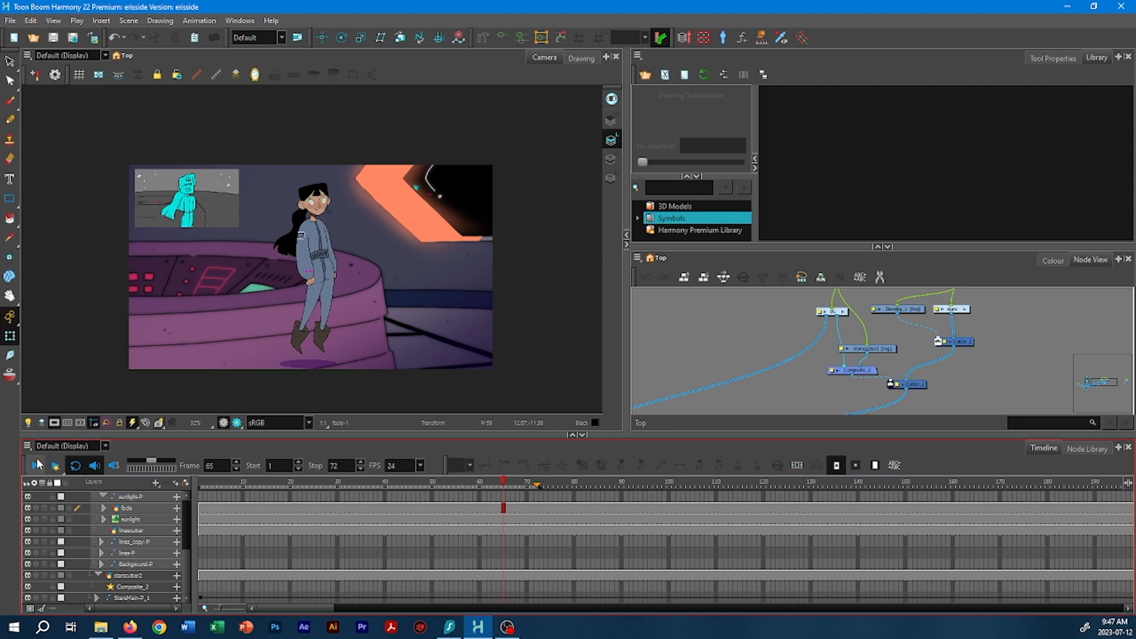
# - At frame 1 with Animate Off, enlarge the Eris_DFT character and position her in front of the console to match the thumbnail framing
pyautogui.click(219, 484)
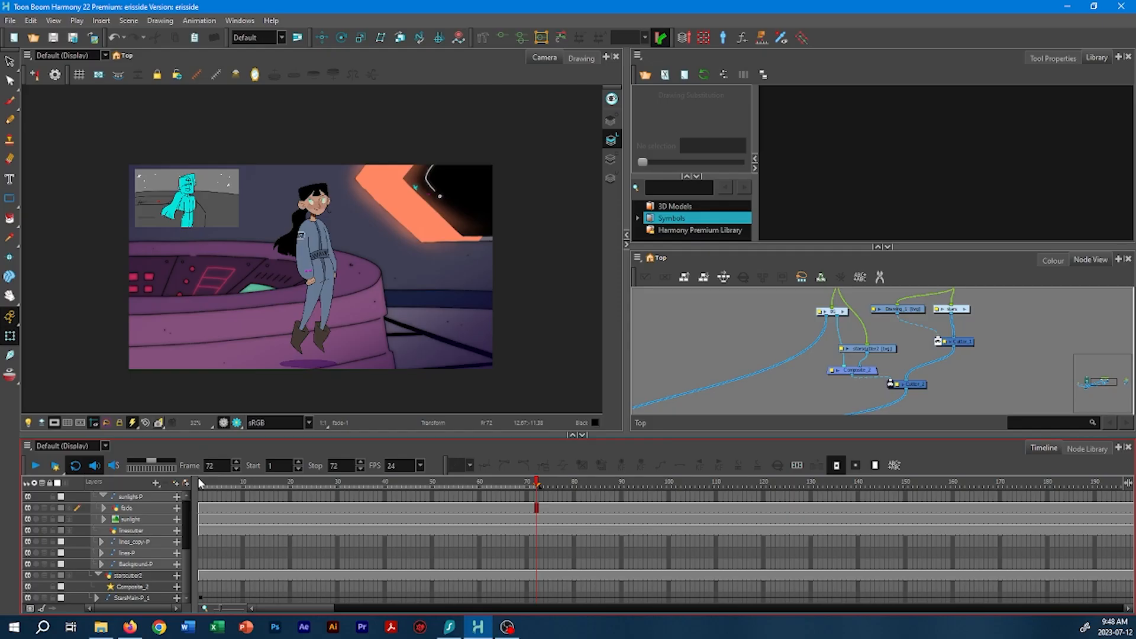
pyautogui.click(199, 482)
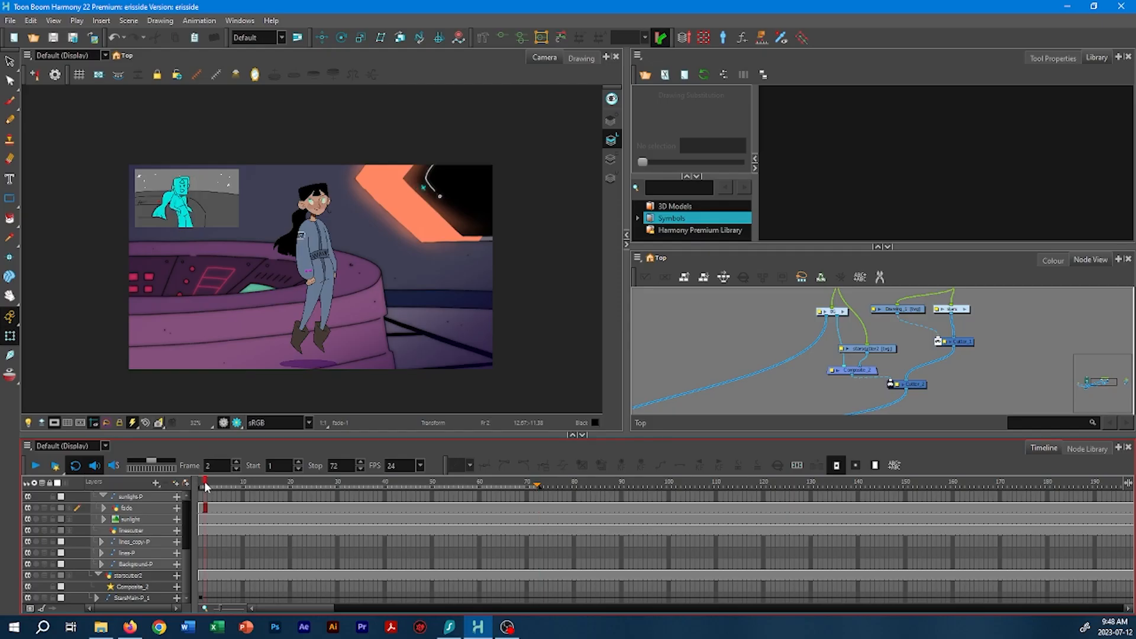
pyautogui.click(312, 240)
pyautogui.moveTo(9, 317); pyautogui.dragTo(56, 346)
pyautogui.scroll(1, 313, 262)
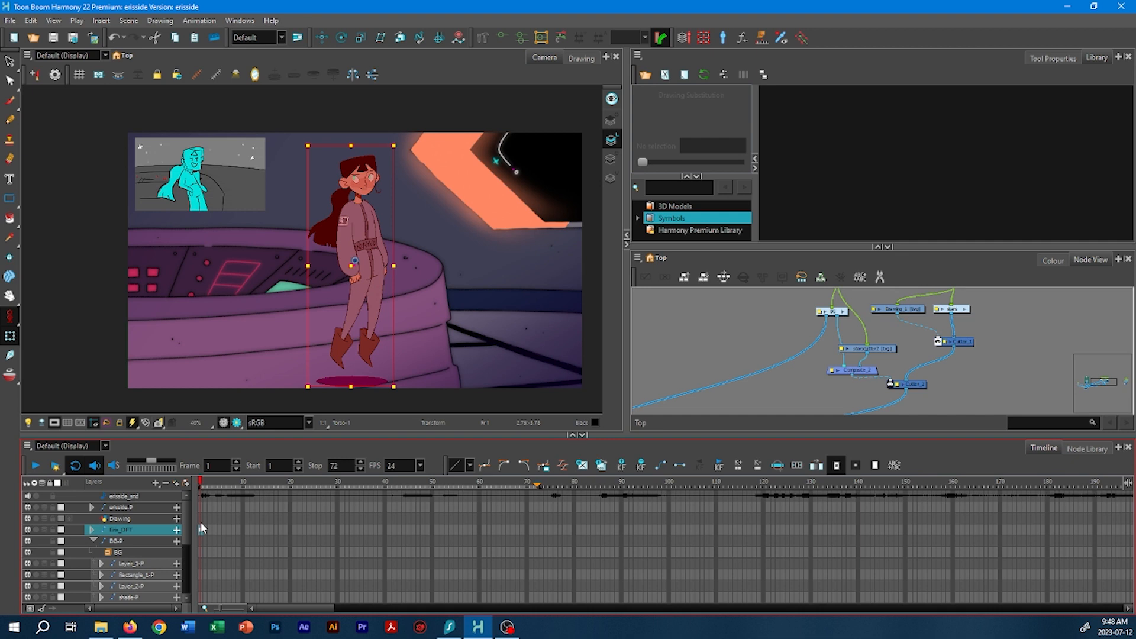
pyautogui.click(201, 531)
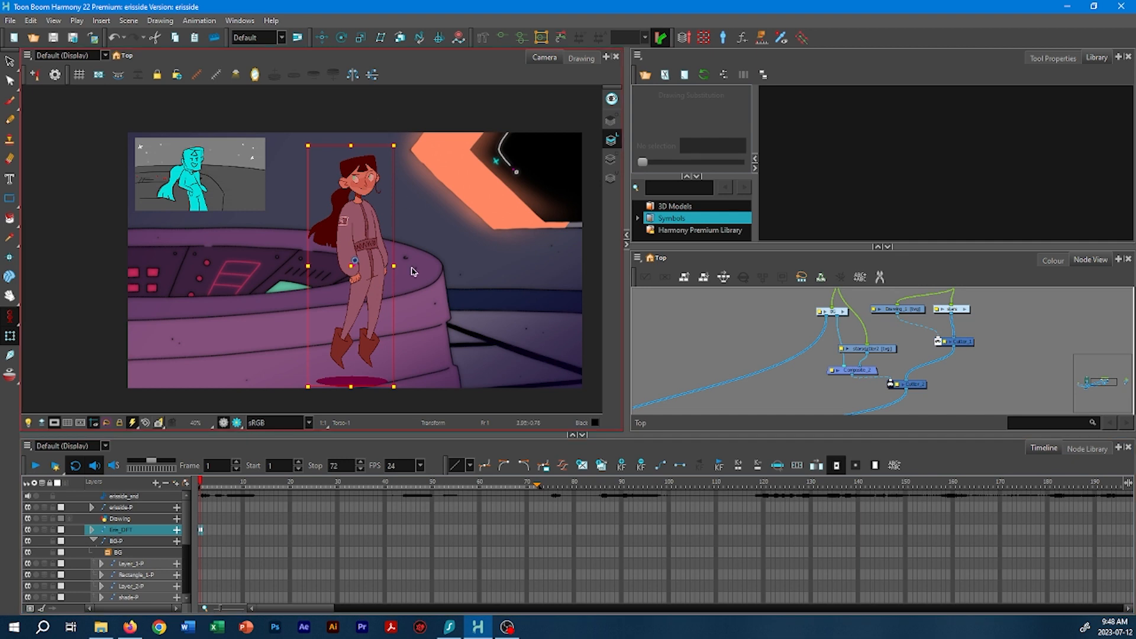
pyautogui.press('2')
pyautogui.moveTo(391, 147); pyautogui.dragTo(424, 118)
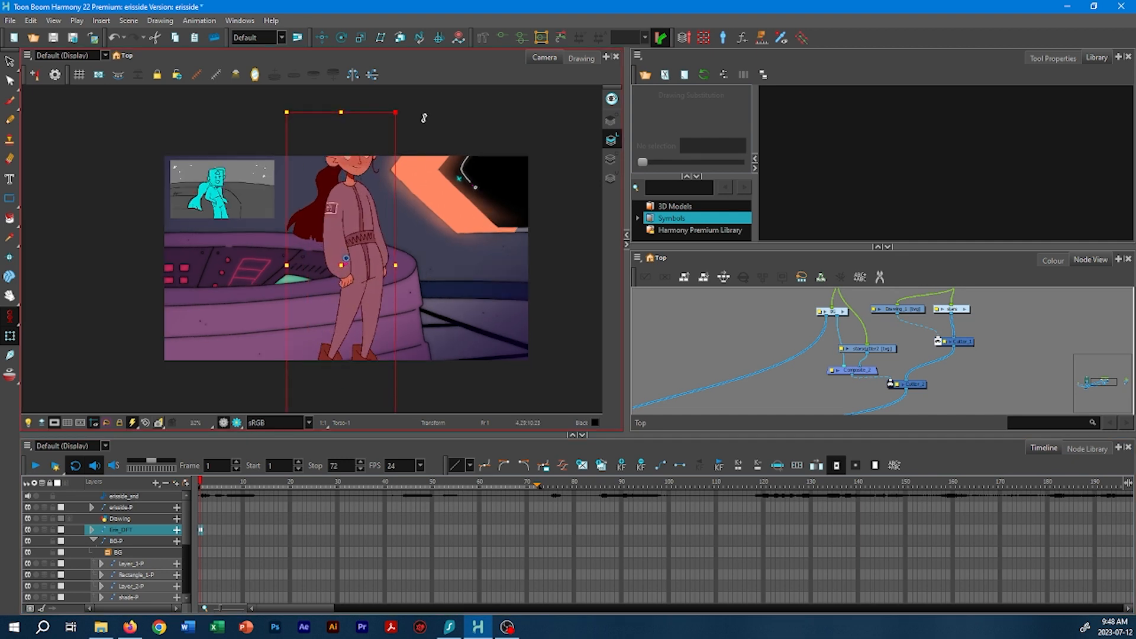
pyautogui.moveTo(366, 249); pyautogui.dragTo(347, 302)
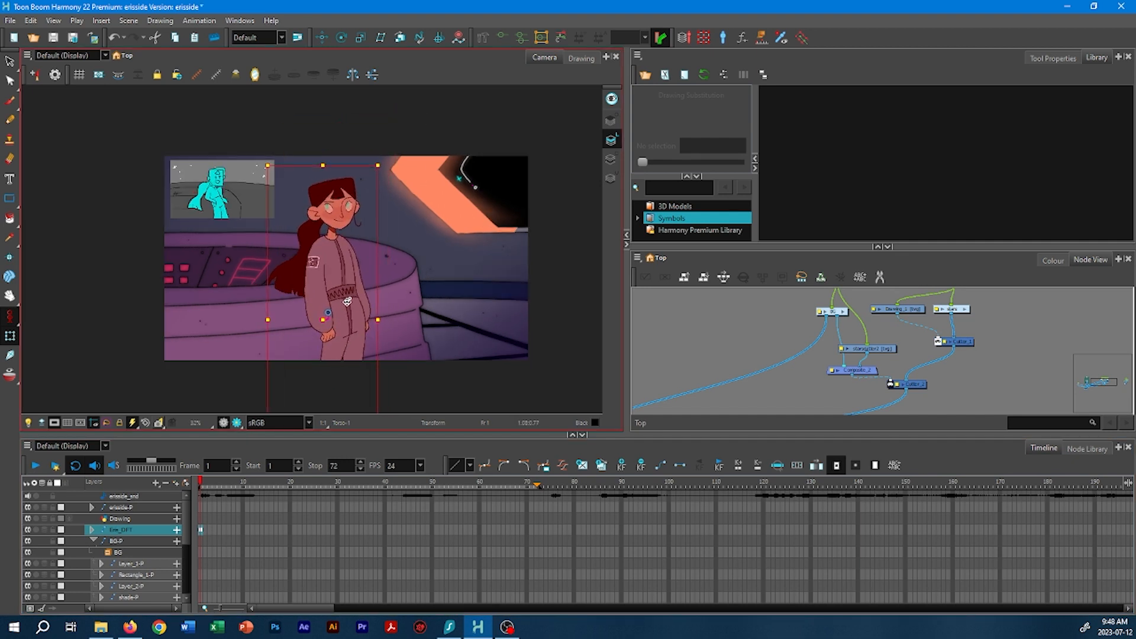
pyautogui.moveTo(379, 169); pyautogui.dragTo(380, 159)
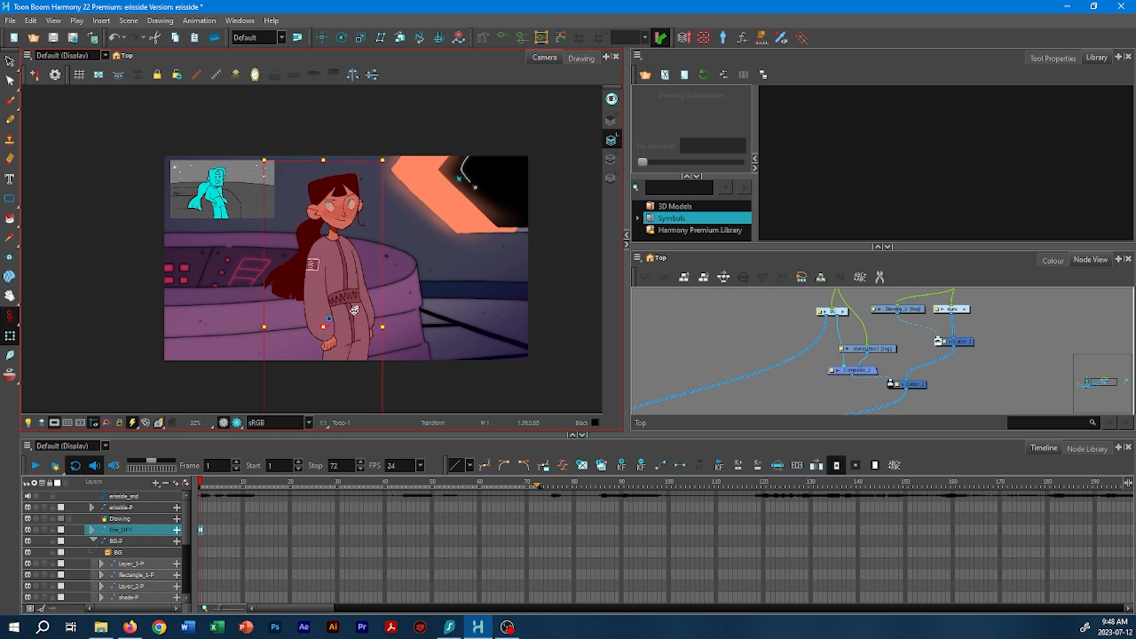
pyautogui.moveTo(352, 310); pyautogui.dragTo(353, 309)
# - Turn Animate Current Frame back on, deselect the character and review the Eris_DFT keyframes stored far along the timeline
pyautogui.click(10, 318)
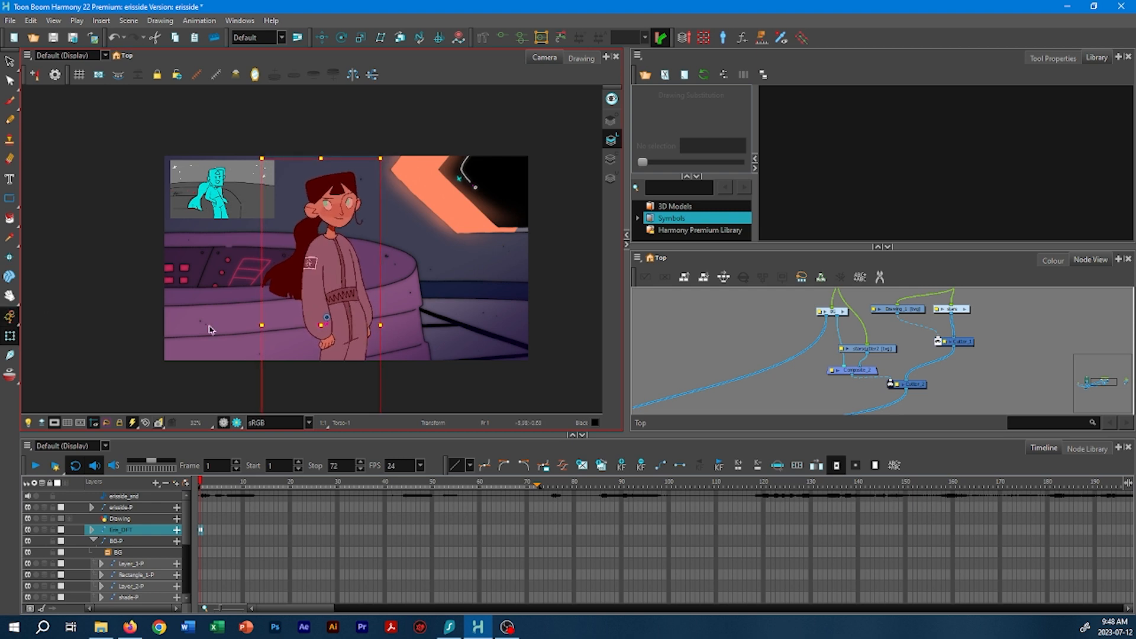
pyautogui.click(426, 246)
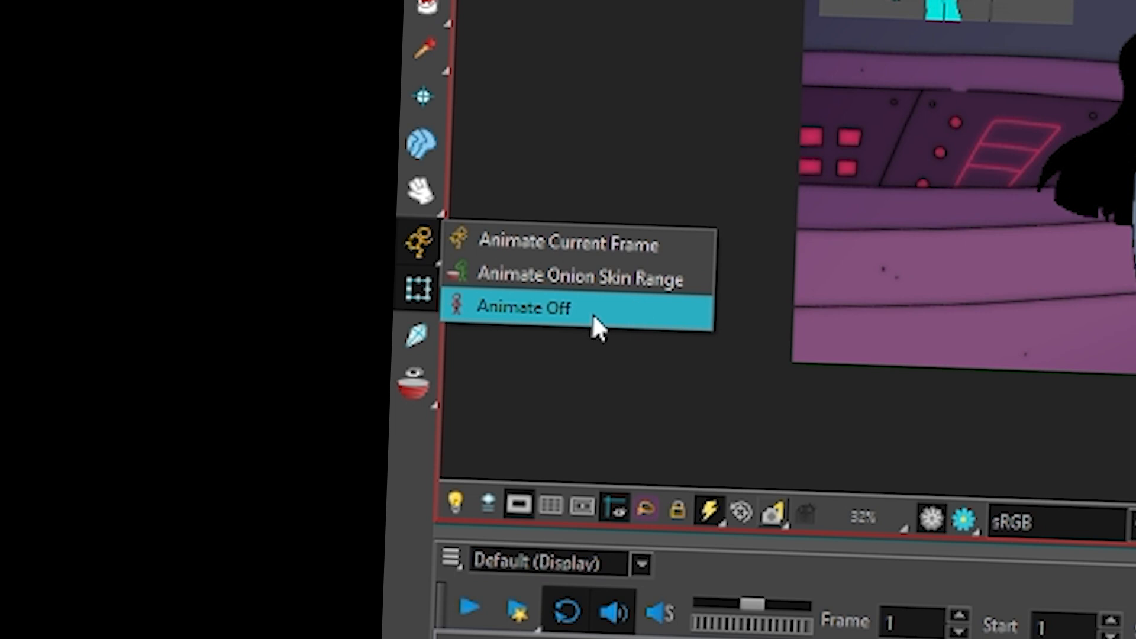
pyautogui.click(712, 248)
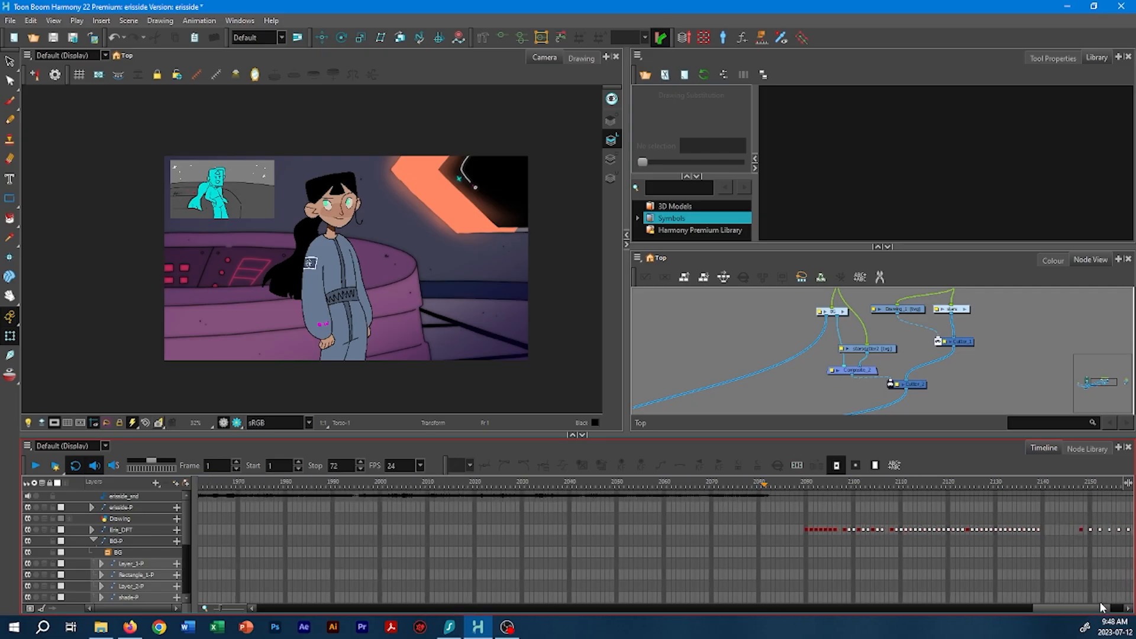
pyautogui.moveTo(721, 483); pyautogui.dragTo(762, 484)
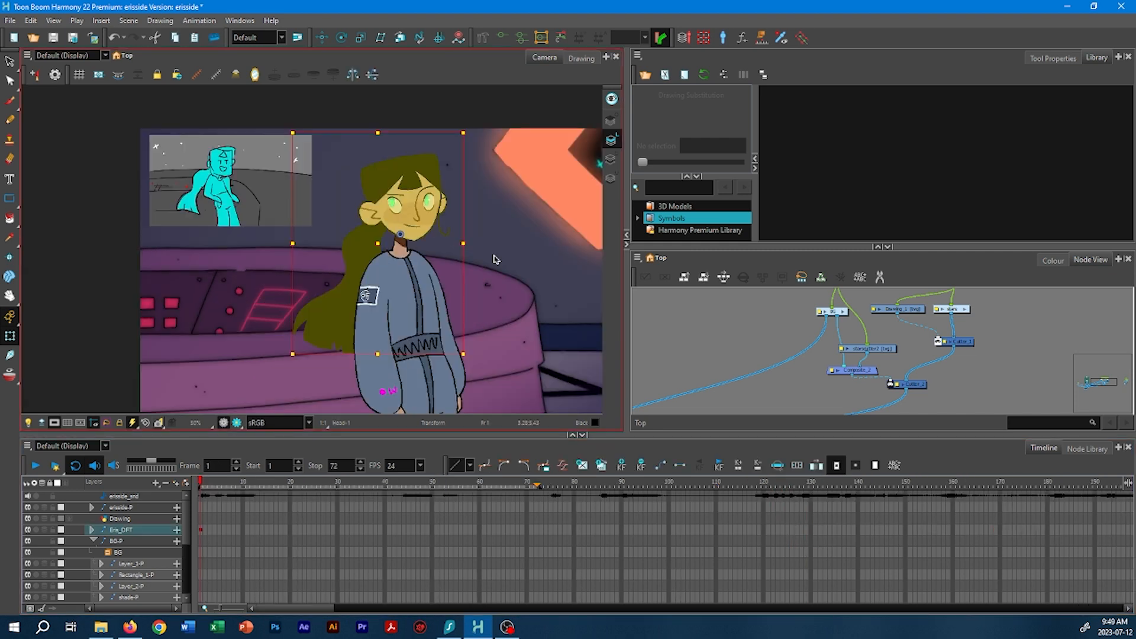
# - Rotate the character's head slightly clockwise about the neck pivot on frame 1
pyautogui.moveTo(496, 270); pyautogui.dragTo(487, 251)
pyautogui.moveTo(464, 118); pyautogui.dragTo(471, 123)
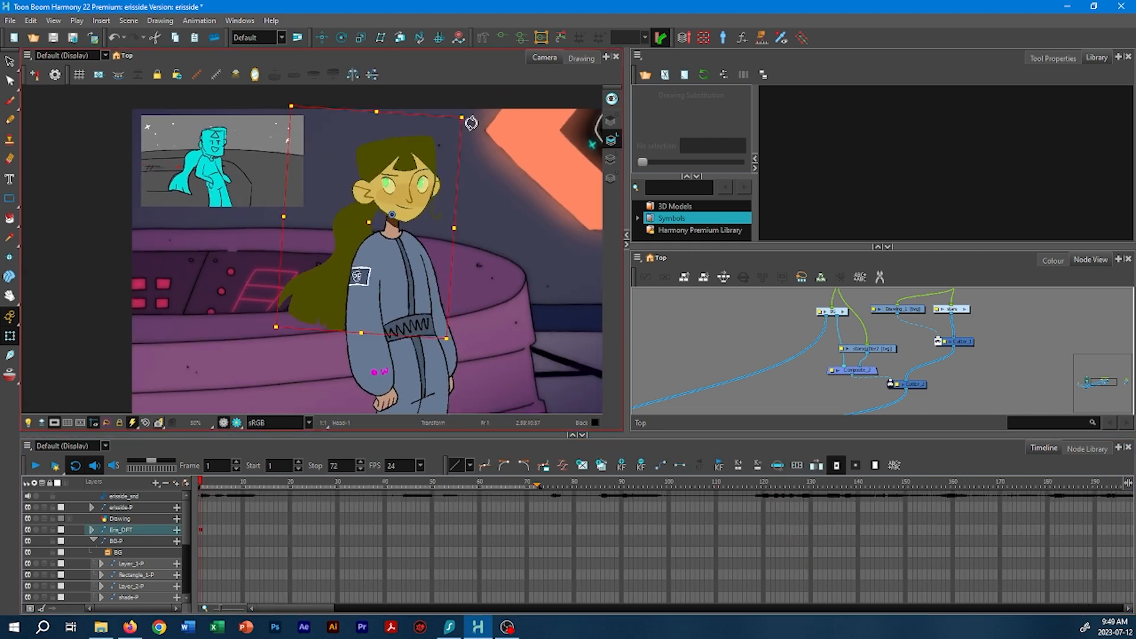
pyautogui.moveTo(454, 187); pyautogui.dragTo(485, 174)
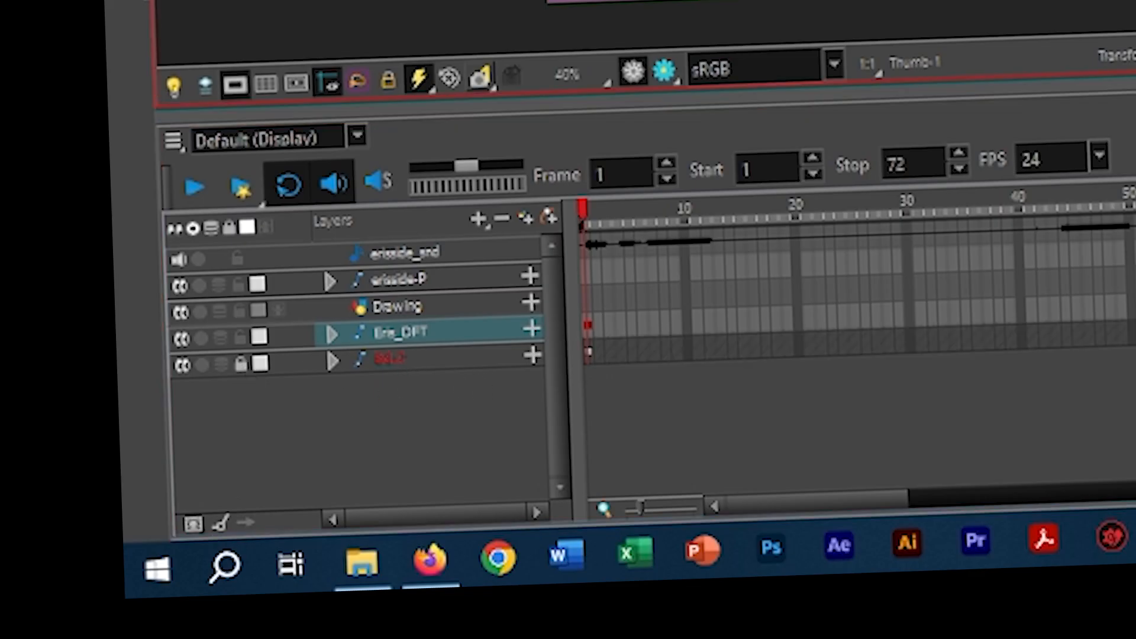
pyautogui.press('Escape')
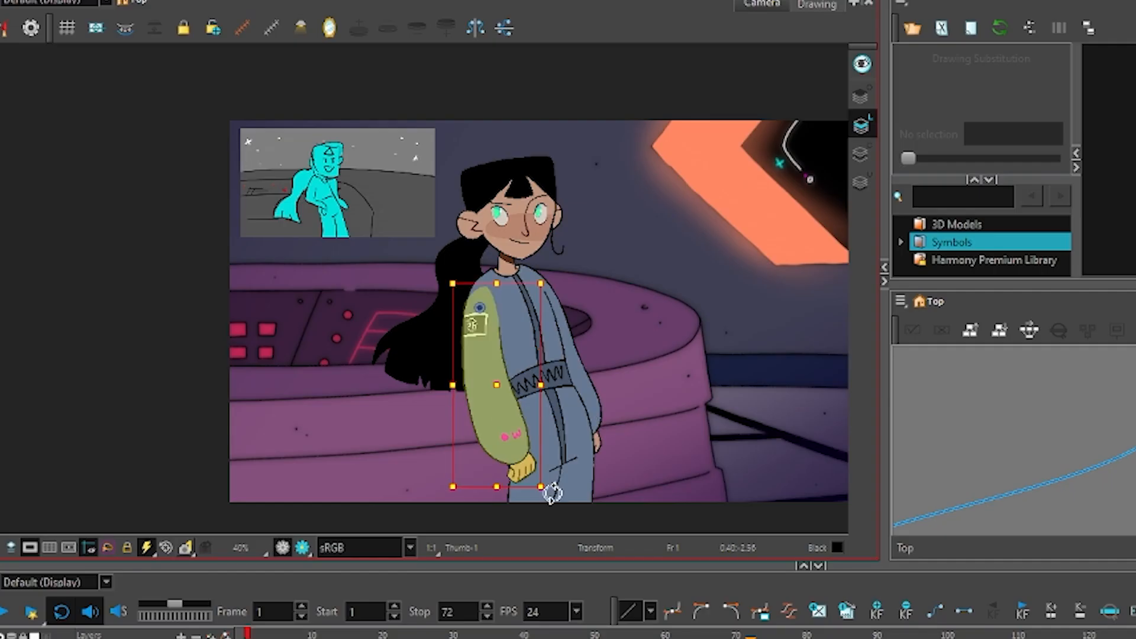
# - Bend the arm with the shoulder badge toward the belt, bring its forearm forward and angle the hand downward
pyautogui.moveTo(548, 490); pyautogui.dragTo(550, 449)
pyautogui.hotkey('alt', 'Down')
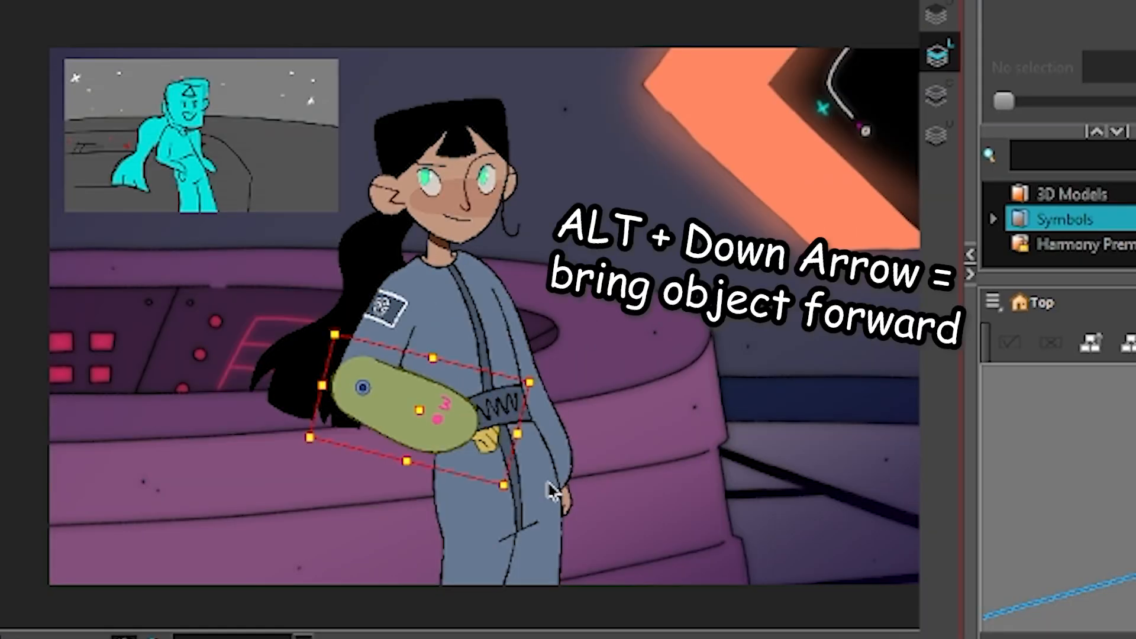
pyautogui.press('b')
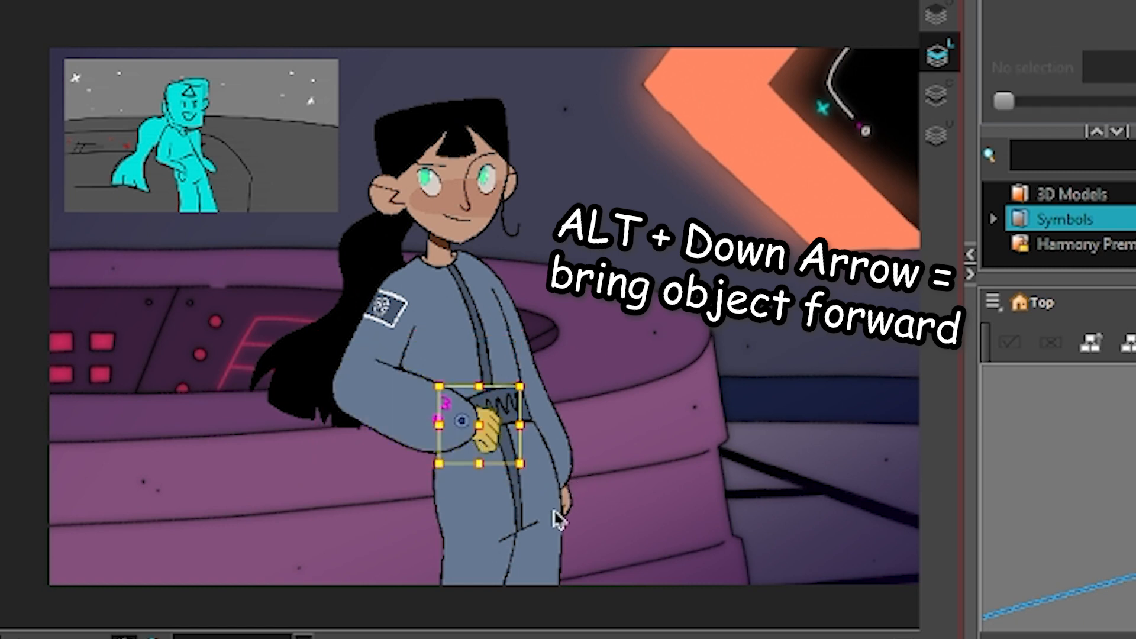
pyautogui.moveTo(539, 381); pyautogui.dragTo(442, 453)
pyautogui.click(611, 510)
pyautogui.click(462, 401)
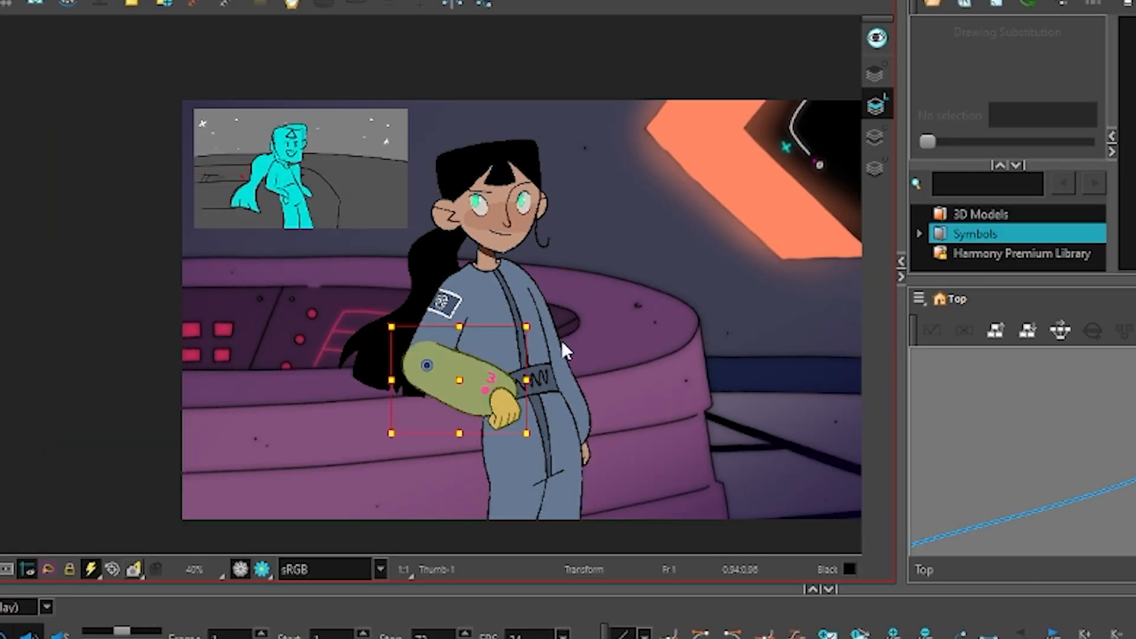
pyautogui.click(452, 375)
pyautogui.moveTo(524, 444); pyautogui.dragTo(514, 459)
# - Bend the arm without the badge outward over the console and rotate its hand into place at the sleeve's end
pyautogui.click(573, 409)
pyautogui.moveTo(609, 480); pyautogui.dragTo(668, 383)
pyautogui.click(638, 380)
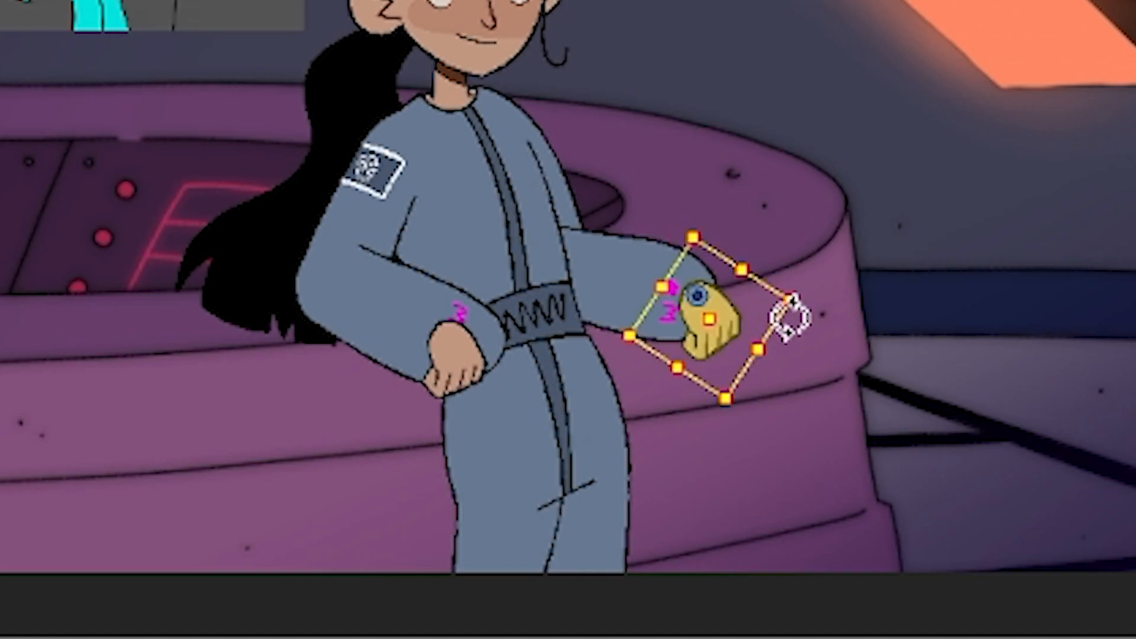
pyautogui.moveTo(790, 317); pyautogui.dragTo(789, 330)
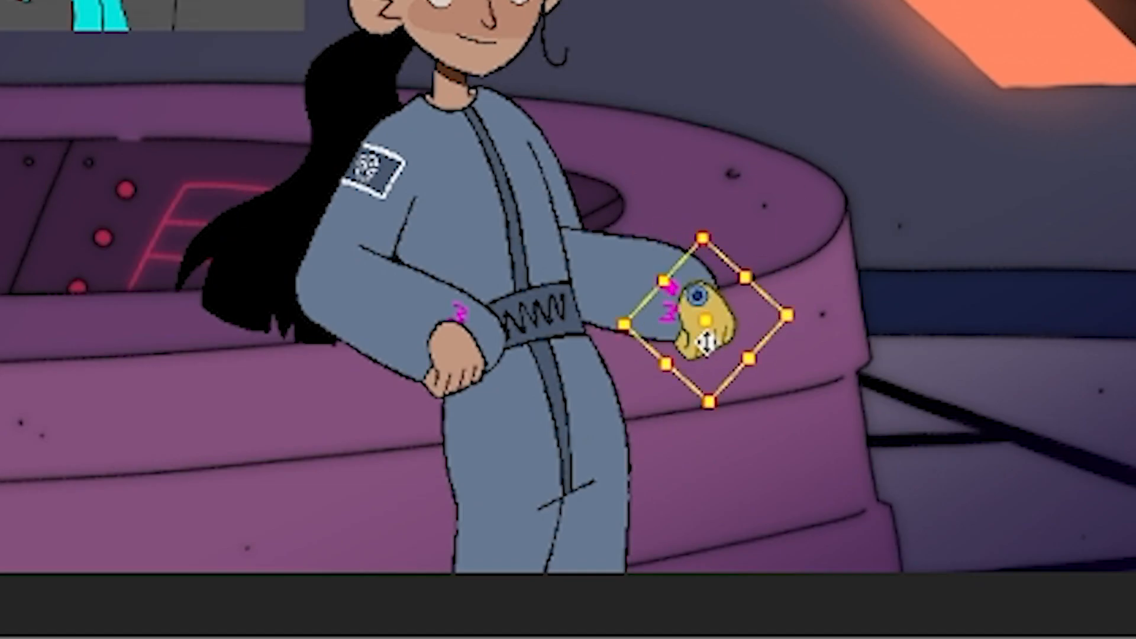
pyautogui.moveTo(713, 346); pyautogui.dragTo(692, 355)
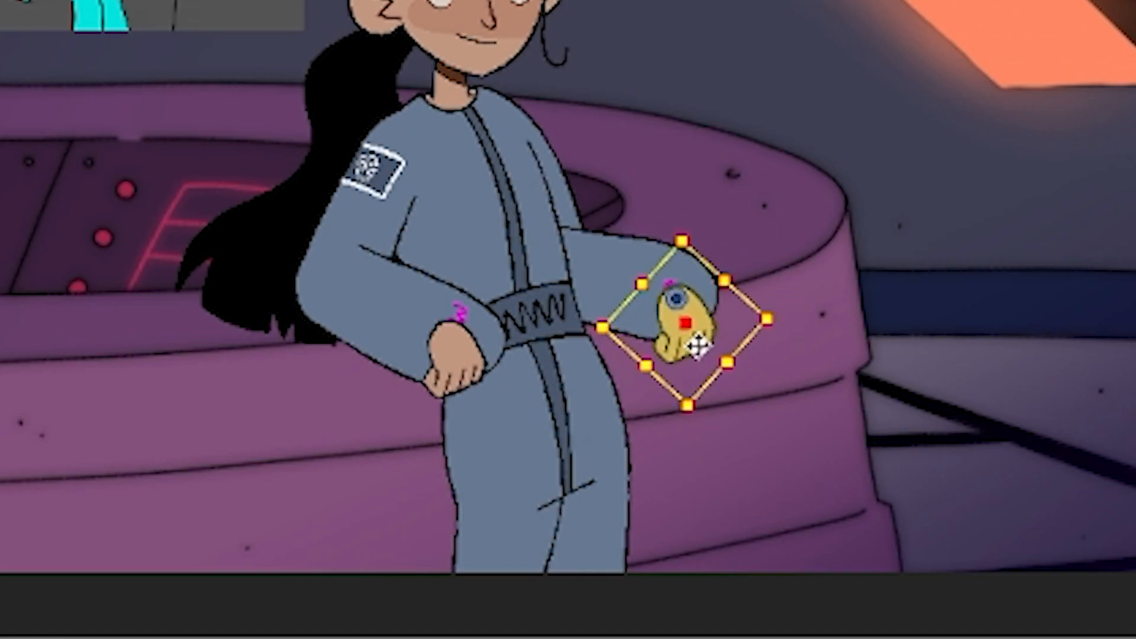
# - Cycle through the drawing substitutions of the hand near the belt
pyautogui.click(472, 372)
pyautogui.press(']')
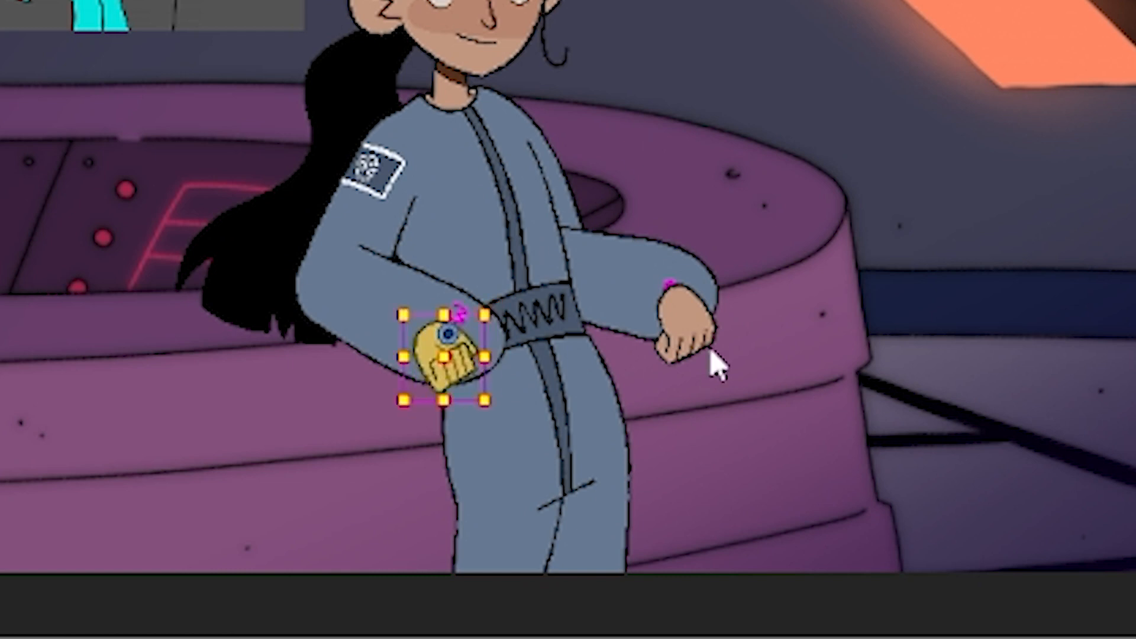
pyautogui.click(732, 418)
pyautogui.click(461, 365)
pyautogui.press(']')
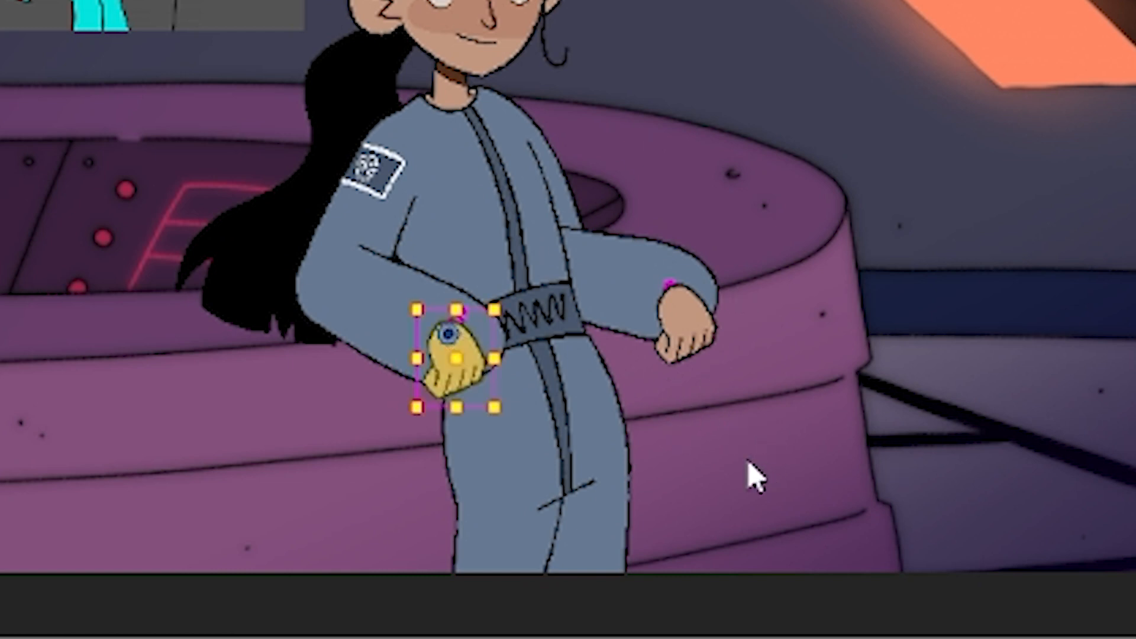
pyautogui.click(769, 444)
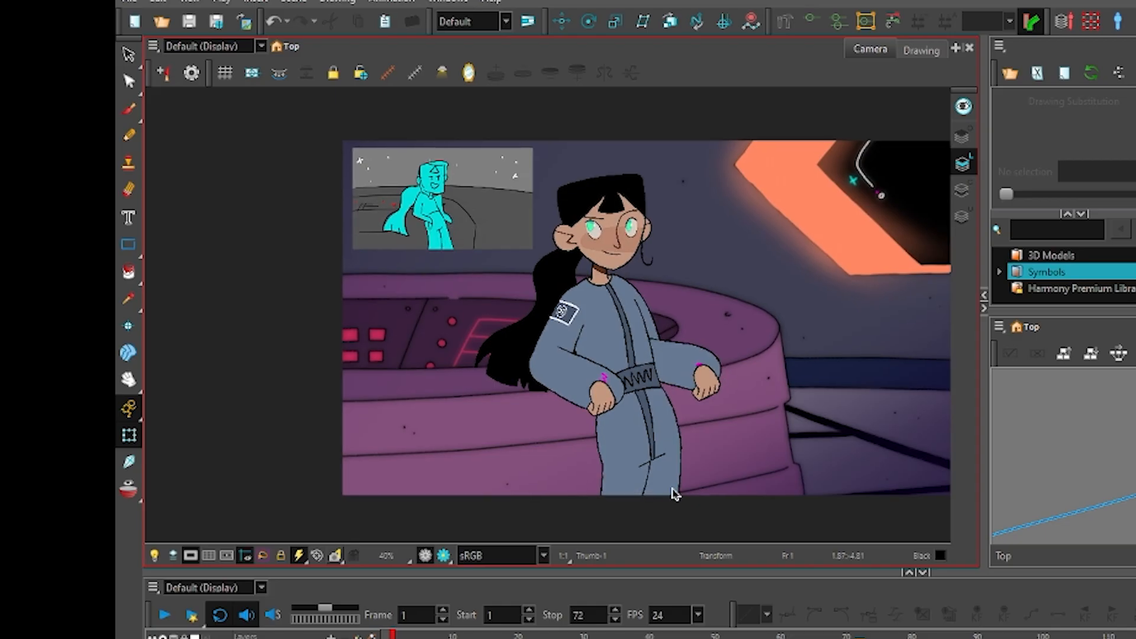
# - Switch the ponytail to another drawing that flares farther away from the back
pyautogui.click(540, 388)
pyautogui.press(']')
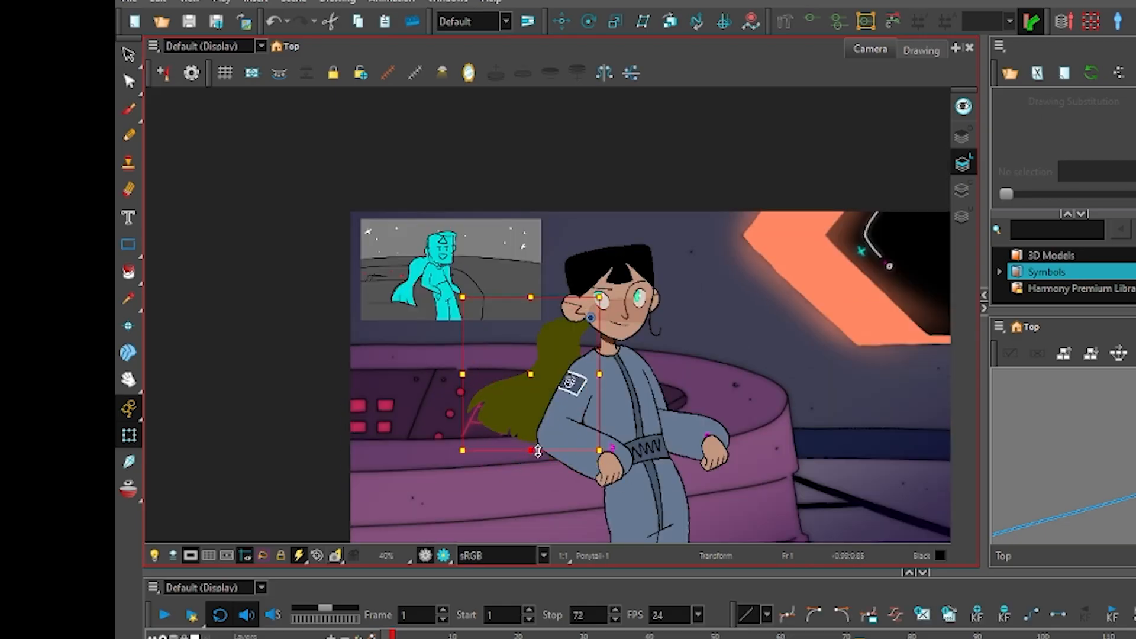
# - Shift the irises of both eyes slightly inward and down to redirect the character's gaze
pyautogui.press('2')
pyautogui.press('2')
pyautogui.press('b')
pyautogui.moveTo(577, 196); pyautogui.dragTo(579, 278)
pyautogui.moveTo(578, 330); pyautogui.dragTo(592, 340)
pyautogui.moveTo(675, 331); pyautogui.dragTo(681, 339)
pyautogui.click(754, 359)
pyautogui.moveTo(753, 360); pyautogui.dragTo(780, 345)
# - Adjust the shape of both eyes to give the character a narrower, slanted look
pyautogui.press('2')
pyautogui.click(513, 370)
pyautogui.moveTo(574, 338); pyautogui.dragTo(572, 383)
pyautogui.click(704, 379)
pyautogui.moveTo(702, 345); pyautogui.dragTo(696, 373)
# - Rotate and reposition both eyebrows above the eyes to refine the facial expression
pyautogui.click(542, 317)
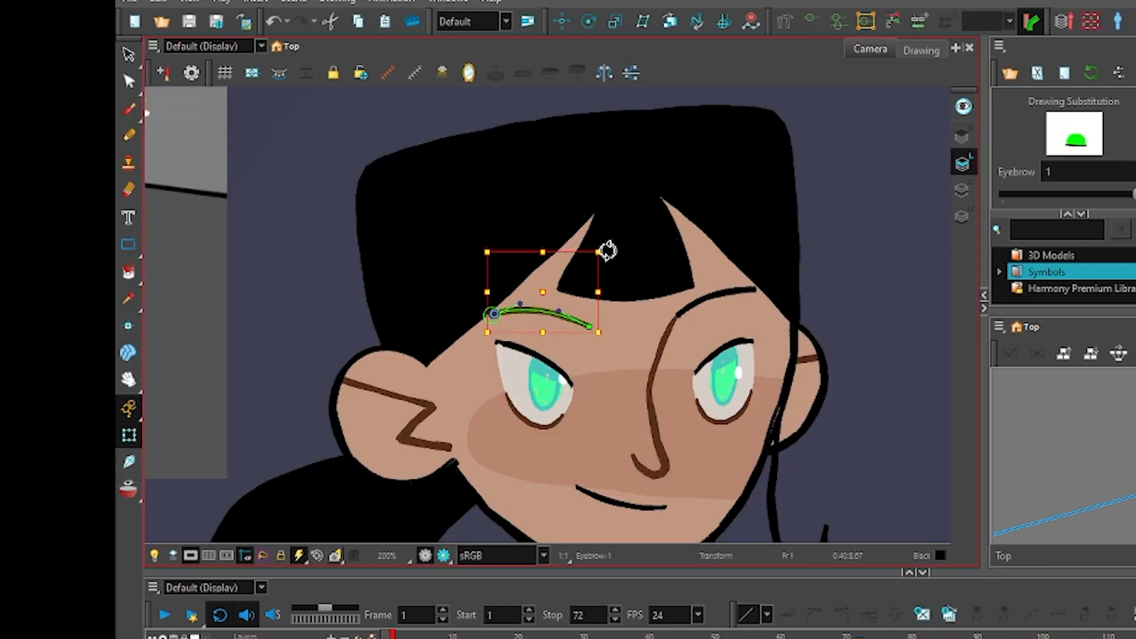
pyautogui.moveTo(606, 249); pyautogui.dragTo(601, 241)
pyautogui.click(717, 287)
pyautogui.moveTo(716, 285); pyautogui.dragTo(720, 303)
pyautogui.press('b')
pyautogui.moveTo(834, 241); pyautogui.dragTo(798, 220)
pyautogui.moveTo(664, 286); pyautogui.dragTo(497, 292)
pyautogui.click(522, 354)
pyautogui.click(712, 375)
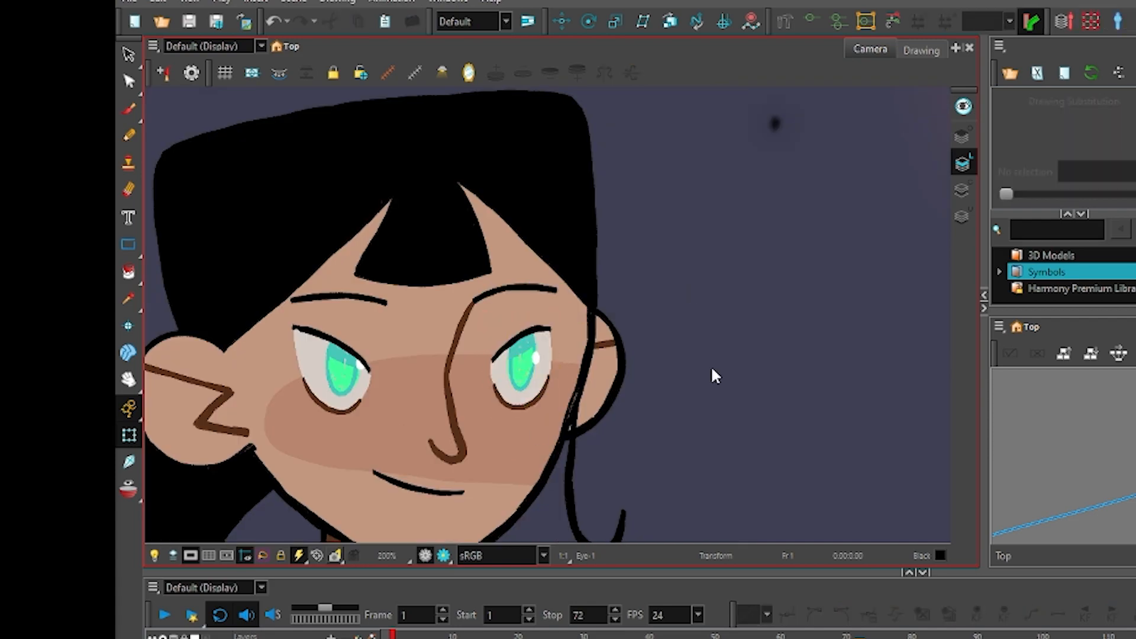
# - Select the whole head including the ponytail and tilt it slightly counter-clockwise about the neck
pyautogui.press('1')
pyautogui.press('1')
pyautogui.moveTo(674, 208); pyautogui.dragTo(710, 220)
pyautogui.click(684, 313)
pyautogui.press('b')
pyautogui.moveTo(764, 158); pyautogui.dragTo(749, 155)
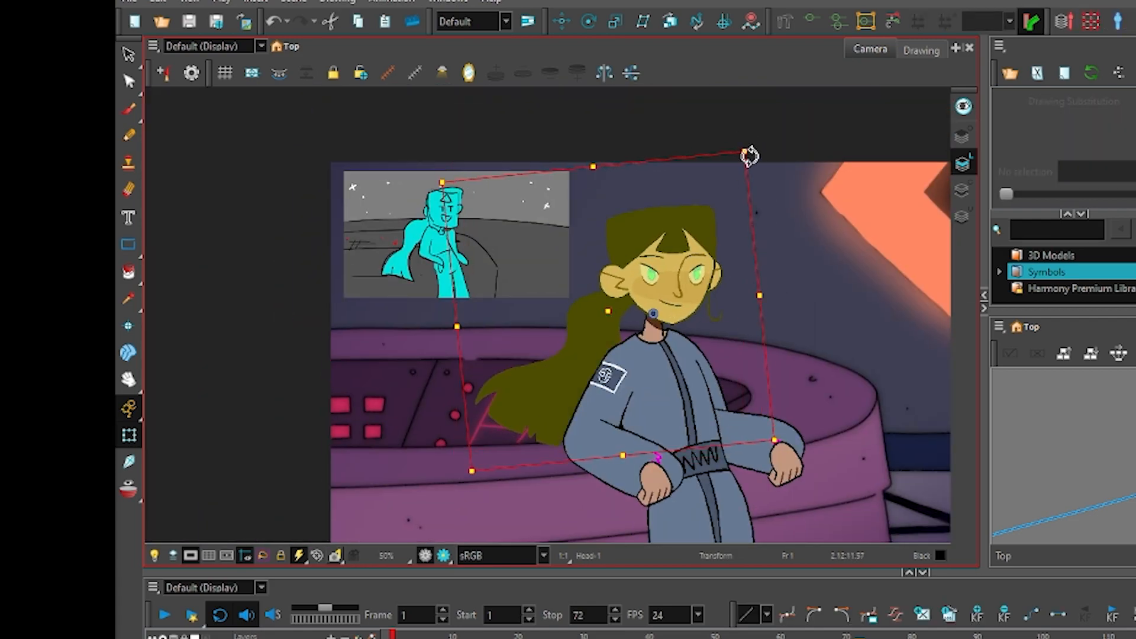
pyautogui.moveTo(848, 357); pyautogui.dragTo(838, 305)
pyautogui.press('Escape')
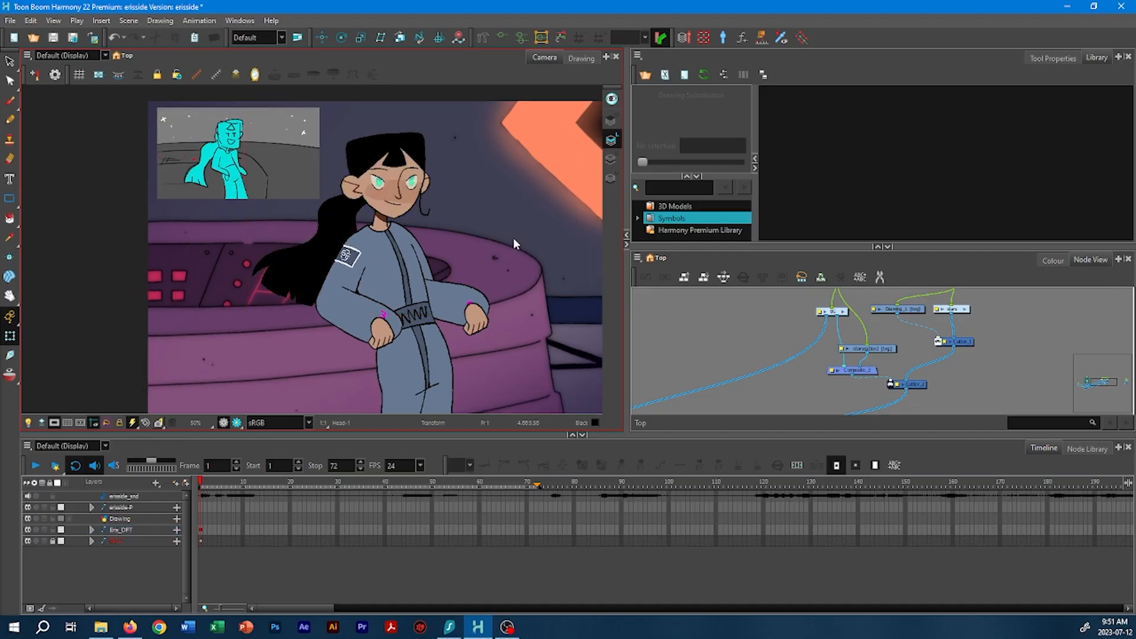
# - Select frame 1 of the Drawing layer for brushing and locate the layer's node in the node network
pyautogui.click(201, 518)
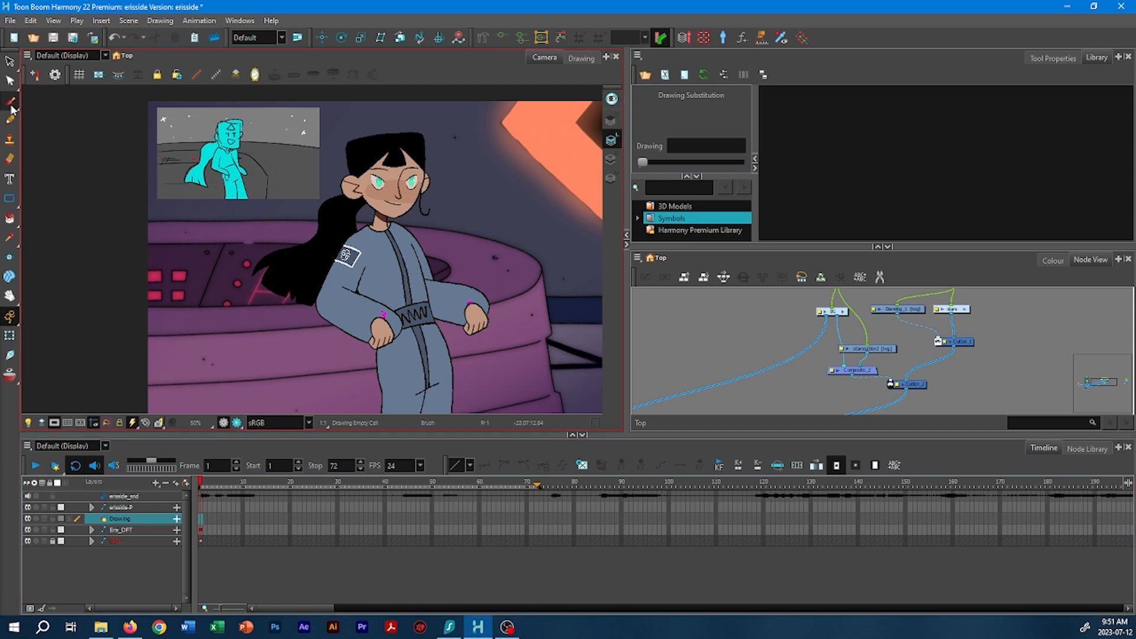
pyautogui.click(1051, 260)
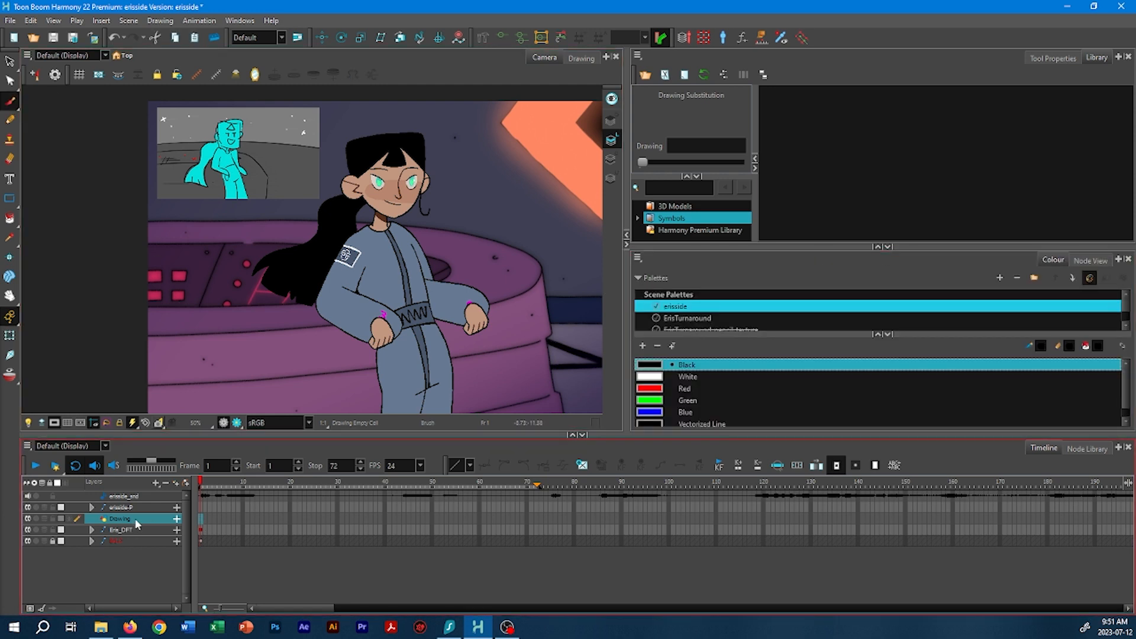
pyautogui.click(1090, 261)
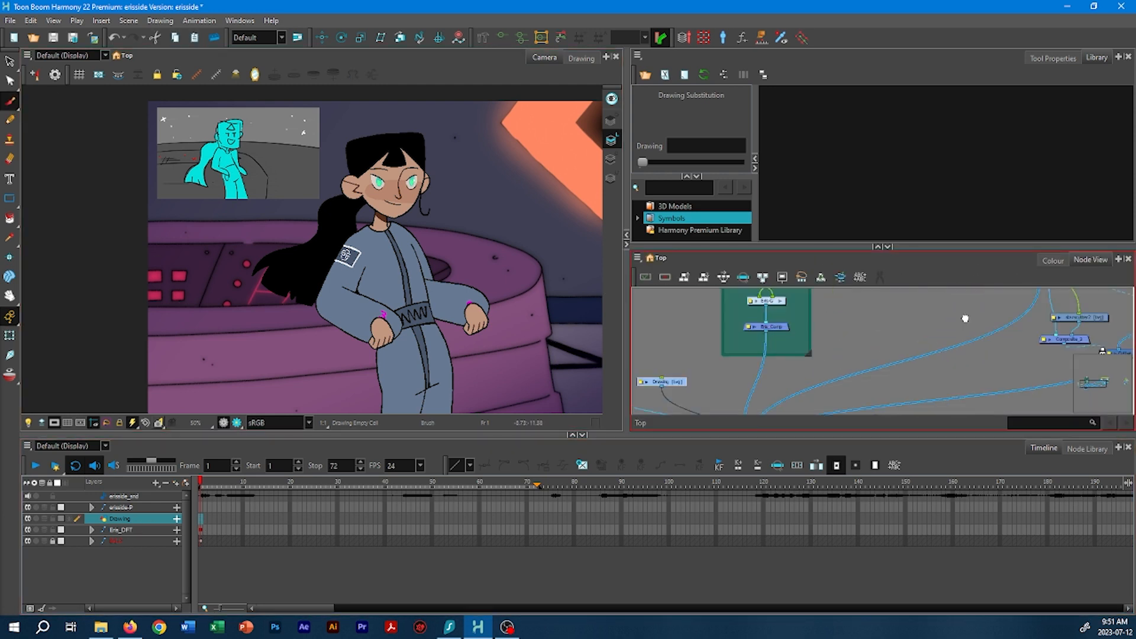
pyautogui.moveTo(965, 318)
pyautogui.mouseDown()
pyautogui.moveTo(903, 325)
pyautogui.moveTo(825, 360)
pyautogui.mouseUp()
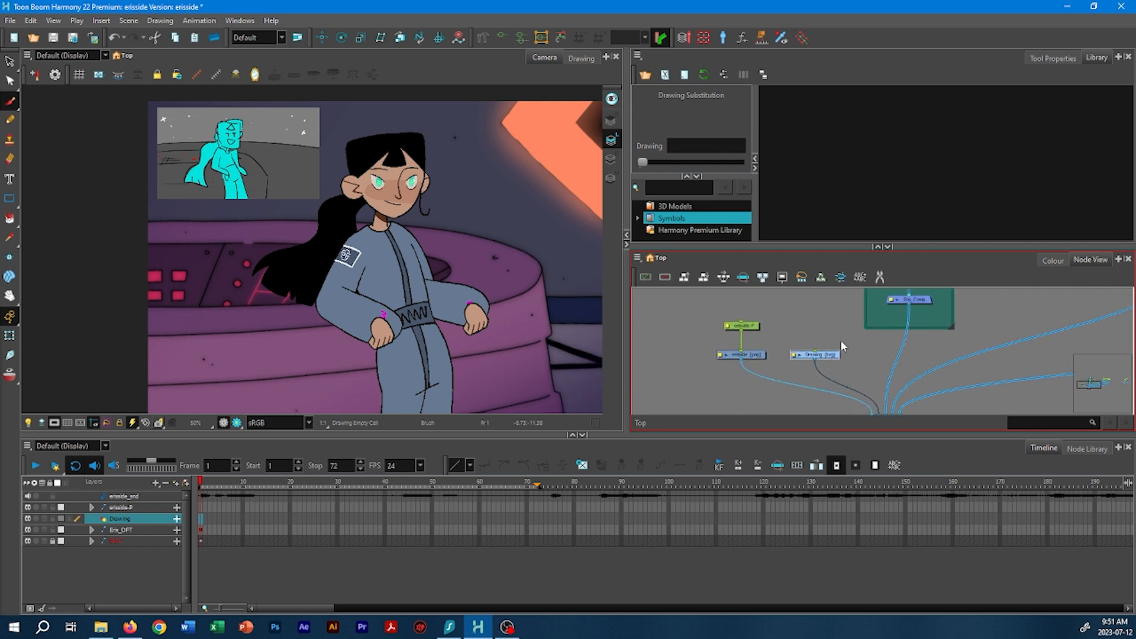
# - Choose Red from the erisside palette, draw a zigzag test stroke across the character and delete it
pyautogui.click(1052, 260)
pyautogui.moveTo(296, 316); pyautogui.dragTo(521, 207)
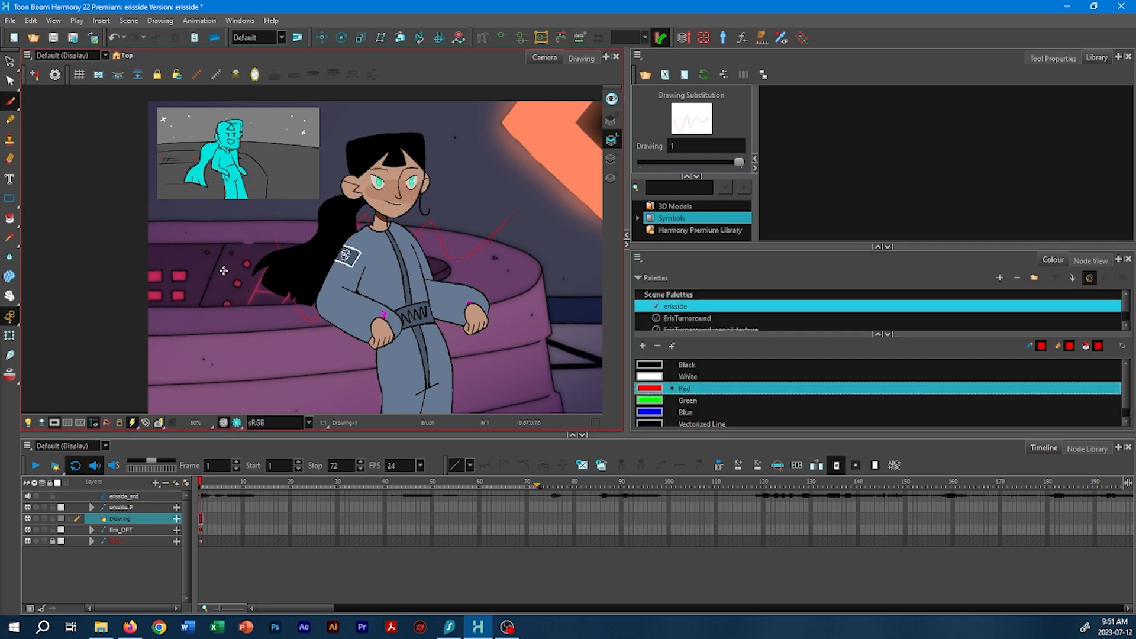
pyautogui.moveTo(9, 338); pyautogui.dragTo(57, 343)
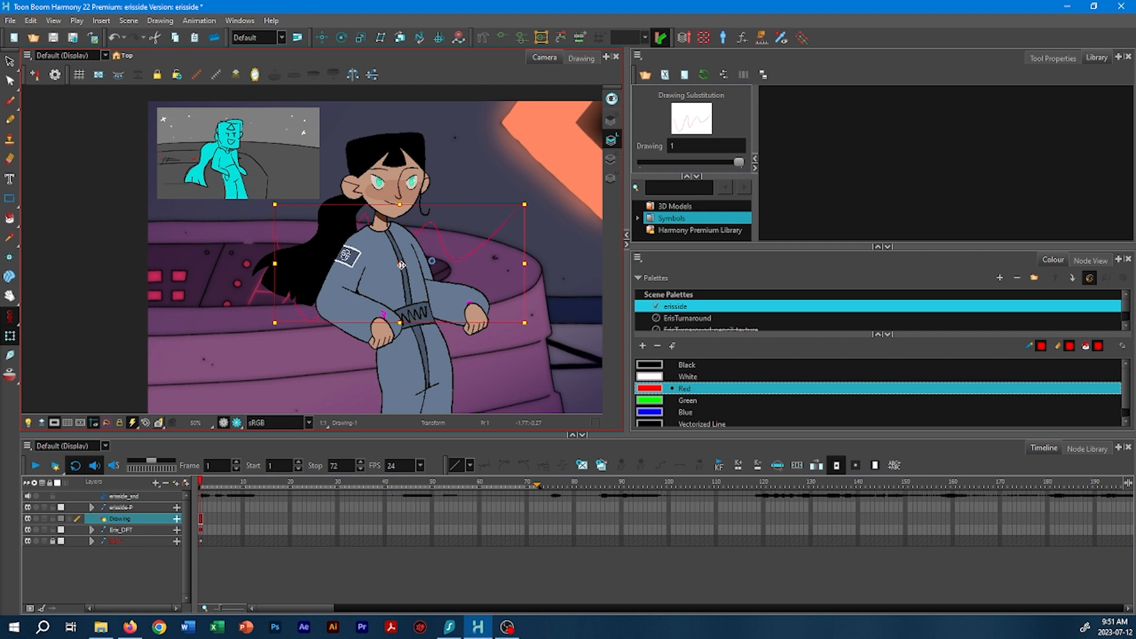
pyautogui.press('Delete')
pyautogui.hotkey('alt', 'b')
pyautogui.scroll(3, 402, 260)
pyautogui.scroll(-2, 405, 254)
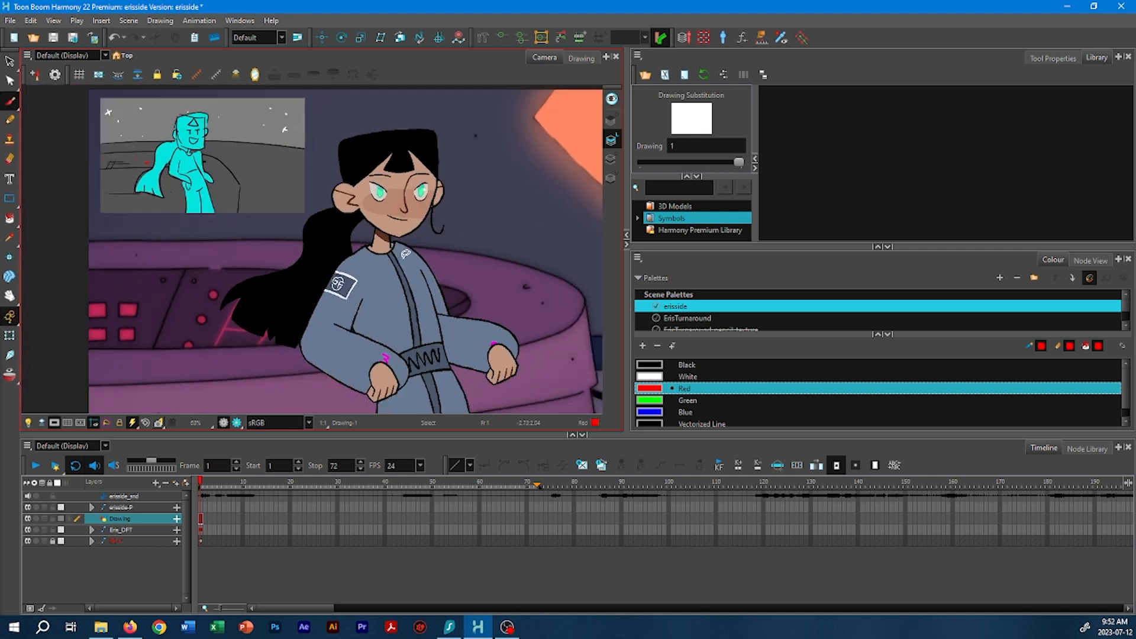
# - Trace red outlines along both shoulders and around both bent sleeves to refine the upper-body silhouette
pyautogui.moveTo(461, 259); pyautogui.dragTo(482, 228)
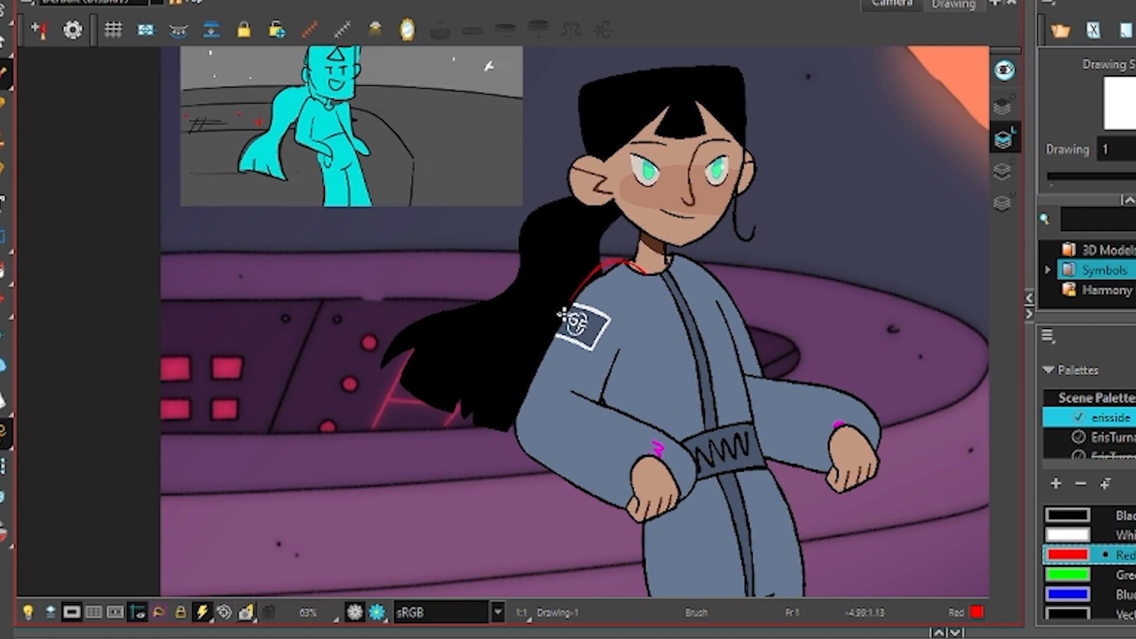
pyautogui.moveTo(564, 313)
pyautogui.mouseDown()
pyautogui.moveTo(525, 428)
pyautogui.moveTo(678, 486)
pyautogui.mouseUp()
pyautogui.moveTo(706, 214); pyautogui.dragTo(622, 262)
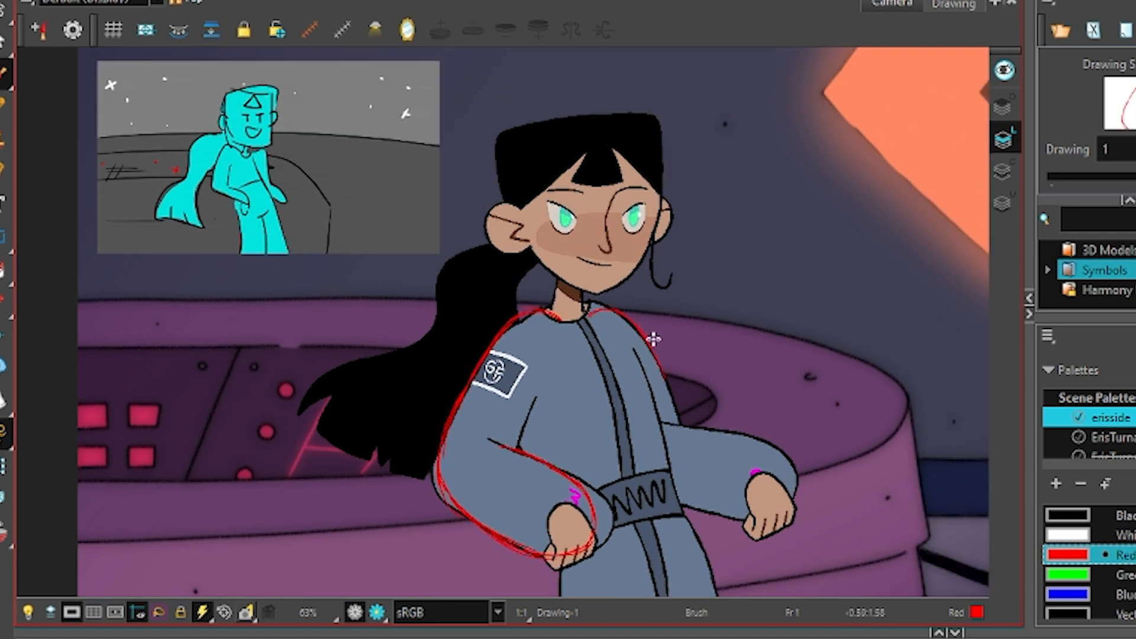
pyautogui.moveTo(681, 423); pyautogui.dragTo(784, 503)
pyautogui.moveTo(763, 424)
pyautogui.mouseDown()
pyautogui.moveTo(714, 367)
pyautogui.moveTo(766, 342)
pyautogui.mouseUp()
pyautogui.moveTo(682, 422); pyautogui.dragTo(754, 443)
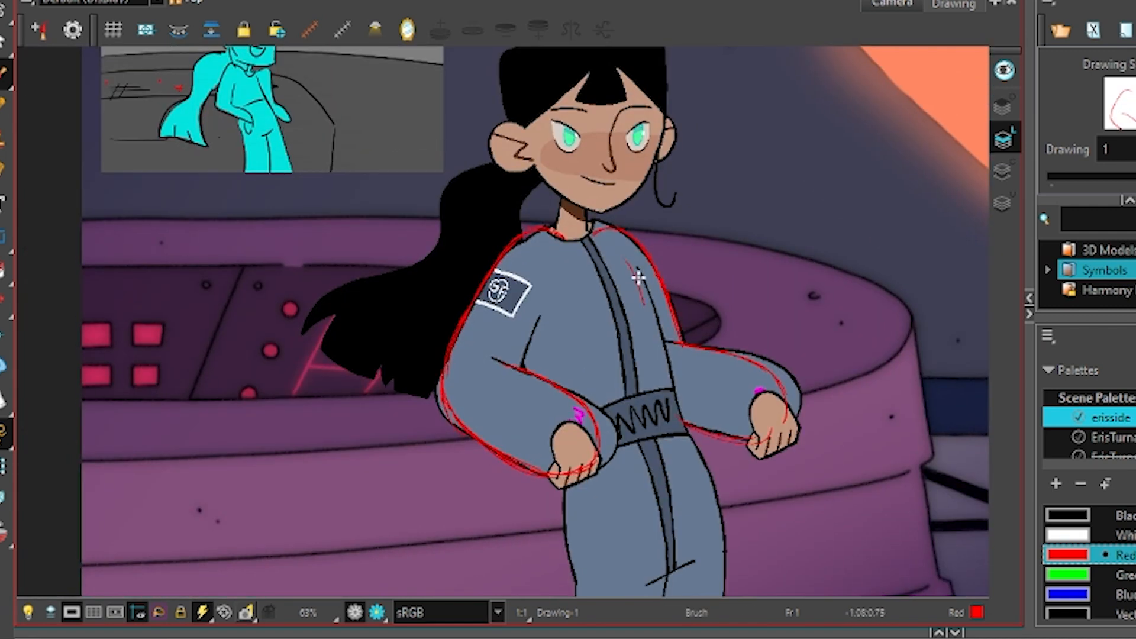
# - Draw the red armpit fold beside the patched sleeve and a curved red neckline around the collar
pyautogui.moveTo(533, 360)
pyautogui.mouseDown()
pyautogui.moveTo(548, 439)
pyautogui.moveTo(552, 399)
pyautogui.mouseUp()
pyautogui.moveTo(550, 402); pyautogui.dragTo(540, 471)
pyautogui.click(3, 465)
pyautogui.click(3, 74)
pyautogui.moveTo(552, 376); pyautogui.dragTo(601, 381)
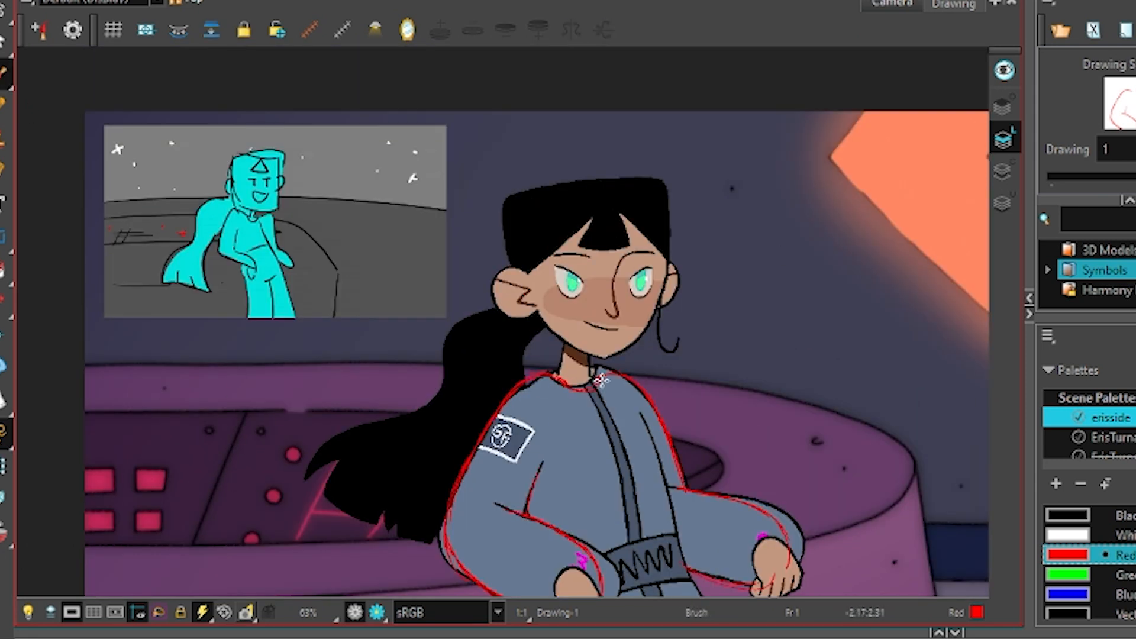
pyautogui.moveTo(687, 411); pyautogui.dragTo(706, 323)
# - Draw the red zipper line down the torso into the trousers, plus the torso's far side and hip
pyautogui.moveTo(613, 304); pyautogui.dragTo(670, 462)
pyautogui.moveTo(671, 459); pyautogui.dragTo(701, 298)
pyautogui.moveTo(701, 311); pyautogui.dragTo(725, 459)
pyautogui.moveTo(693, 166); pyautogui.dragTo(700, 289)
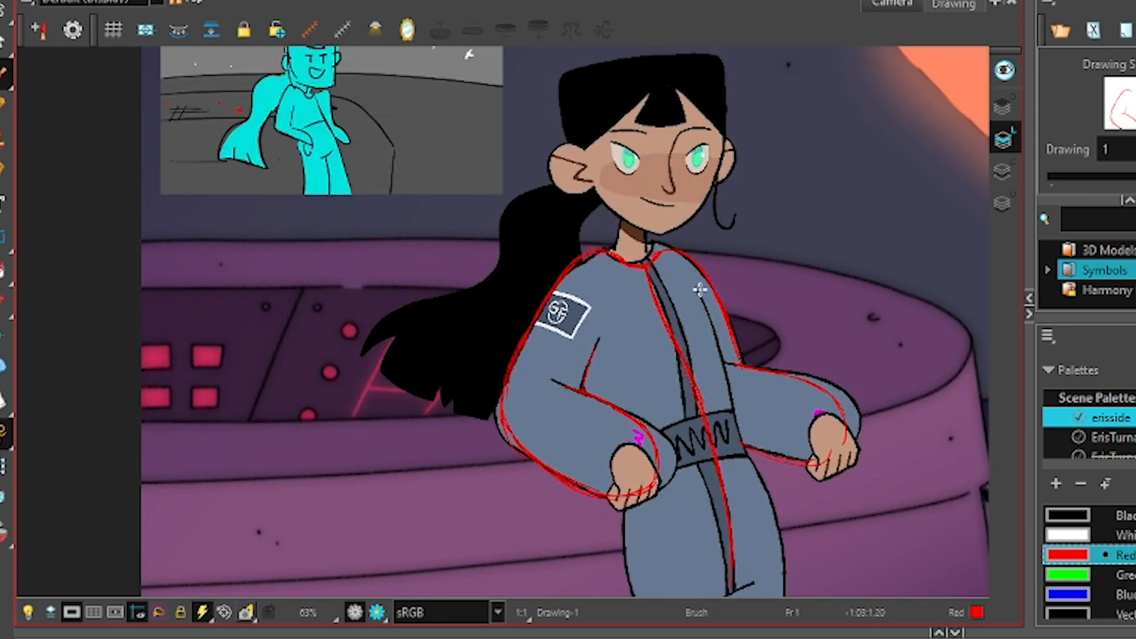
pyautogui.moveTo(721, 237); pyautogui.dragTo(700, 355)
# - Draw angled red upper-lid strokes over both eyes, with the light table shown while sketching
pyautogui.press('2')
pyautogui.press('2')
pyautogui.moveTo(764, 305); pyautogui.dragTo(710, 446)
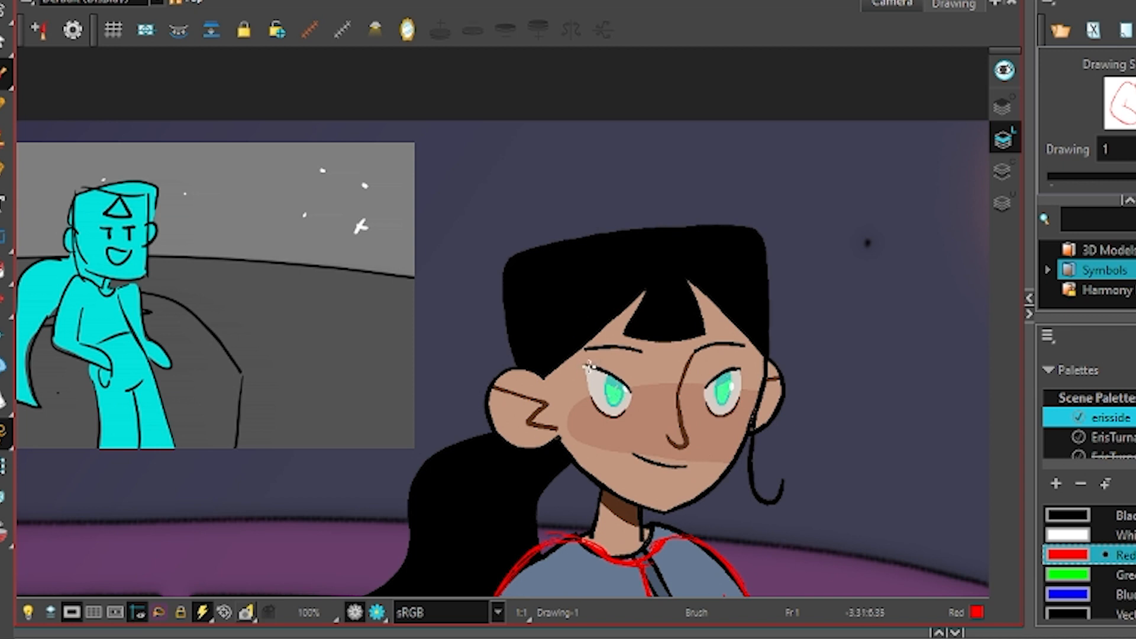
pyautogui.moveTo(590, 367); pyautogui.dragTo(627, 381)
pyautogui.moveTo(720, 457); pyautogui.dragTo(676, 436)
pyautogui.hotkey('shift', 'l')
pyautogui.press('2')
pyautogui.moveTo(720, 278); pyautogui.dragTo(797, 280)
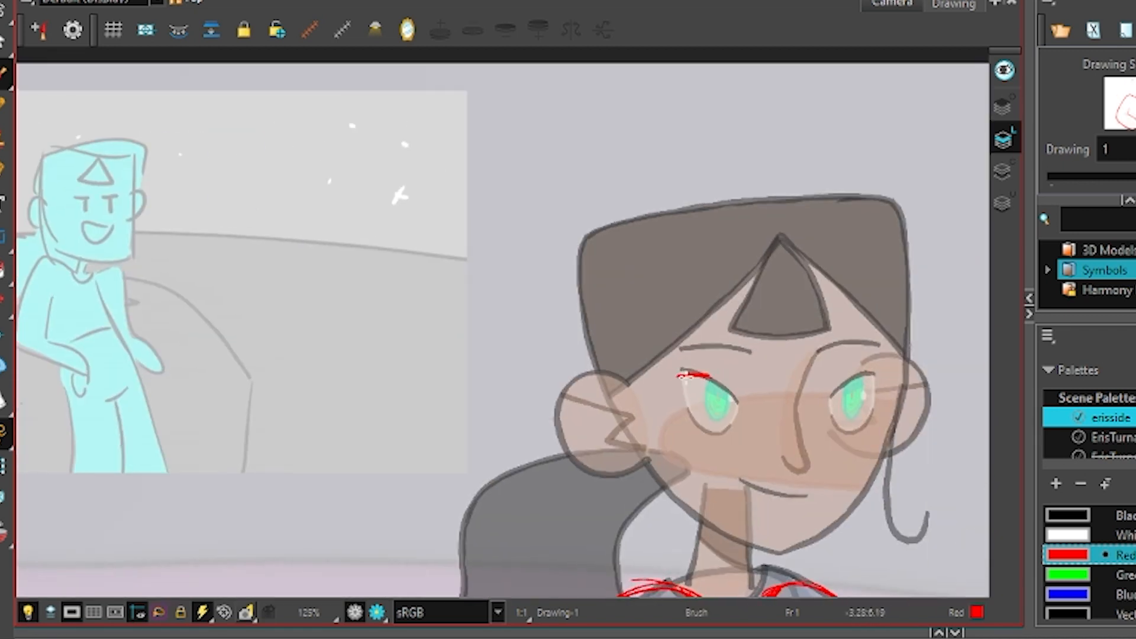
pyautogui.moveTo(839, 383); pyautogui.dragTo(796, 355)
pyautogui.press('1')
pyautogui.press('1')
pyautogui.moveTo(629, 397)
pyautogui.mouseDown()
pyautogui.moveTo(639, 281)
pyautogui.moveTo(645, 387)
pyautogui.mouseUp()
pyautogui.press('1')
pyautogui.press('1')
pyautogui.hotkey('shift', 'l')
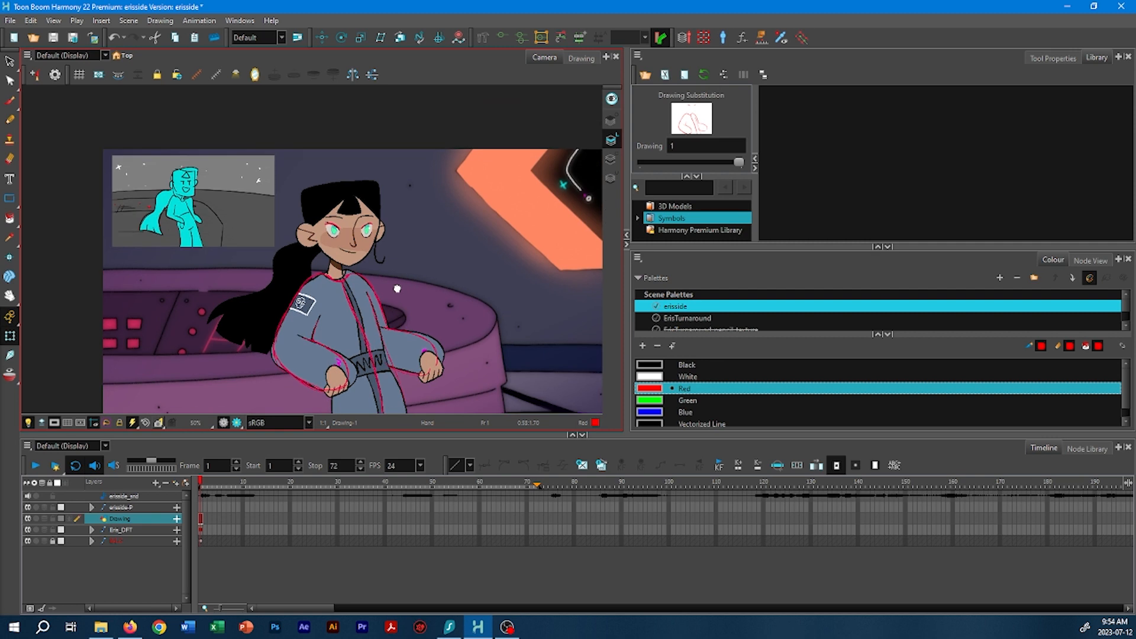
# - Show the eyes' deformers and pull their upper-lid curves to follow the red lid strokes
pyautogui.scroll(5, 380, 262)
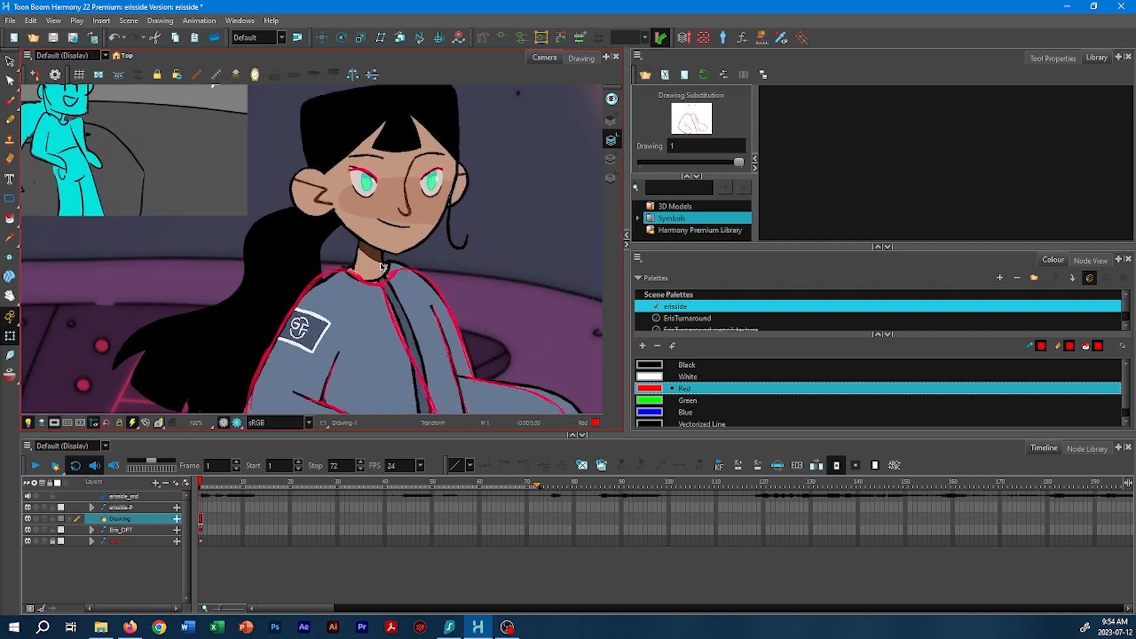
pyautogui.click(379, 299)
pyautogui.hotkey('shift', 'F11')
pyautogui.press('2')
pyautogui.press('2')
pyautogui.press('2')
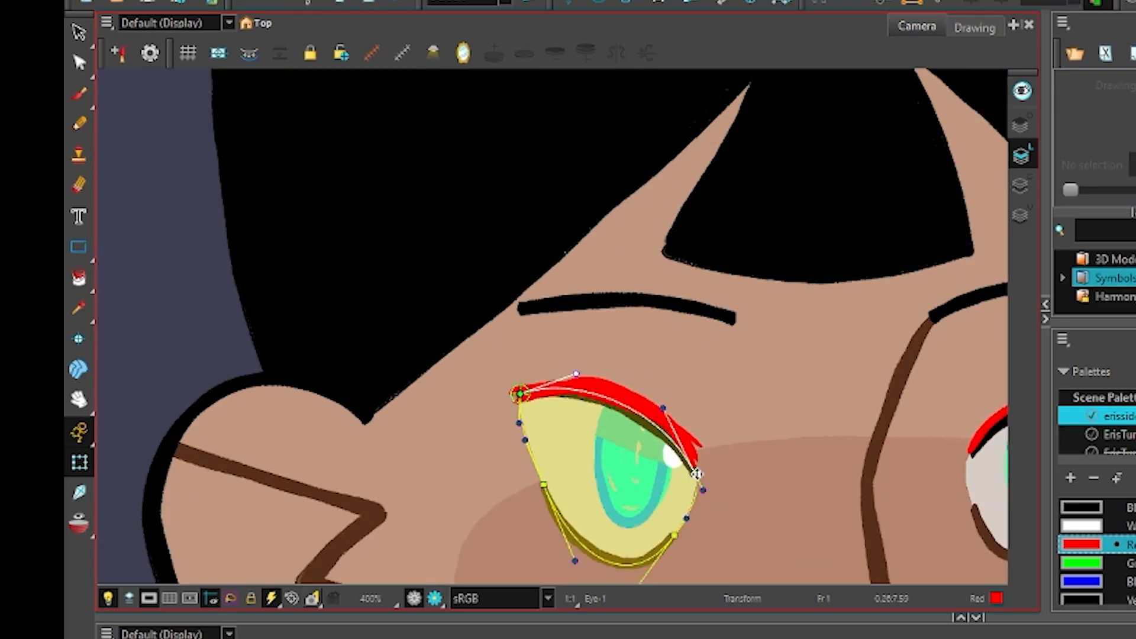
pyautogui.moveTo(449, 284); pyautogui.dragTo(304, 232)
pyautogui.click(497, 307)
pyautogui.hotkey('shift', 'F11')
pyautogui.press('1')
pyautogui.press('1')
pyautogui.press('1')
pyautogui.press('1')
pyautogui.press('1')
pyautogui.press('1')
# - Adjust the lower arm on the shoulder-patch side so the sleeve lines up with the red outline
pyautogui.moveTo(323, 283); pyautogui.dragTo(334, 233)
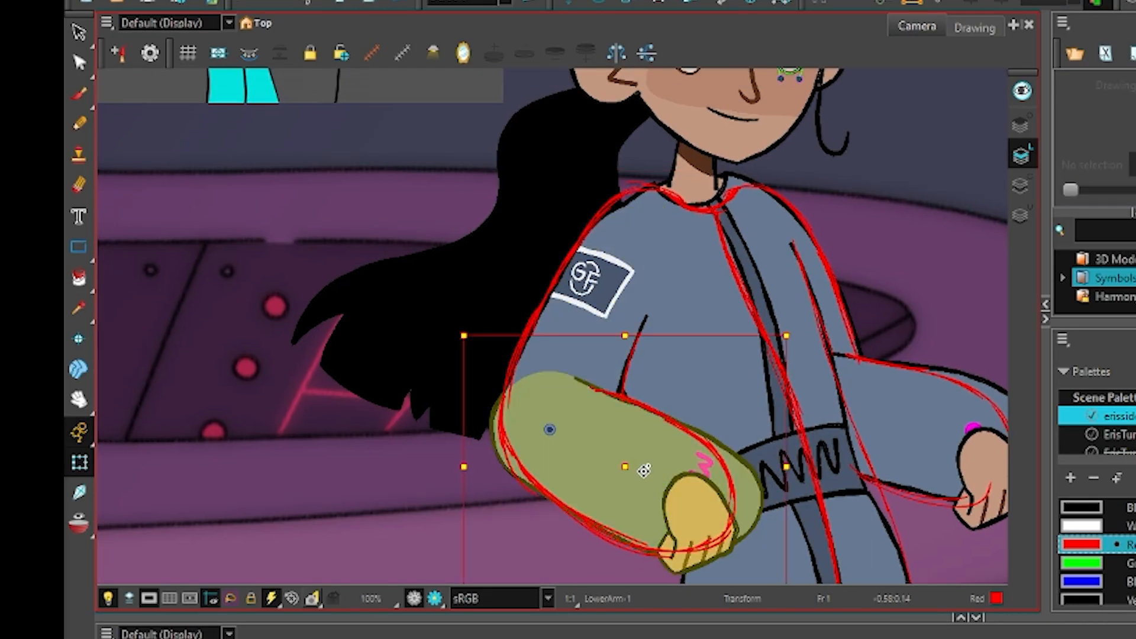
pyautogui.moveTo(641, 472); pyautogui.dragTo(935, 167)
pyautogui.moveTo(734, 178); pyautogui.dragTo(728, 288)
pyautogui.click(748, 319)
pyautogui.press('Escape')
pyautogui.moveTo(563, 433); pyautogui.dragTo(550, 233)
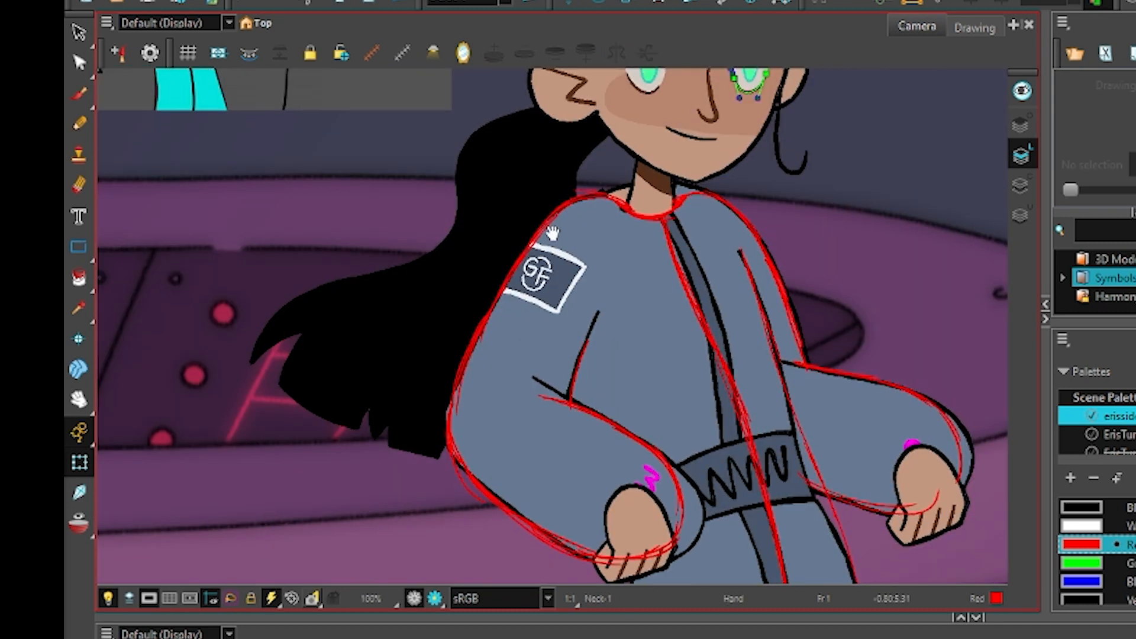
# - Reshape the patched arm's sleeve by moving its deformer points onto the red elbow and forearm outline
pyautogui.press('2')
pyautogui.click(592, 284)
pyautogui.moveTo(629, 302); pyautogui.dragTo(645, 154)
pyautogui.click(395, 377)
pyautogui.moveTo(863, 555); pyautogui.dragTo(816, 563)
pyautogui.moveTo(816, 563); pyautogui.dragTo(740, 428)
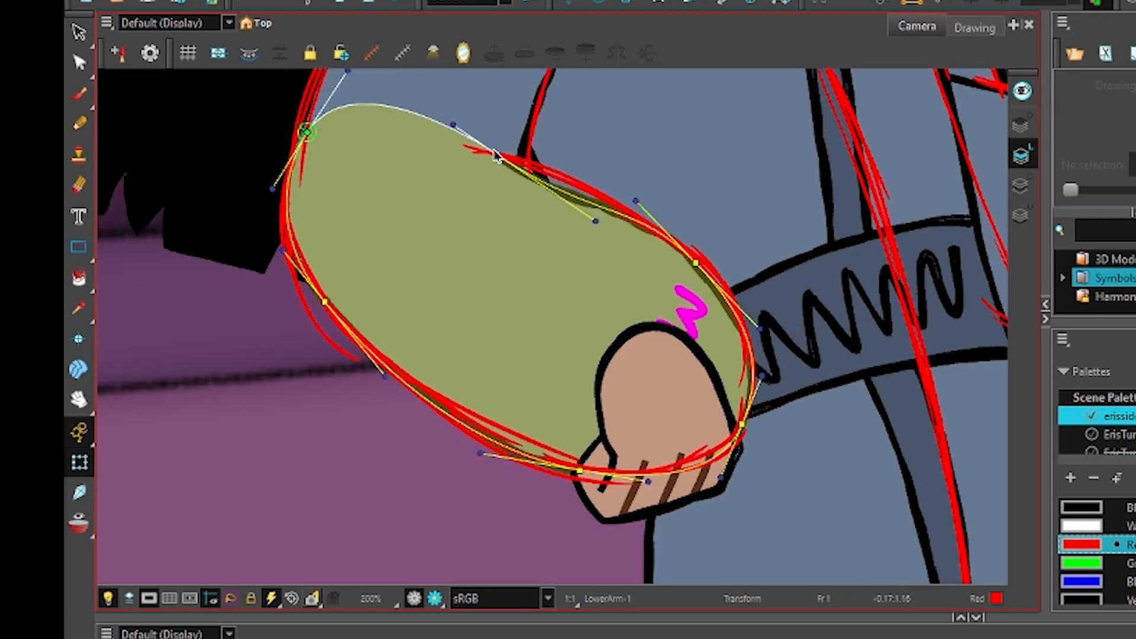
pyautogui.moveTo(592, 195); pyautogui.dragTo(490, 506)
pyautogui.click(379, 284)
pyautogui.click(408, 558)
pyautogui.moveTo(444, 414); pyautogui.dragTo(494, 343)
# - Bend the curve of the shoulder opposite the patch to follow the red shoulder line
pyautogui.moveTo(651, 177); pyautogui.dragTo(486, 499)
pyautogui.click(675, 408)
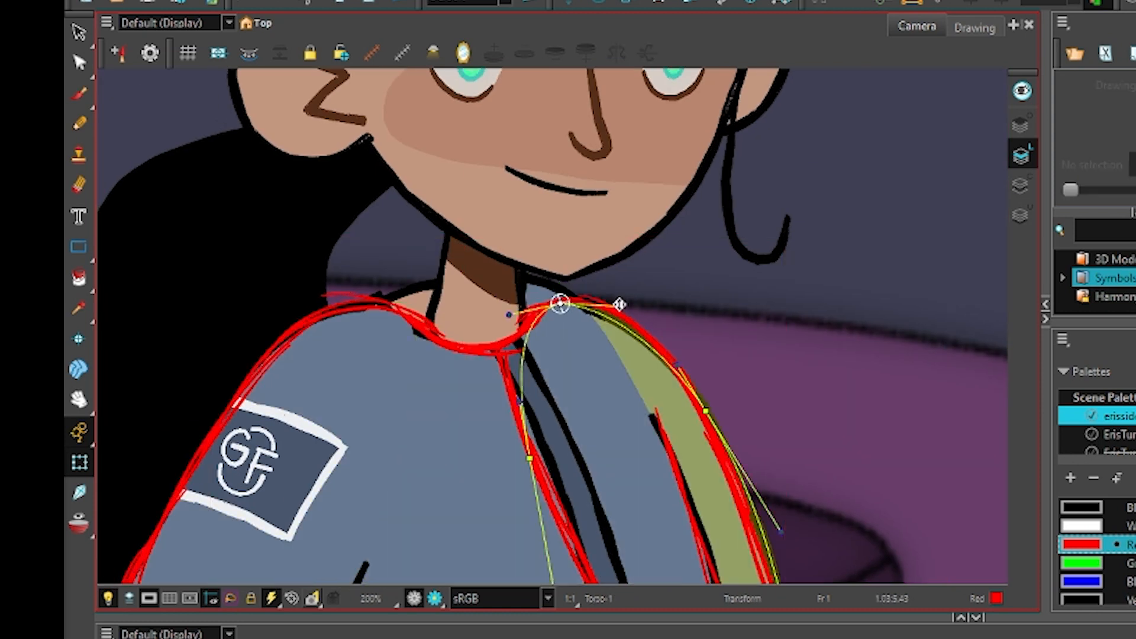
pyautogui.click(467, 426)
pyautogui.click(479, 331)
pyautogui.moveTo(389, 346); pyautogui.dragTo(335, 289)
pyautogui.moveTo(610, 329); pyautogui.dragTo(599, 276)
# - Select the zipper and pull its upper curve handle so it follows the red centre line
pyautogui.click(375, 318)
pyautogui.click(542, 382)
pyautogui.moveTo(572, 330); pyautogui.dragTo(474, 137)
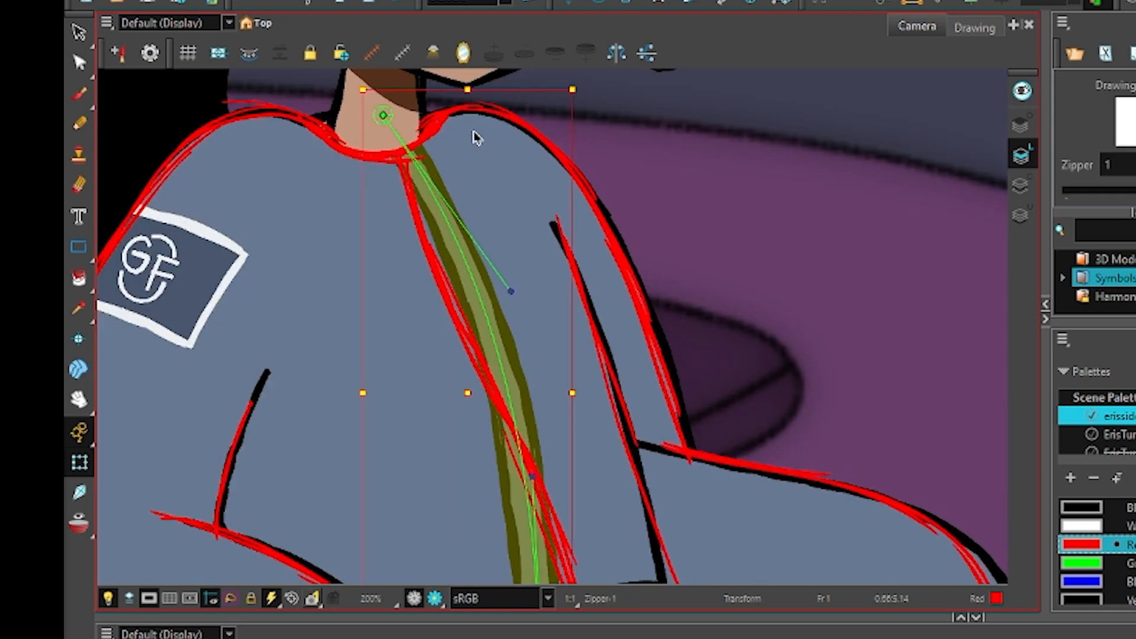
pyautogui.moveTo(510, 289); pyautogui.dragTo(449, 315)
# - Reshape the lower sleeve opposite the patch by moving its deformer points onto the red outline
pyautogui.moveTo(734, 477)
pyautogui.mouseDown()
pyautogui.moveTo(677, 468)
pyautogui.moveTo(627, 409)
pyautogui.moveTo(527, 220)
pyautogui.mouseUp()
pyautogui.click(649, 432)
pyautogui.moveTo(723, 256); pyautogui.dragTo(705, 247)
pyautogui.moveTo(341, 395); pyautogui.dragTo(364, 371)
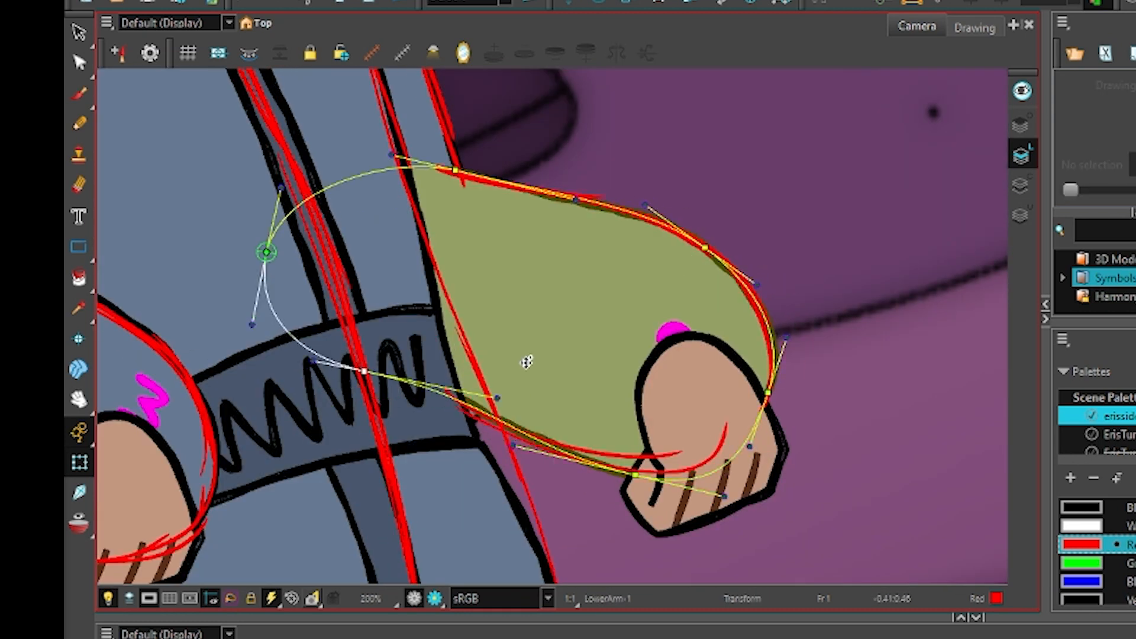
pyautogui.moveTo(750, 451); pyautogui.dragTo(744, 447)
pyautogui.scroll(-4, 689, 329)
# - Reshape the torso's far side curve to follow the red line beside the inner arm
pyautogui.click(527, 329)
pyautogui.scroll(2, 527, 330)
pyautogui.moveTo(527, 330); pyautogui.dragTo(603, 165)
pyautogui.click(633, 331)
pyautogui.scroll(-2, 651, 255)
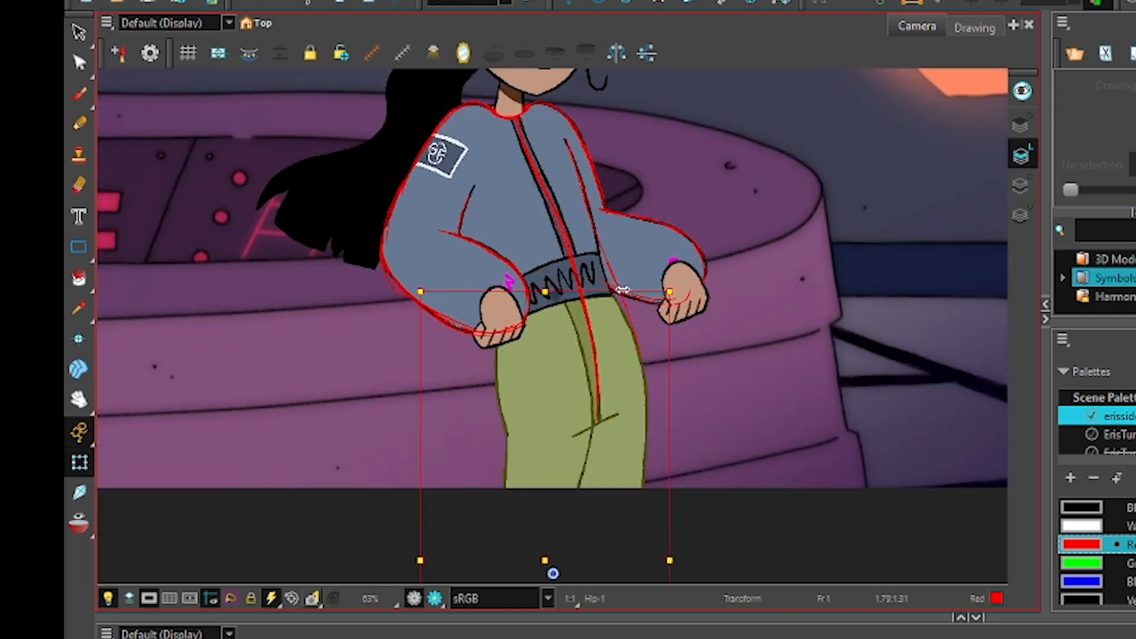
pyautogui.click(597, 281)
pyautogui.scroll(3, 610, 266)
pyautogui.click(661, 219)
pyautogui.click(615, 236)
pyautogui.moveTo(717, 207); pyautogui.dragTo(656, 329)
pyautogui.moveTo(566, 296); pyautogui.dragTo(558, 299)
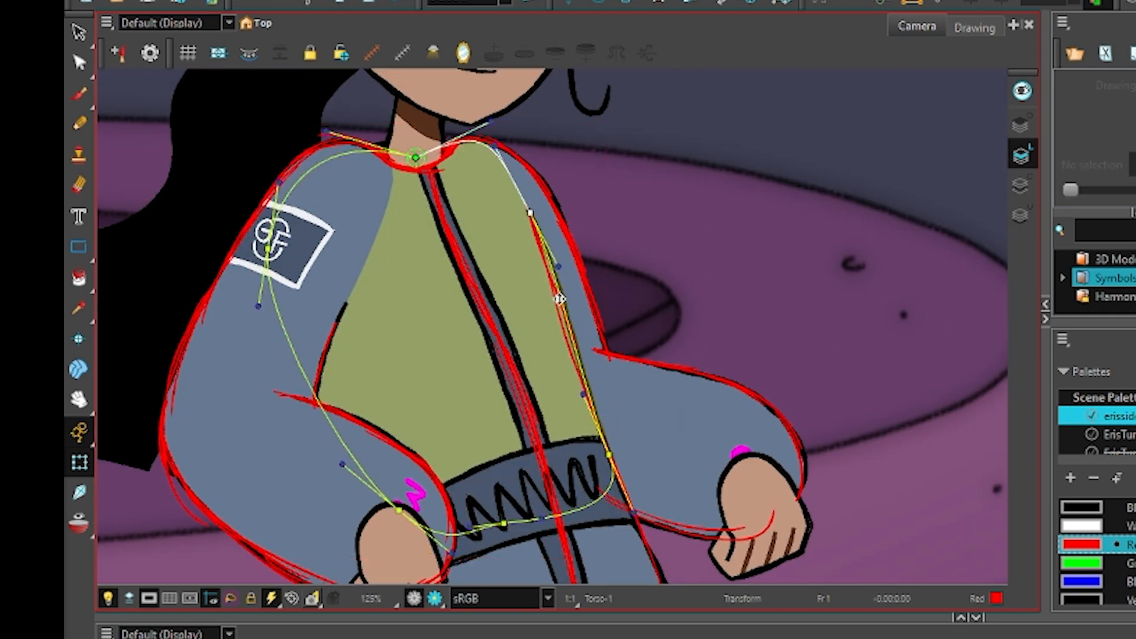
# - Try to rotate the leg opposite the patched arm slightly, then undo the change
pyautogui.scroll(-4, 710, 355)
pyautogui.moveTo(710, 187); pyautogui.dragTo(659, 171)
pyautogui.click(643, 527)
pyautogui.moveTo(656, 541); pyautogui.dragTo(665, 530)
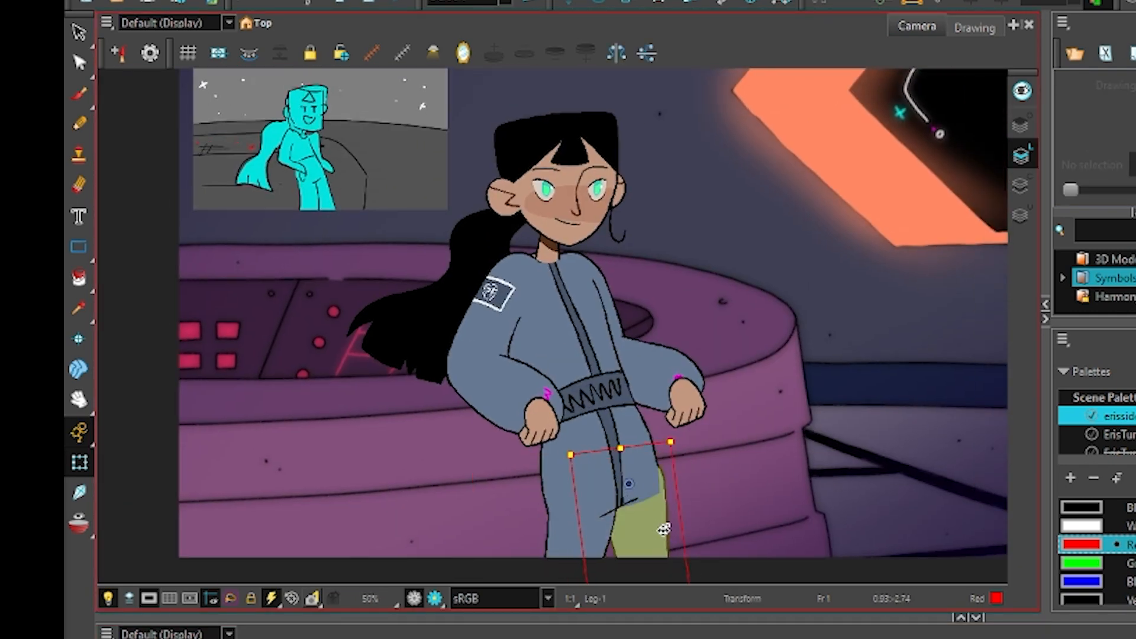
pyautogui.hotkey('ctrl', 'z')
pyautogui.moveTo(722, 328); pyautogui.dragTo(755, 291)
pyautogui.click(701, 453)
pyautogui.click(553, 488)
pyautogui.click(473, 349)
pyautogui.click(755, 389)
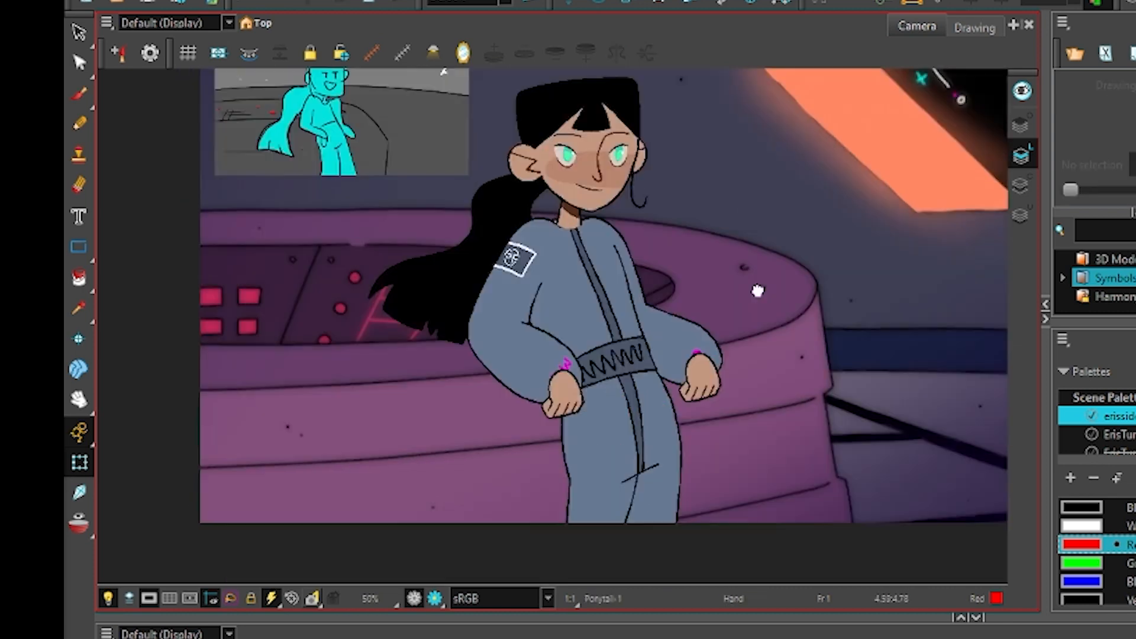
# - Show the red Drawing layer and reshape the collar's curve to follow the red neckline
pyautogui.click(568, 331)
pyautogui.scroll(4, 592, 319)
pyautogui.scroll(2, 395, 220)
pyautogui.click(465, 356)
pyautogui.click(28, 518)
pyautogui.moveTo(470, 358); pyautogui.dragTo(489, 372)
pyautogui.moveTo(525, 313); pyautogui.dragTo(554, 313)
pyautogui.moveTo(367, 282); pyautogui.dragTo(376, 277)
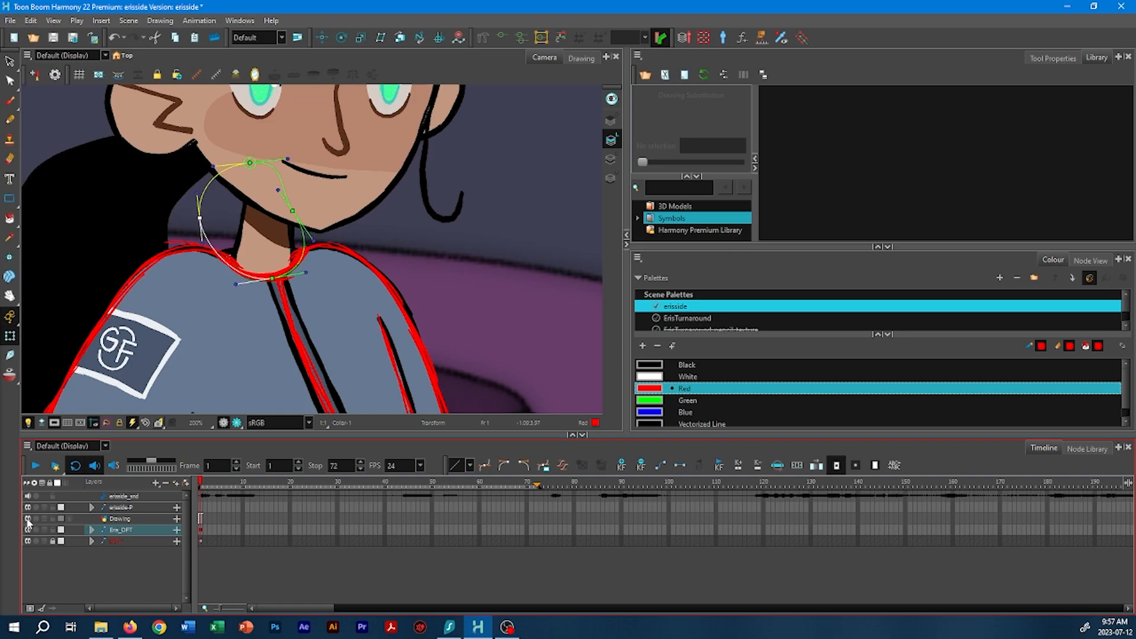
# - Hide the Drawing layer and move the skin-coloured shoulder piece lower beneath the collar
pyautogui.click(28, 518)
pyautogui.click(291, 268)
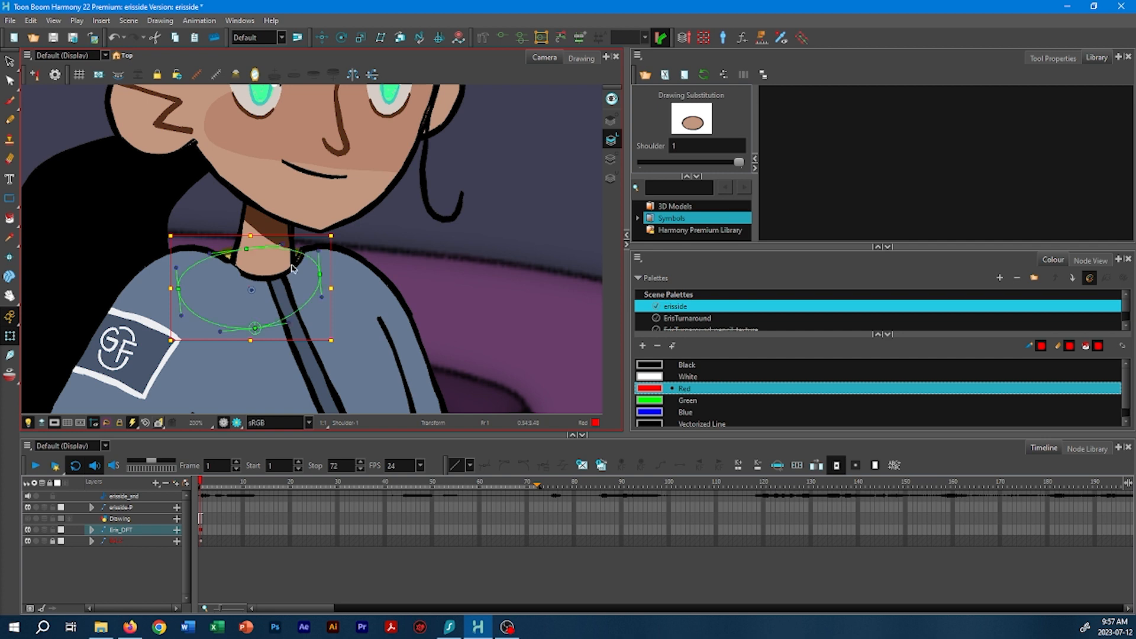
pyautogui.moveTo(249, 288); pyautogui.dragTo(265, 308)
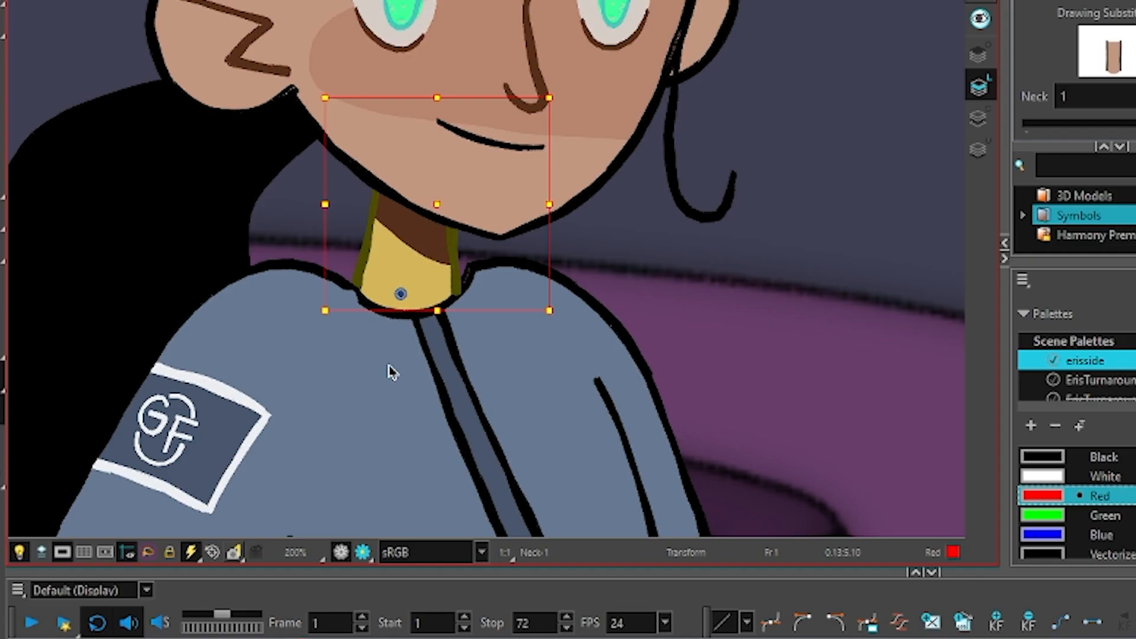
pyautogui.click(255, 306)
pyautogui.click(401, 317)
# - Refine the collar's curve by moving its side and lower deformer points slightly around the neck
pyautogui.moveTo(517, 309); pyautogui.dragTo(665, 309)
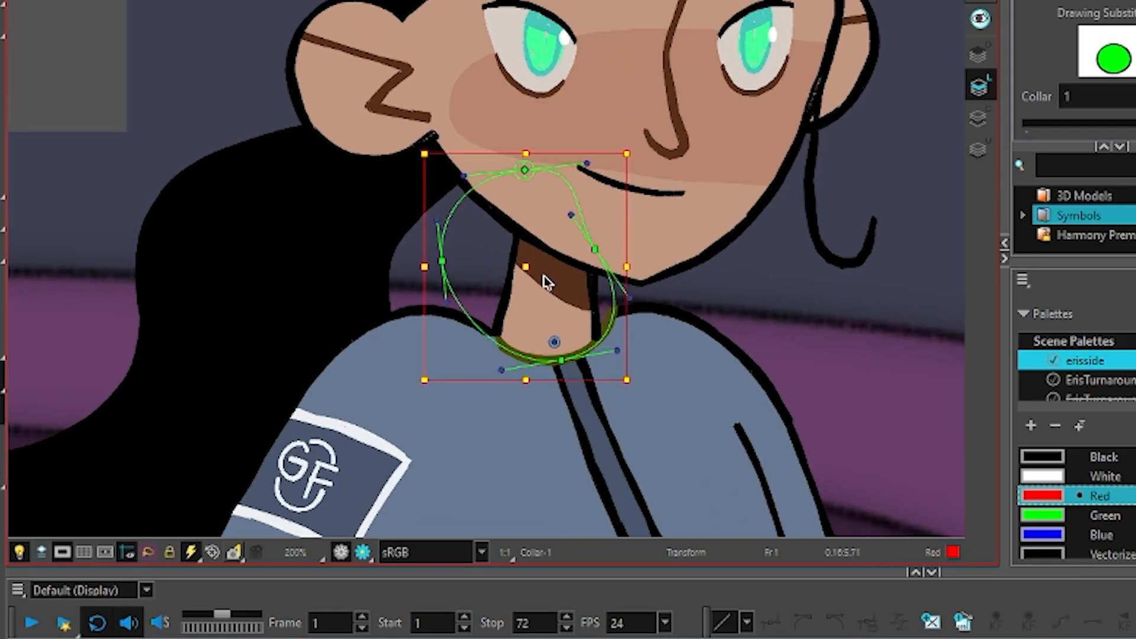
pyautogui.moveTo(441, 260)
pyautogui.mouseDown()
pyautogui.moveTo(452, 247)
pyautogui.moveTo(459, 266)
pyautogui.mouseUp()
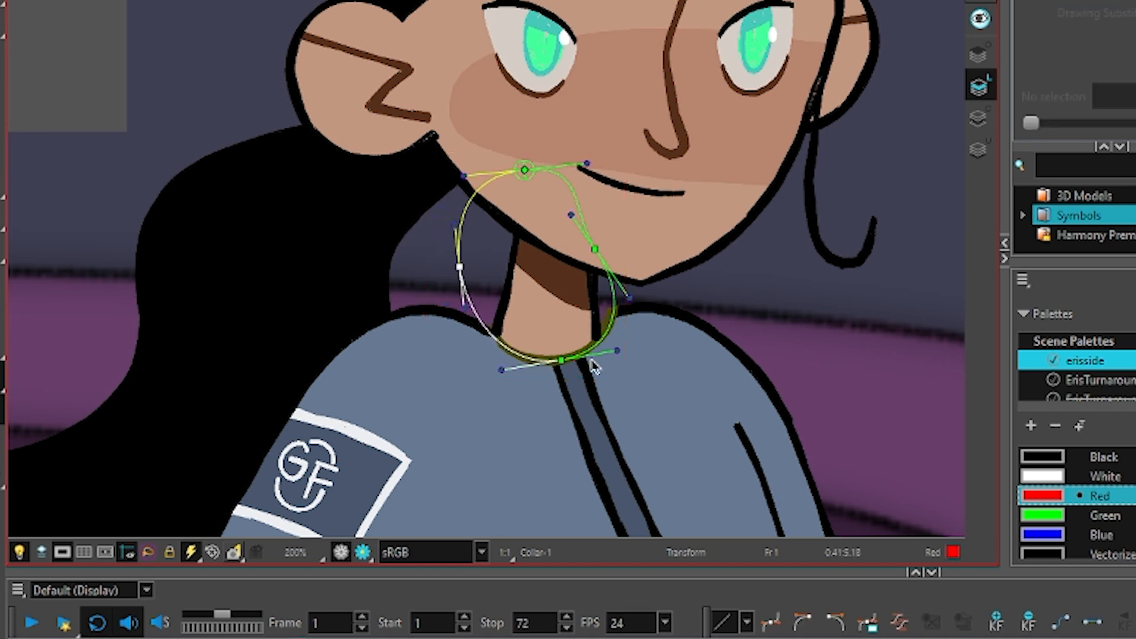
pyautogui.moveTo(562, 360); pyautogui.dragTo(555, 358)
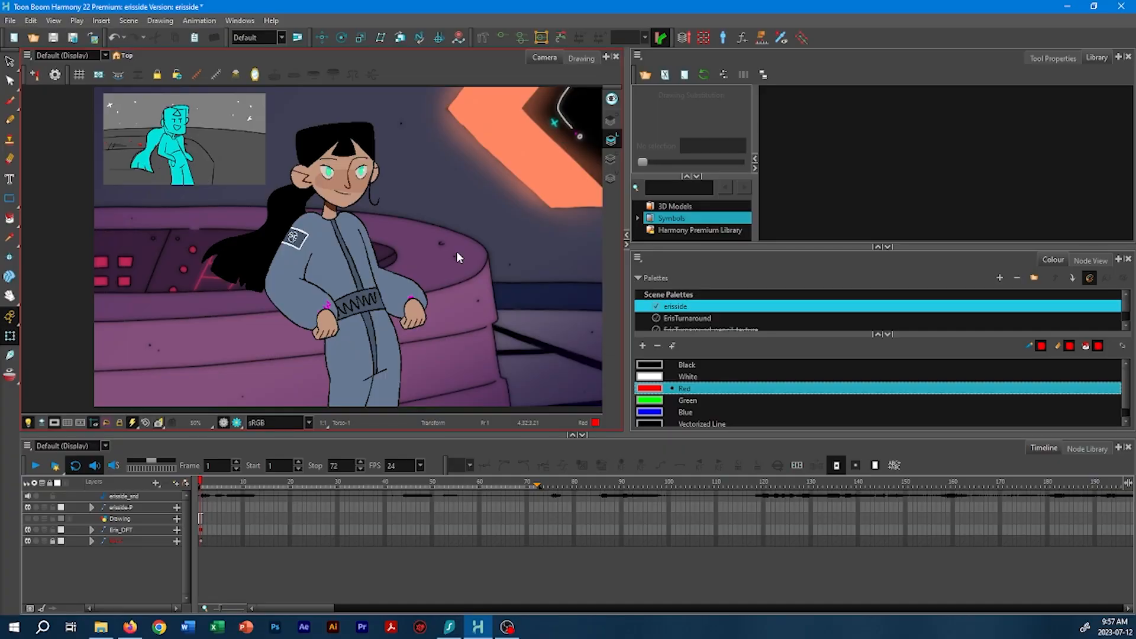
# - Switch to the lovelace3 scene and scrub its timeline to look for a reusable Eris hand pose
pyautogui.moveTo(404, 204)
pyautogui.mouseDown()
pyautogui.moveTo(424, 201)
pyautogui.moveTo(408, 217)
pyautogui.mouseUp()
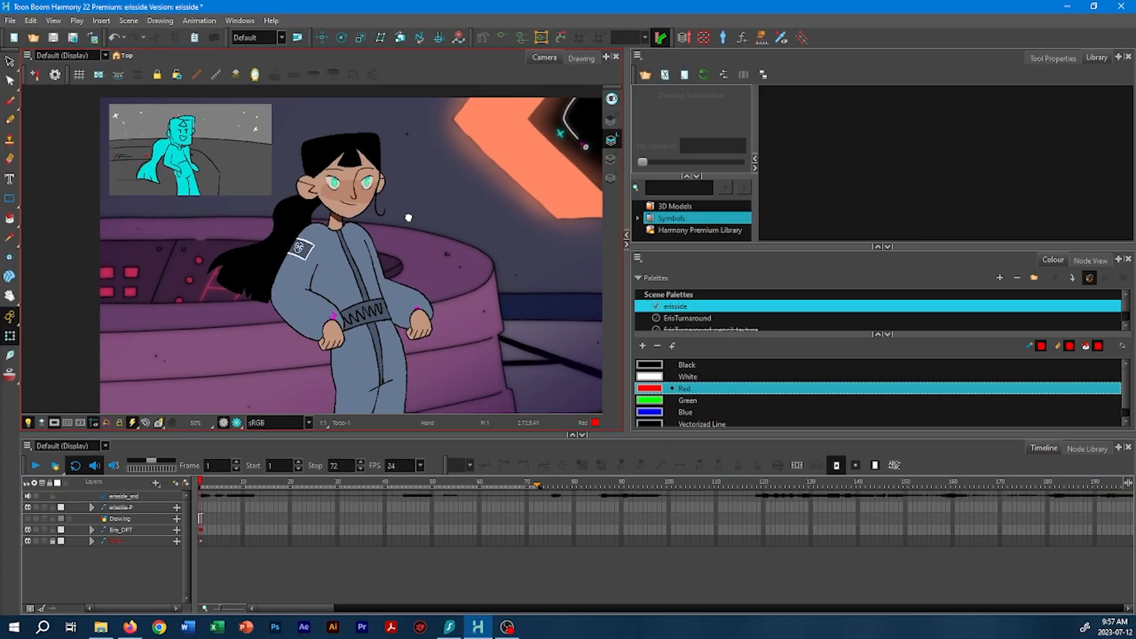
pyautogui.click(332, 336)
pyautogui.click(439, 259)
pyautogui.click(101, 628)
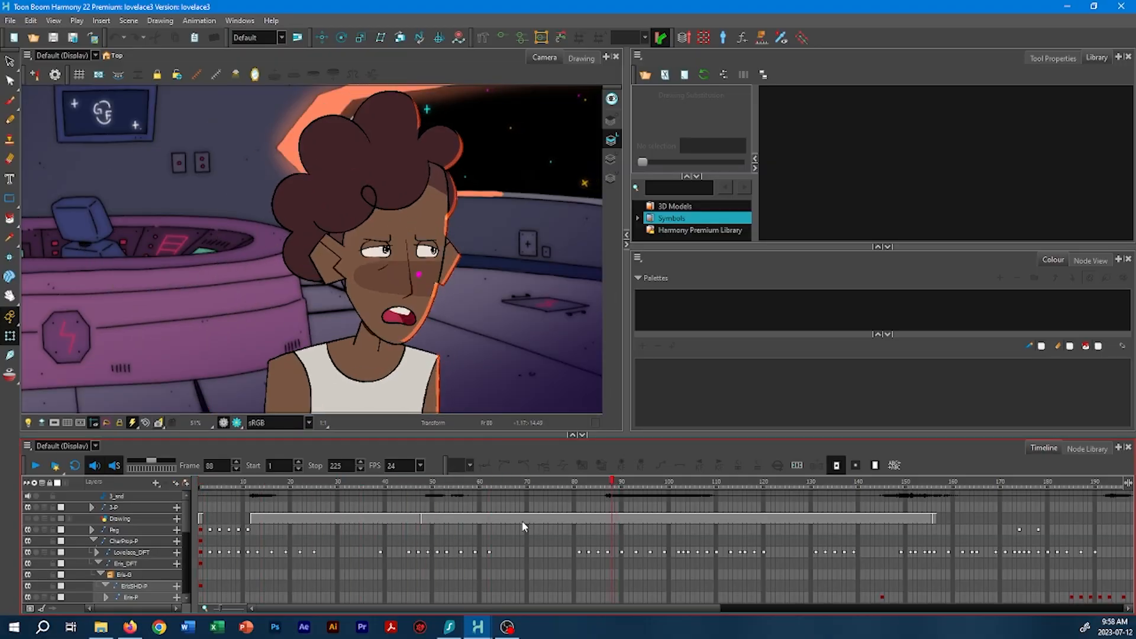
pyautogui.moveTo(522, 521); pyautogui.dragTo(970, 516)
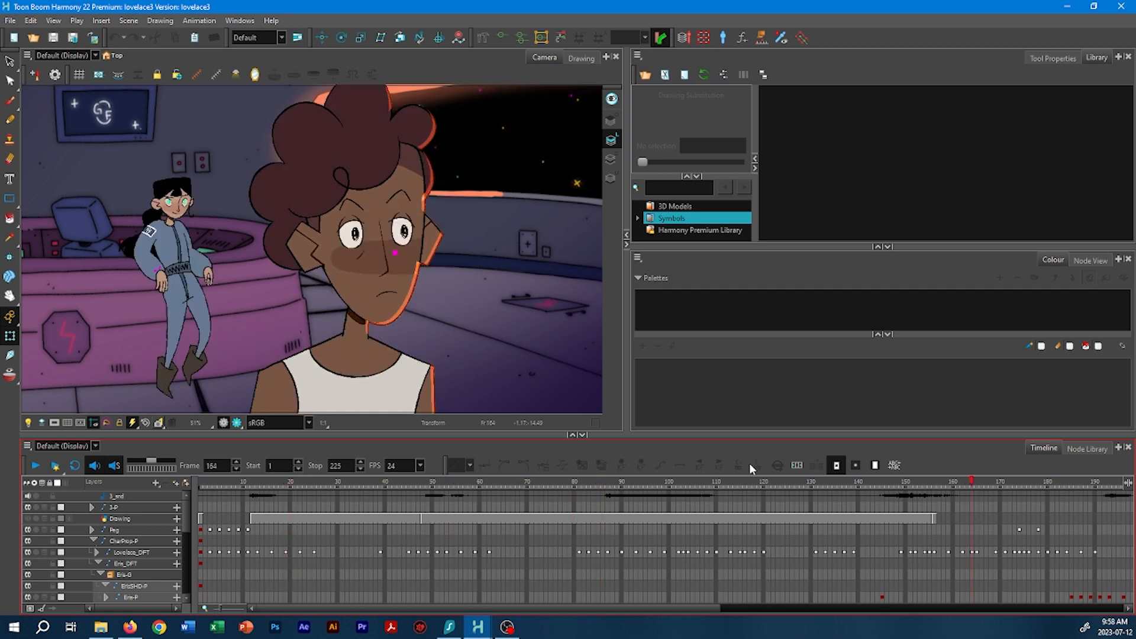
pyautogui.scroll(2, 100, 259)
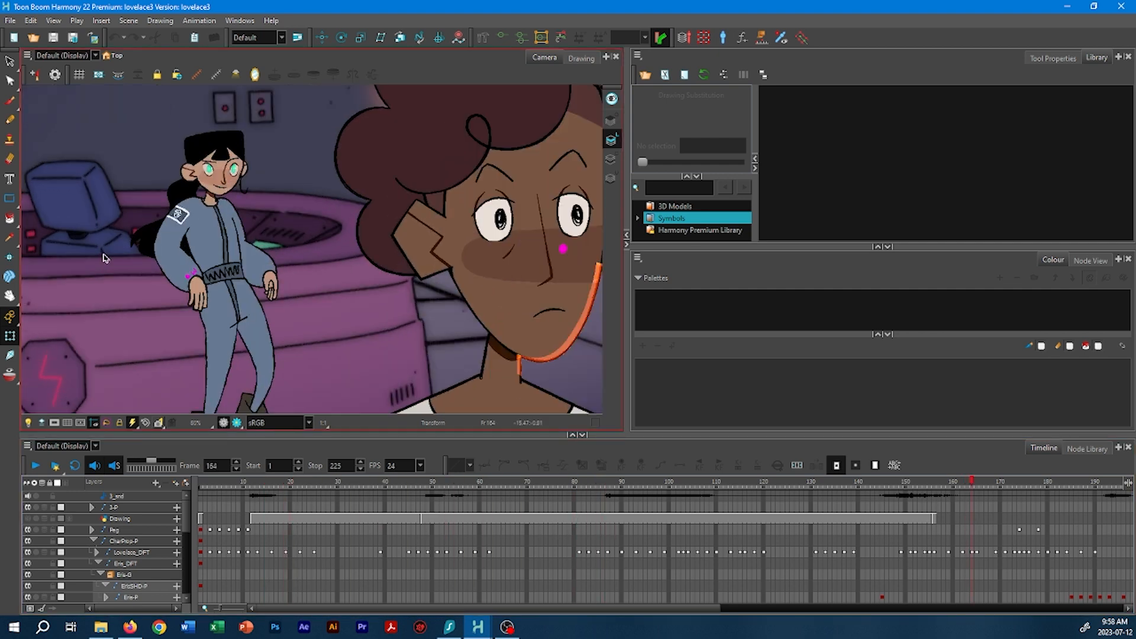
pyautogui.moveTo(740, 488); pyautogui.dragTo(889, 502)
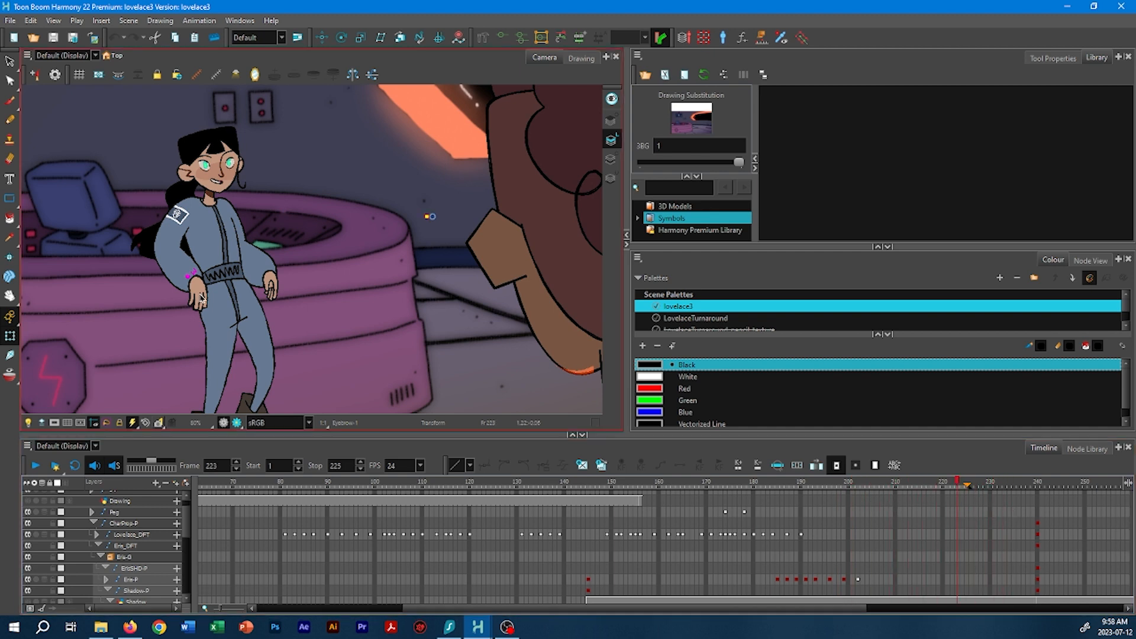
# - Copy the open-hand pose at frame 199 of lovelace3 and paste it onto Eris's patched-side hand at frame 1 of erisside
pyautogui.click(201, 299)
pyautogui.scroll(5, 187, 307)
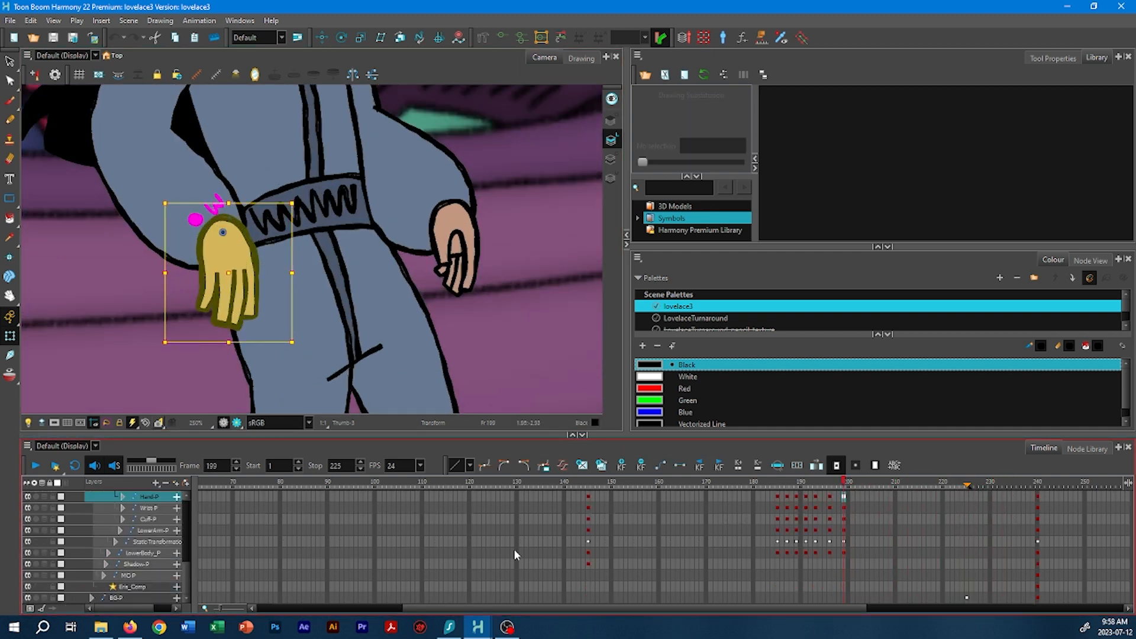
pyautogui.moveTo(477, 626)
pyautogui.click(415, 575)
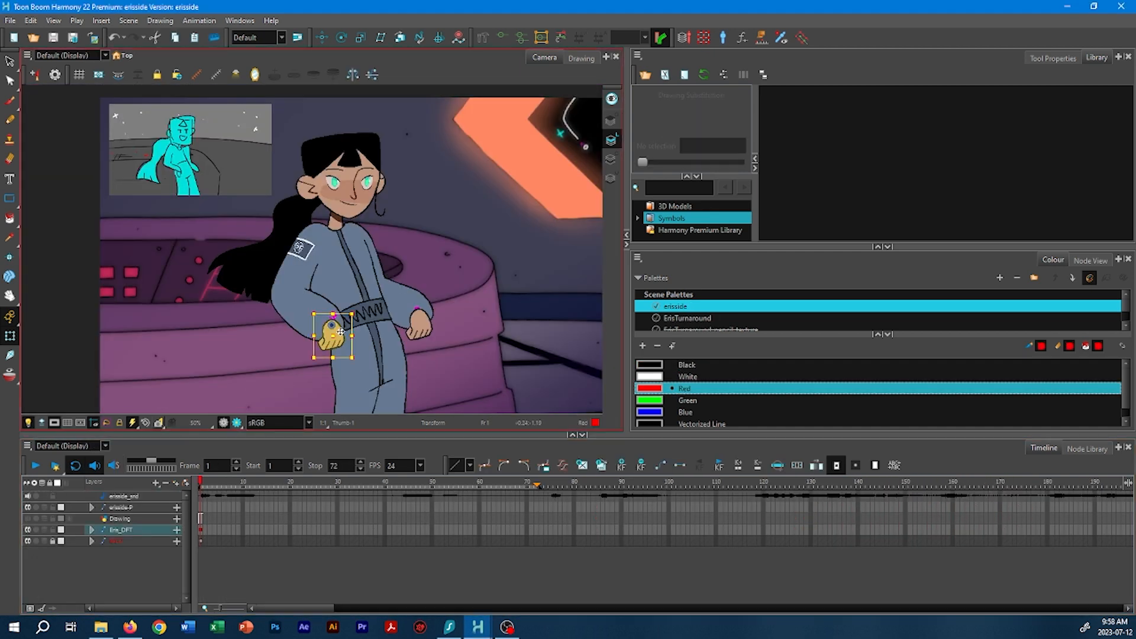
pyautogui.press('o')
pyautogui.hotkey('ctrl', 'v')
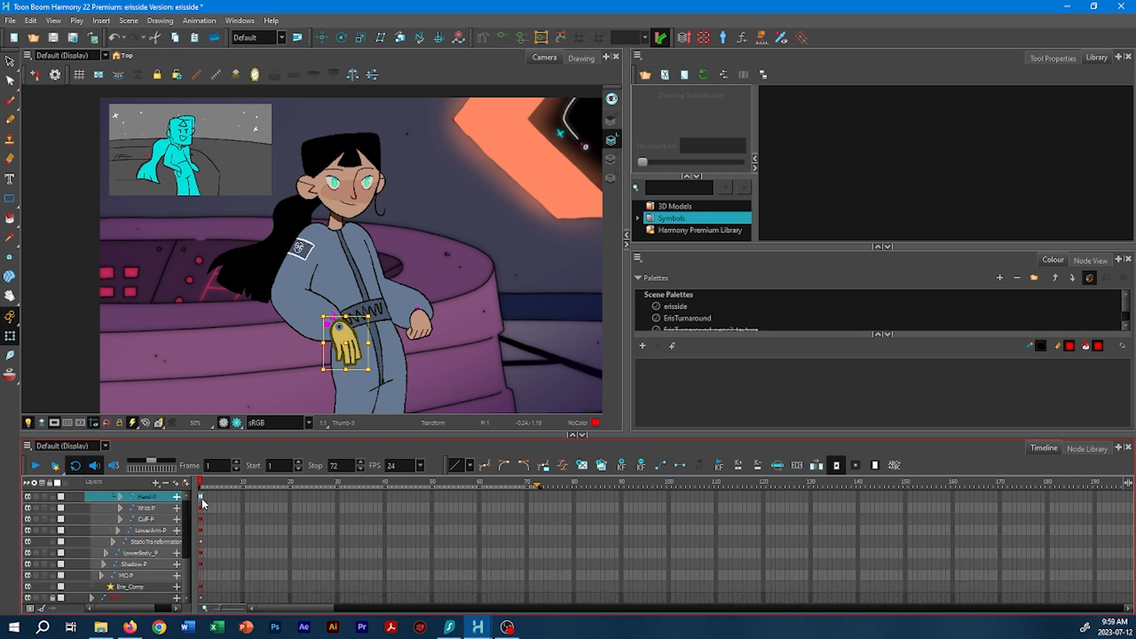
# - Rotate the pasted open hand slightly clockwise about the wrist
pyautogui.moveTo(361, 315); pyautogui.dragTo(353, 339)
pyautogui.moveTo(363, 399); pyautogui.dragTo(389, 344)
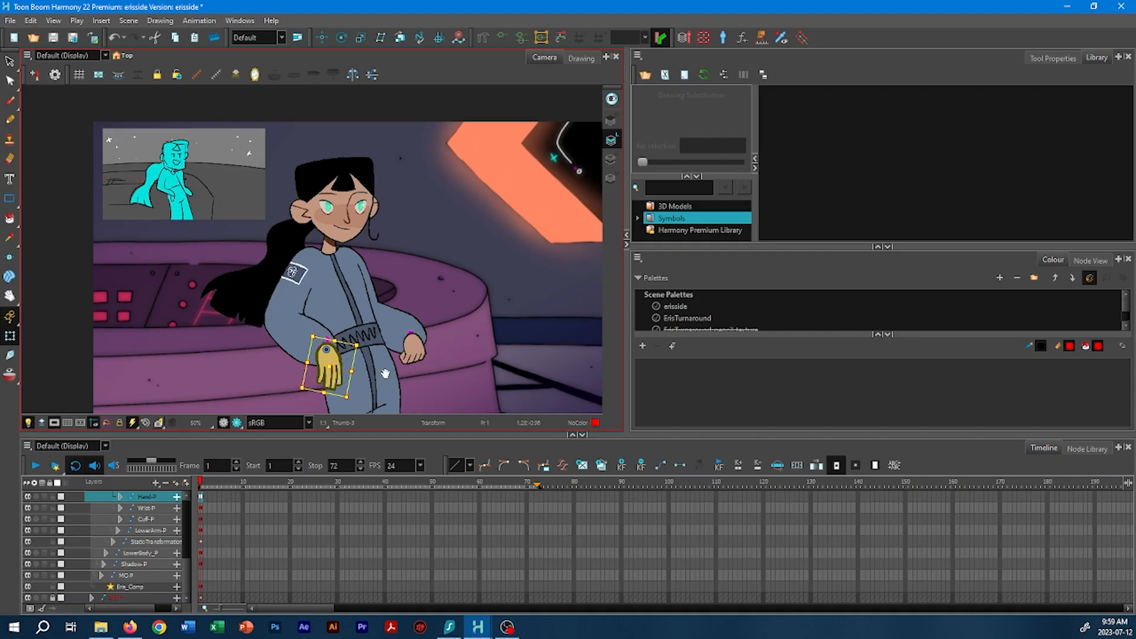
# - Copy the other hand's pose from frame 199 of lovelace3 and paste it onto Eris's far hand at frame 1 of erisside
pyautogui.click(261, 373)
pyautogui.moveTo(441, 317); pyautogui.dragTo(392, 324)
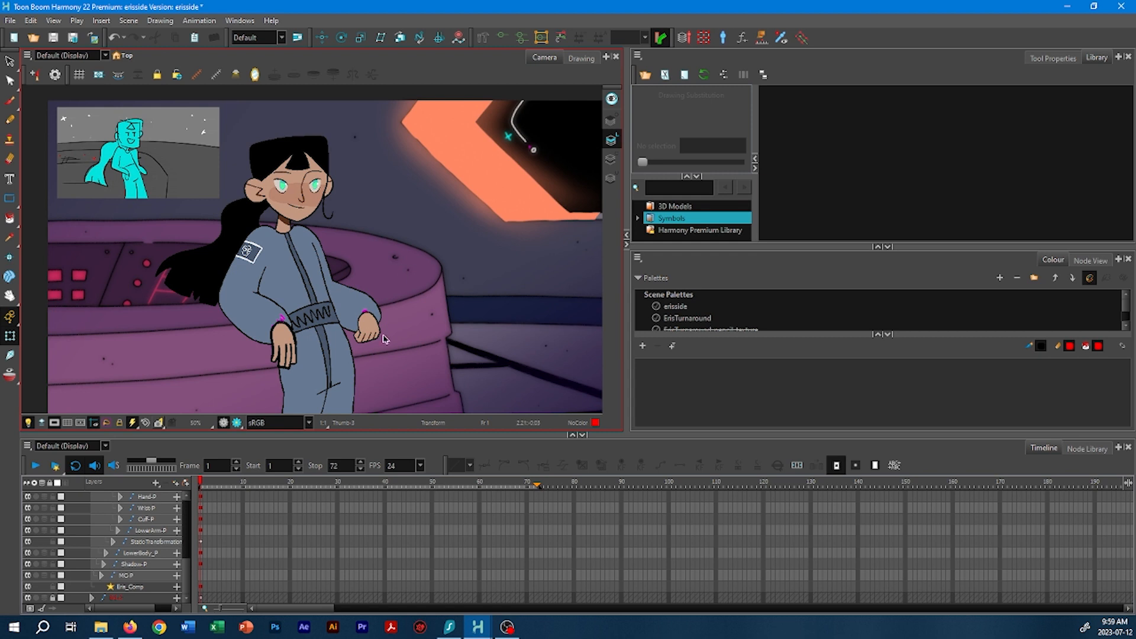
pyautogui.moveTo(478, 626)
pyautogui.click(533, 582)
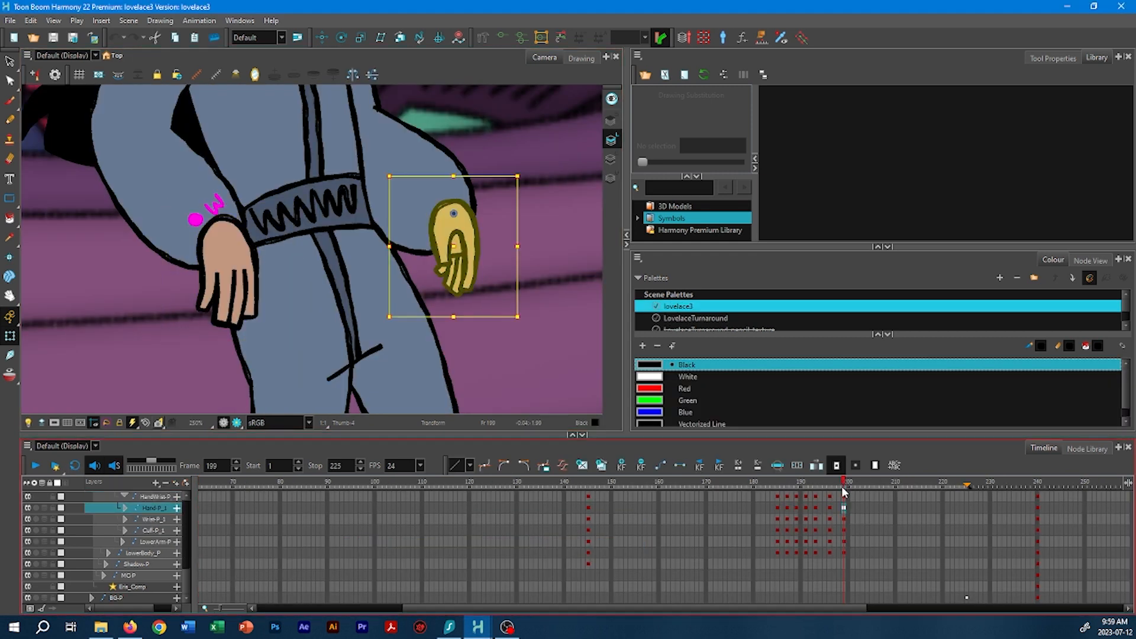
pyautogui.moveTo(477, 626)
pyautogui.click(415, 581)
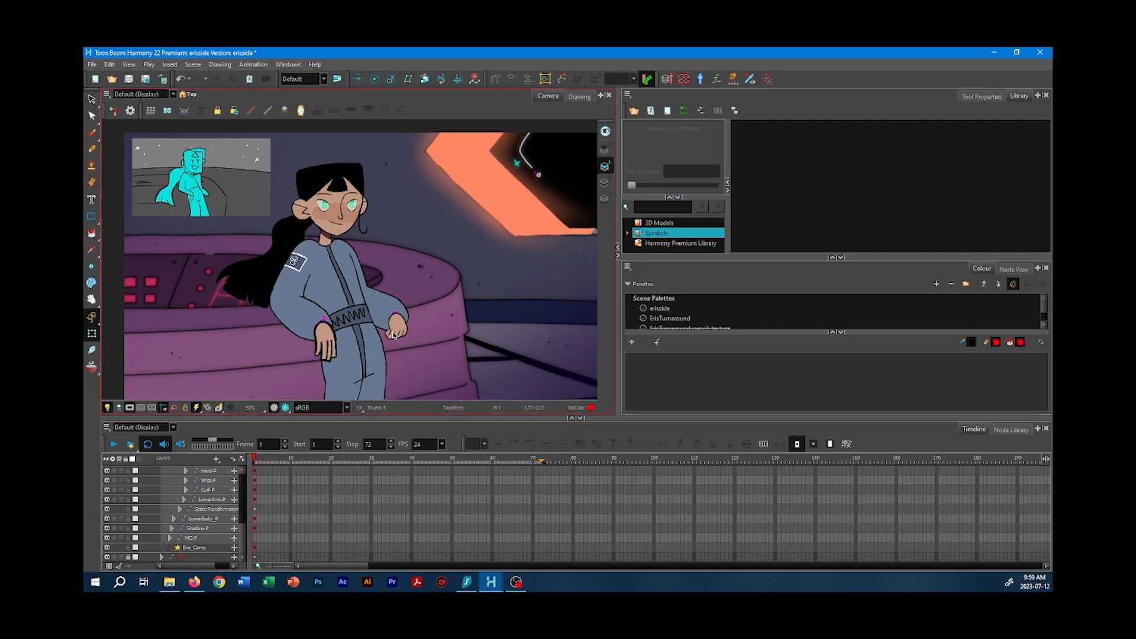
pyautogui.click(395, 334)
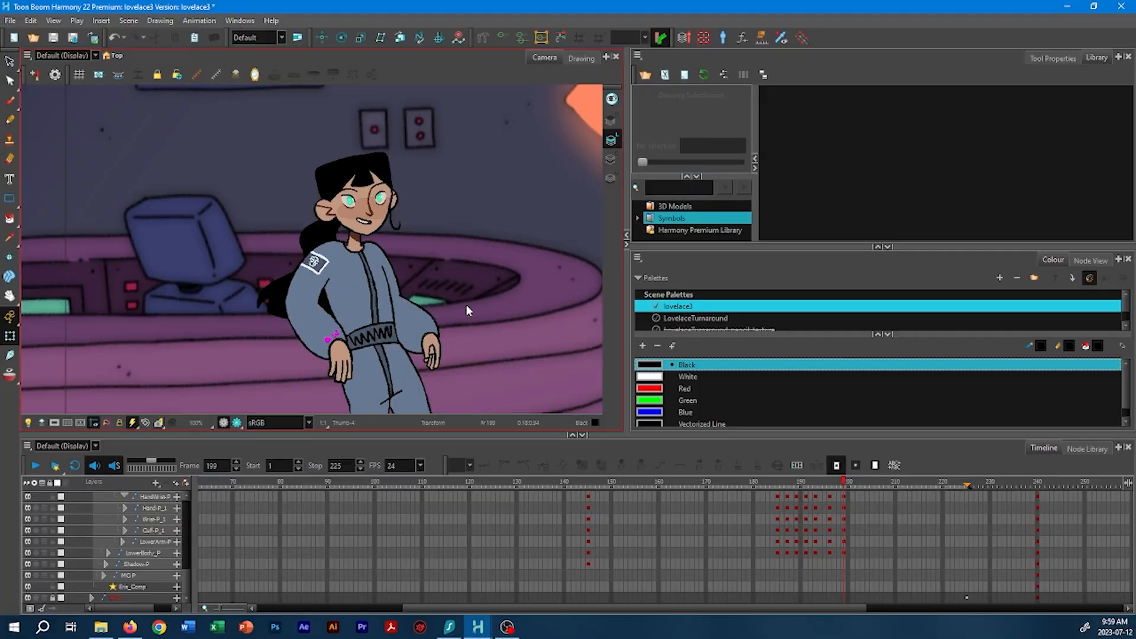
# - Using the face in lovelace3 as reference, raise both upper eyelids slightly in erisside with their deformers and switch the mouth to drawing 3
pyautogui.scroll(3, 426, 187)
pyautogui.moveTo(415, 318); pyautogui.dragTo(409, 331)
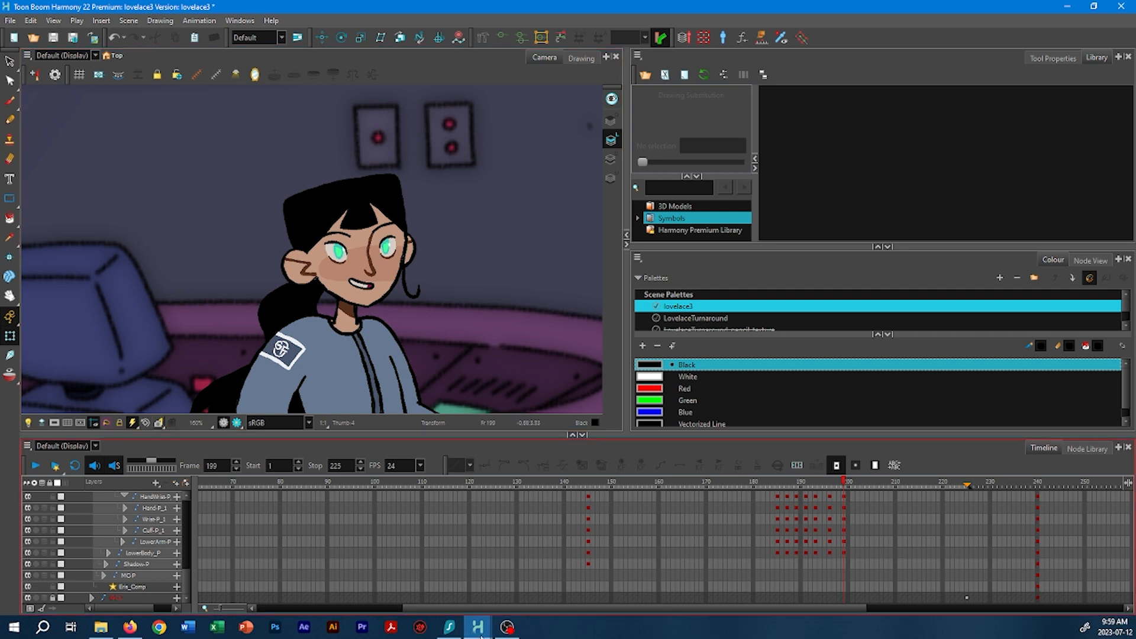
pyautogui.moveTo(478, 626)
pyautogui.click(396, 585)
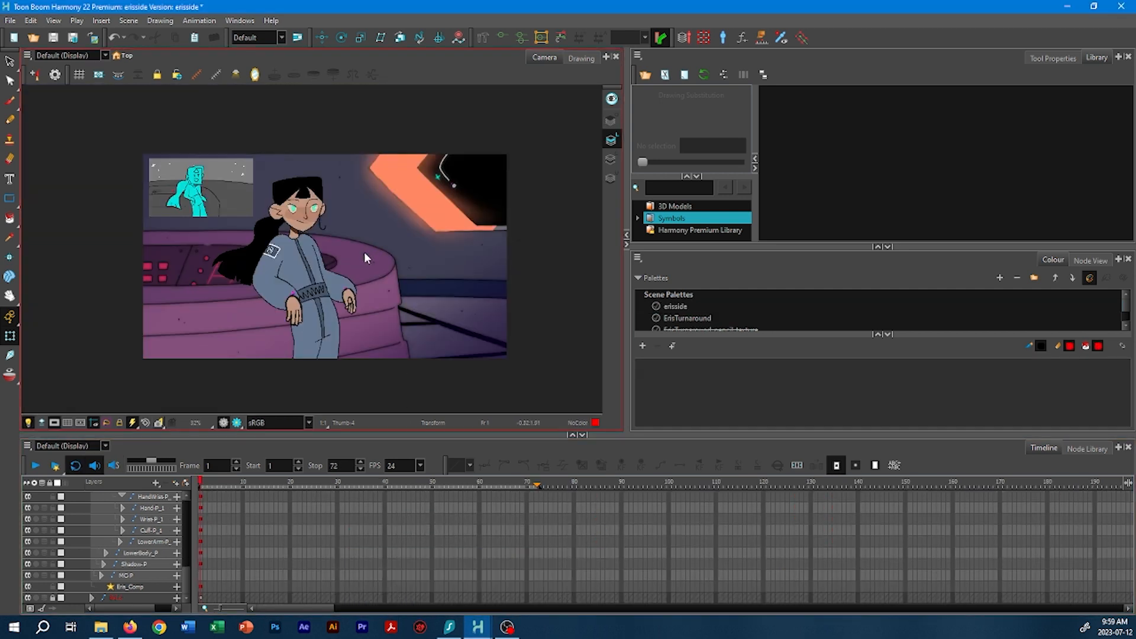
pyautogui.moveTo(281, 236); pyautogui.dragTo(319, 302)
pyautogui.scroll(6, 318, 286)
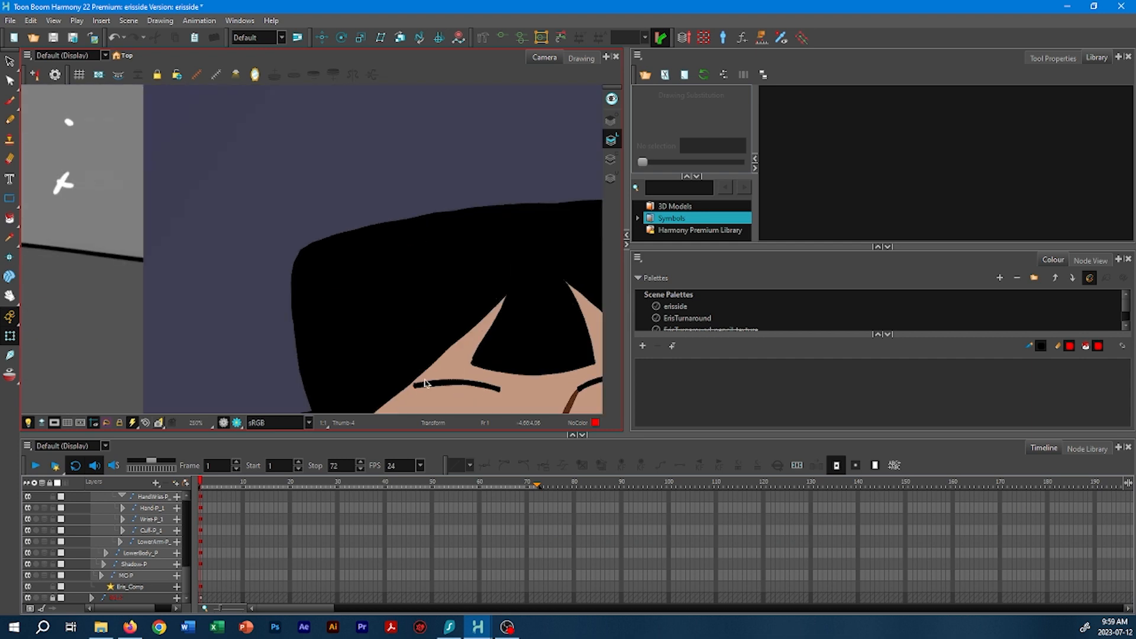
pyautogui.click(353, 283)
pyautogui.hotkey('alt', 'q')
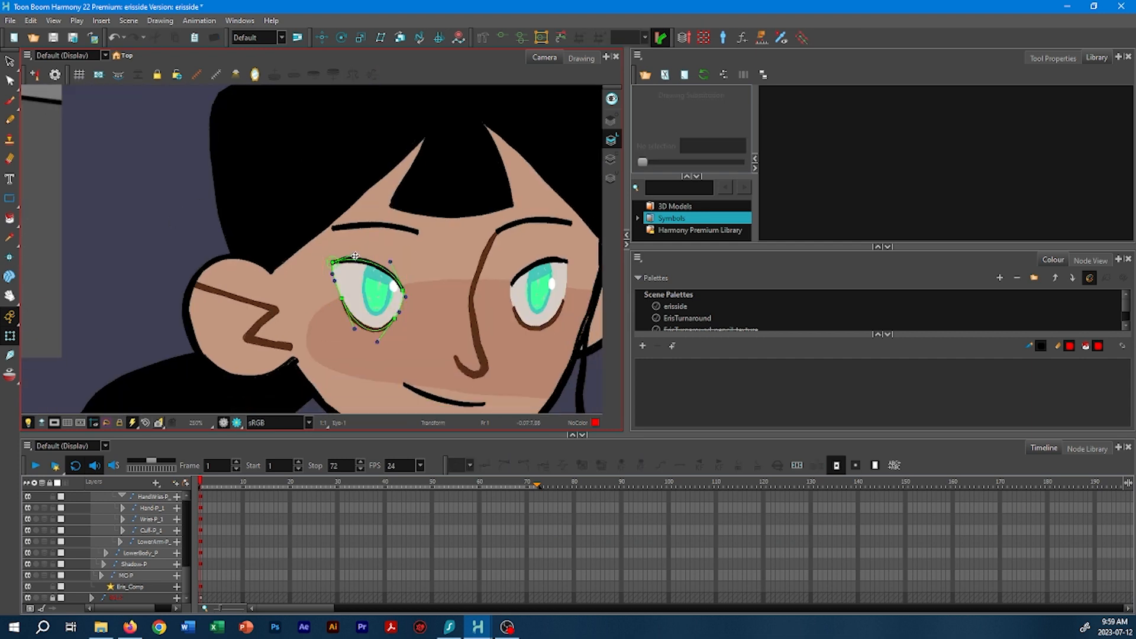
pyautogui.click(373, 254)
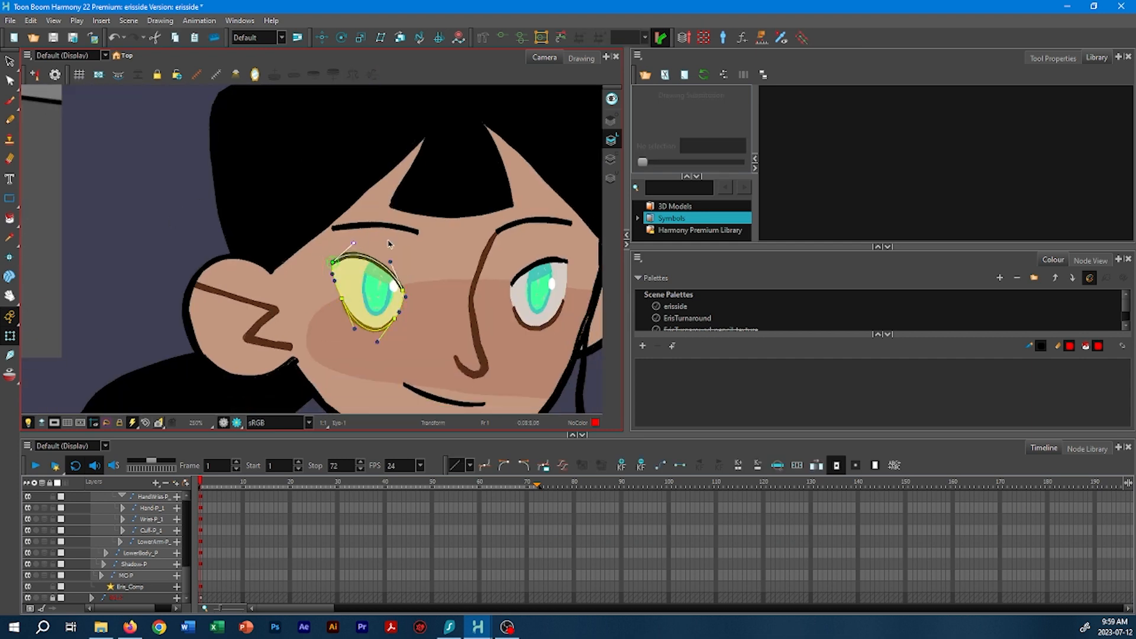
pyautogui.click(526, 267)
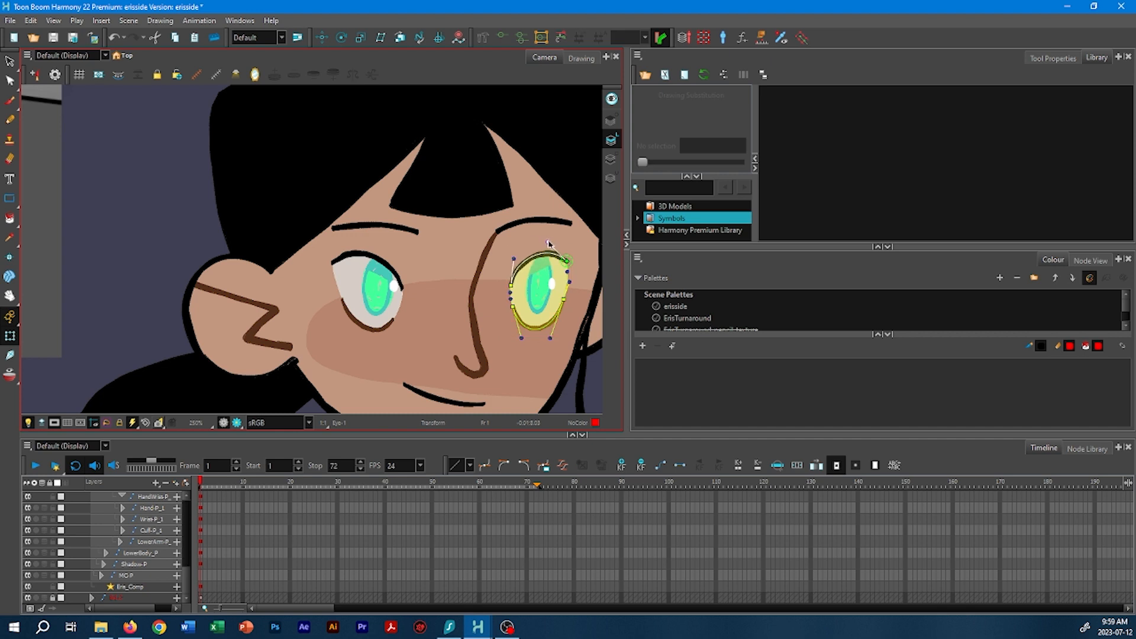
pyautogui.click(153, 241)
pyautogui.scroll(-6, 154, 241)
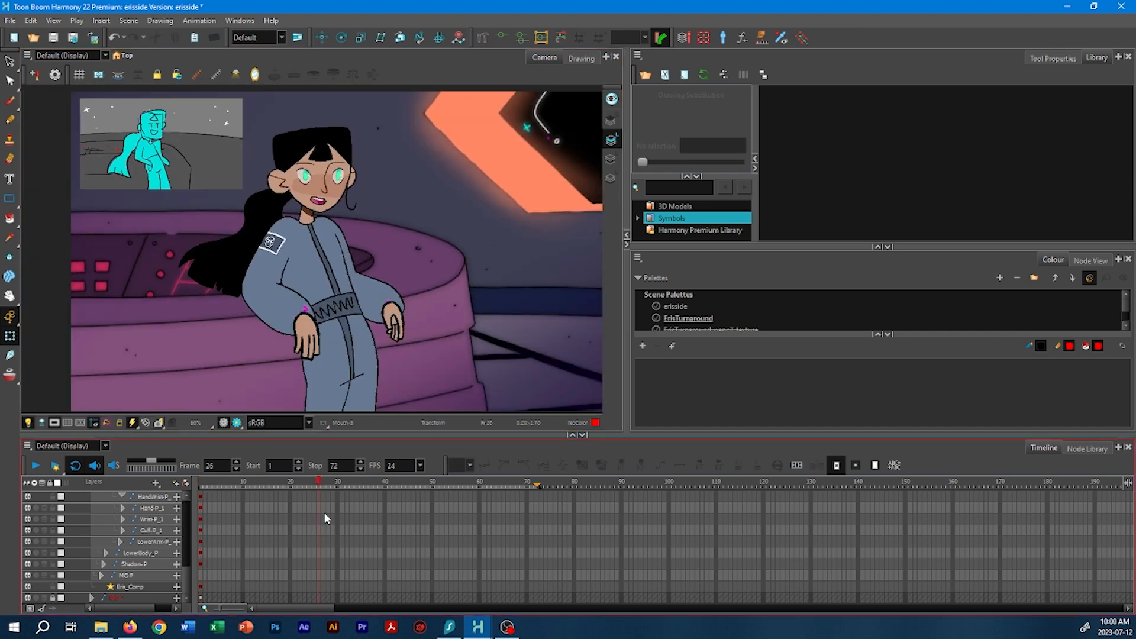
# - Copy Eris-P's standing pose from frame 2090 and paste it at frame 43
pyautogui.moveTo(381, 519); pyautogui.dragTo(427, 520)
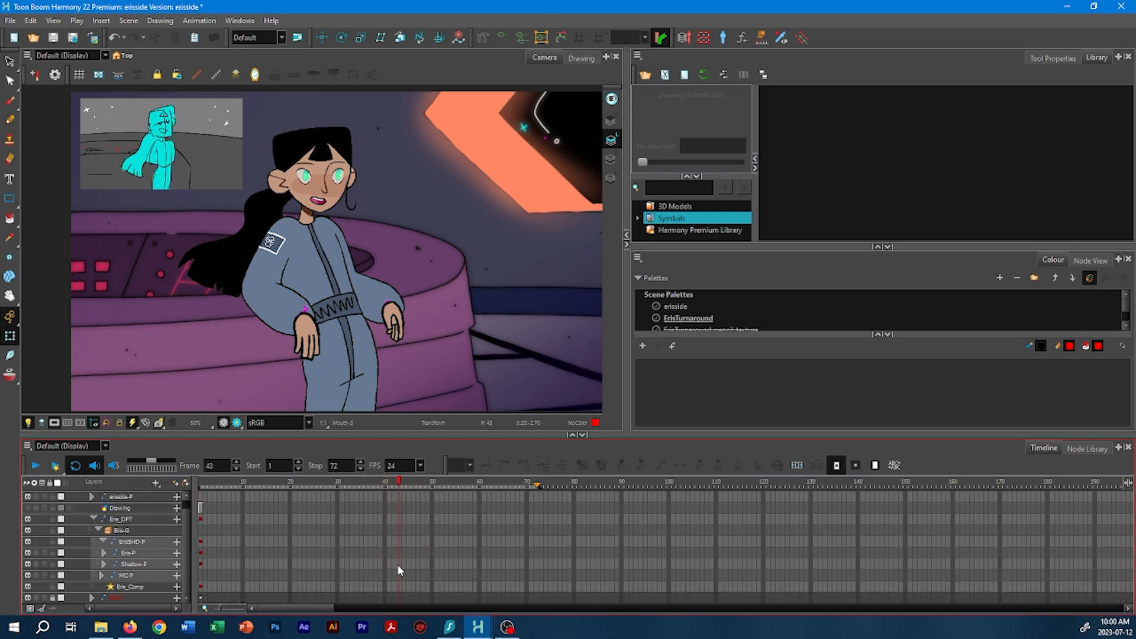
pyautogui.click(397, 553)
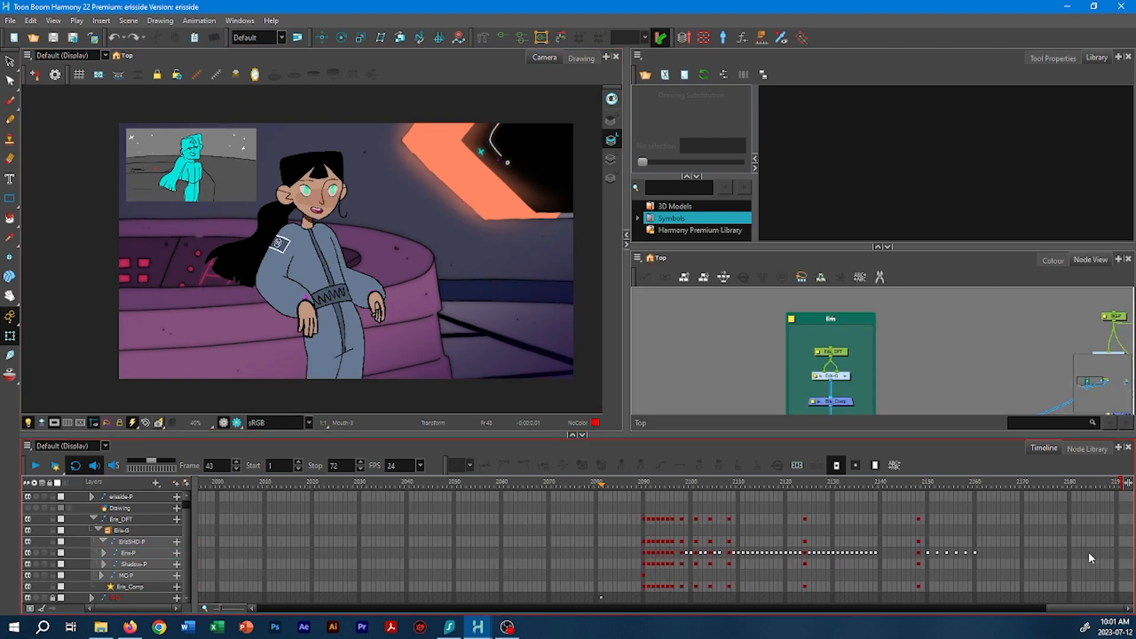
pyautogui.click(645, 482)
pyautogui.click(145, 555)
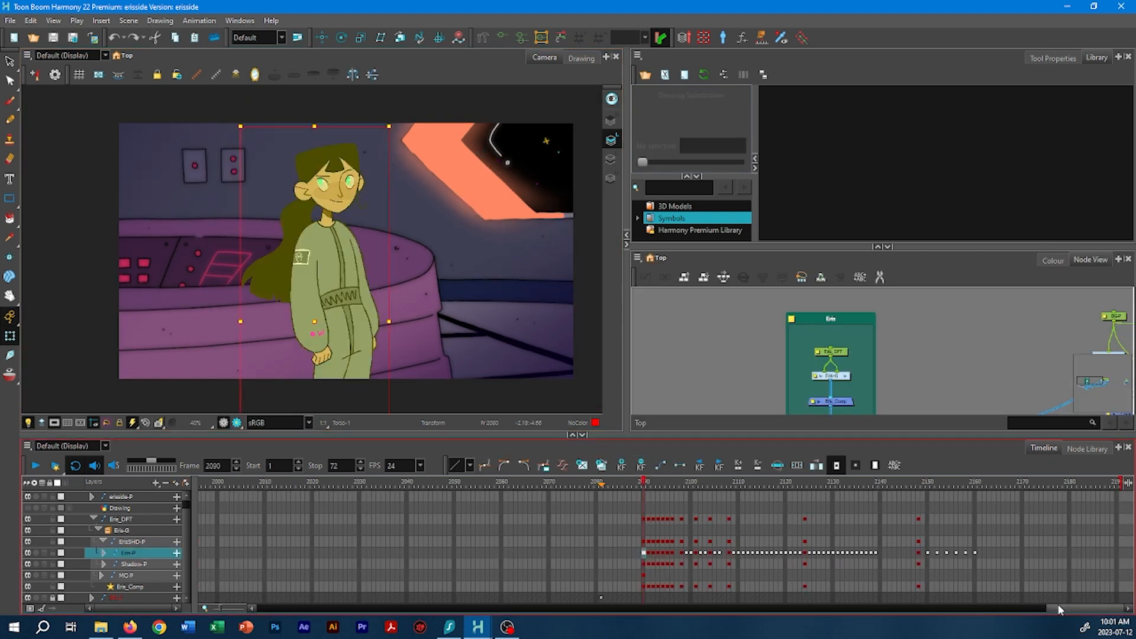
pyautogui.moveTo(1058, 609); pyautogui.dragTo(259, 609)
pyautogui.click(399, 553)
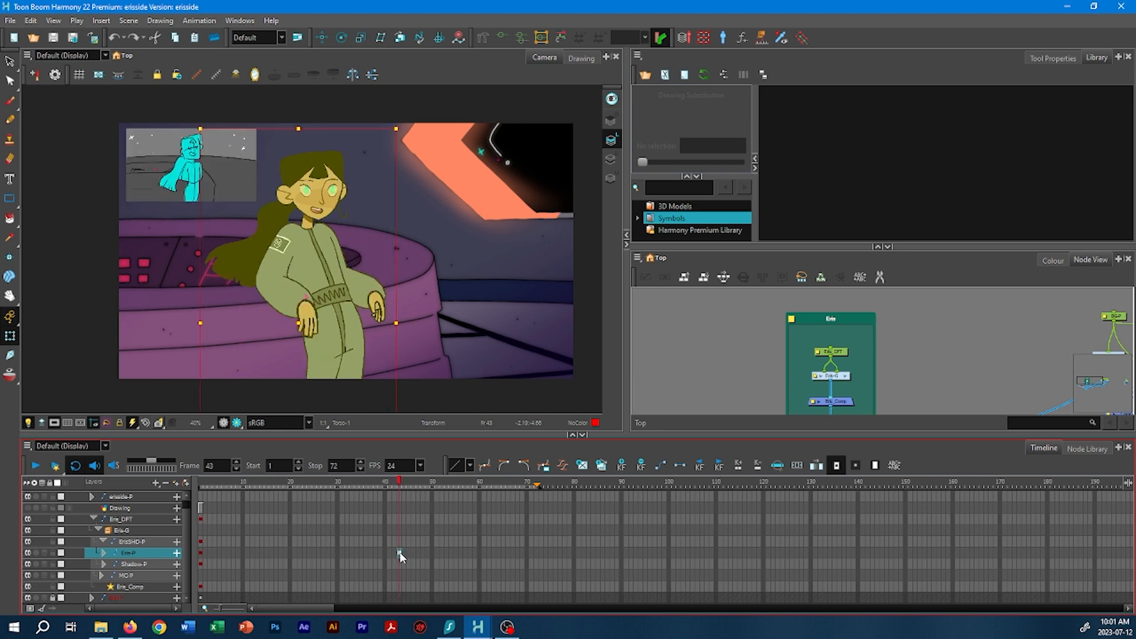
pyautogui.hotkey('ctrl', 'v')
pyautogui.press(',')
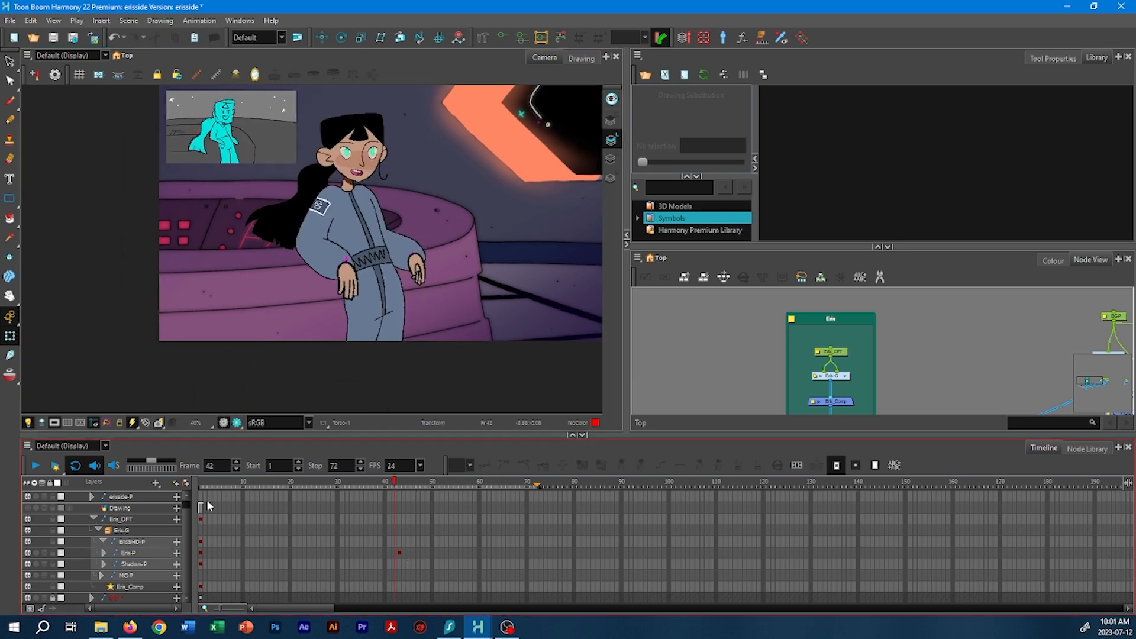
# - Thin the outline of the patched-side hand drawing at frame 1 by reducing its maximum pencil size
pyautogui.scroll(3, 314, 254)
pyautogui.click(379, 307)
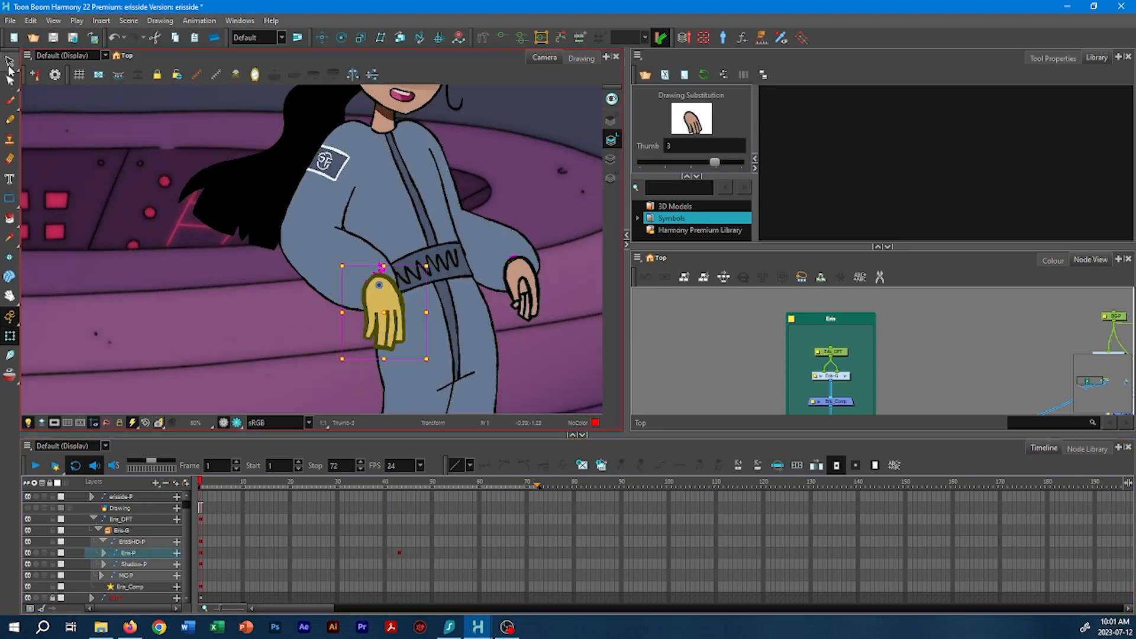
pyautogui.click(10, 62)
pyautogui.click(582, 59)
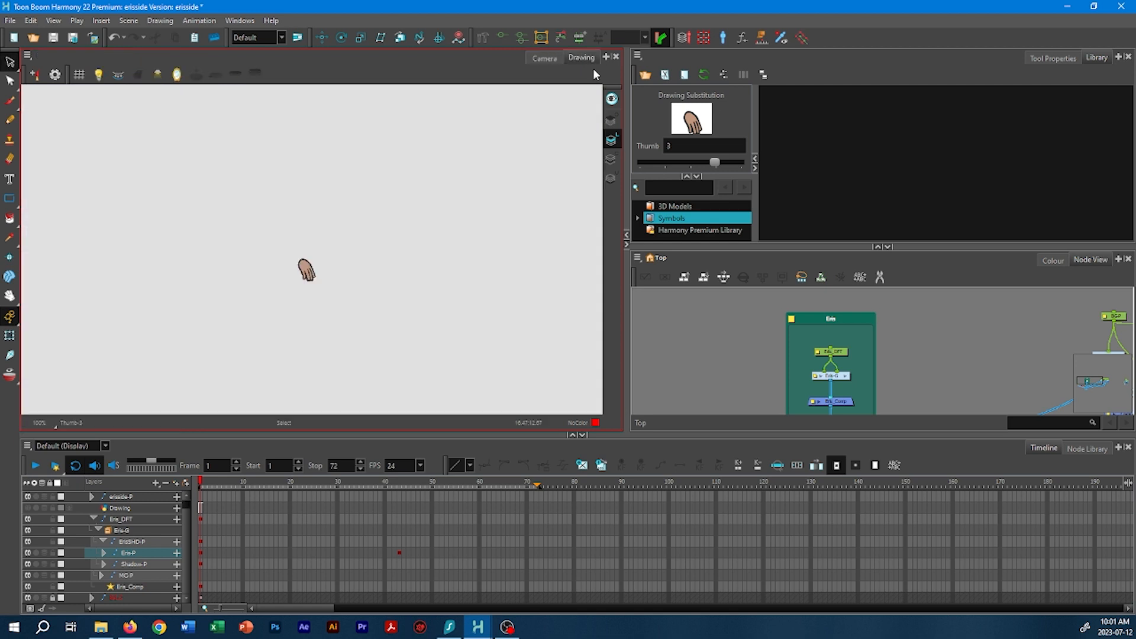
pyautogui.click(544, 59)
pyautogui.click(1053, 58)
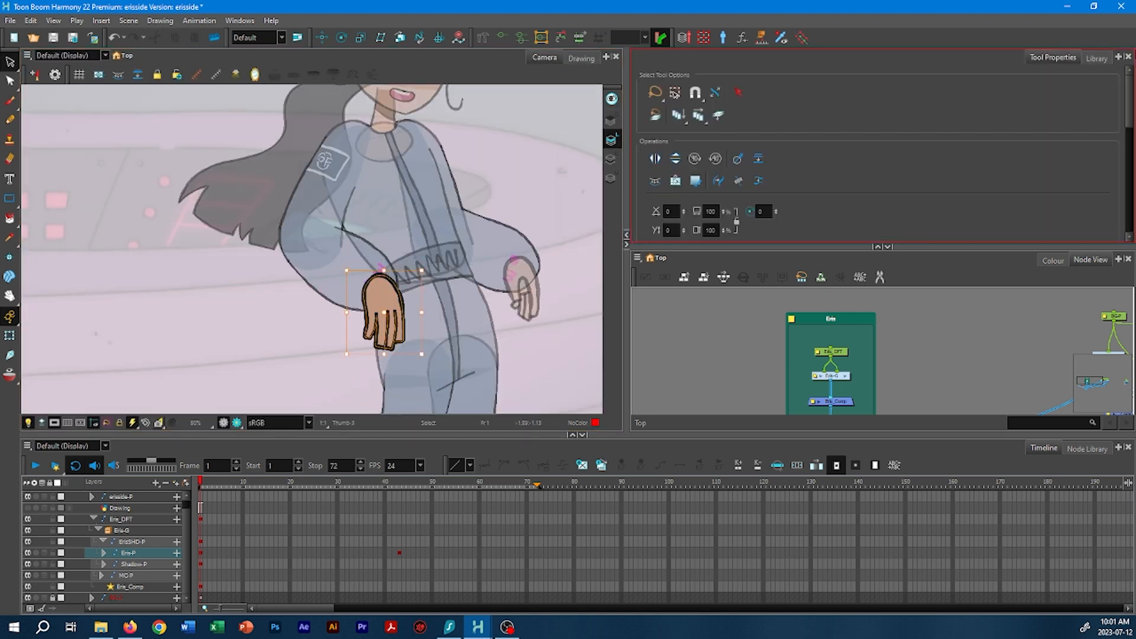
pyautogui.moveTo(1129, 86)
pyautogui.mouseDown()
pyautogui.moveTo(1114, 136)
pyautogui.moveTo(1124, 141)
pyautogui.moveTo(1126, 129)
pyautogui.mouseUp()
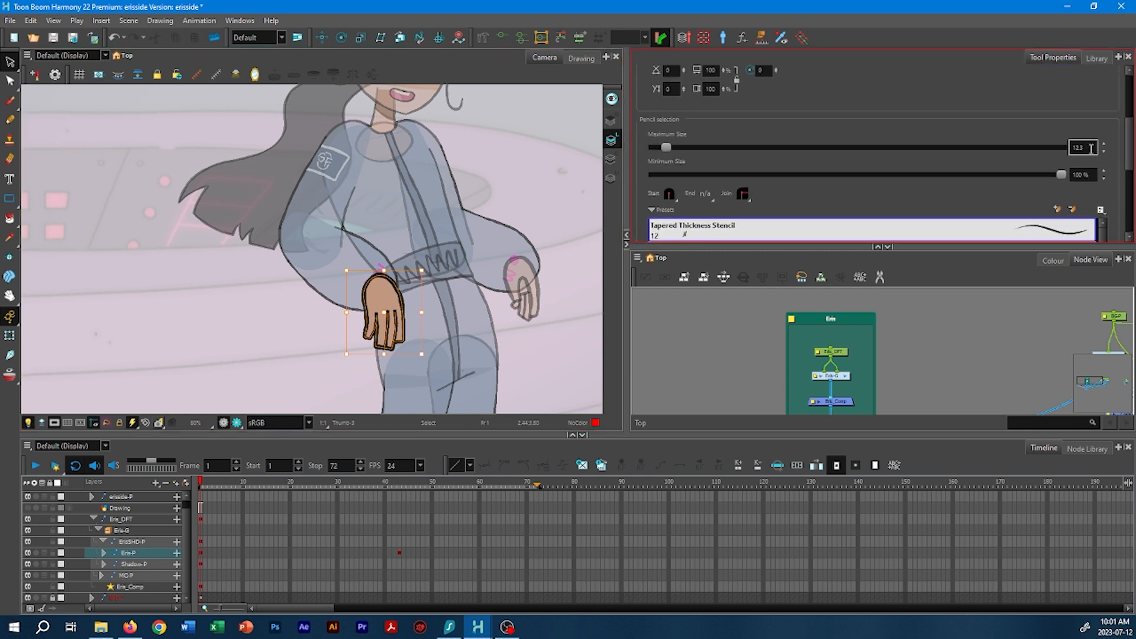
pyautogui.moveTo(1080, 86); pyautogui.dragTo(1070, 86)
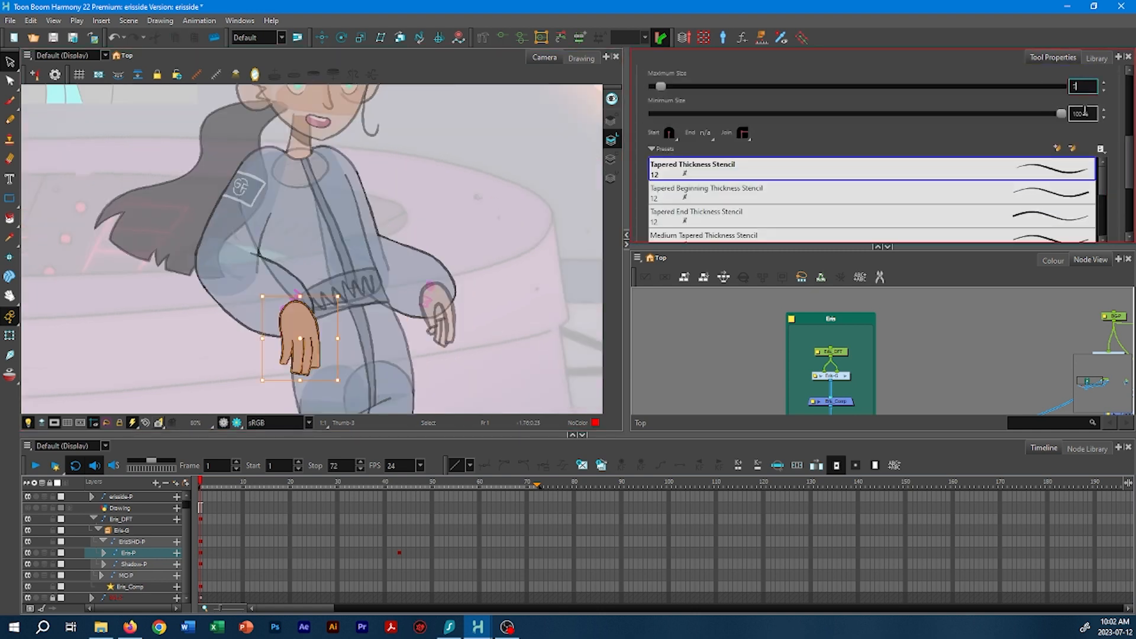
pyautogui.click(9, 336)
pyautogui.click(525, 360)
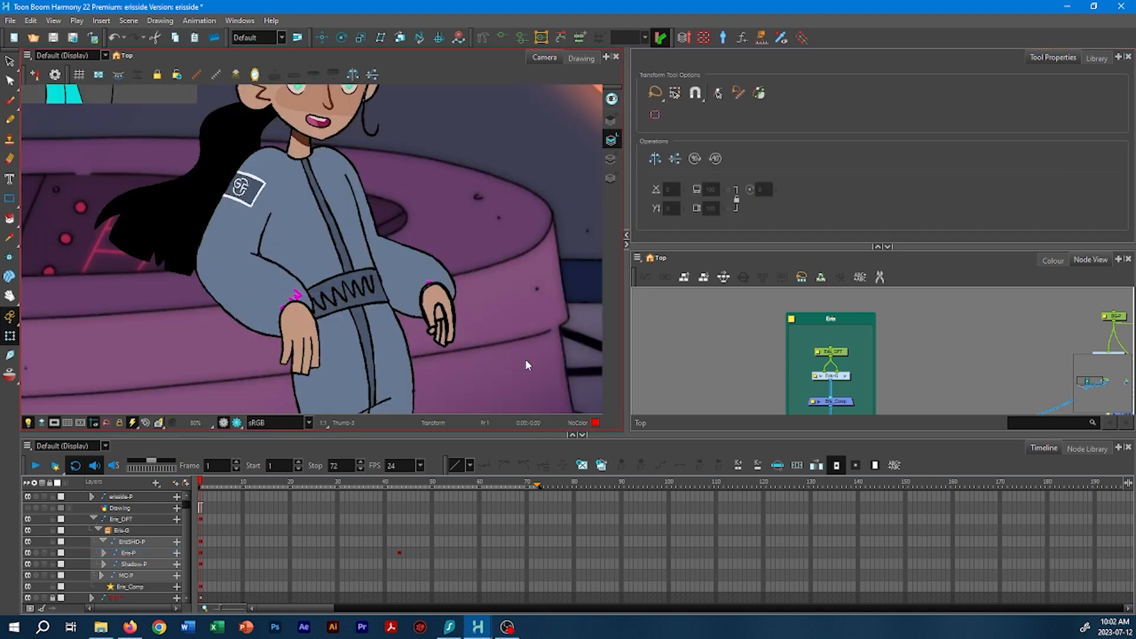
# - Set the maximum pencil size of the far hand's outline to 7 at frame 1
pyautogui.click(10, 62)
pyautogui.click(10, 336)
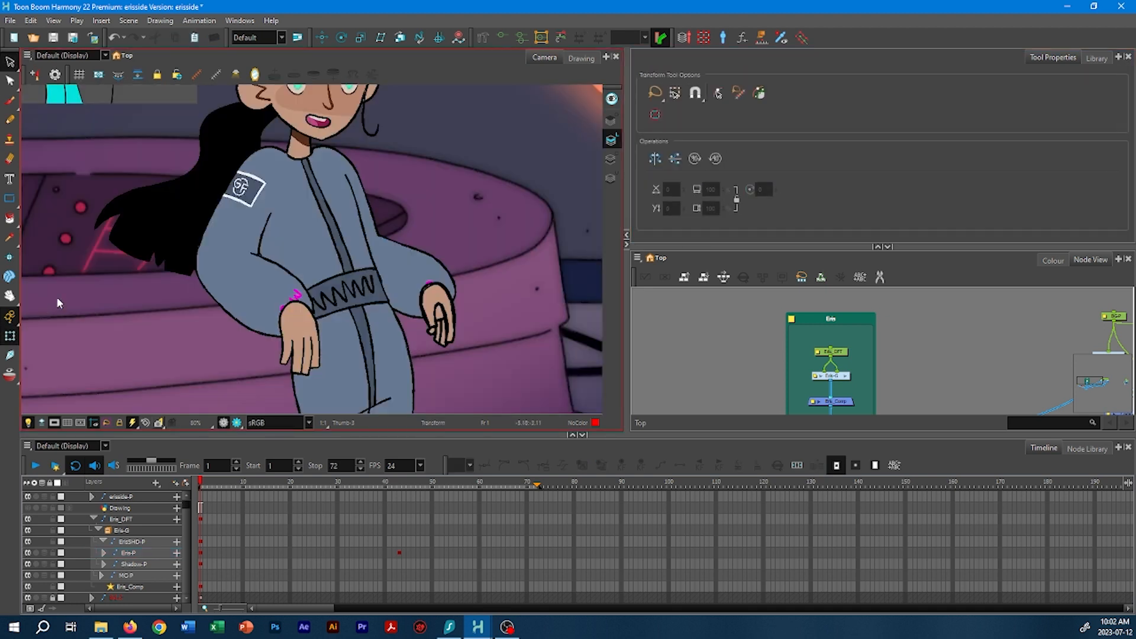
pyautogui.click(449, 316)
pyautogui.click(10, 62)
pyautogui.moveTo(418, 253); pyautogui.dragTo(379, 308)
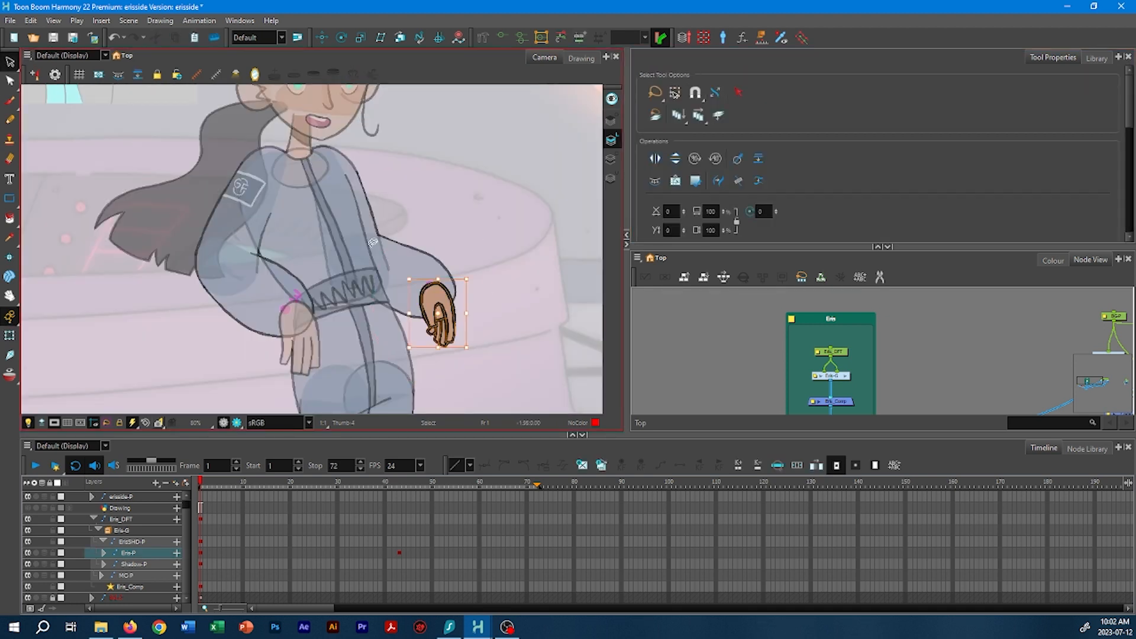
pyautogui.click(1052, 58)
pyautogui.scroll(-5, 1113, 107)
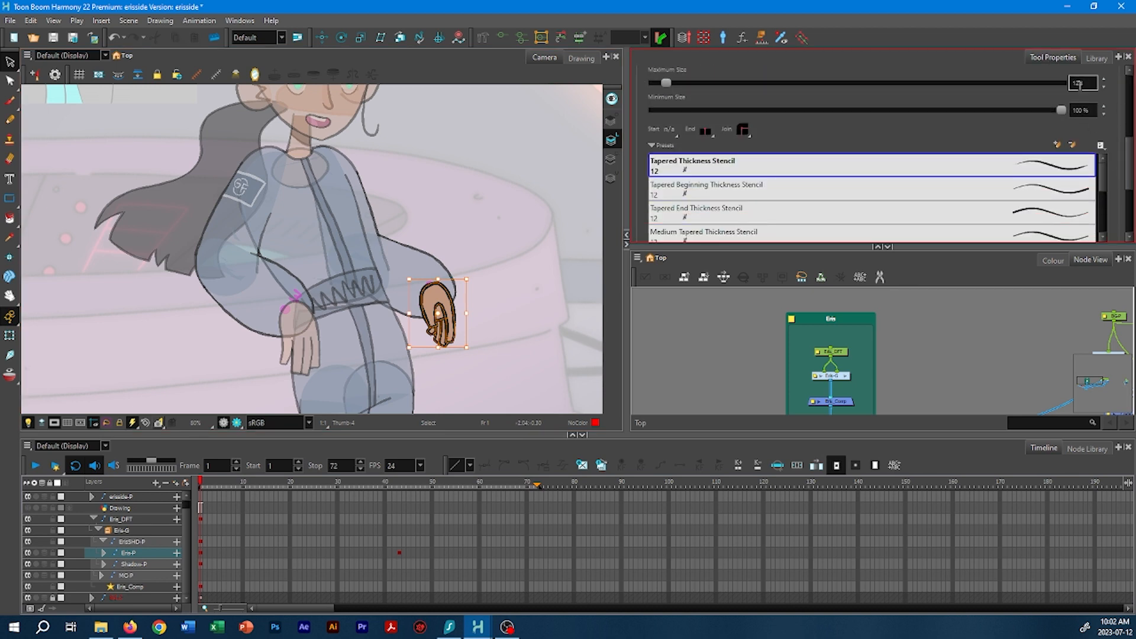
pyautogui.click(1083, 110)
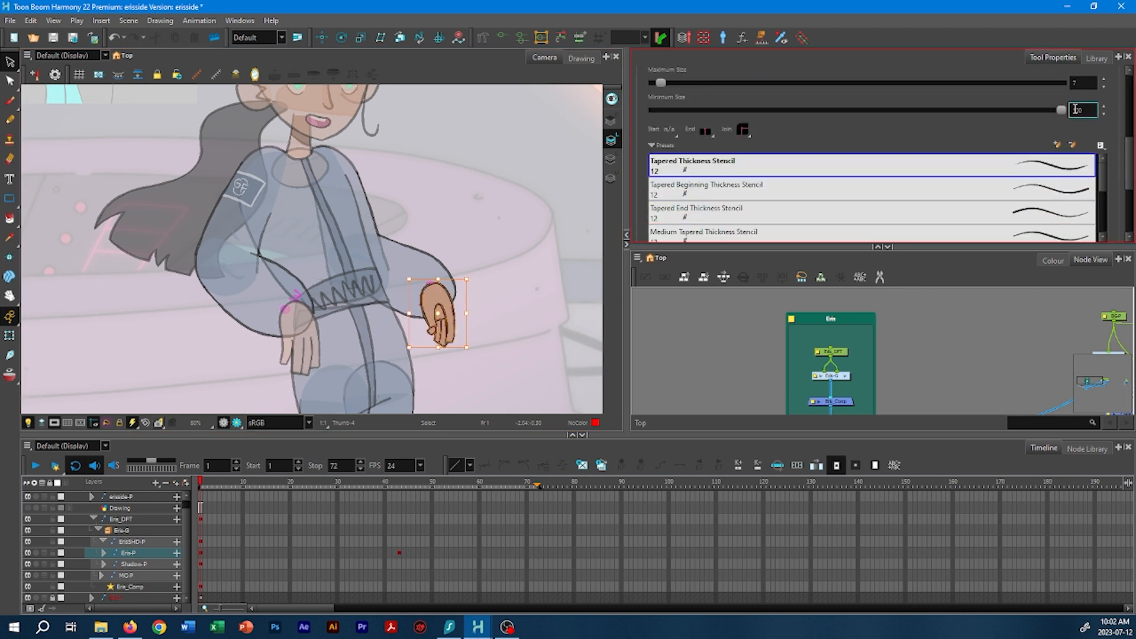
pyautogui.click(9, 335)
pyautogui.click(474, 218)
pyautogui.scroll(-2, 474, 218)
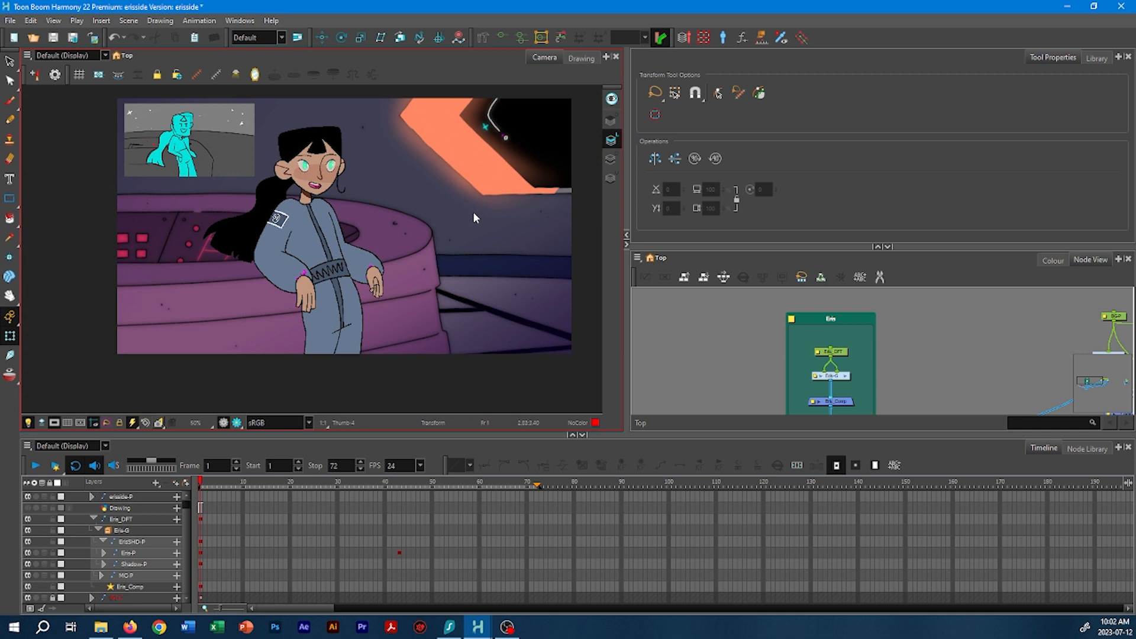
# - Shorten the elbow crease on the patched-side sleeve by moving the lower arm's upper deformer point towards the wrist
pyautogui.scroll(1, 474, 218)
pyautogui.moveTo(405, 289); pyautogui.dragTo(459, 292)
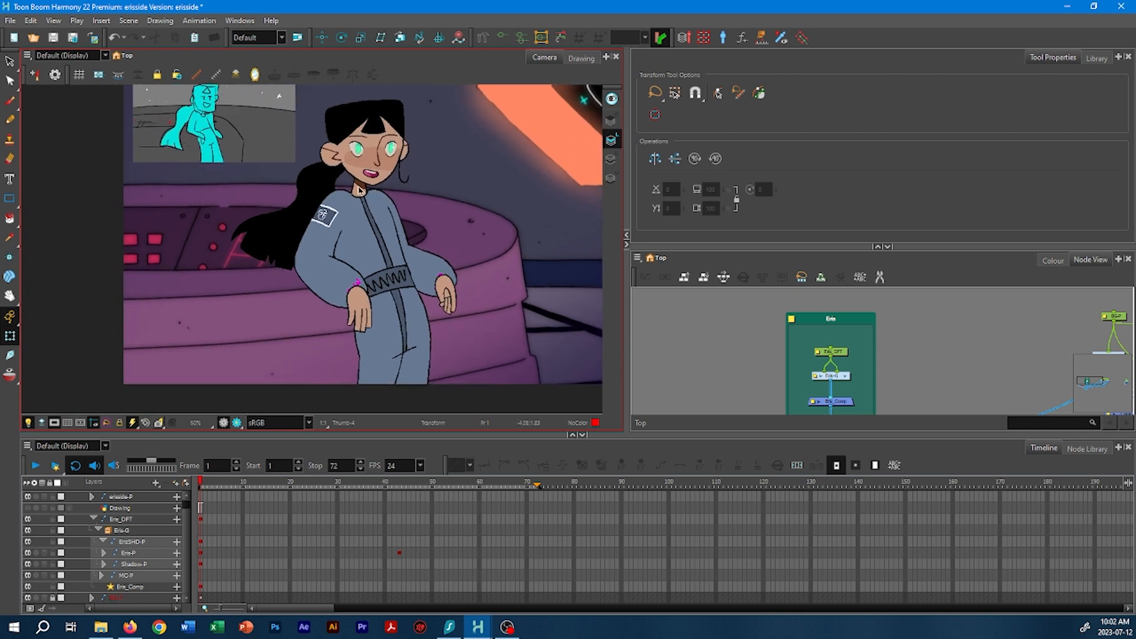
pyautogui.scroll(4, 359, 189)
pyautogui.click(375, 223)
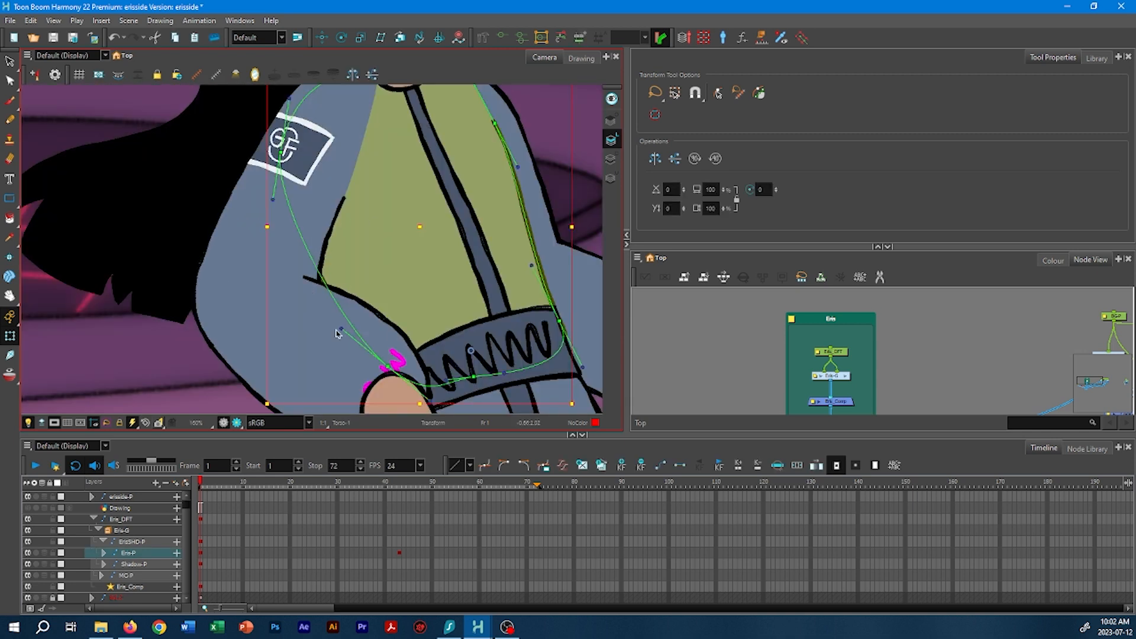
pyautogui.click(307, 277)
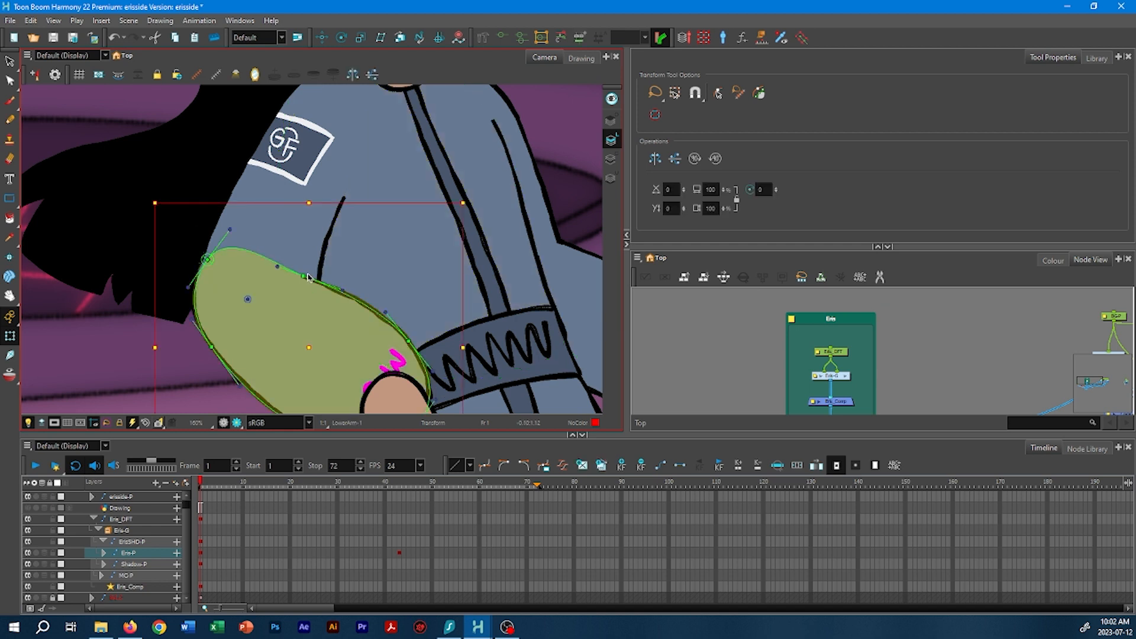
pyautogui.moveTo(304, 276); pyautogui.dragTo(354, 302)
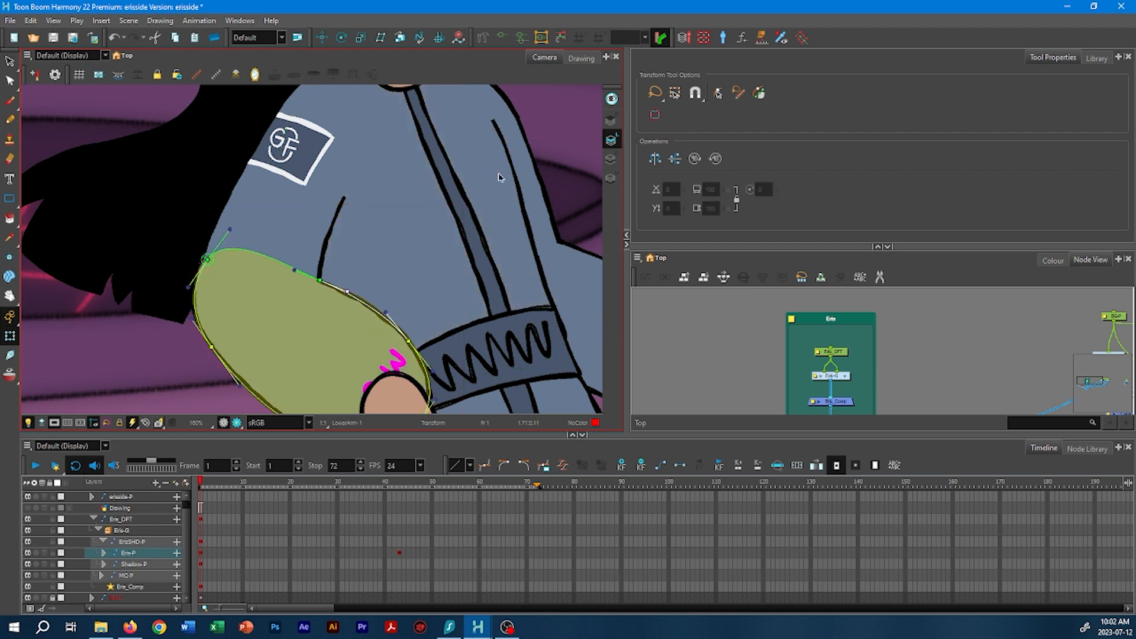
pyautogui.click(560, 168)
pyautogui.scroll(-4, 441, 278)
pyautogui.press('space')
pyautogui.moveTo(437, 299)
pyautogui.mouseDown()
pyautogui.moveTo(417, 308)
pyautogui.moveTo(422, 285)
pyautogui.mouseUp()
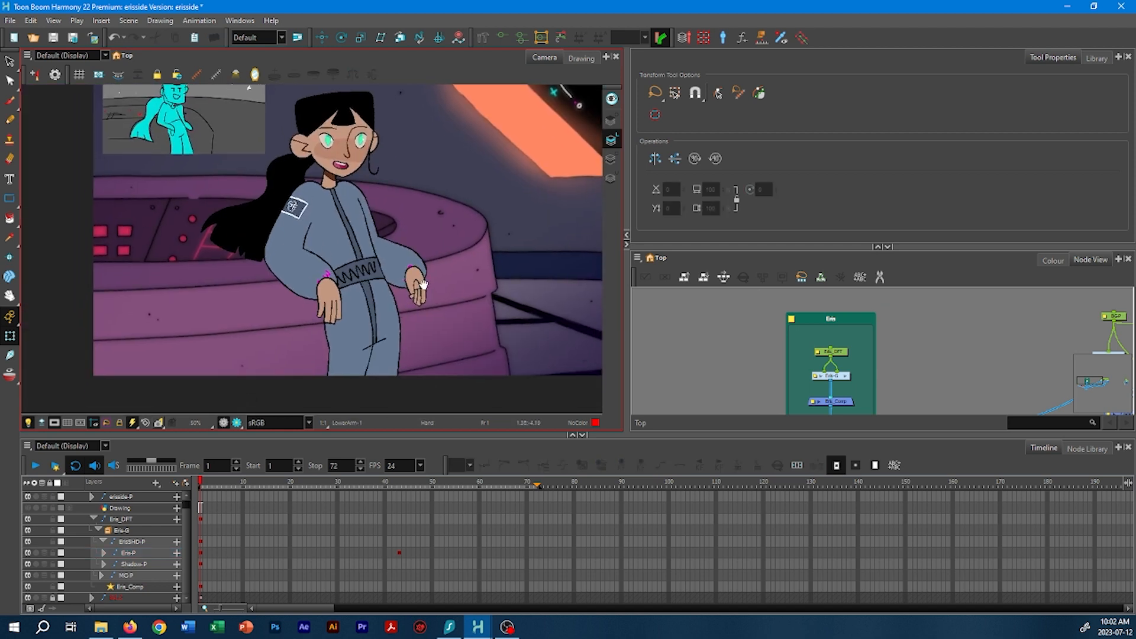
pyautogui.press('space')
pyautogui.moveTo(348, 247); pyautogui.dragTo(362, 280)
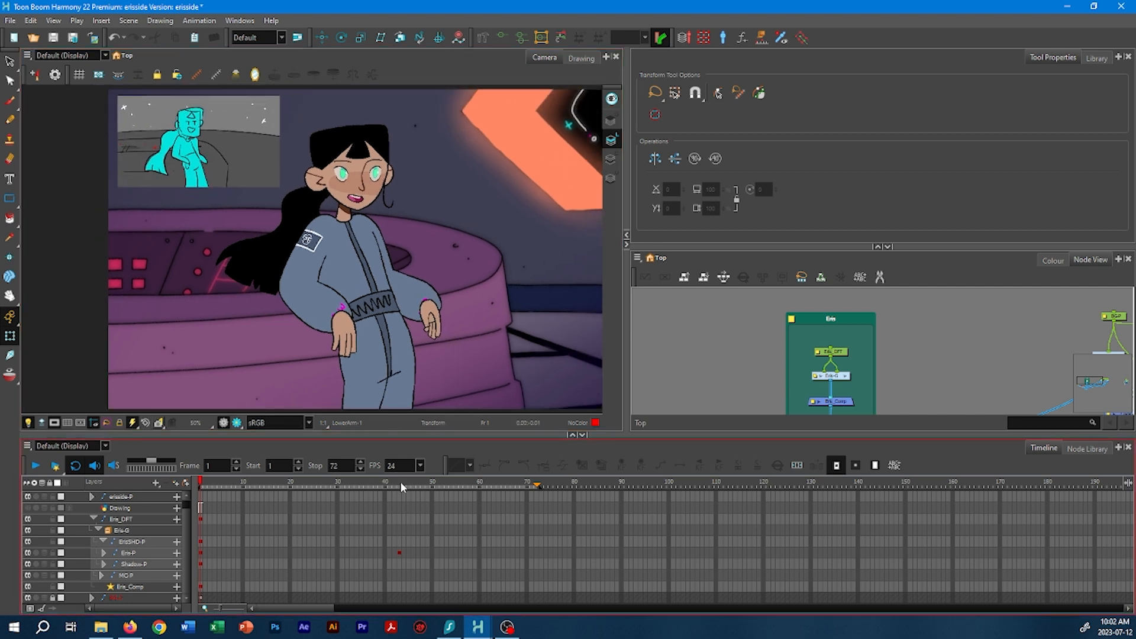
# - At frame 43, rotate the patched-side arm outwards and bend its forearm so the hand sits behind Eris's back
pyautogui.click(400, 484)
pyautogui.press(',')
pyautogui.press('.')
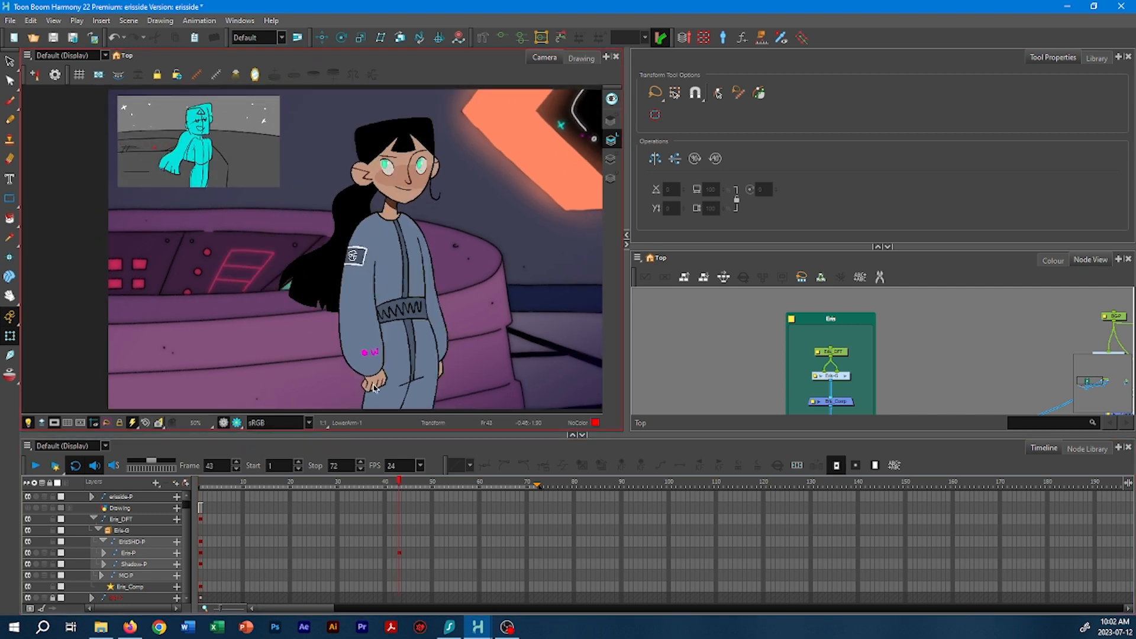
pyautogui.click(373, 385)
pyautogui.press('space')
pyautogui.moveTo(408, 309); pyautogui.dragTo(412, 285)
pyautogui.press('b')
pyautogui.press('b')
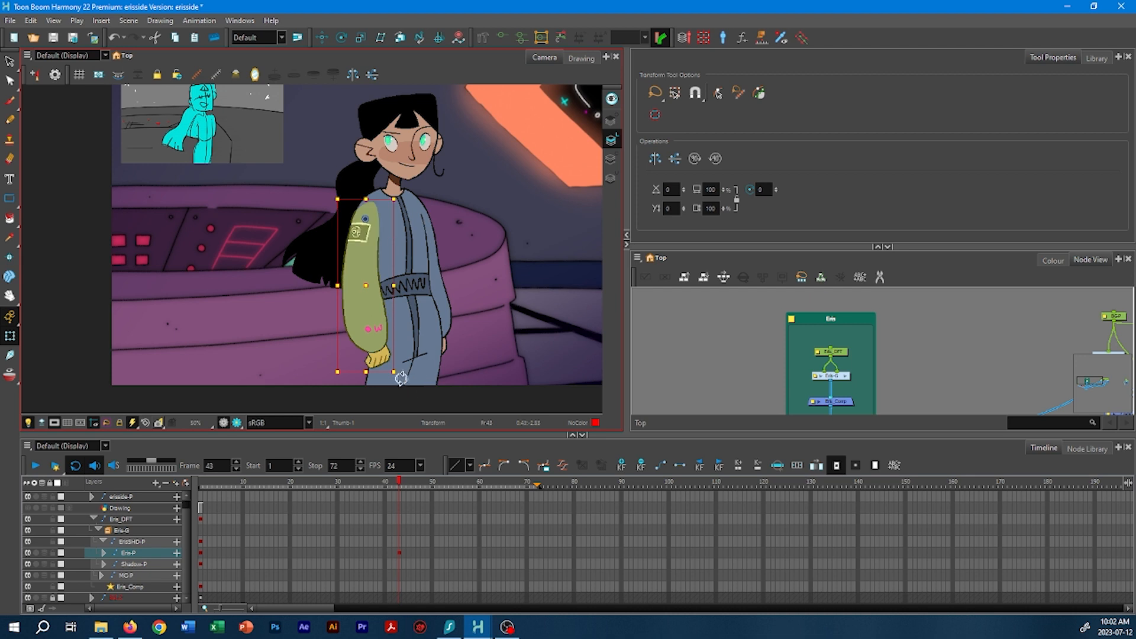
pyautogui.moveTo(401, 379); pyautogui.dragTo(343, 368)
pyautogui.moveTo(343, 284); pyautogui.dragTo(351, 271)
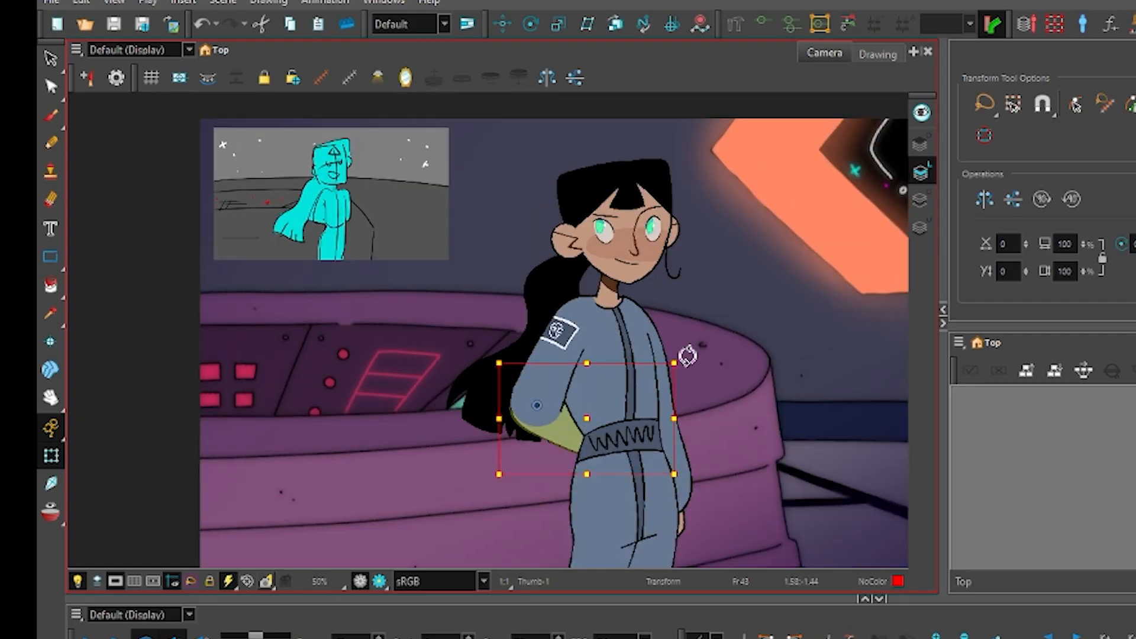
# - Show the mc_HeadTilt master controller and move its handle to the upper-left corner of its square at frame 43
pyautogui.press('b')
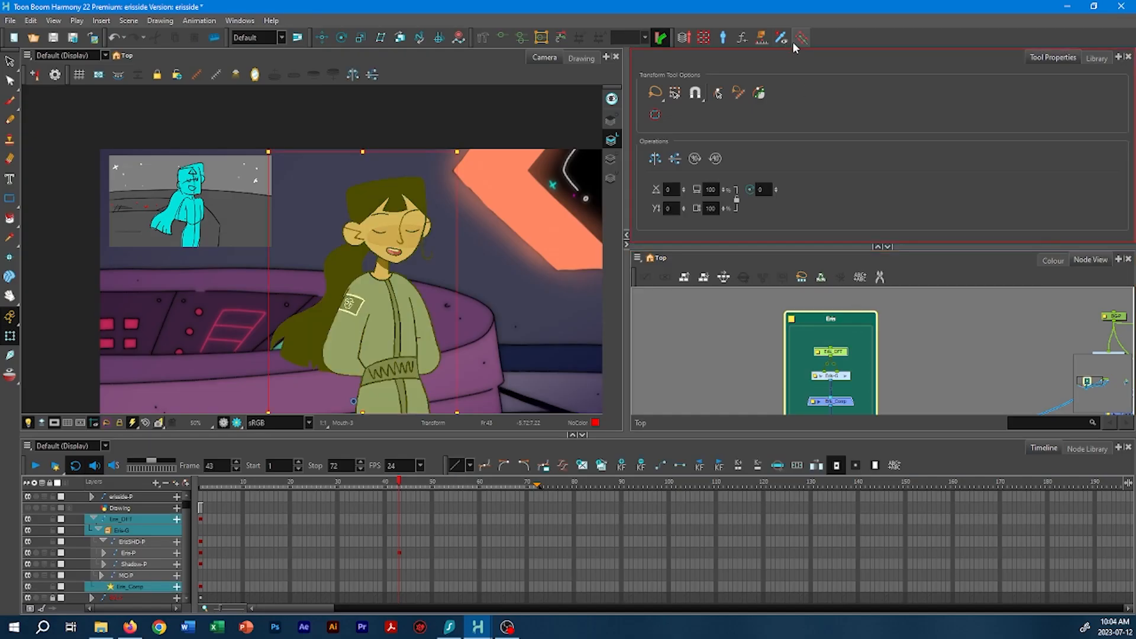
pyautogui.click(781, 38)
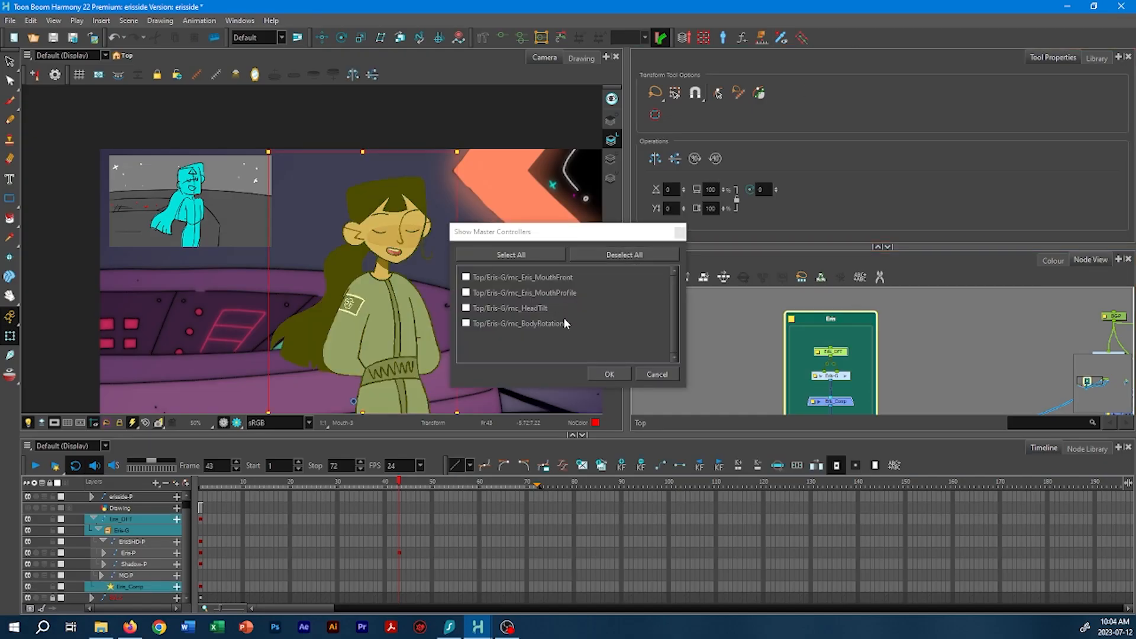
pyautogui.click(536, 308)
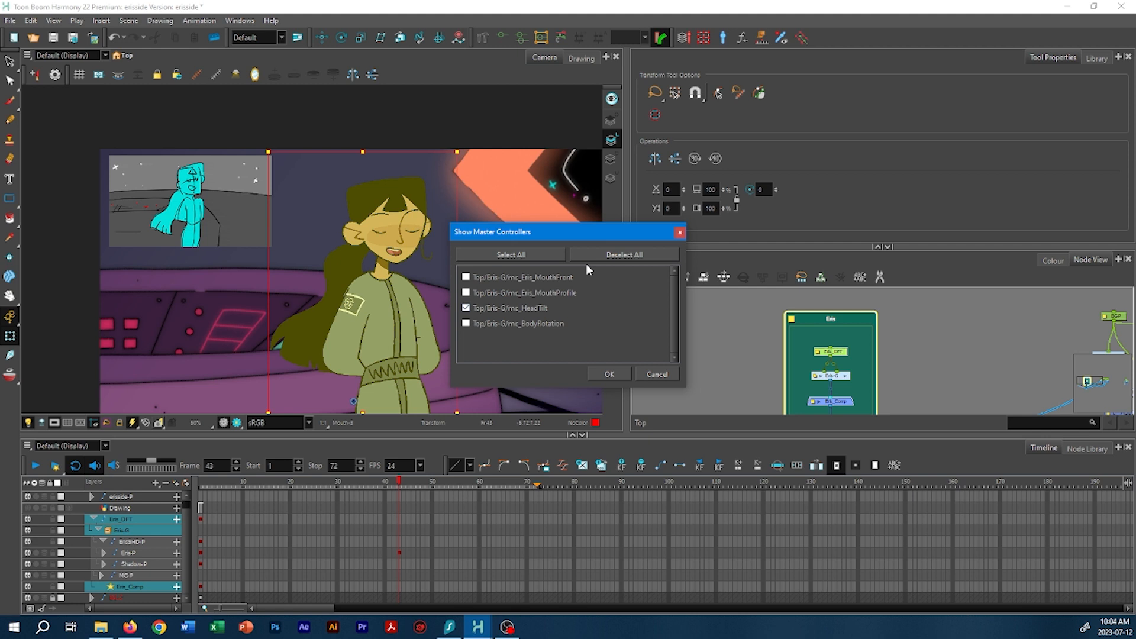
pyautogui.click(609, 374)
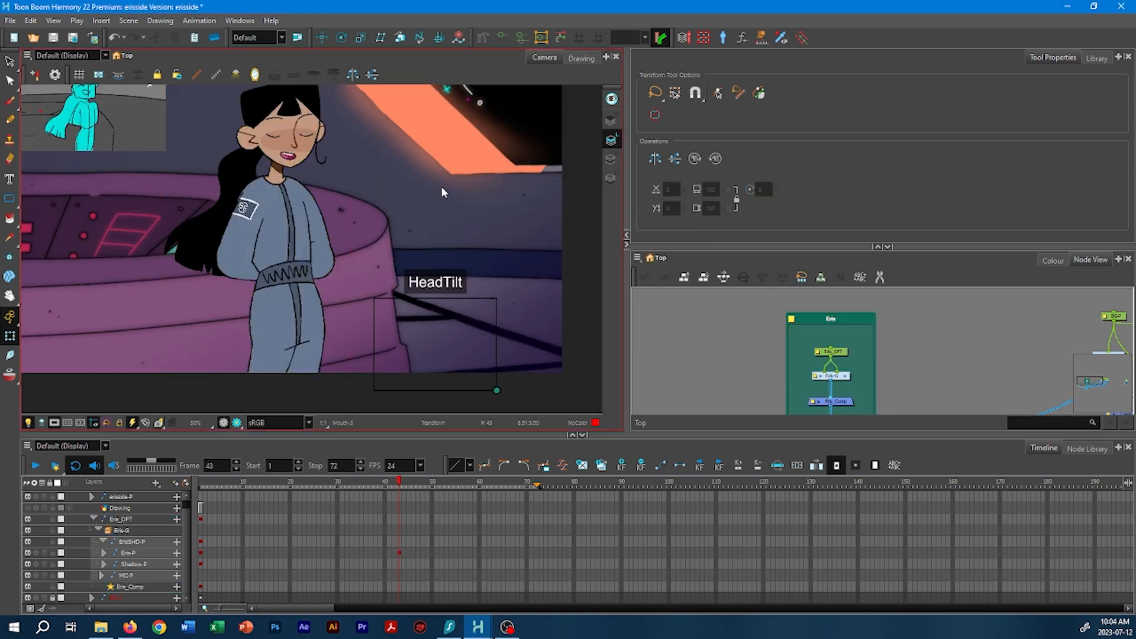
pyautogui.moveTo(462, 363); pyautogui.dragTo(351, 296)
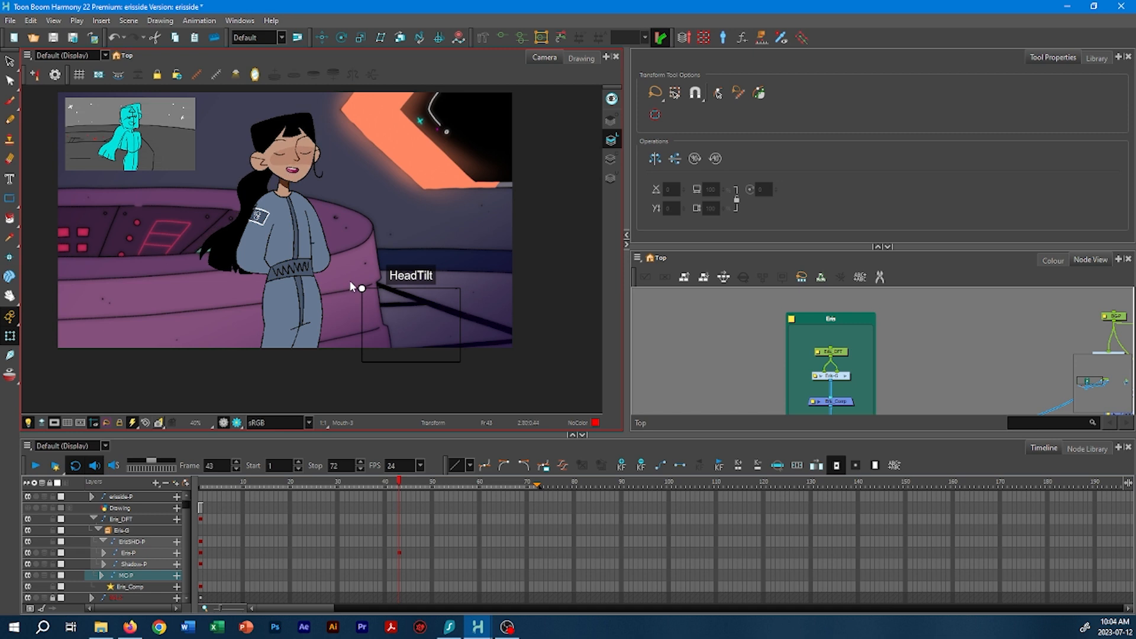
# - Rotate Eris's whole body slightly clockwise at frame 43 and shift it away from the console
pyautogui.click(408, 186)
pyautogui.moveTo(408, 186); pyautogui.dragTo(500, 223)
pyautogui.click(384, 260)
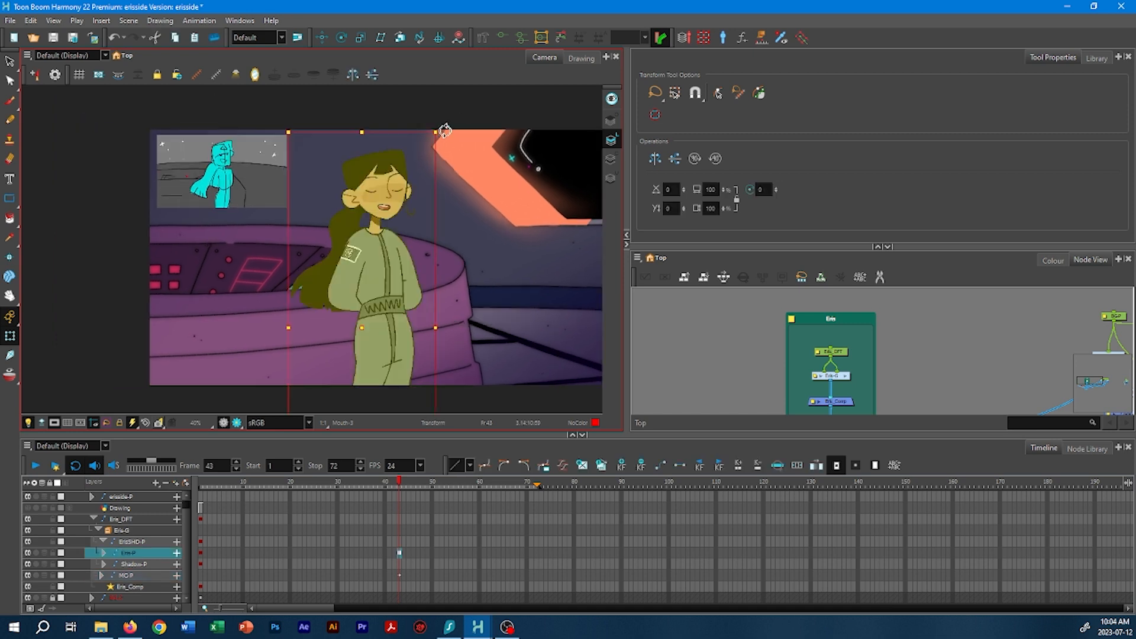
pyautogui.moveTo(443, 124); pyautogui.dragTo(471, 131)
pyautogui.moveTo(391, 266); pyautogui.dragTo(386, 258)
# - Rotate Eris's head slightly counter-clockwise at frame 43 and compare the pose with frame 42
pyautogui.click(395, 192)
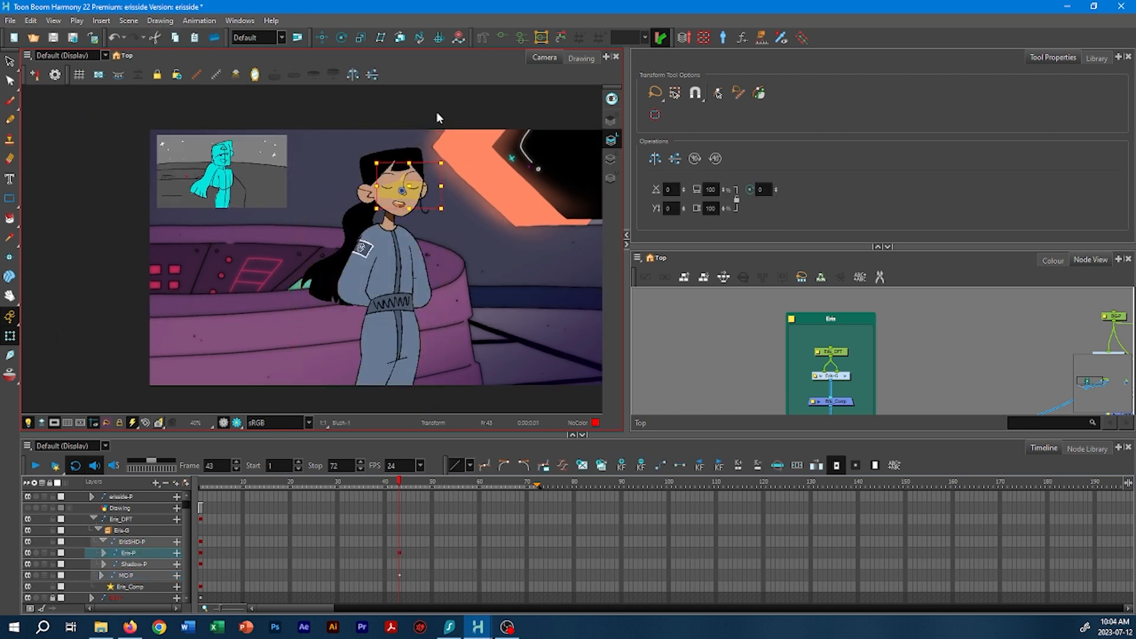
pyautogui.press('b')
pyautogui.moveTo(452, 120); pyautogui.dragTo(437, 112)
pyautogui.press(',')
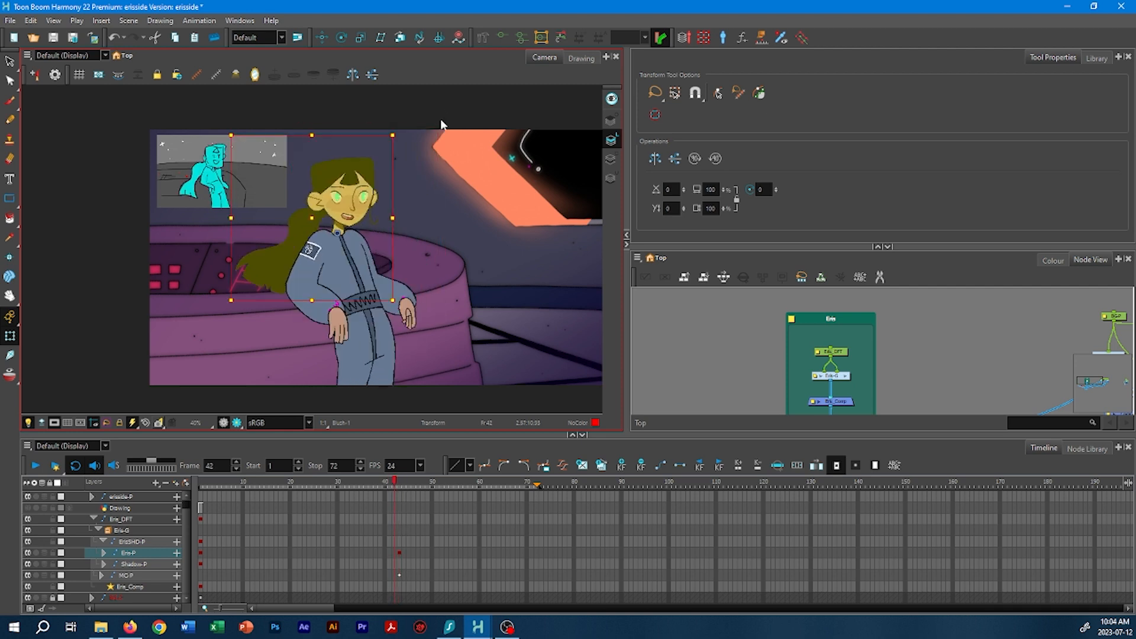
pyautogui.press('.')
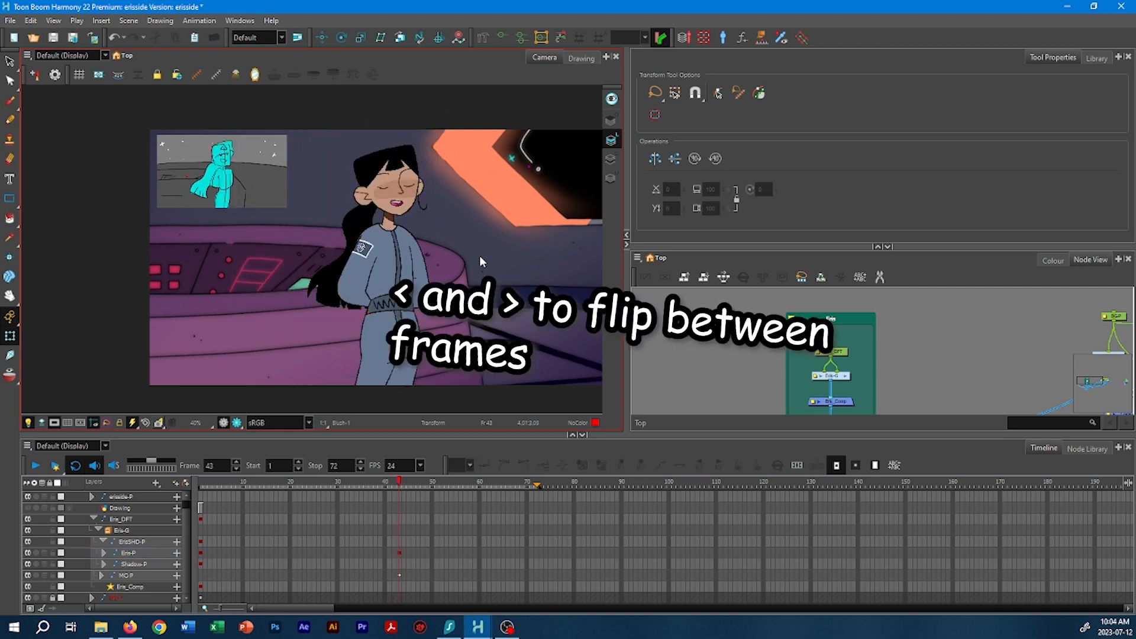
pyautogui.press(',')
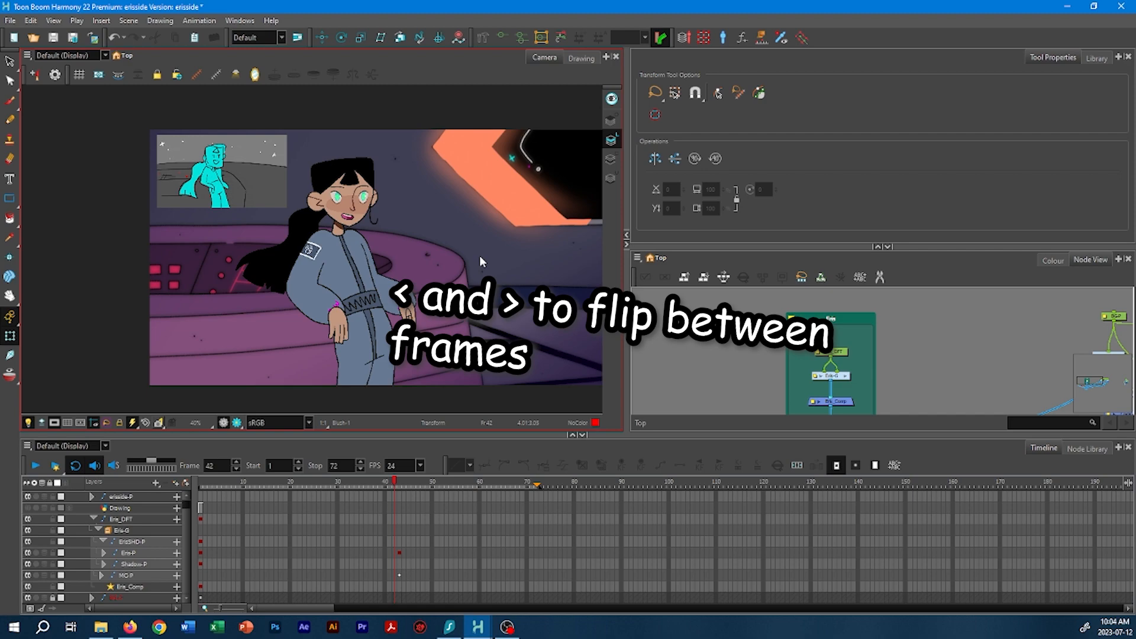
pyautogui.press('.')
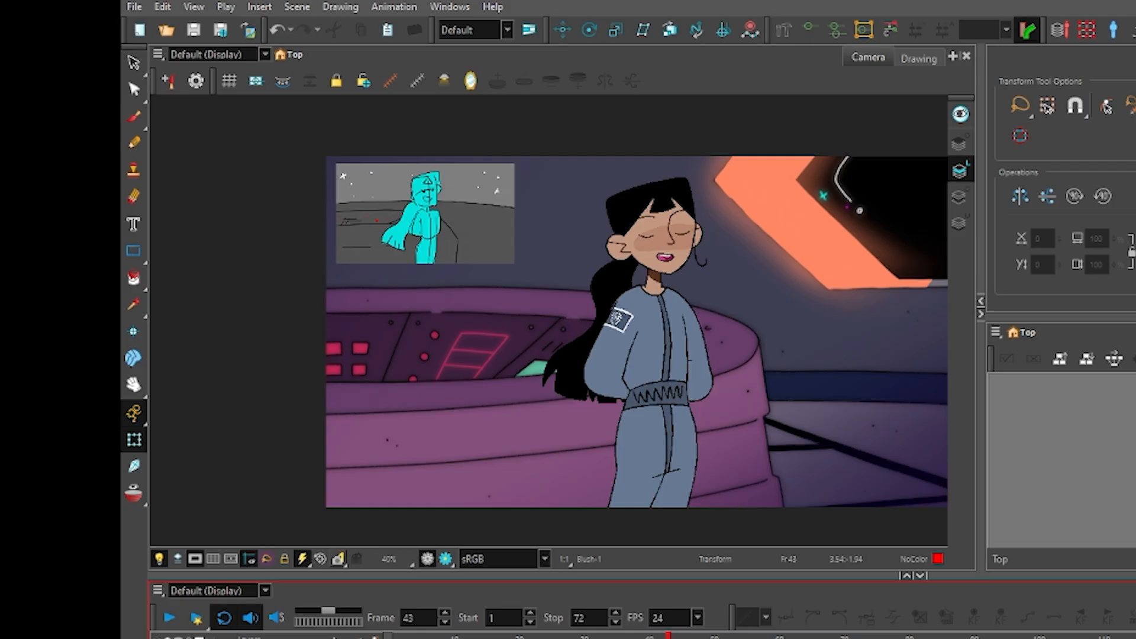
# - Sketch red guide strokes for the suit's centre line and the far edge of the torso at frame 43
pyautogui.hotkey('alt', 'b')
pyautogui.scroll(2, 707, 264)
pyautogui.moveTo(708, 264); pyautogui.dragTo(725, 278)
pyautogui.moveTo(680, 252)
pyautogui.mouseDown()
pyautogui.moveTo(689, 332)
pyautogui.moveTo(659, 523)
pyautogui.mouseUp()
pyautogui.moveTo(680, 255)
pyautogui.mouseDown()
pyautogui.moveTo(660, 523)
pyautogui.moveTo(717, 171)
pyautogui.mouseUp()
pyautogui.scroll(1, 697, 263)
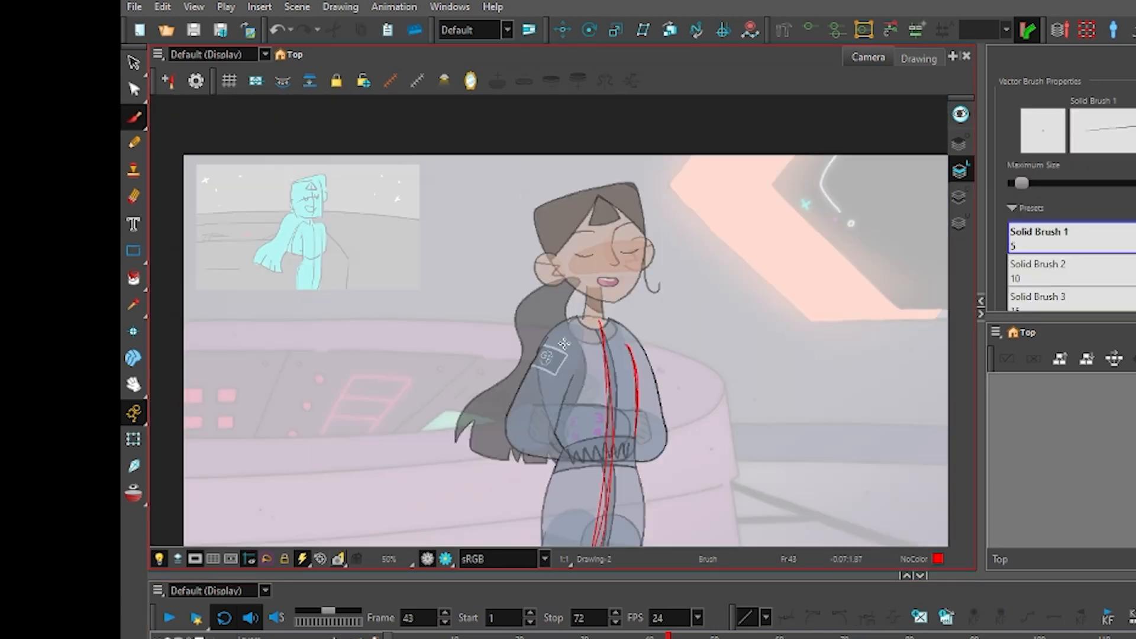
# - Sketch the patched-side sleeve's outer curve and cuff edge as red guide lines, undoing the last stray stroke
pyautogui.scroll(1, 605, 300)
pyautogui.moveTo(629, 285)
pyautogui.mouseDown()
pyautogui.moveTo(569, 326)
pyautogui.moveTo(510, 481)
pyautogui.mouseUp()
pyautogui.moveTo(518, 455)
pyautogui.mouseDown()
pyautogui.moveTo(507, 398)
pyautogui.moveTo(571, 460)
pyautogui.mouseUp()
pyautogui.moveTo(592, 355); pyautogui.dragTo(528, 378)
pyautogui.hotkey('ctrl', 'z')
# - Sketch the far sleeve's outer curve from the neckline down to the cuff in red, undoing strokes that miss
pyautogui.moveTo(600, 251)
pyautogui.mouseDown()
pyautogui.moveTo(640, 279)
pyautogui.moveTo(674, 370)
pyautogui.mouseUp()
pyautogui.moveTo(697, 305); pyautogui.dragTo(723, 477)
pyautogui.hotkey('ctrl', 'z')
pyautogui.moveTo(679, 347)
pyautogui.mouseDown()
pyautogui.moveTo(644, 463)
pyautogui.moveTo(534, 418)
pyautogui.moveTo(686, 409)
pyautogui.mouseUp()
pyautogui.hotkey('ctrl', 'z')
pyautogui.hotkey('ctrl', 'z')
pyautogui.moveTo(714, 224)
pyautogui.mouseDown()
pyautogui.moveTo(730, 388)
pyautogui.moveTo(732, 363)
pyautogui.mouseUp()
pyautogui.scroll(2, 611, 322)
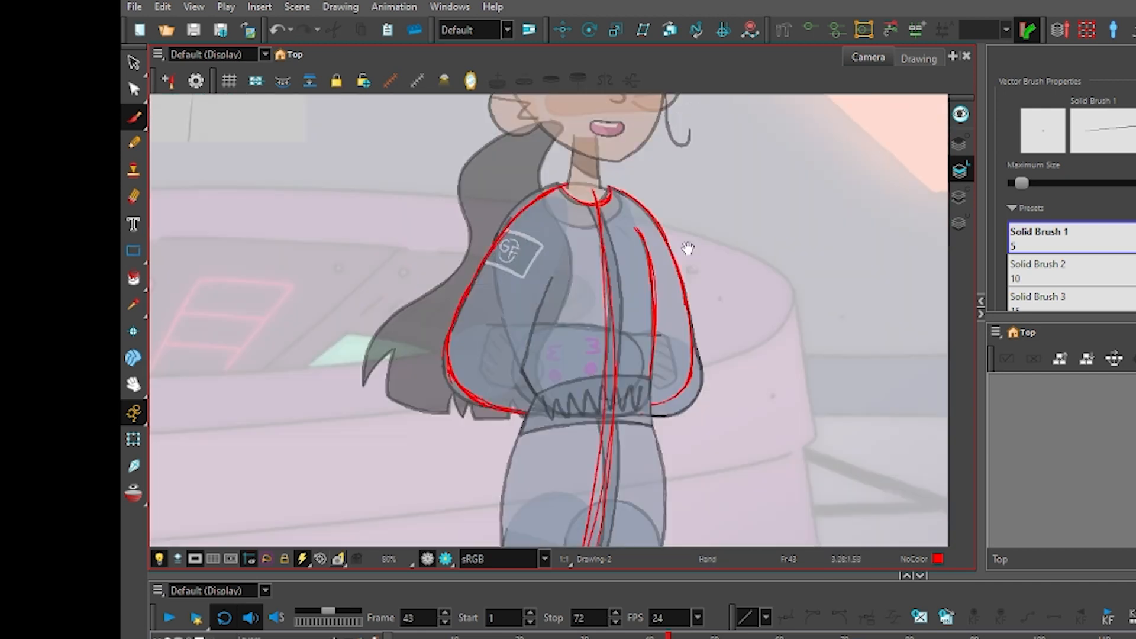
# - Reshape the torso and the patched-side upper arm with their deformer points to follow the red guide lines
pyautogui.scroll(-3, 684, 249)
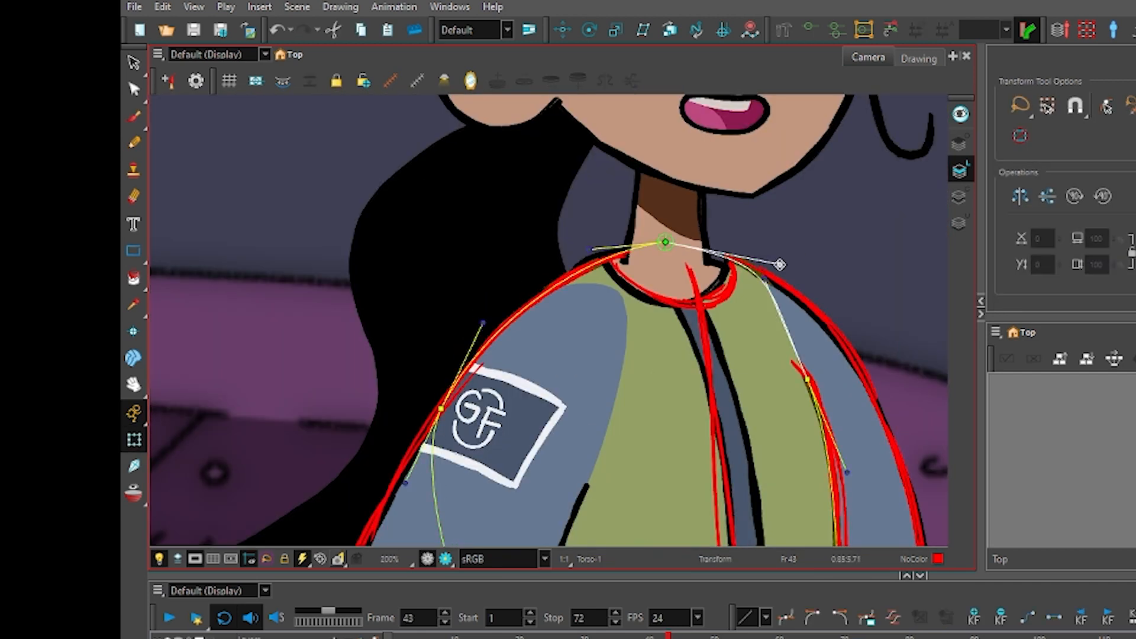
pyautogui.moveTo(496, 464); pyautogui.dragTo(513, 482)
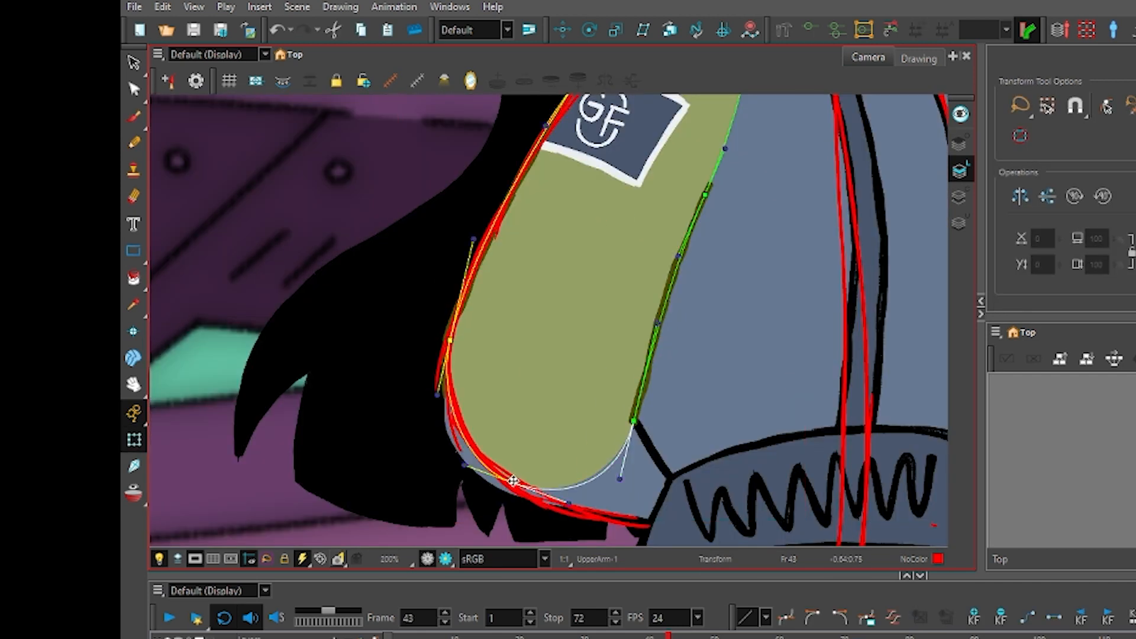
pyautogui.scroll(-3, 512, 481)
pyautogui.moveTo(431, 419); pyautogui.dragTo(451, 439)
pyautogui.scroll(3, 547, 242)
pyautogui.click(541, 336)
pyautogui.moveTo(526, 338); pyautogui.dragTo(639, 339)
pyautogui.click(558, 307)
pyautogui.click(408, 367)
pyautogui.moveTo(444, 325); pyautogui.dragTo(457, 317)
pyautogui.click(710, 408)
pyautogui.moveTo(615, 302); pyautogui.dragTo(549, 242)
pyautogui.moveTo(538, 237); pyautogui.dragTo(544, 224)
# - Adjust the shoulder piece and the remaining suit curves with their deformer points to match the red guide sketch
pyautogui.click(524, 251)
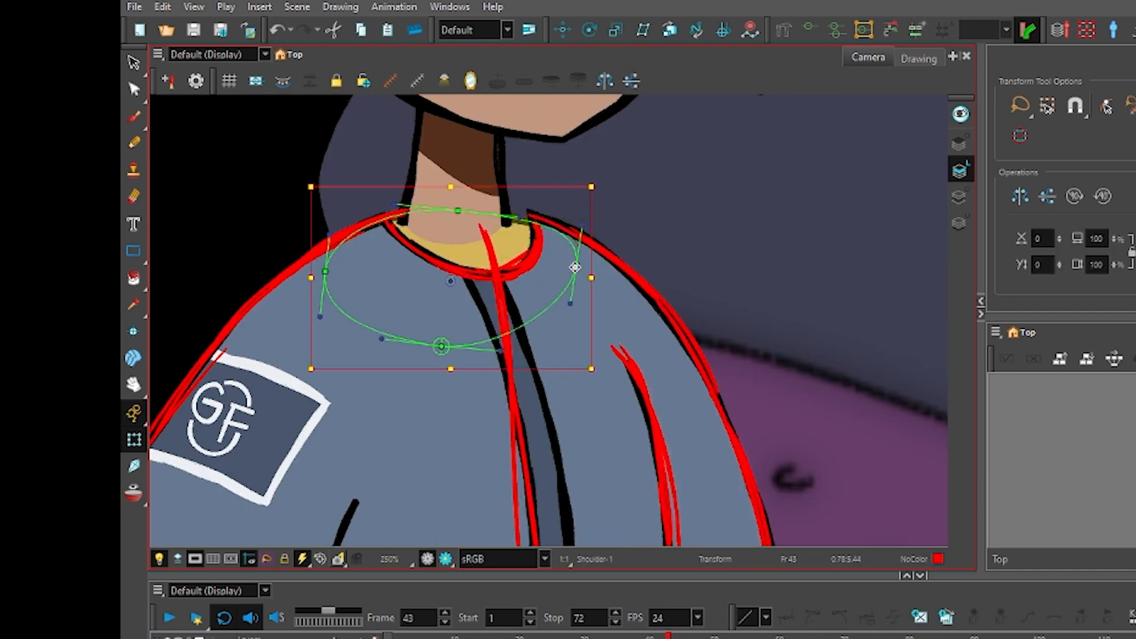
pyautogui.click(645, 319)
pyautogui.moveTo(680, 521); pyautogui.dragTo(610, 95)
pyautogui.moveTo(730, 381); pyautogui.dragTo(686, 400)
pyautogui.scroll(-1, 698, 373)
pyautogui.click(690, 371)
pyautogui.moveTo(710, 408); pyautogui.dragTo(689, 371)
pyautogui.click(638, 248)
pyautogui.moveTo(607, 508); pyautogui.dragTo(685, 398)
pyautogui.moveTo(669, 236); pyautogui.dragTo(710, 446)
pyautogui.scroll(-5, 623, 158)
# - Review the poses at frames 43 and 1, and add an Eris-P keyframe at frame 9 to hold the leaning pose
pyautogui.click(661, 636)
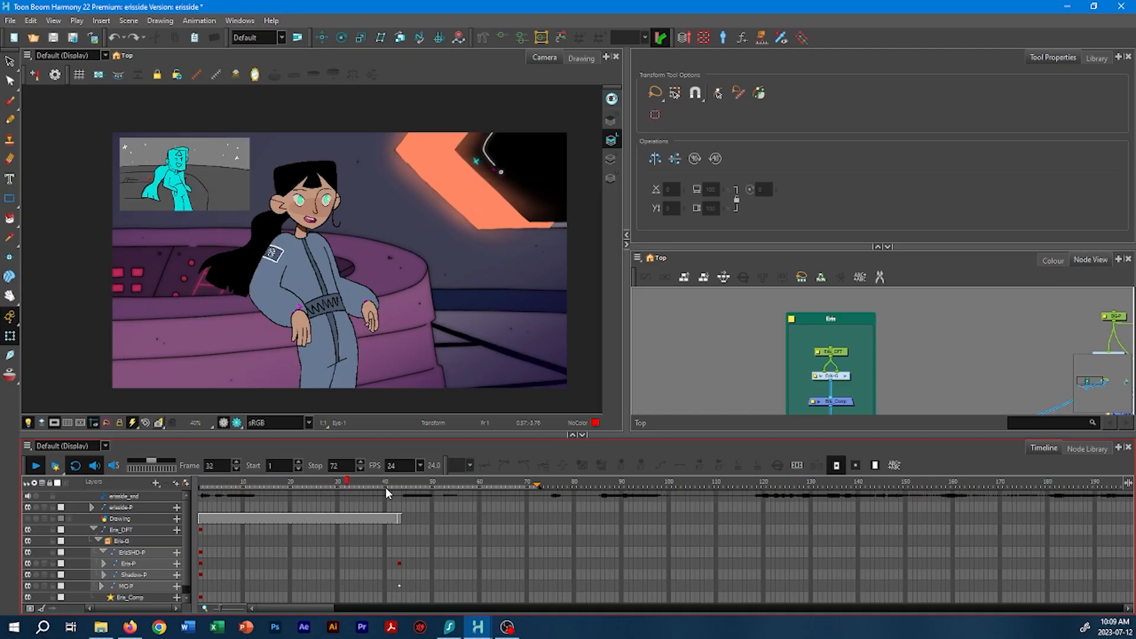
pyautogui.click(400, 484)
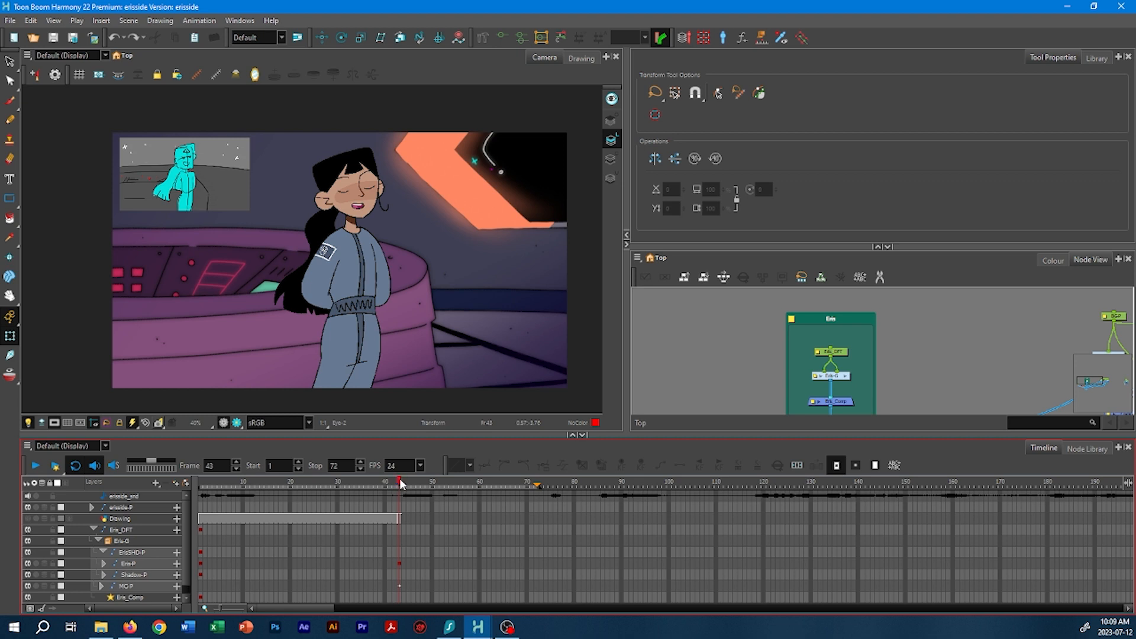
pyautogui.moveTo(397, 486); pyautogui.dragTo(245, 548)
pyautogui.click(158, 563)
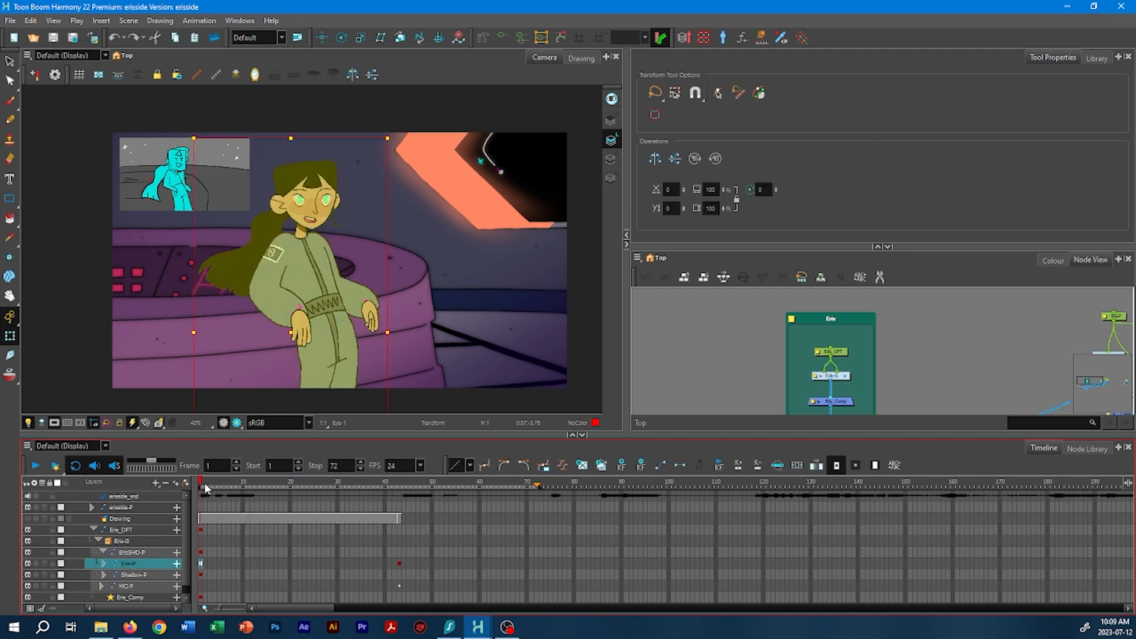
pyautogui.moveTo(204, 483); pyautogui.dragTo(252, 496)
pyautogui.press('F6')
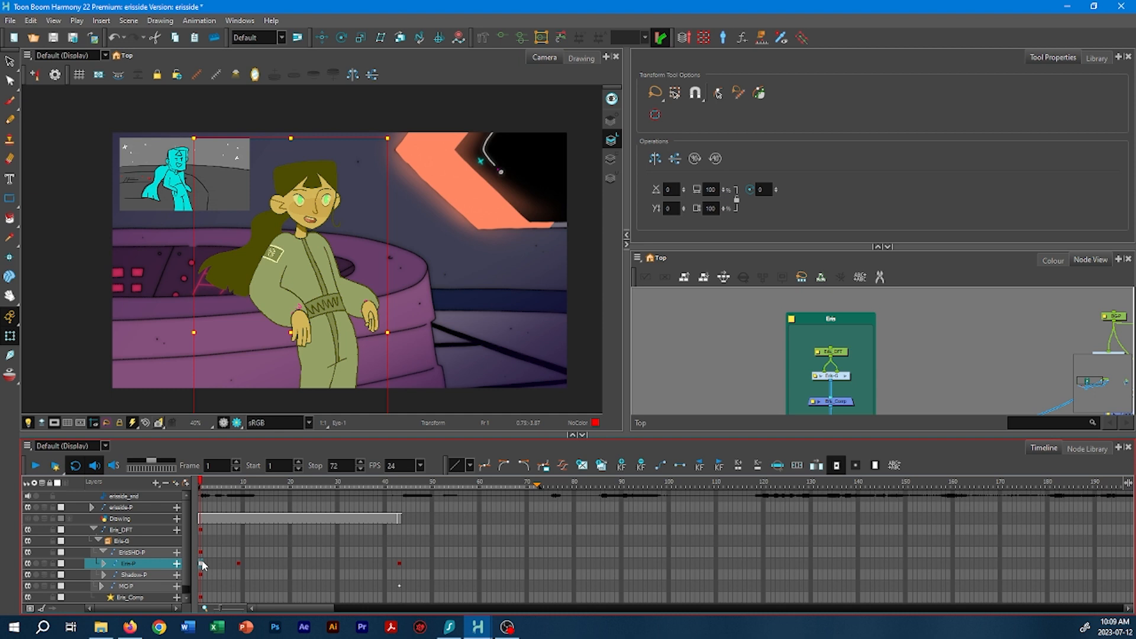
# - Reconnect the NeckShade-P peg from Neck-P to HeadMaster-P in the Eris-G node network
pyautogui.press('2')
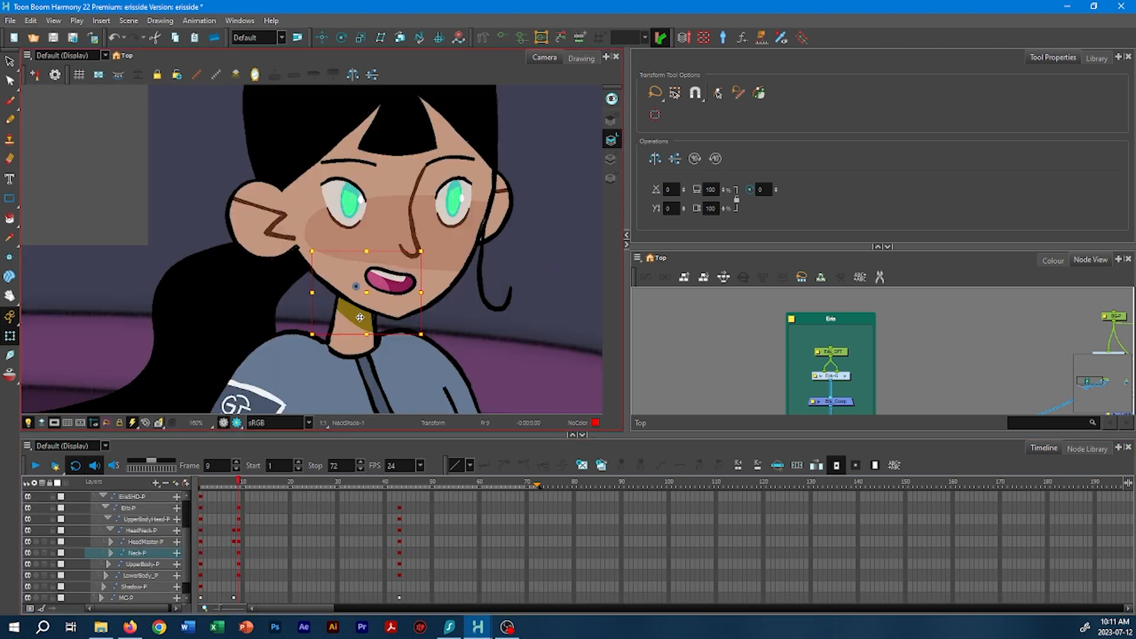
pyautogui.press('Escape')
pyautogui.click(356, 314)
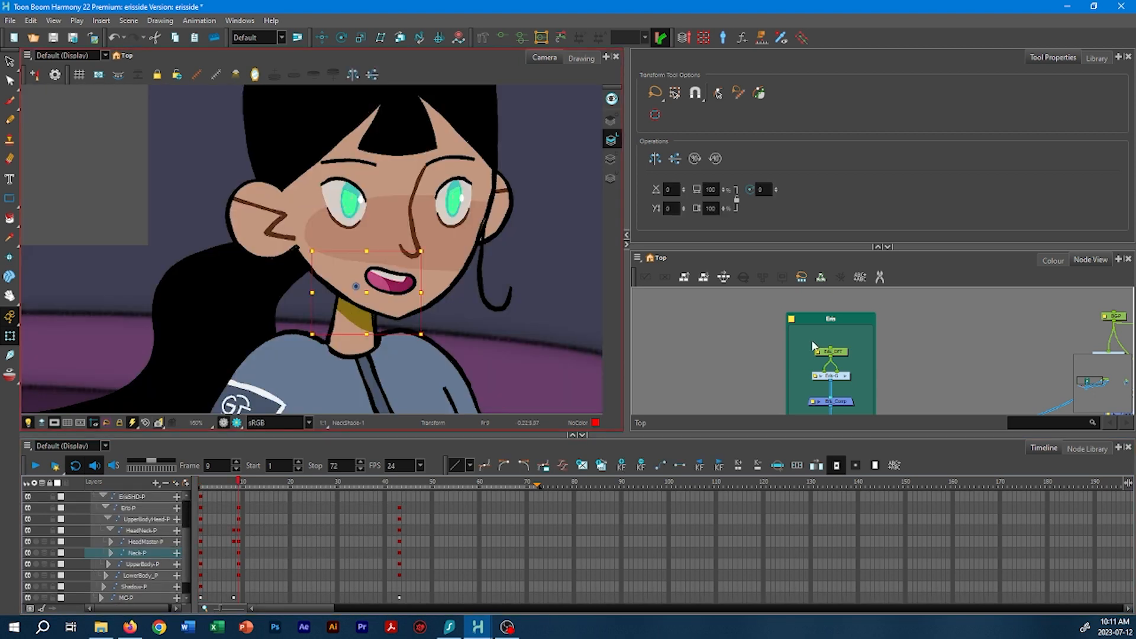
pyautogui.press('o')
pyautogui.scroll(-3, 868, 352)
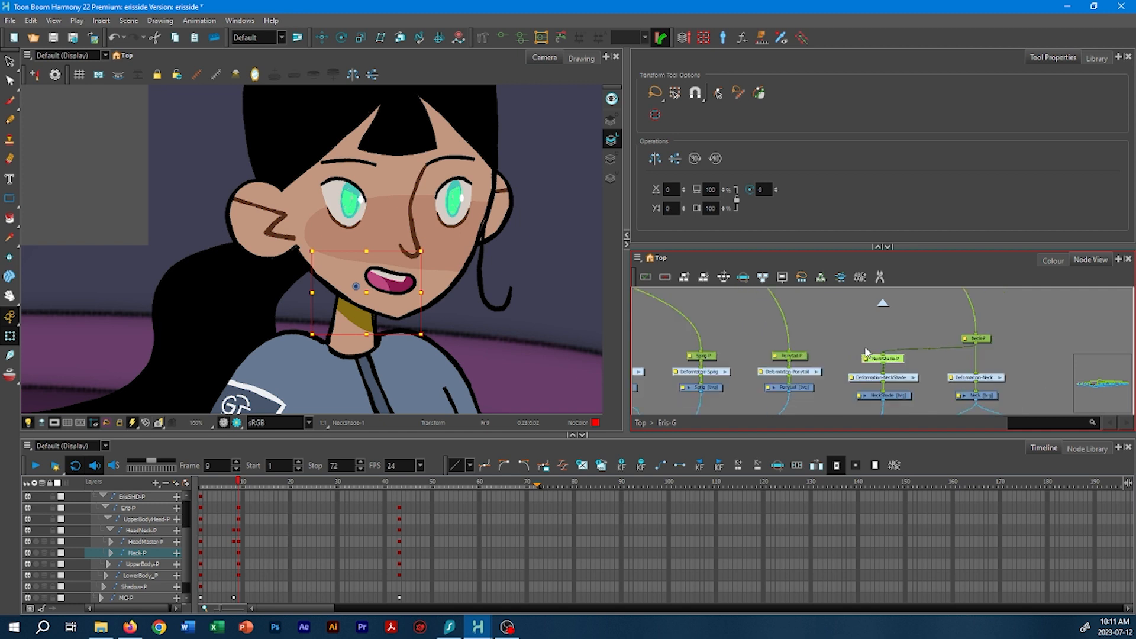
pyautogui.click(779, 322)
pyautogui.moveTo(779, 322); pyautogui.dragTo(794, 312)
pyautogui.click(709, 327)
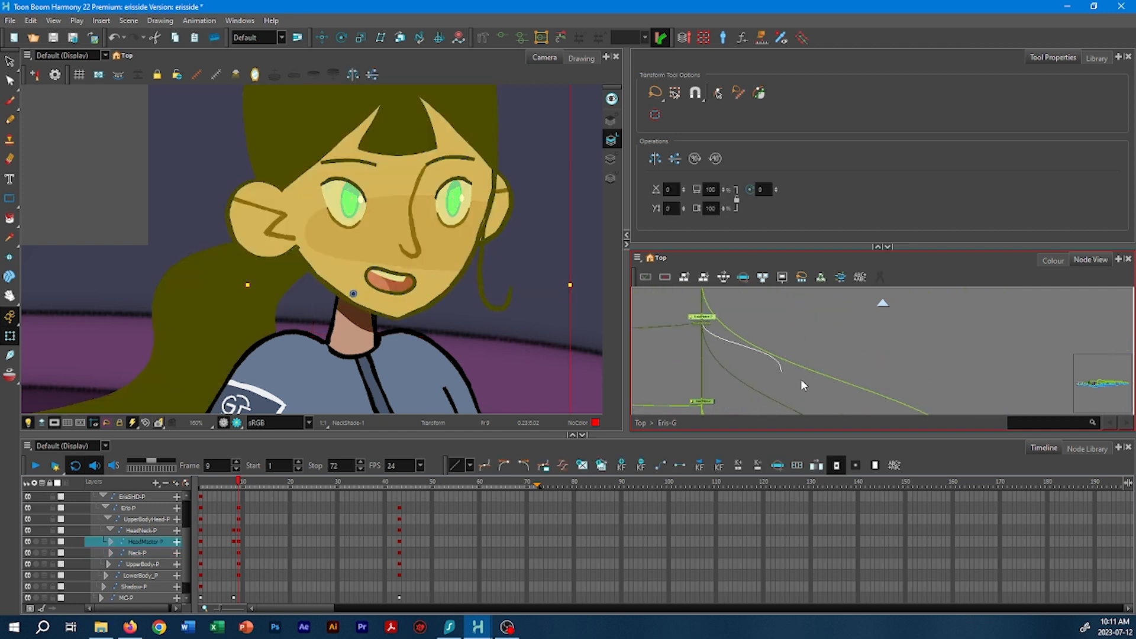
pyautogui.moveTo(798, 380); pyautogui.dragTo(785, 295)
pyautogui.click(828, 350)
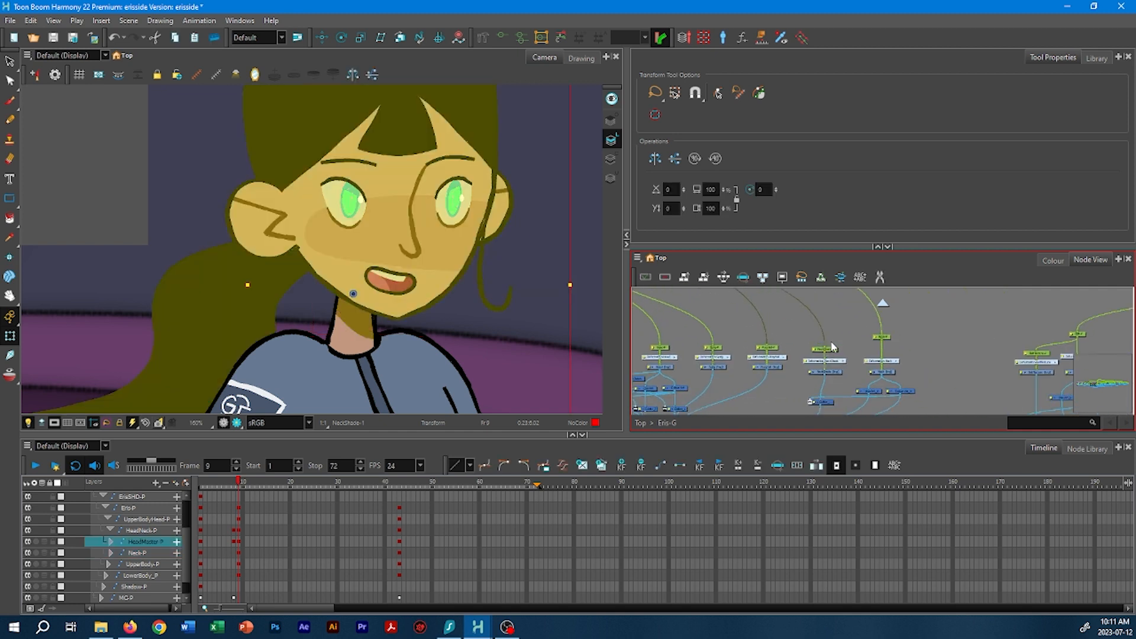
pyautogui.click(585, 353)
# - At frame 8, reshape both eyebrows into a frown and slant the patched-side eye's upper lid down
pyautogui.scroll(-1, 357, 352)
pyautogui.press(',')
pyautogui.click(347, 238)
pyautogui.scroll(3, 390, 189)
pyautogui.click(290, 264)
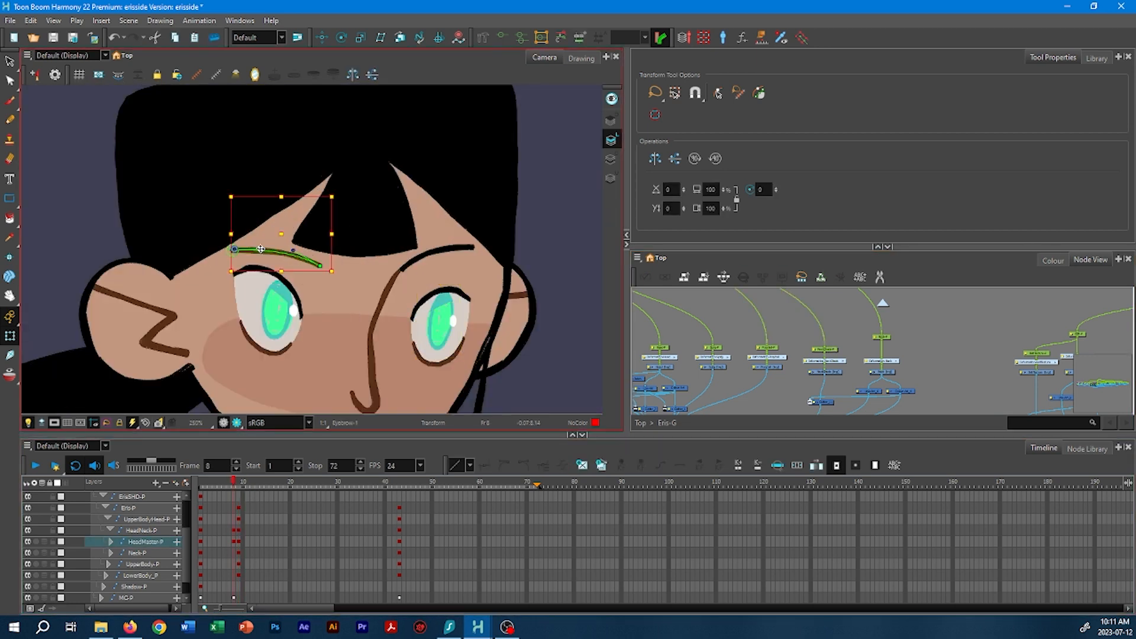
pyautogui.click(451, 262)
pyautogui.scroll(-3, 452, 266)
pyautogui.scroll(3, 331, 254)
pyautogui.click(266, 261)
pyautogui.scroll(-3, 324, 243)
pyautogui.scroll(3, 325, 243)
# - Slant the far eye's upper lid to match the frown and refine both eyebrows at frame 8
pyautogui.click(440, 320)
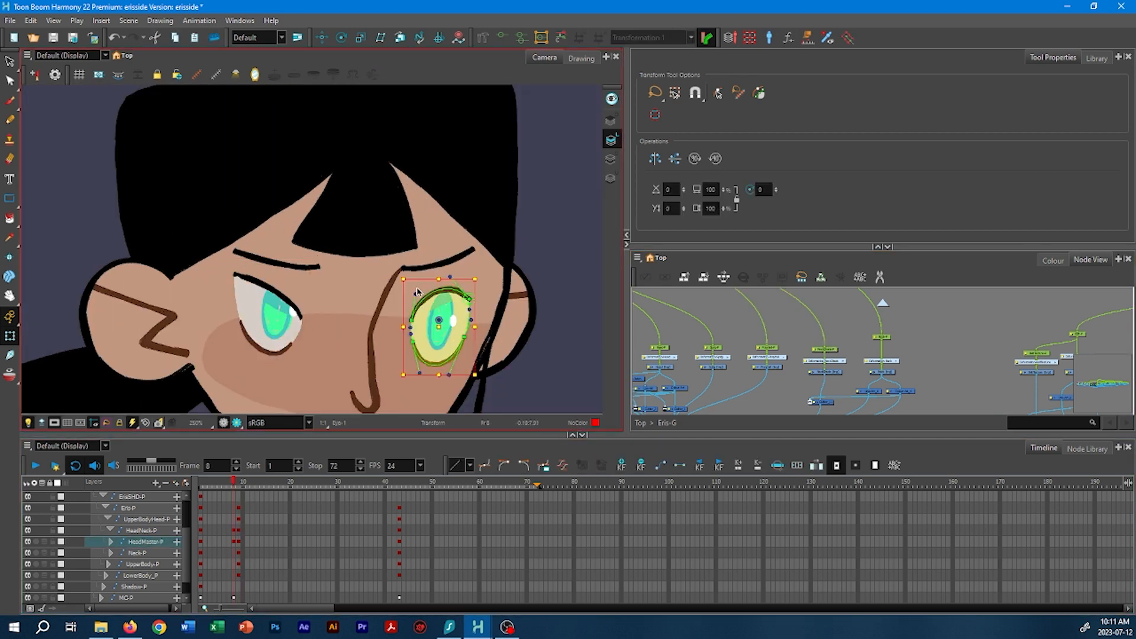
pyautogui.click(444, 262)
pyautogui.moveTo(392, 206); pyautogui.dragTo(397, 198)
pyautogui.scroll(-3, 381, 229)
pyautogui.scroll(3, 382, 229)
pyautogui.click(278, 262)
pyautogui.click(447, 262)
pyautogui.scroll(-4, 416, 236)
pyautogui.click(416, 236)
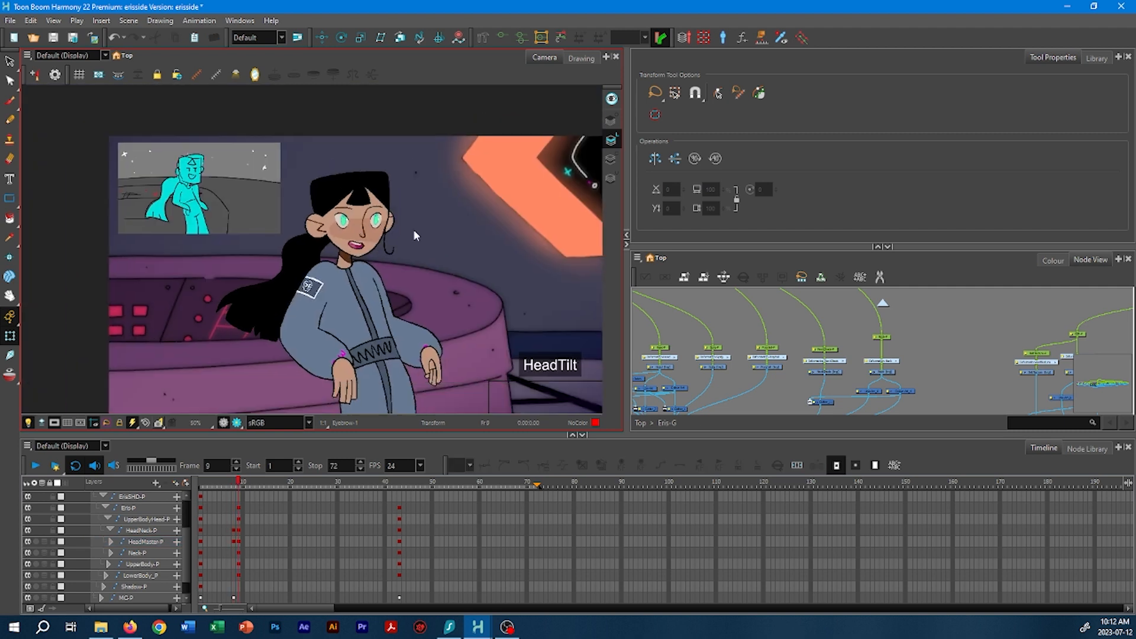
# - Move HeadNeck-P's frowning keyframe from frame 8 to frame 1
pyautogui.click(110, 530)
pyautogui.click(234, 530)
pyautogui.click(200, 485)
pyautogui.click(201, 508)
# - Rotate the patched-side arm slightly clockwise at frame 1 to keep its hand resting on the console
pyautogui.click(324, 278)
pyautogui.click(324, 290)
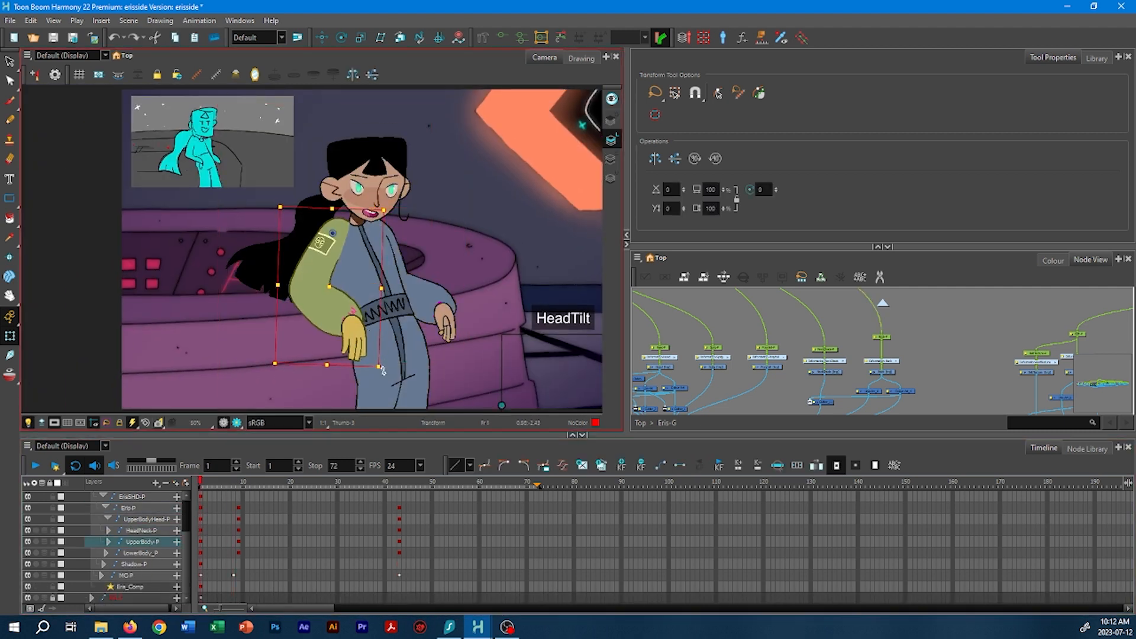
pyautogui.click(358, 337)
# - Try to rotate the far arm slightly at frame 8, and undo the rotation
pyautogui.click(239, 484)
pyautogui.click(444, 319)
pyautogui.moveTo(474, 340); pyautogui.dragTo(474, 336)
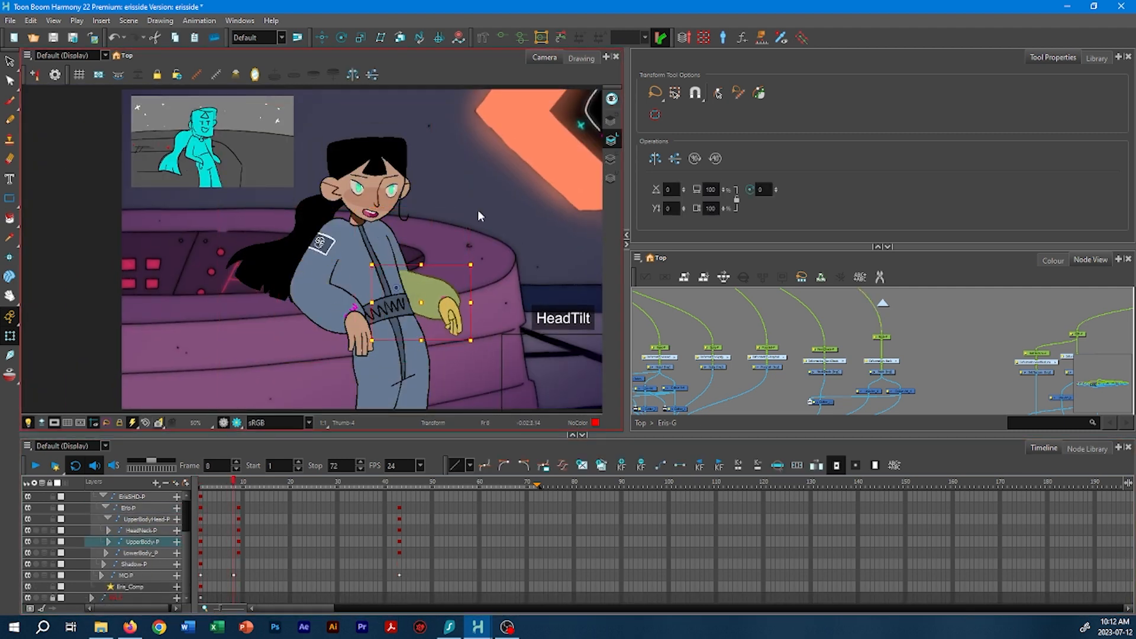
pyautogui.hotkey('ctrl', 'z')
# - Collapse the Eris-P layers and scrub between frame 1 and the frames past 43 to review the key poses
pyautogui.click(479, 217)
pyautogui.moveTo(486, 227); pyautogui.dragTo(434, 230)
pyautogui.click(105, 507)
pyautogui.moveTo(207, 484); pyautogui.dragTo(290, 513)
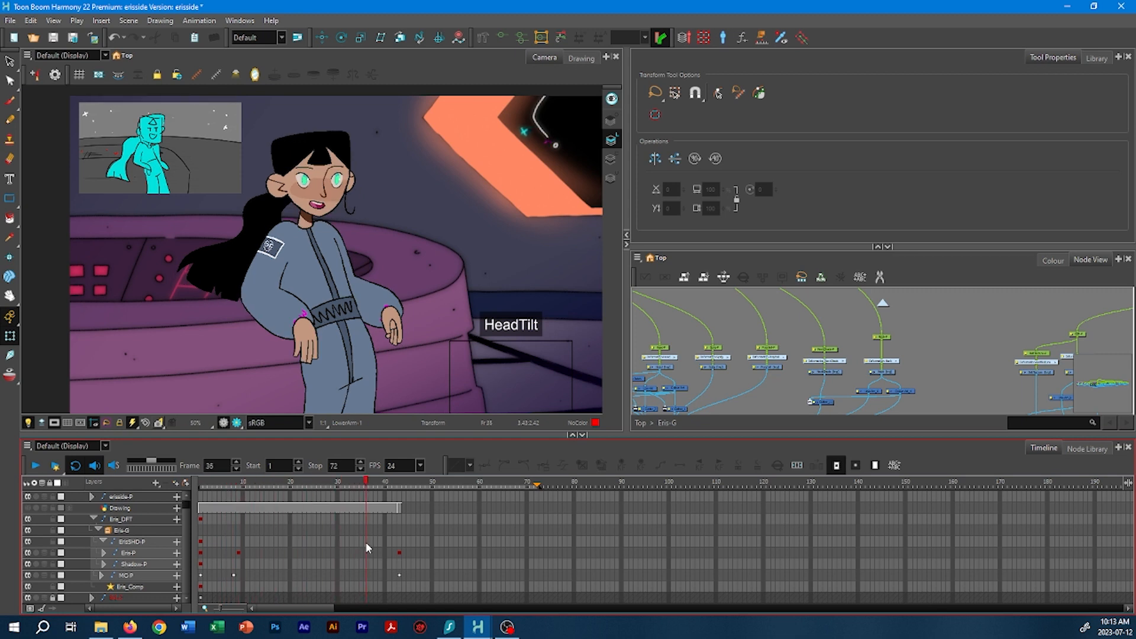
pyautogui.moveTo(366, 547); pyautogui.dragTo(425, 550)
pyautogui.moveTo(496, 519); pyautogui.dragTo(161, 566)
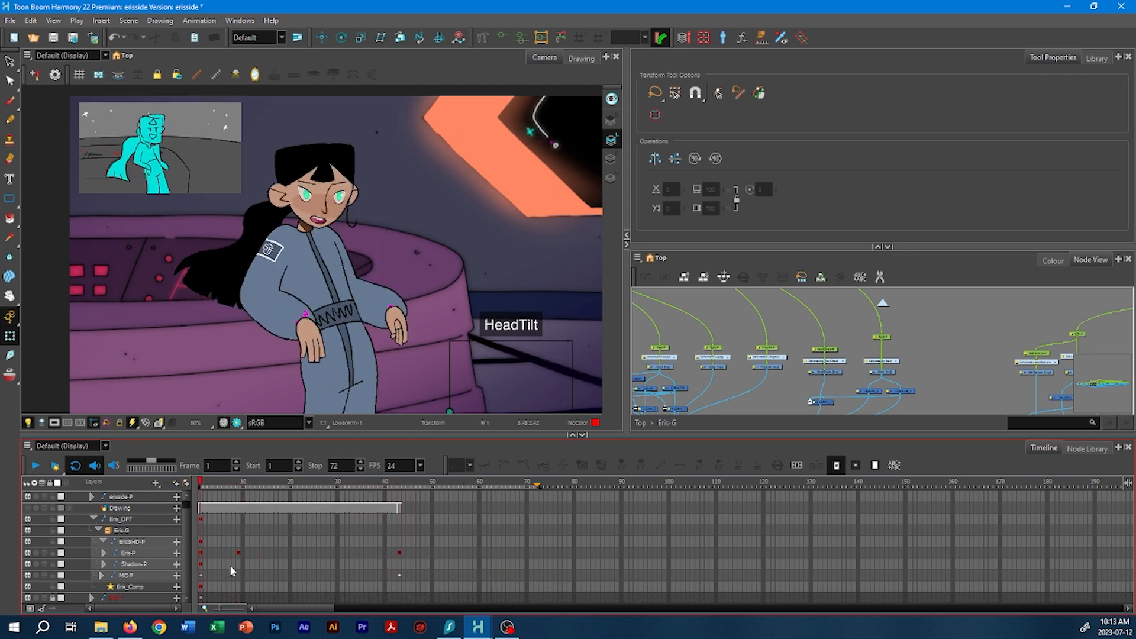
# - Add interpolated in-between keyframes on Eris-P at frames 3, 5 and 7, between the leaning keys at frames 1 and 9
pyautogui.click(205, 554)
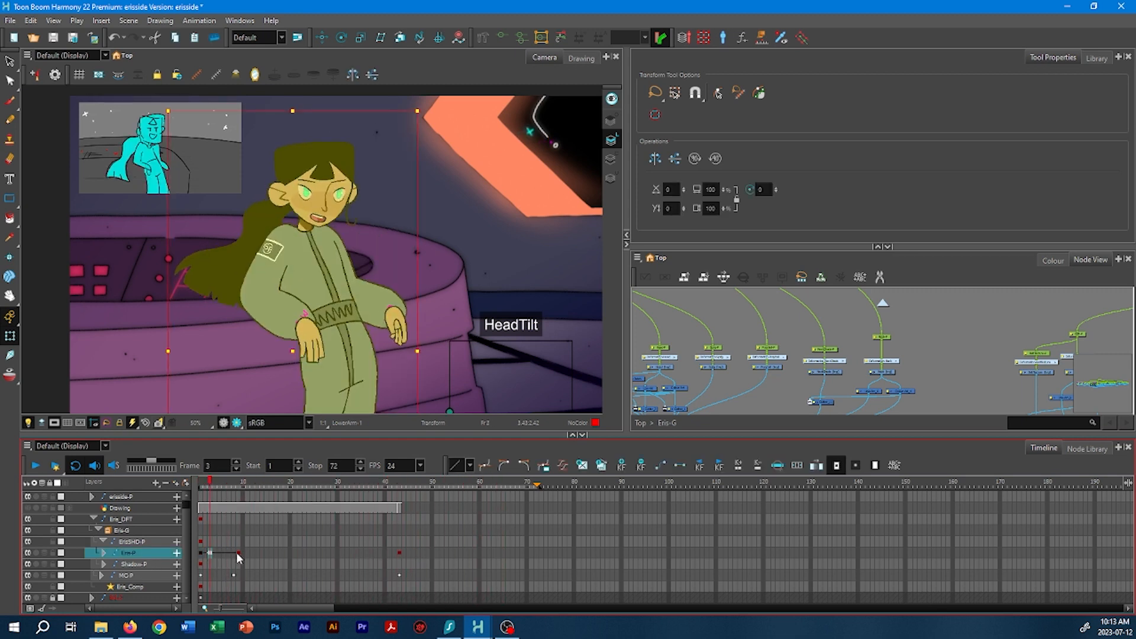
pyautogui.click(230, 555)
pyautogui.click(230, 555)
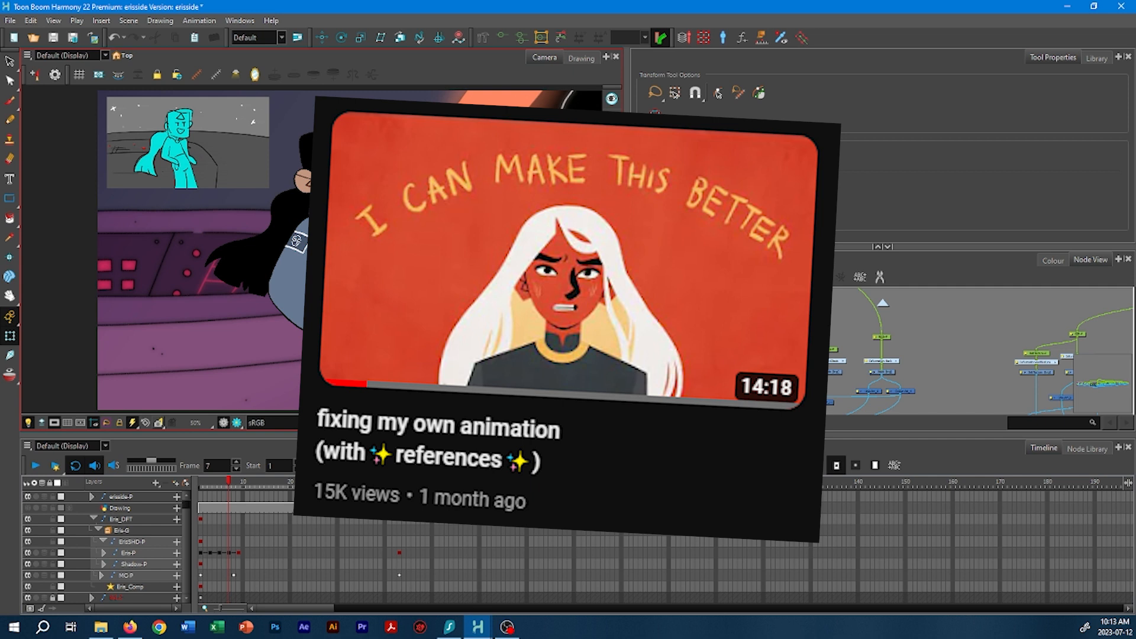
# - Set the playback stop frame to 17 and play the range from frame 1 to check the head raise
pyautogui.click(202, 484)
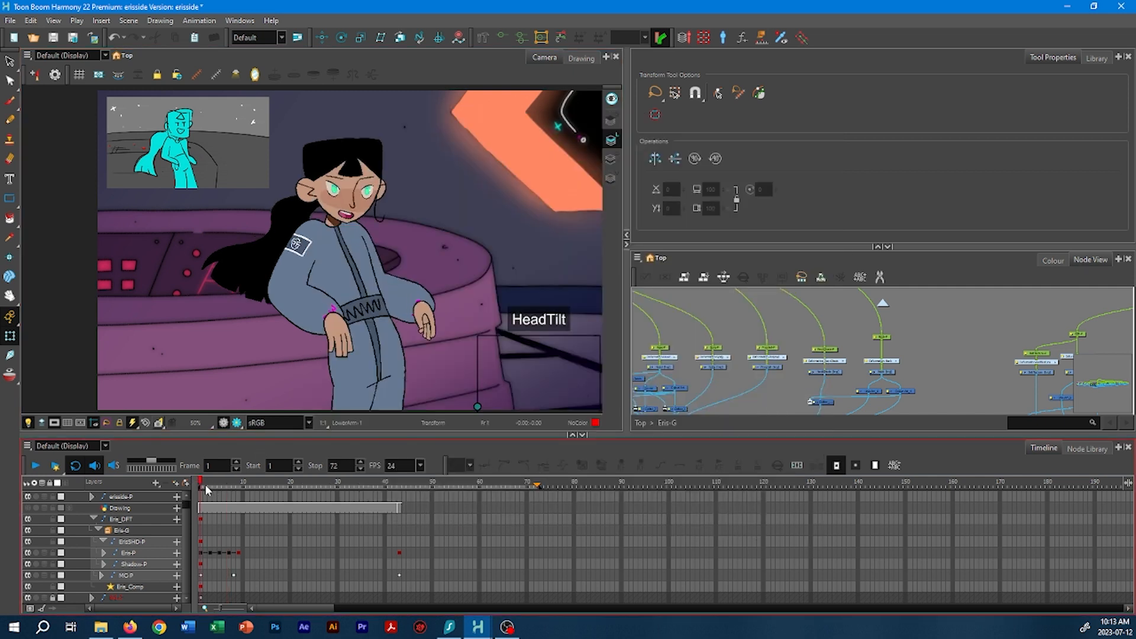
pyautogui.moveTo(206, 489); pyautogui.dragTo(256, 499)
pyautogui.click(313, 467)
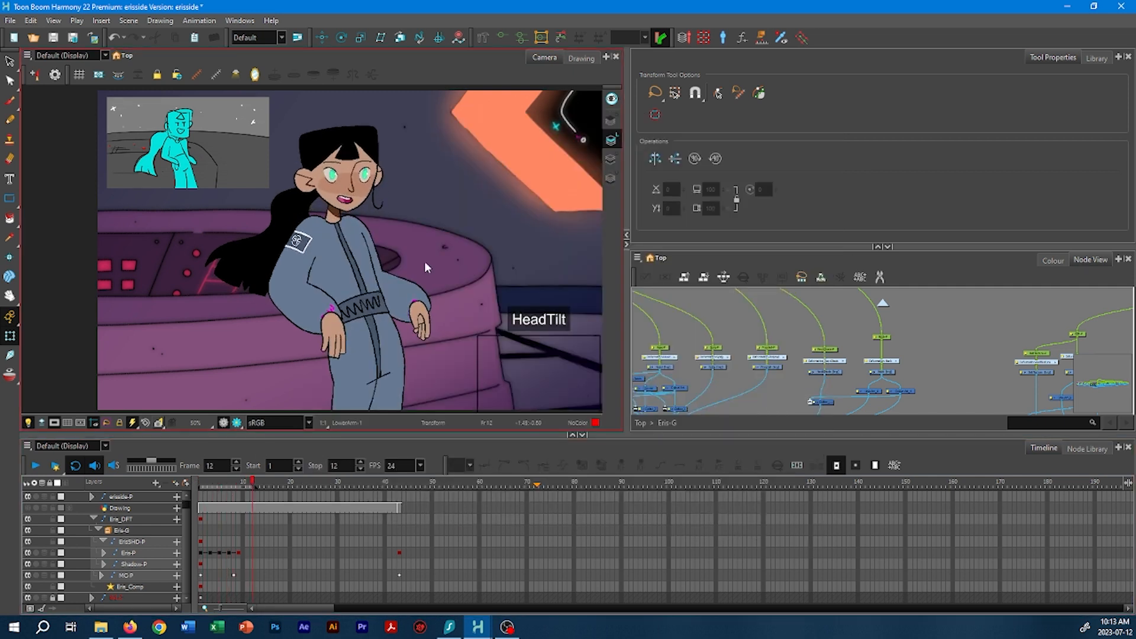
pyautogui.moveTo(408, 272); pyautogui.dragTo(416, 278)
pyautogui.click(239, 485)
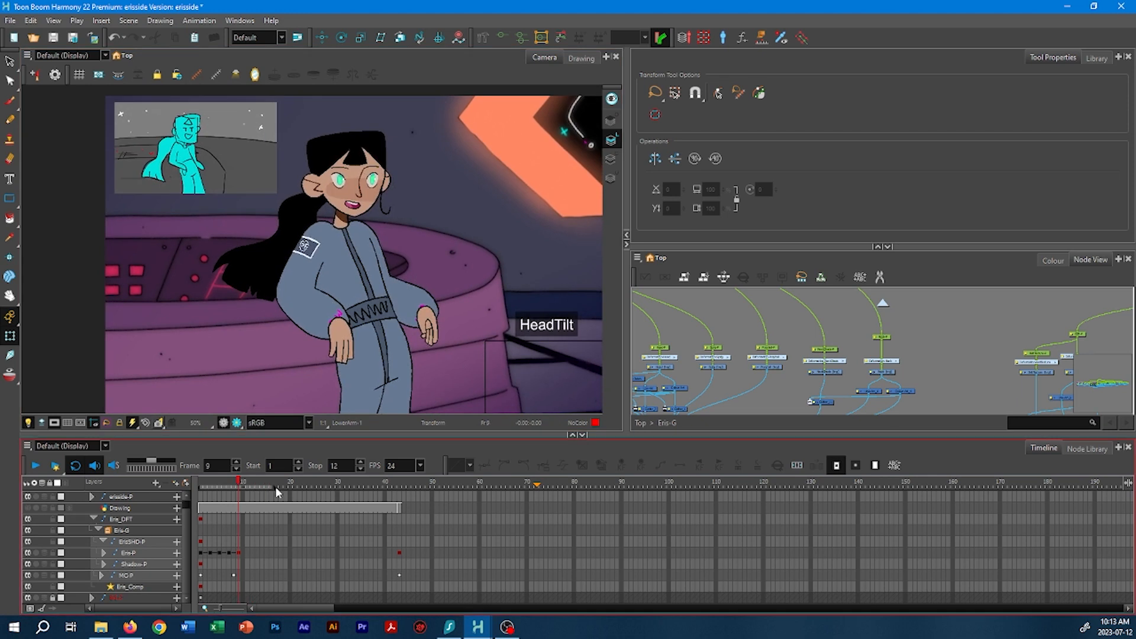
pyautogui.click(37, 467)
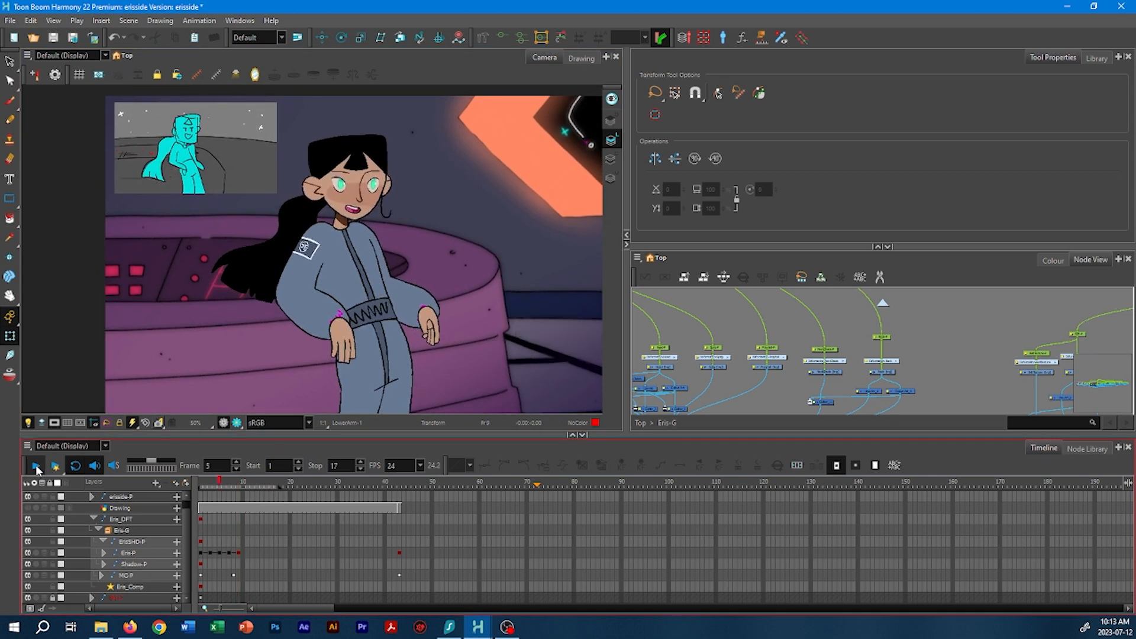
pyautogui.click(37, 467)
# - Select the character's eyes at frame 9 and reveal their Eyes-P layer in the timeline
pyautogui.moveTo(361, 191); pyautogui.dragTo(372, 253)
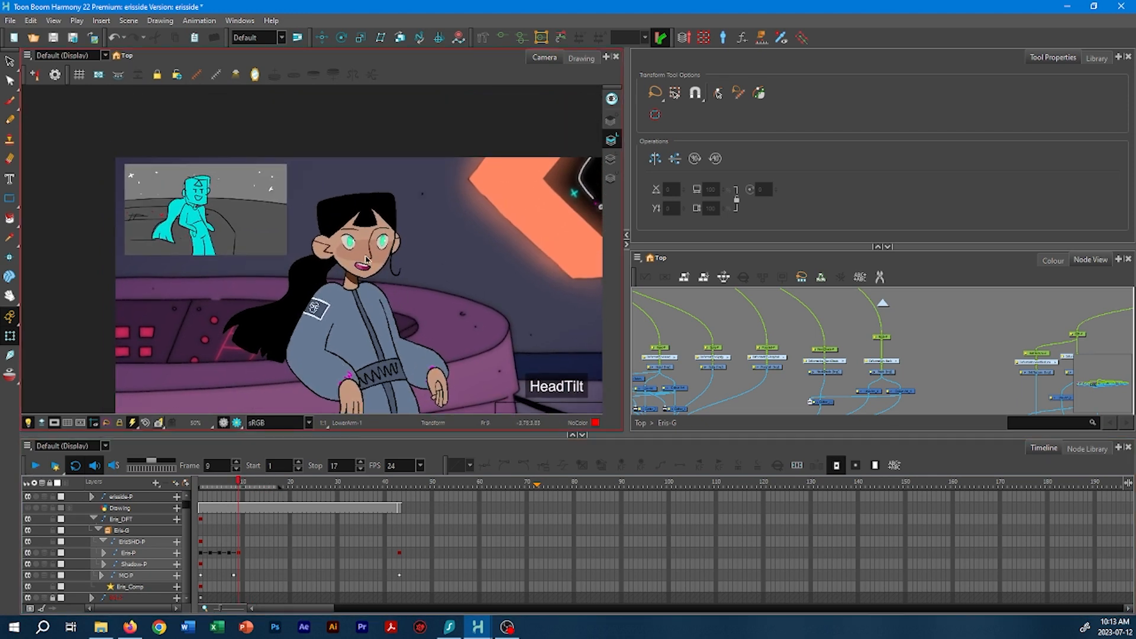
pyautogui.click(372, 257)
pyautogui.scroll(4, 371, 218)
pyautogui.click(320, 275)
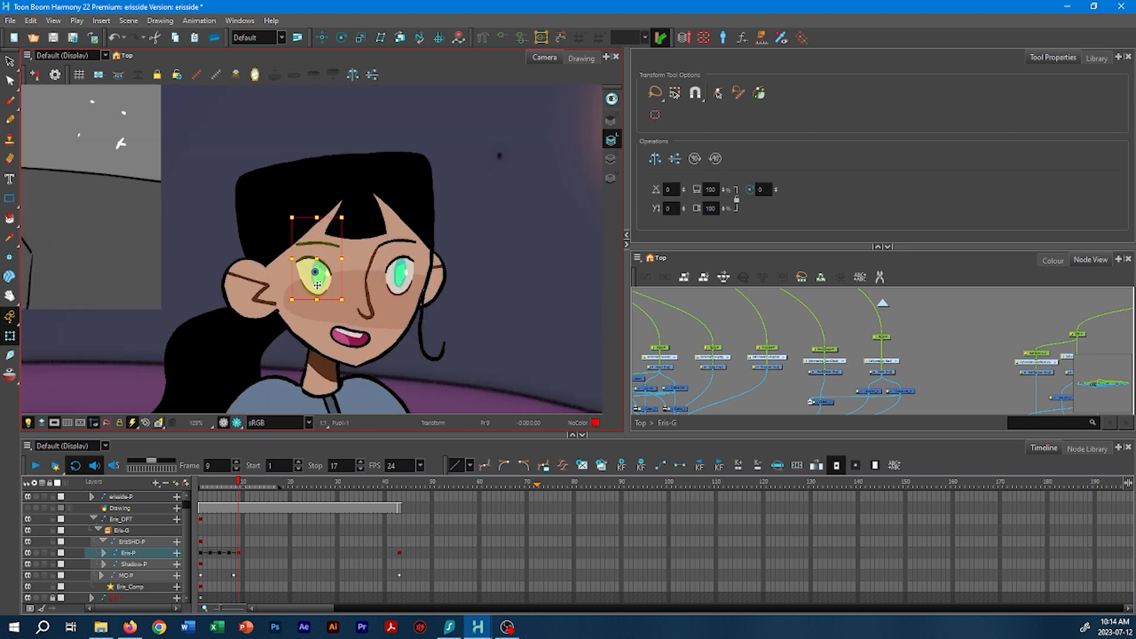
pyautogui.press('b')
pyautogui.press('o')
# - Try delaying the final opening key of Eyes-P to frame 11, and play back and scrub the result
pyautogui.click(204, 487)
pyautogui.moveTo(204, 490); pyautogui.dragTo(250, 506)
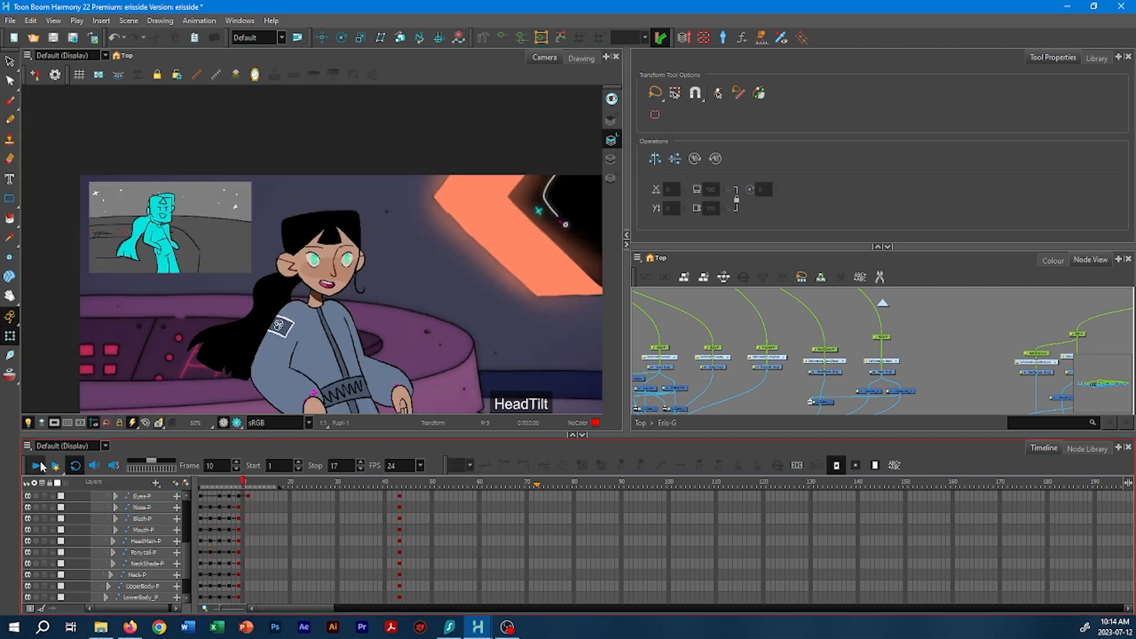
pyautogui.click(41, 466)
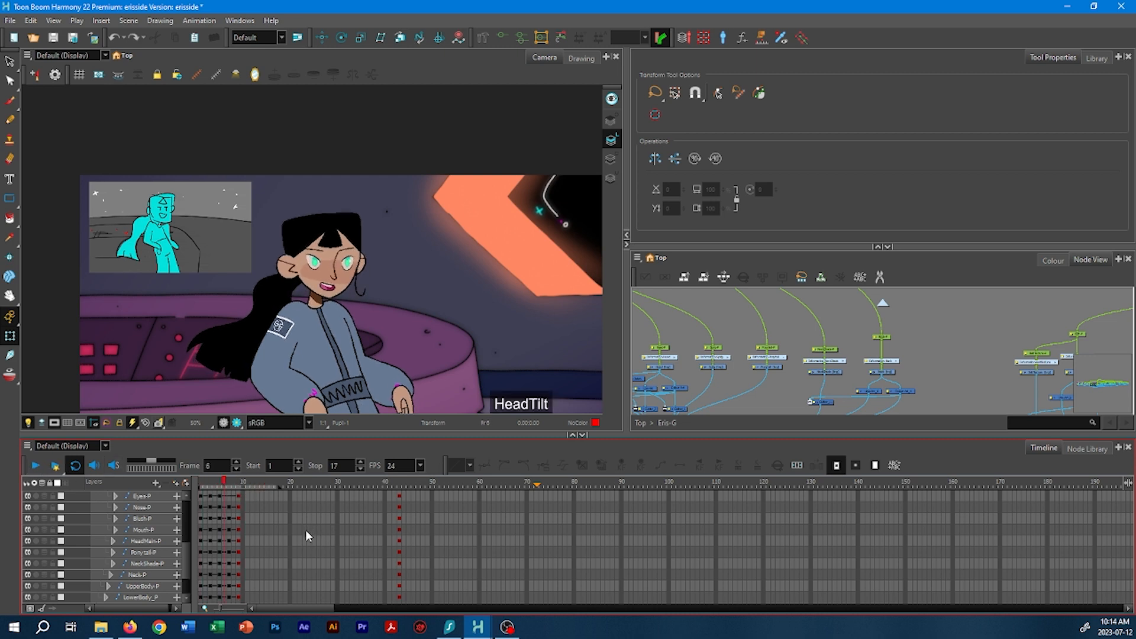
pyautogui.moveTo(221, 481); pyautogui.dragTo(189, 493)
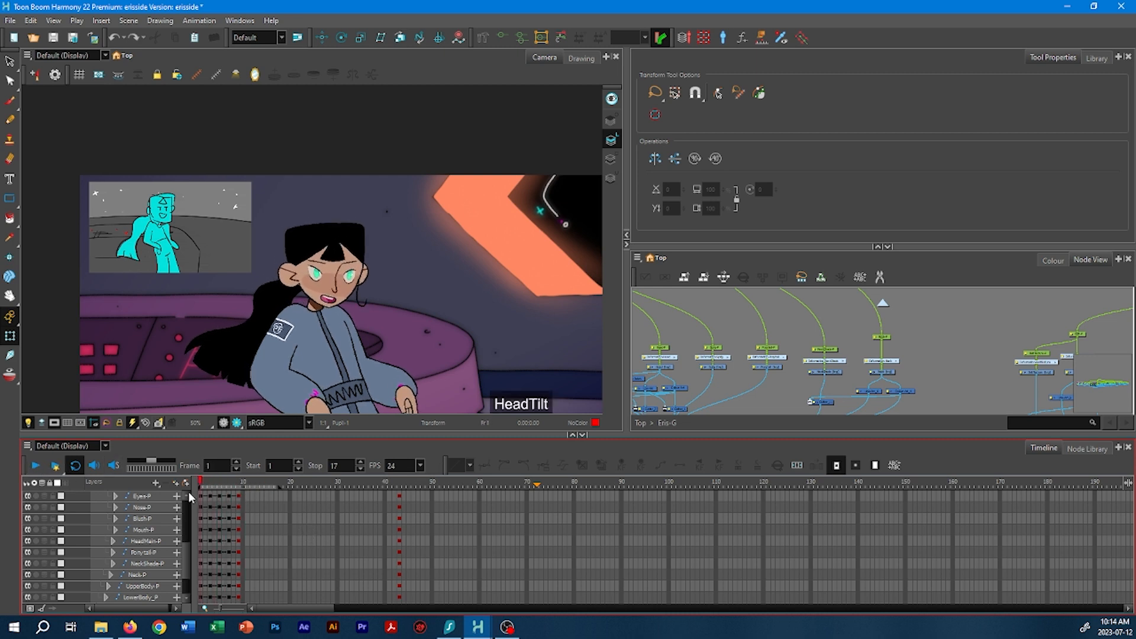
# - Delay the Eyes-P settle so its last opening keyframe lands on frame 11, and play the range to check it
pyautogui.click(238, 496)
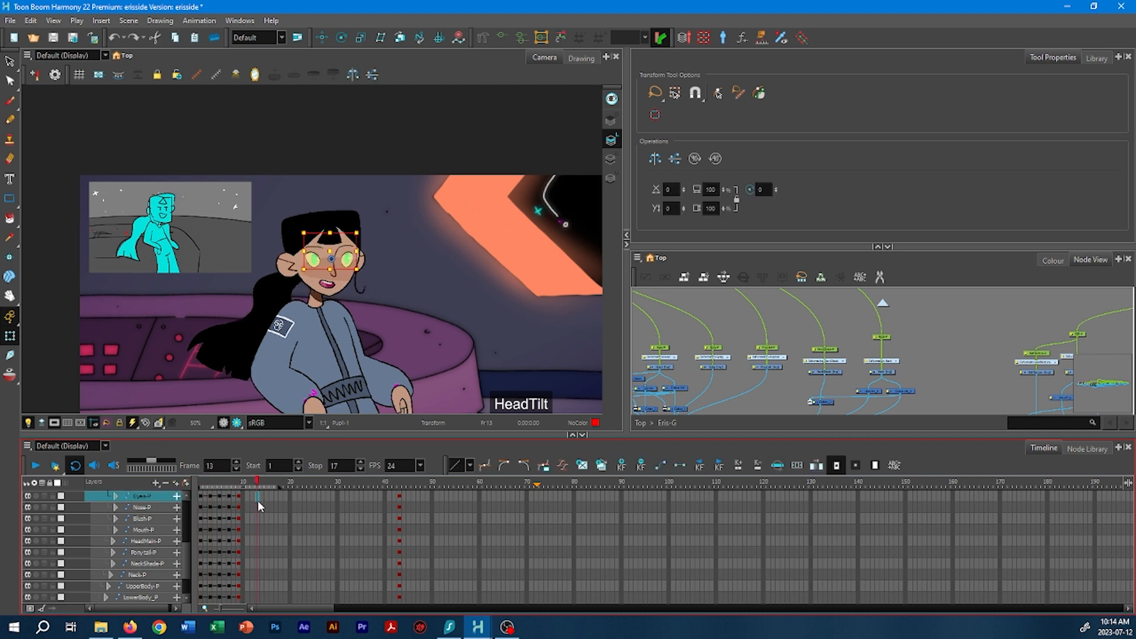
pyautogui.scroll(5, 314, 261)
pyautogui.hotkey('shift', 'b')
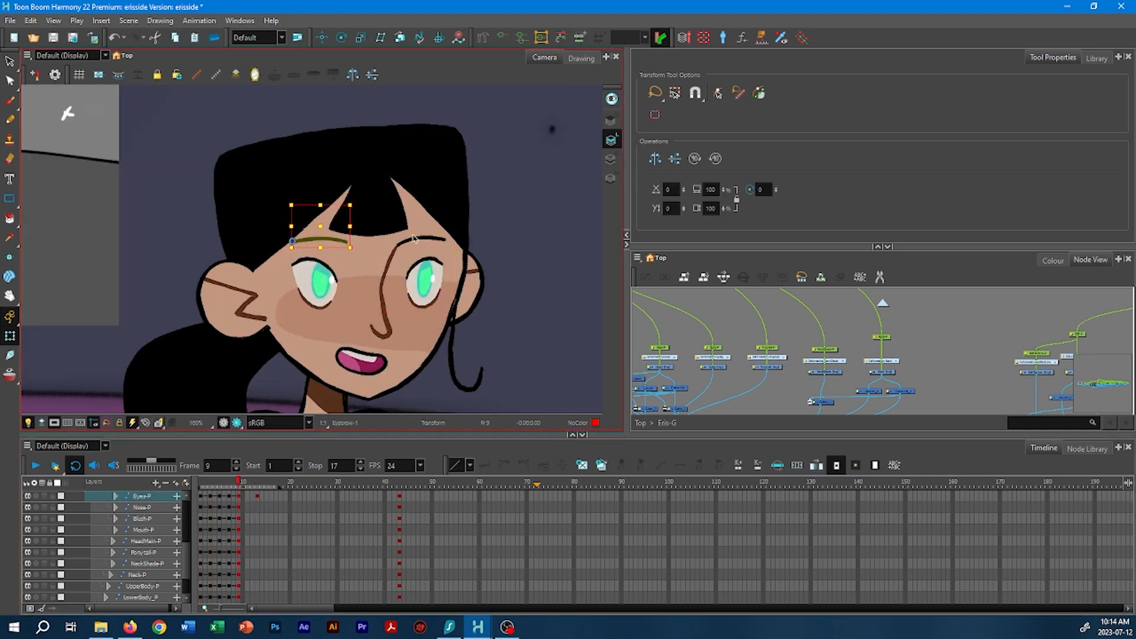
pyautogui.press('/')
pyautogui.press('/')
pyautogui.press('/')
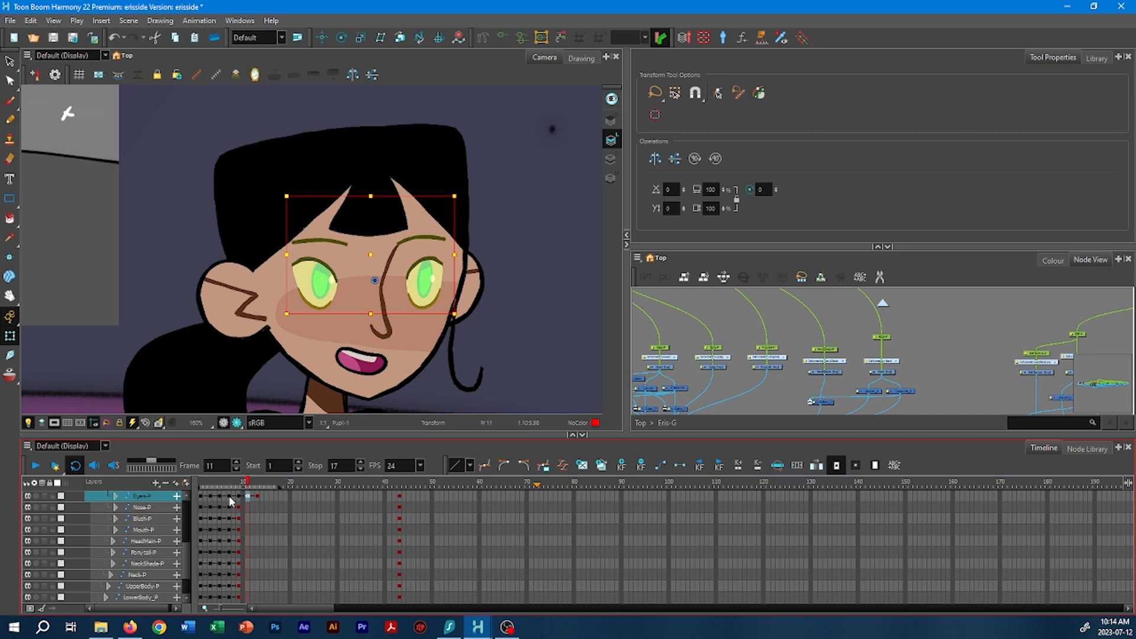
pyautogui.click(231, 497)
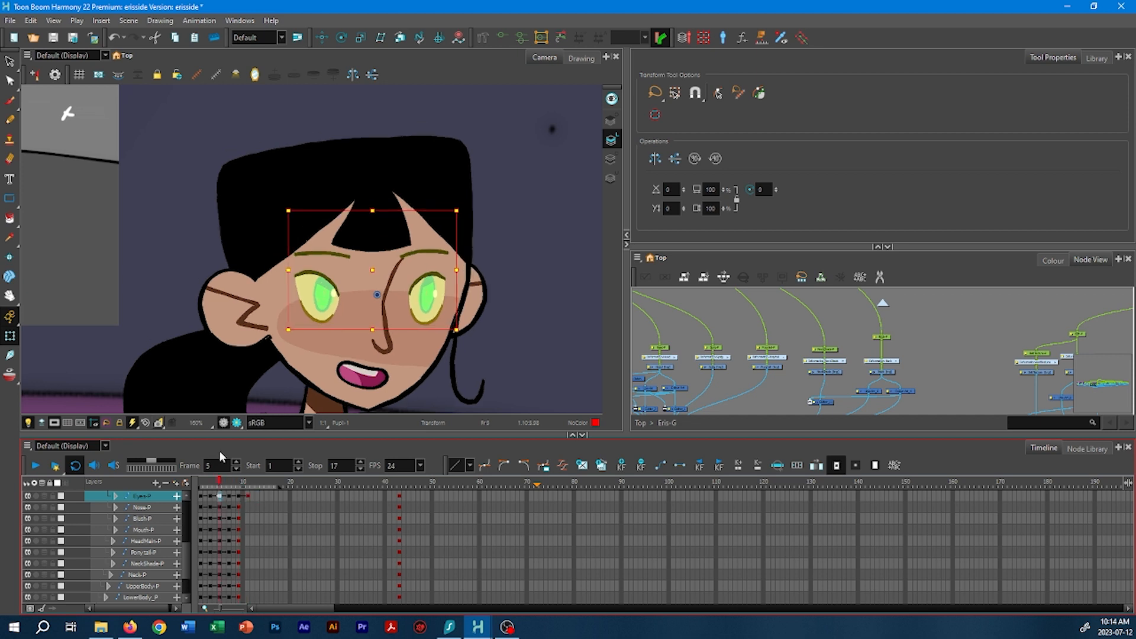
pyautogui.click(35, 465)
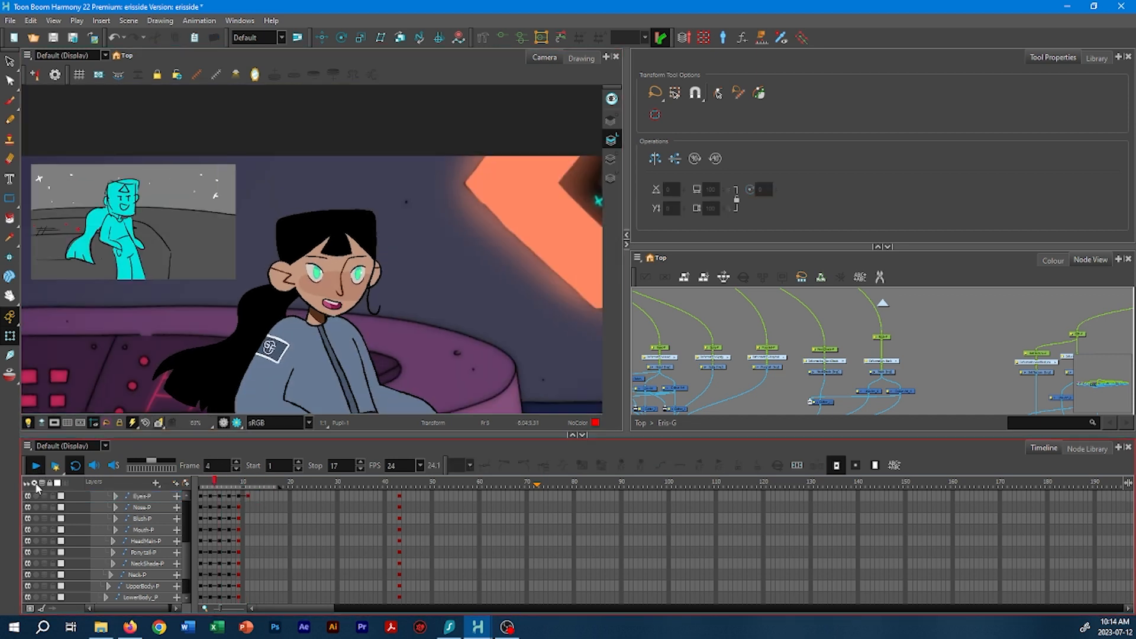
pyautogui.moveTo(332, 360); pyautogui.dragTo(325, 338)
pyautogui.click(36, 466)
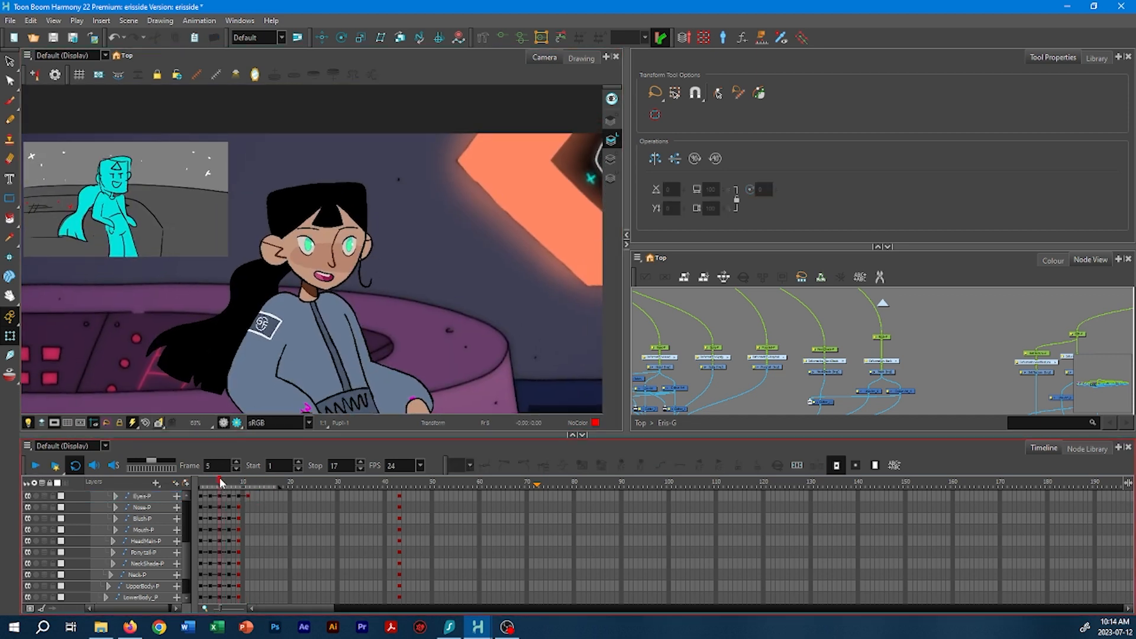
# - Select the loose hair strand beside the far ear and reveal its Sprig-P layer in the timeline
pyautogui.scroll(4, 474, 218)
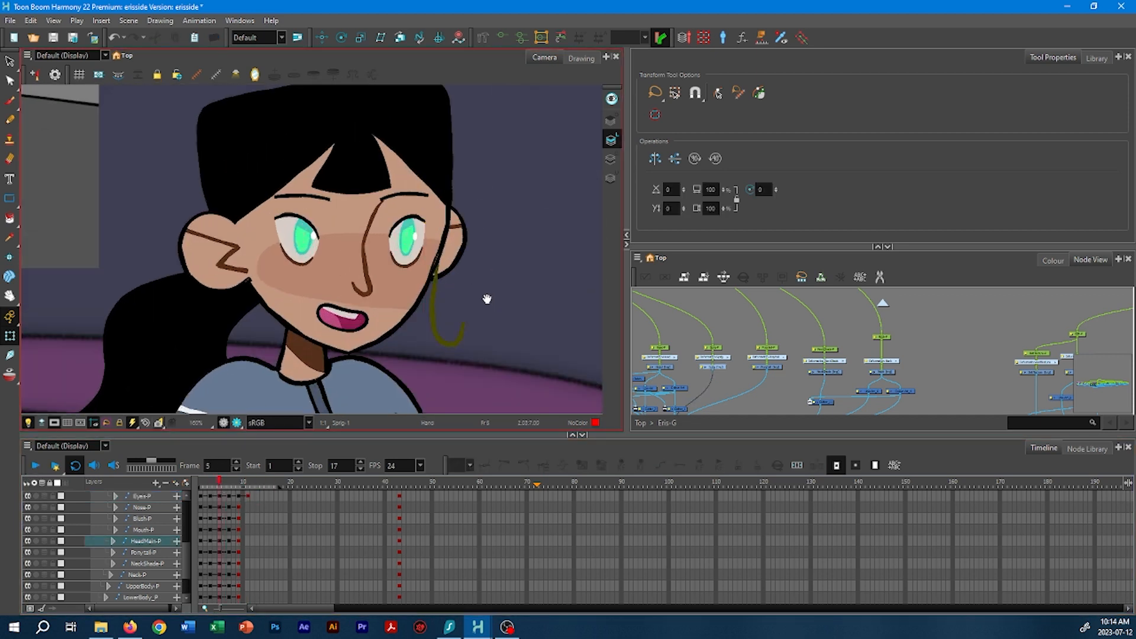
pyautogui.moveTo(487, 300); pyautogui.dragTo(418, 286)
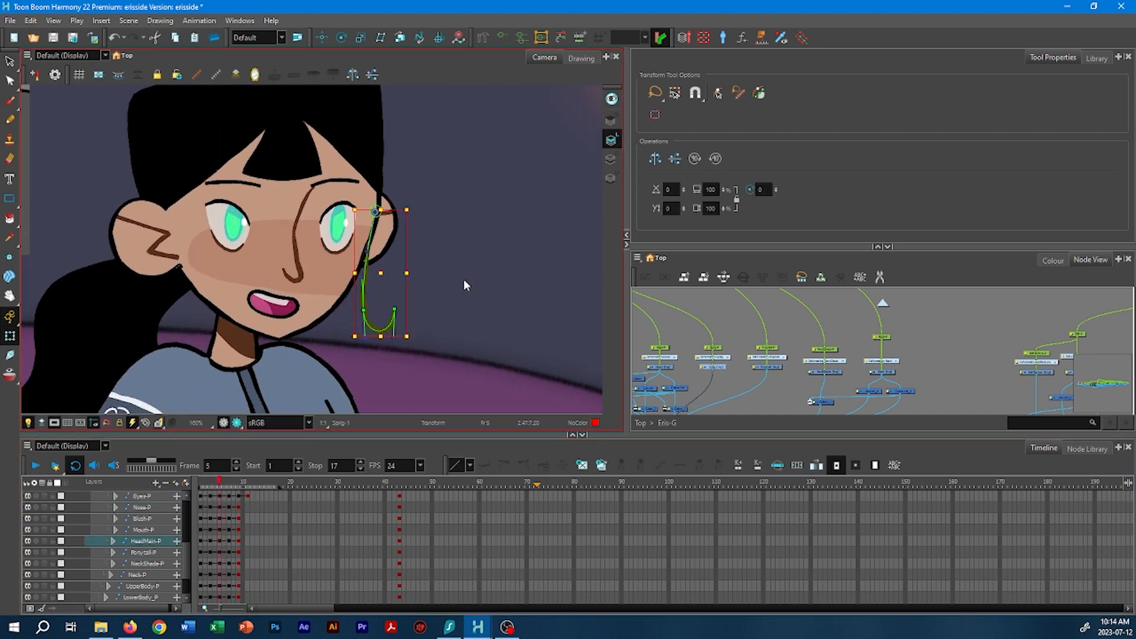
pyautogui.click(384, 333)
pyautogui.press('b')
pyautogui.press('b')
pyautogui.press('o')
# - Delay the Sprig-P settle so its last opening keyframe lands on frame 11, and play back the motion
pyautogui.click(229, 496)
pyautogui.click(239, 496)
pyautogui.scroll(-4, 447, 365)
pyautogui.click(35, 465)
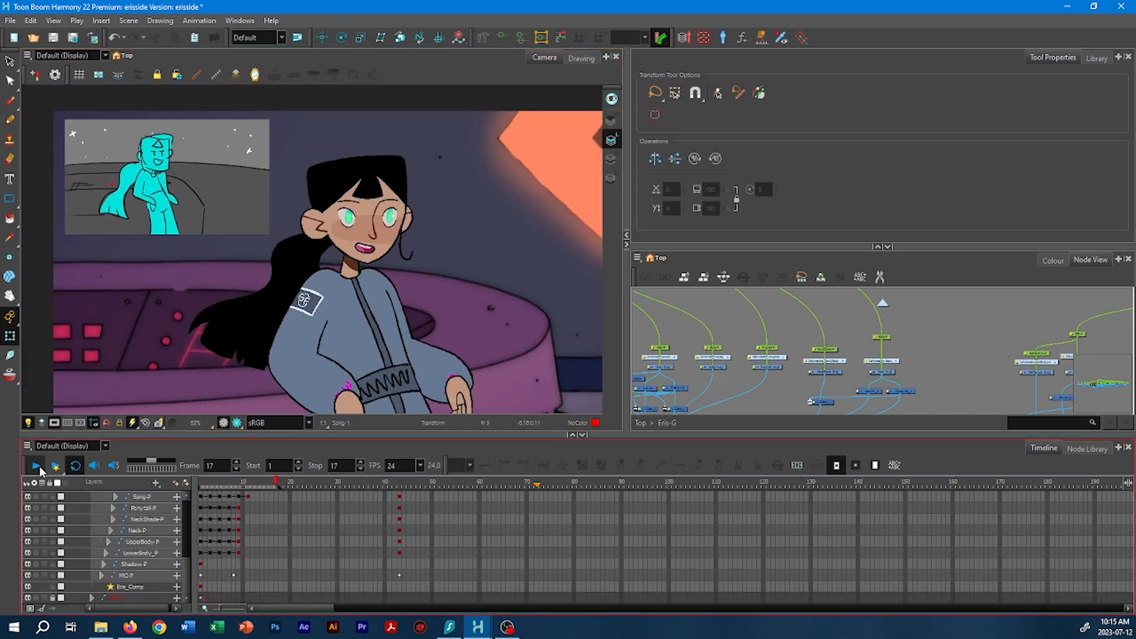
pyautogui.click(35, 465)
# - Scrub back to frame 1, select the patched-side hand and reveal its Hand-P layer in the timeline
pyautogui.scroll(4, 461, 236)
pyautogui.moveTo(553, 257); pyautogui.dragTo(296, 315)
pyautogui.click(211, 496)
pyautogui.moveTo(243, 497); pyautogui.dragTo(237, 501)
pyautogui.moveTo(243, 483); pyautogui.dragTo(155, 483)
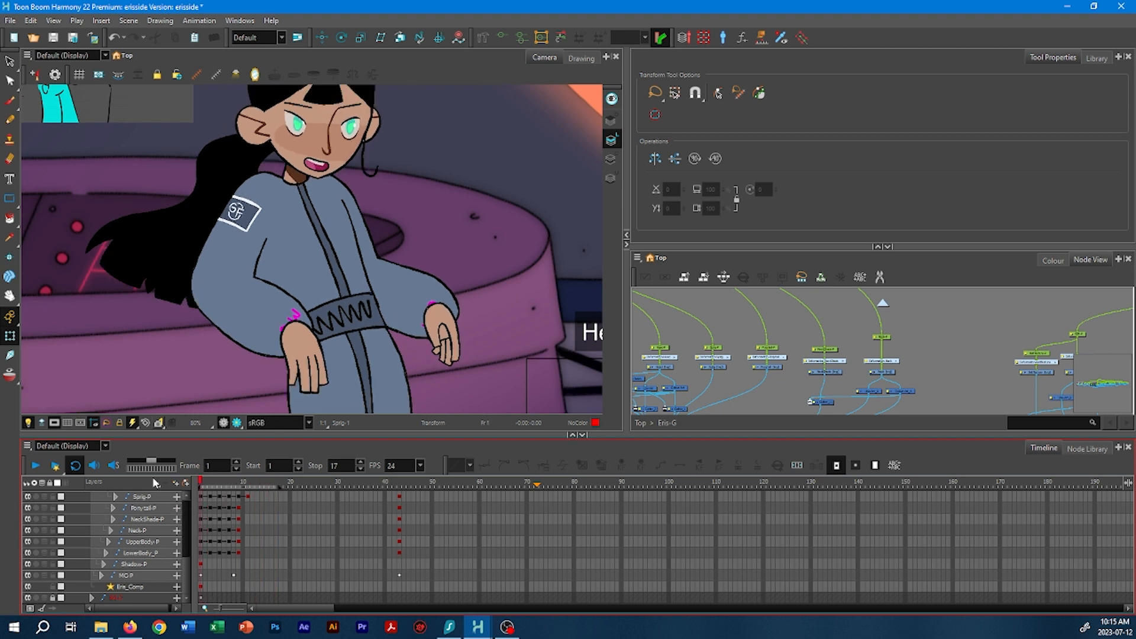
pyautogui.click(314, 370)
pyautogui.moveTo(403, 341); pyautogui.dragTo(355, 335)
pyautogui.press('o')
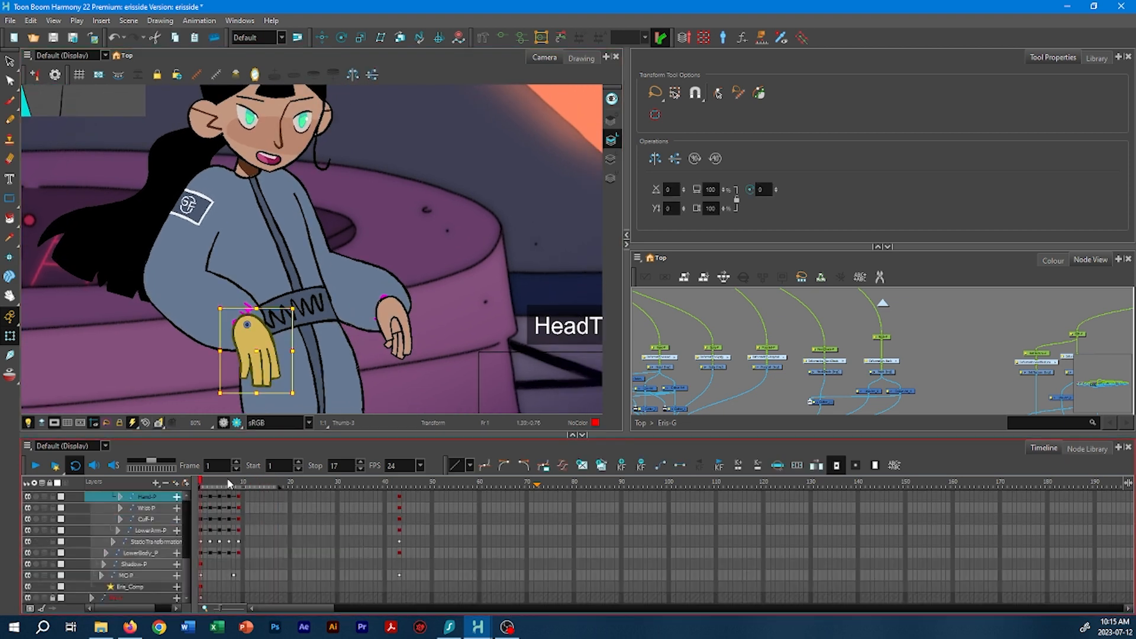
# - Try delaying the Hand-P settle to frame 11 with a slight hand rotation at frame 5, and undo the timing change
pyautogui.click(219, 496)
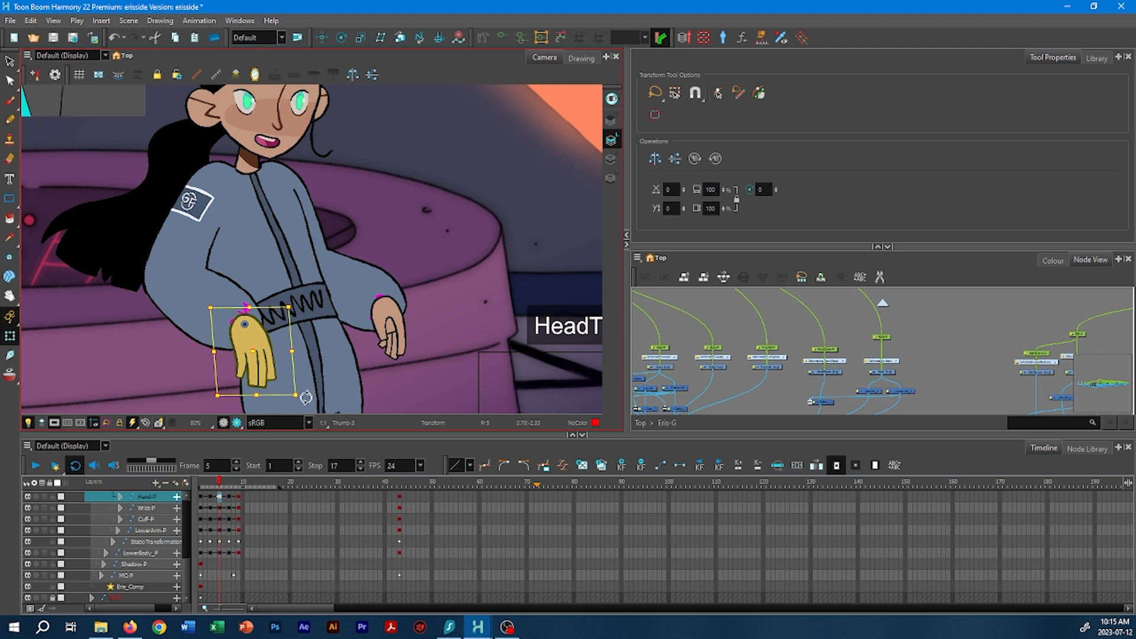
pyautogui.click(36, 465)
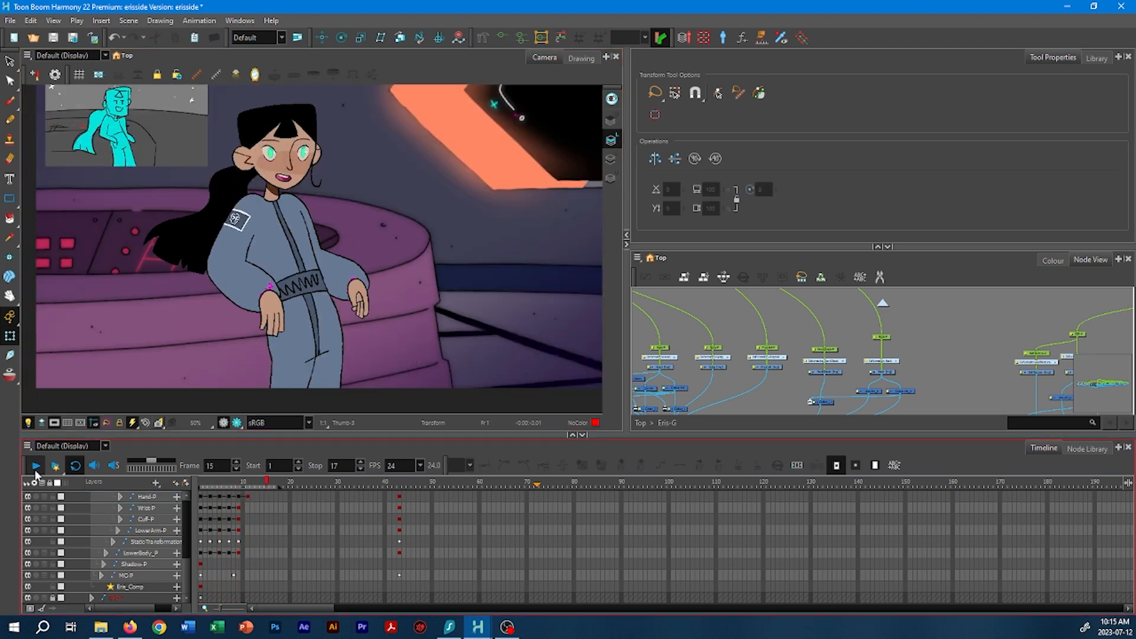
pyautogui.click(36, 470)
pyautogui.hotkey('ctrl', 'z')
# - Rotate the patched-side hand slightly clockwise at frame 5, compare it with frame 9, and play the motion
pyautogui.scroll(2, 226, 286)
pyautogui.click(341, 353)
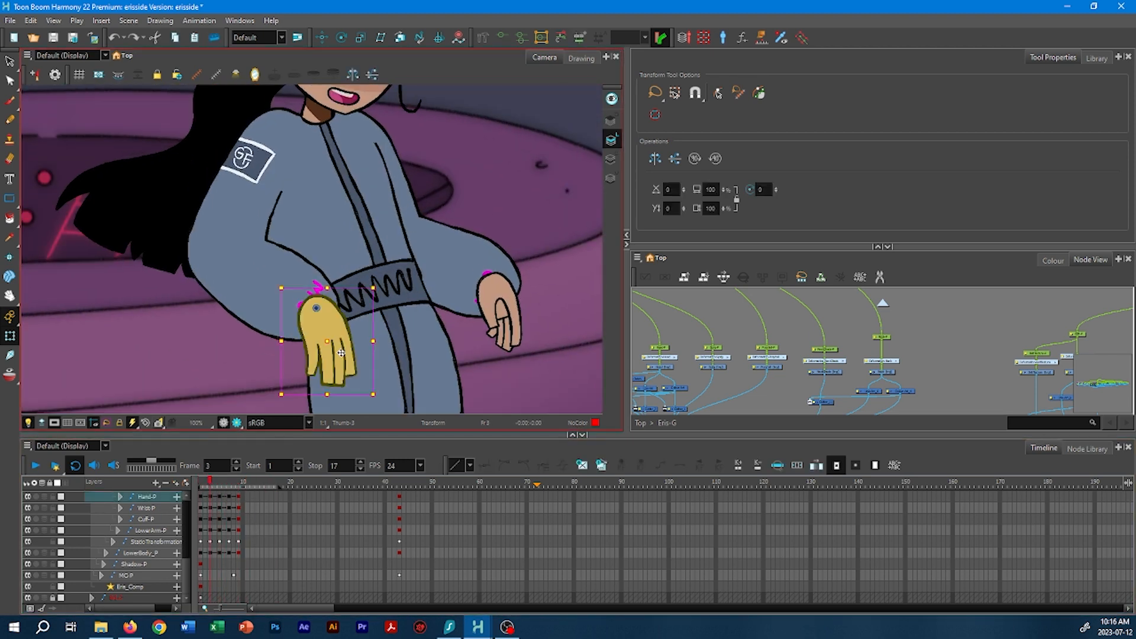
pyautogui.click(219, 497)
pyautogui.moveTo(377, 398); pyautogui.dragTo(364, 403)
pyautogui.click(238, 497)
pyautogui.scroll(-1, 369, 230)
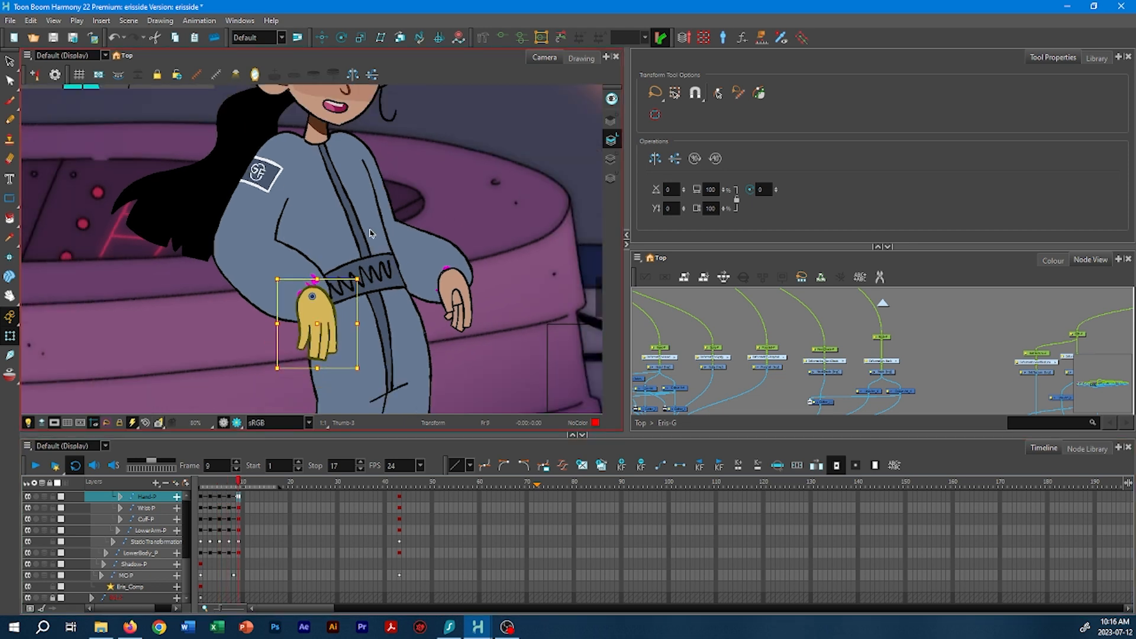
pyautogui.scroll(-3, 370, 233)
pyautogui.click(35, 465)
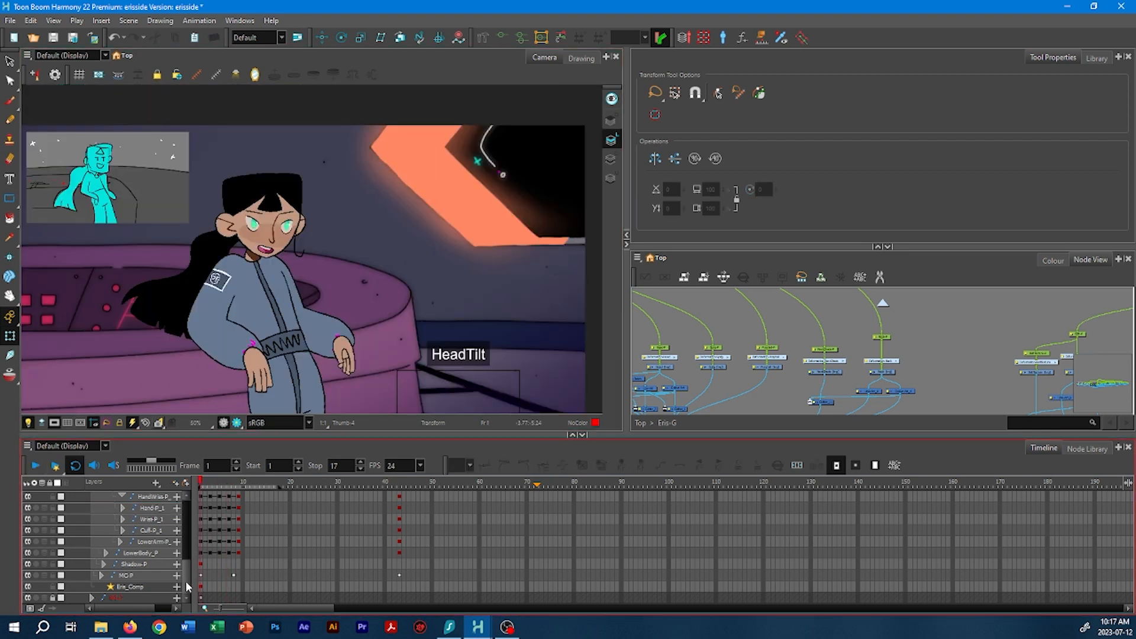
# - Collapse the Eris-P layers, key the whole rig at frame 11, and convert its opening keys to stop-motion keyframes for playback
pyautogui.scroll(-1, 192, 534)
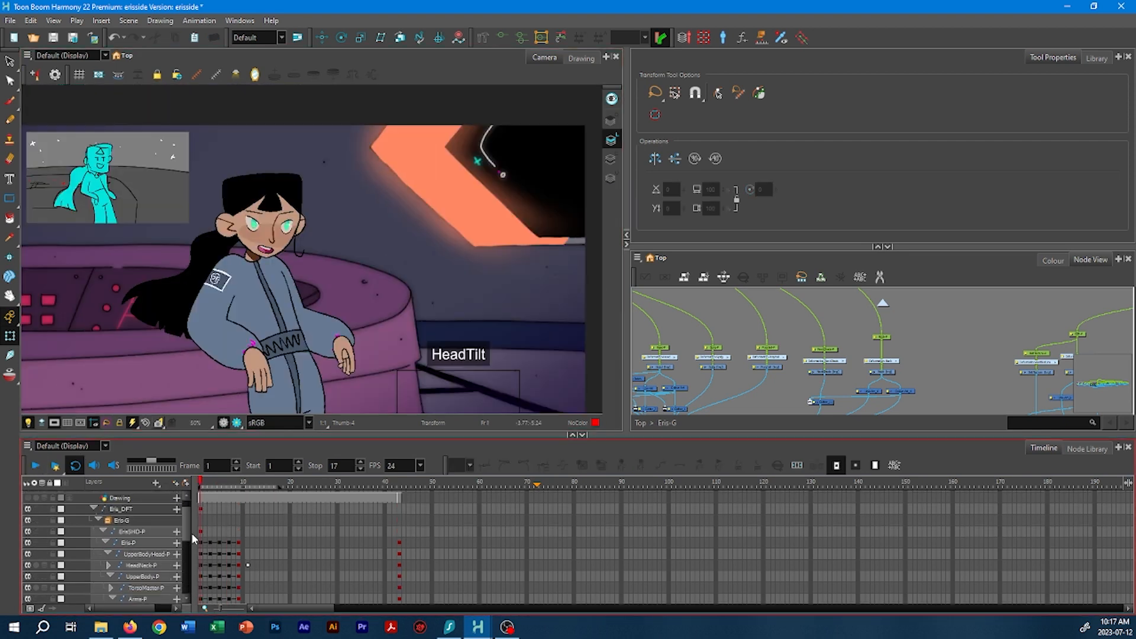
pyautogui.click(107, 541)
pyautogui.click(248, 553)
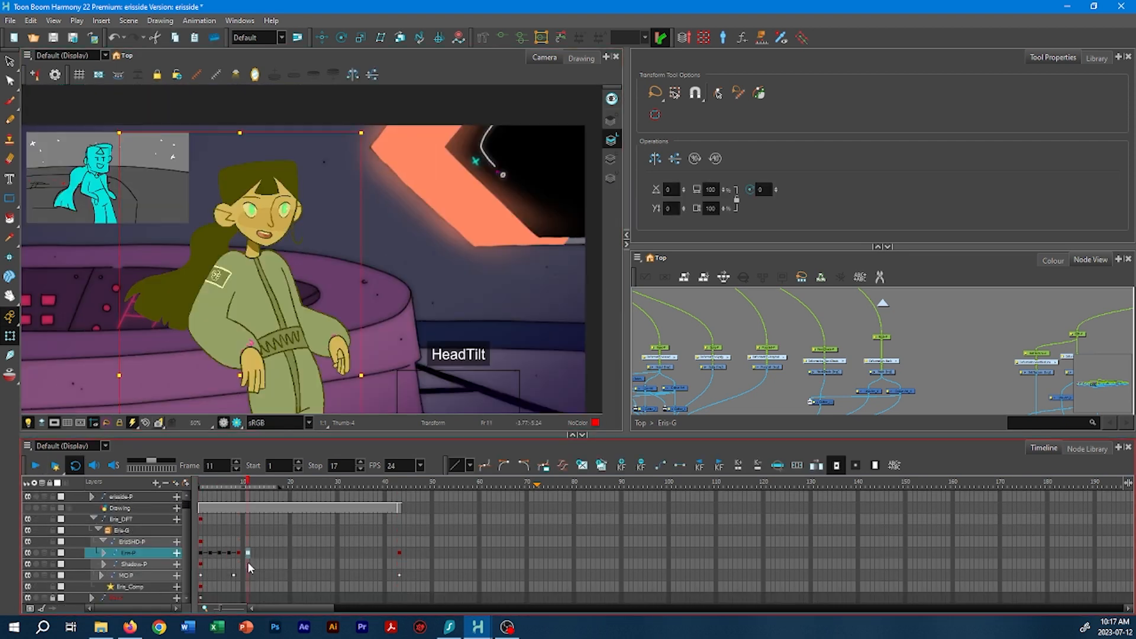
pyautogui.click(220, 553)
pyautogui.click(210, 553)
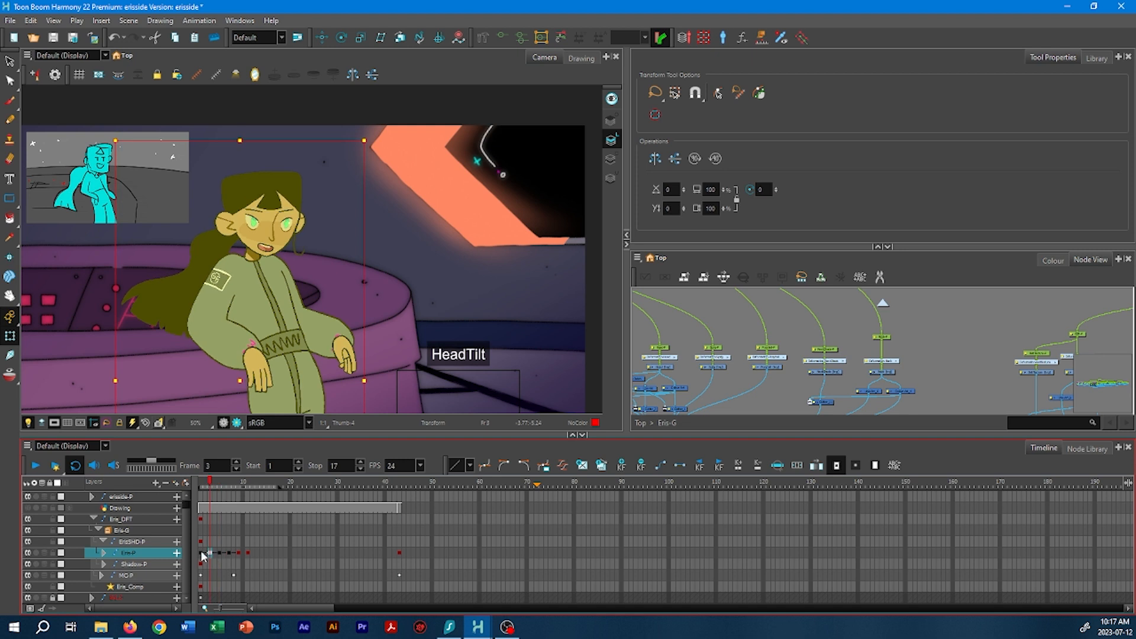
pyautogui.click(36, 465)
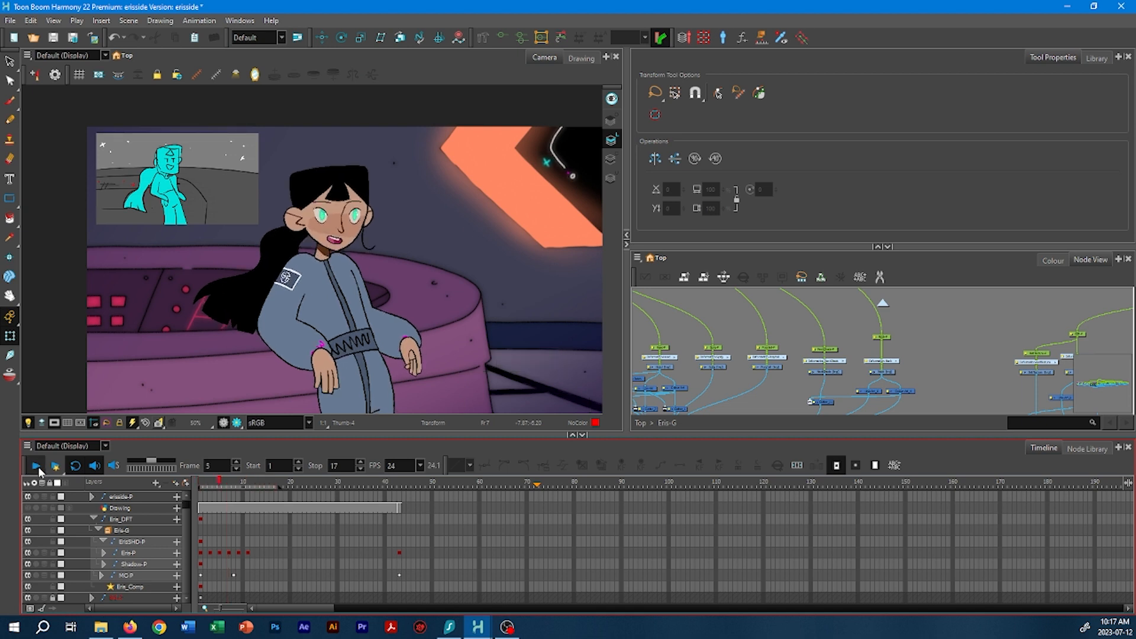
# - Move Eris-P's keyframes at frames 9 and 11 to frames 10 and 13, and review the new spacing from frame 1
pyautogui.click(238, 554)
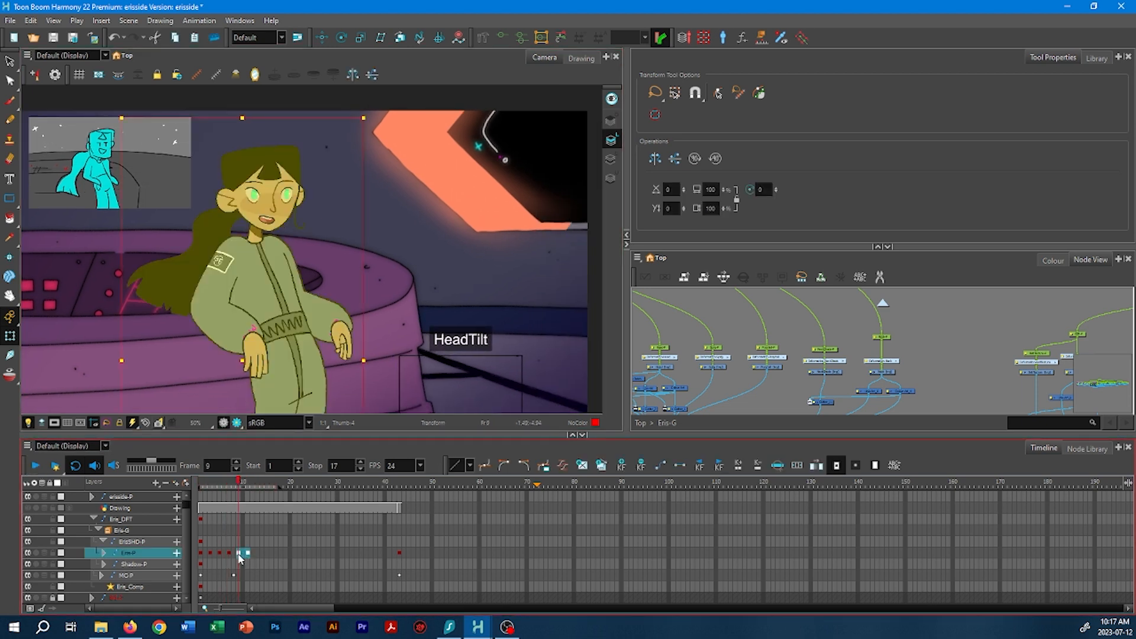
pyautogui.click(38, 468)
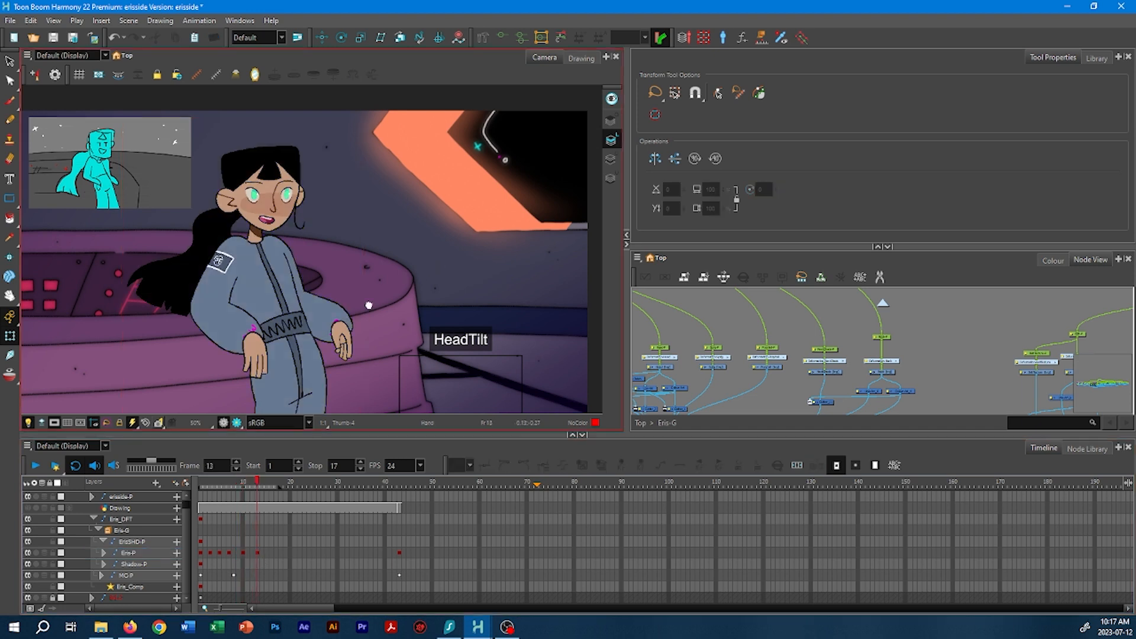
pyautogui.click(38, 469)
pyautogui.scroll(3, 414, 169)
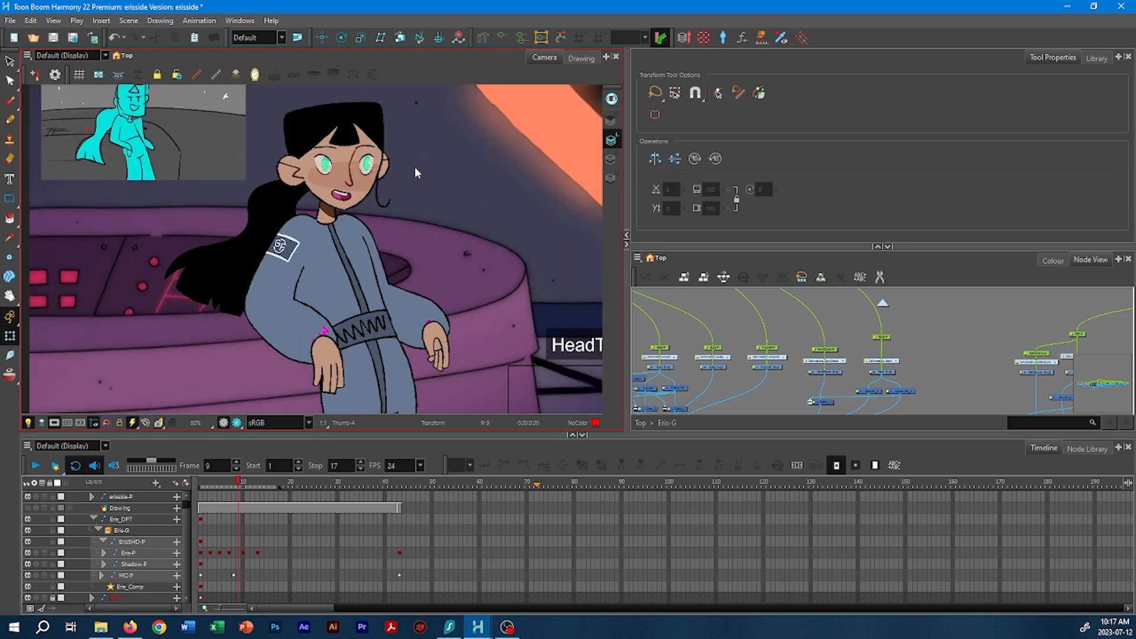
pyautogui.moveTo(408, 182); pyautogui.dragTo(343, 271)
pyautogui.moveTo(237, 483); pyautogui.dragTo(200, 495)
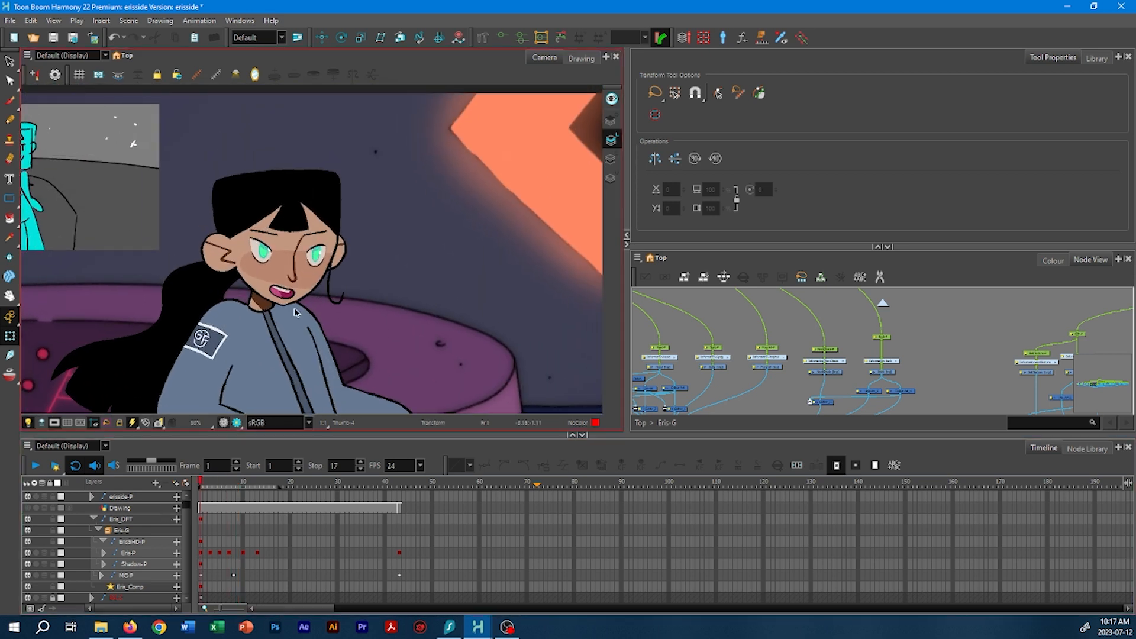
# - Review the mouth shapes over the opening keys and swap the mouth drawing to Mouth-2 at frame 13
pyautogui.click(287, 295)
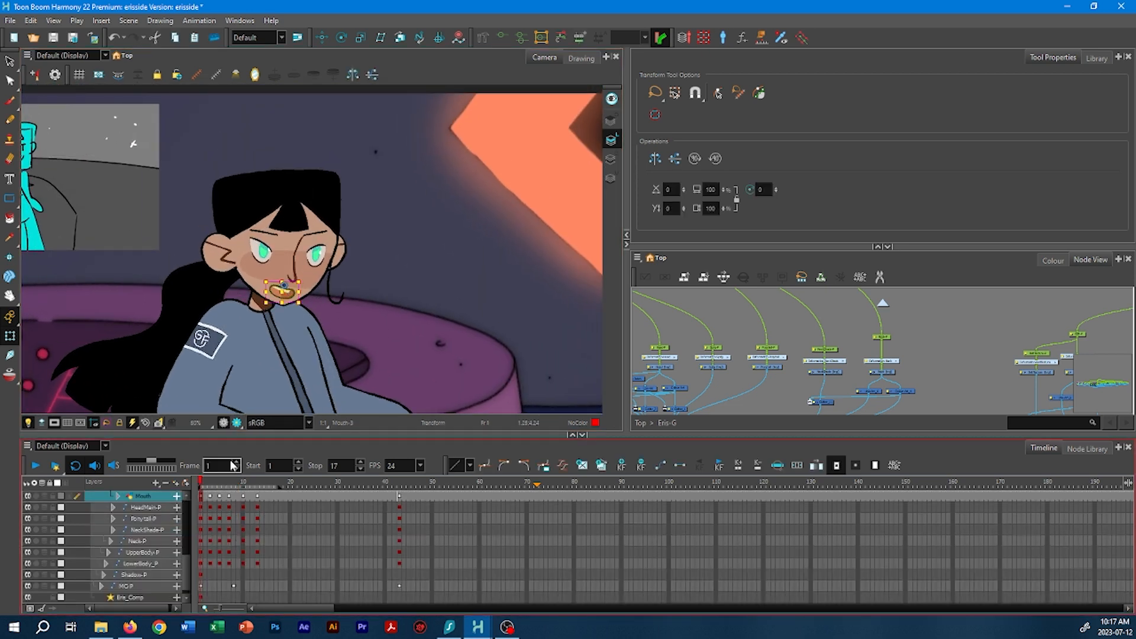
pyautogui.scroll(1, 351, 324)
pyautogui.scroll(1, 351, 324)
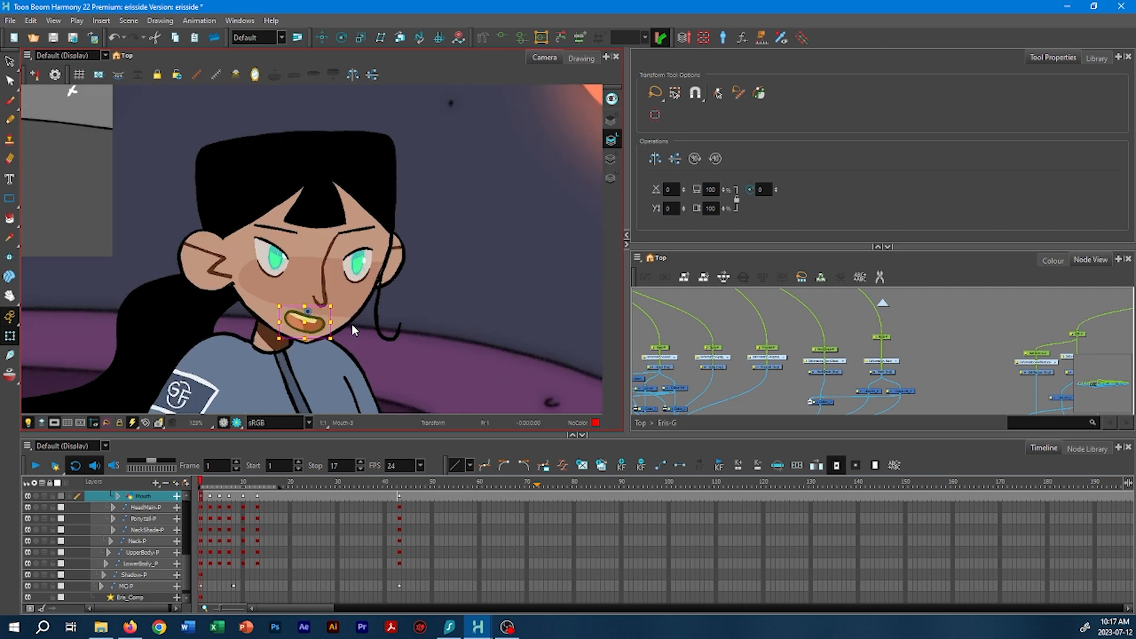
pyautogui.moveTo(203, 483); pyautogui.dragTo(124, 506)
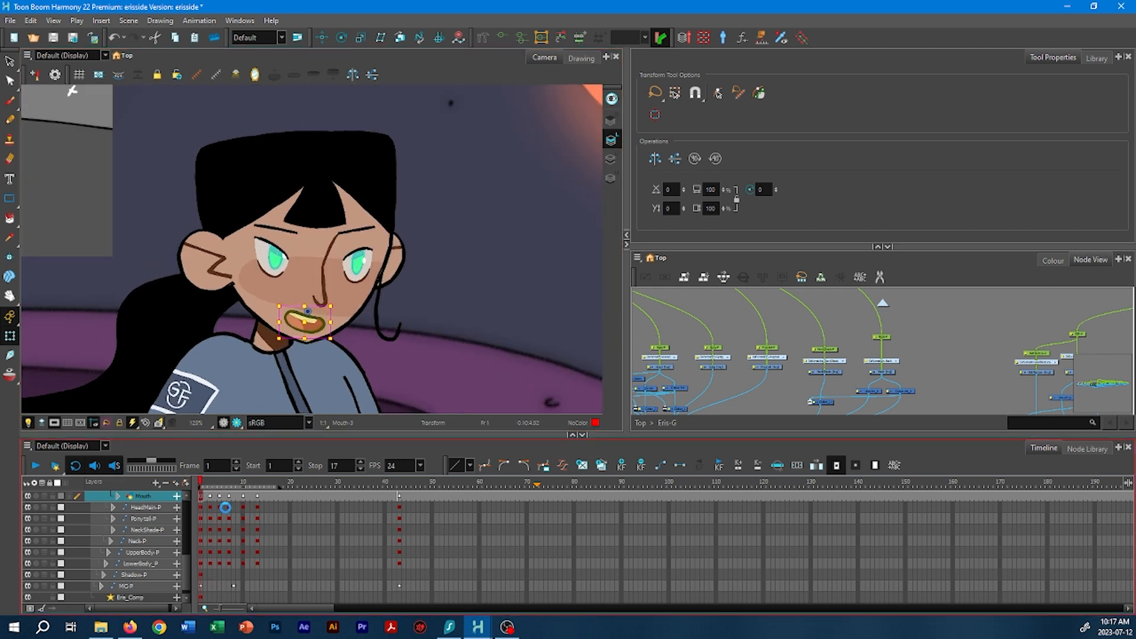
pyautogui.moveTo(207, 486); pyautogui.dragTo(245, 501)
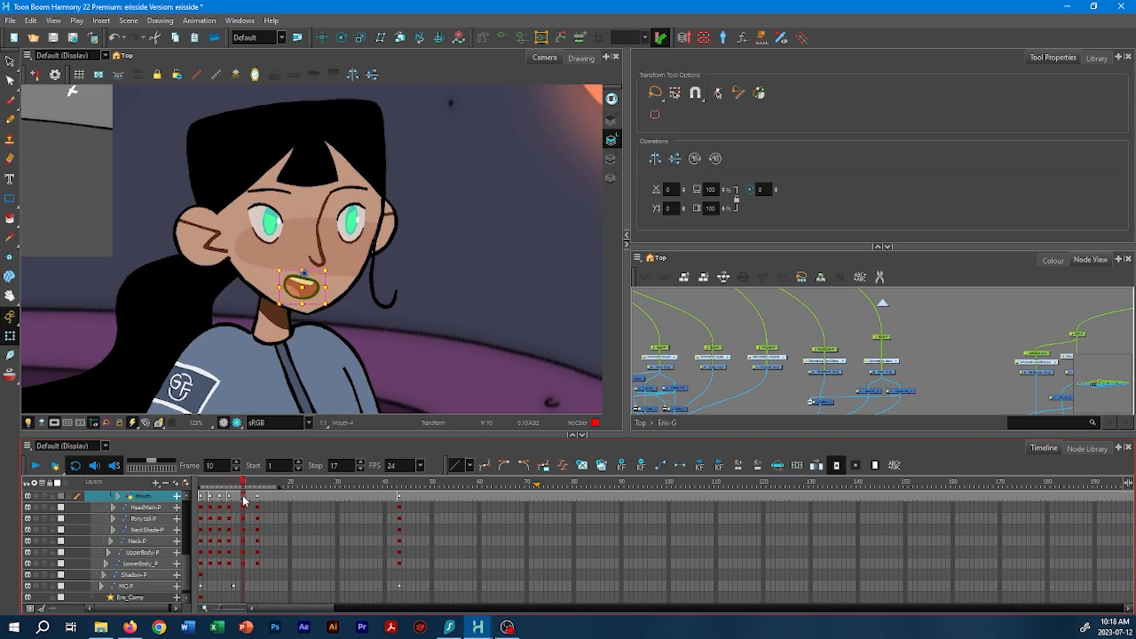
pyautogui.press('[')
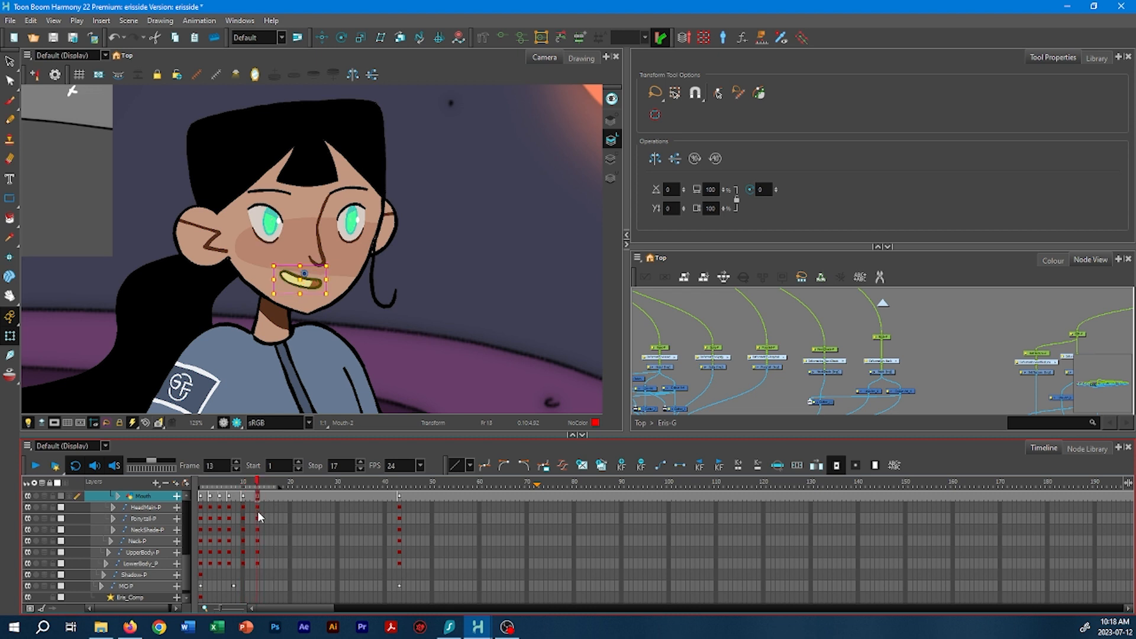
# - Zoom out to the full character and play the opening animation with its mouth shapes
pyautogui.click(403, 353)
pyautogui.press('1')
pyautogui.press('1')
pyautogui.press('1')
pyautogui.click(37, 465)
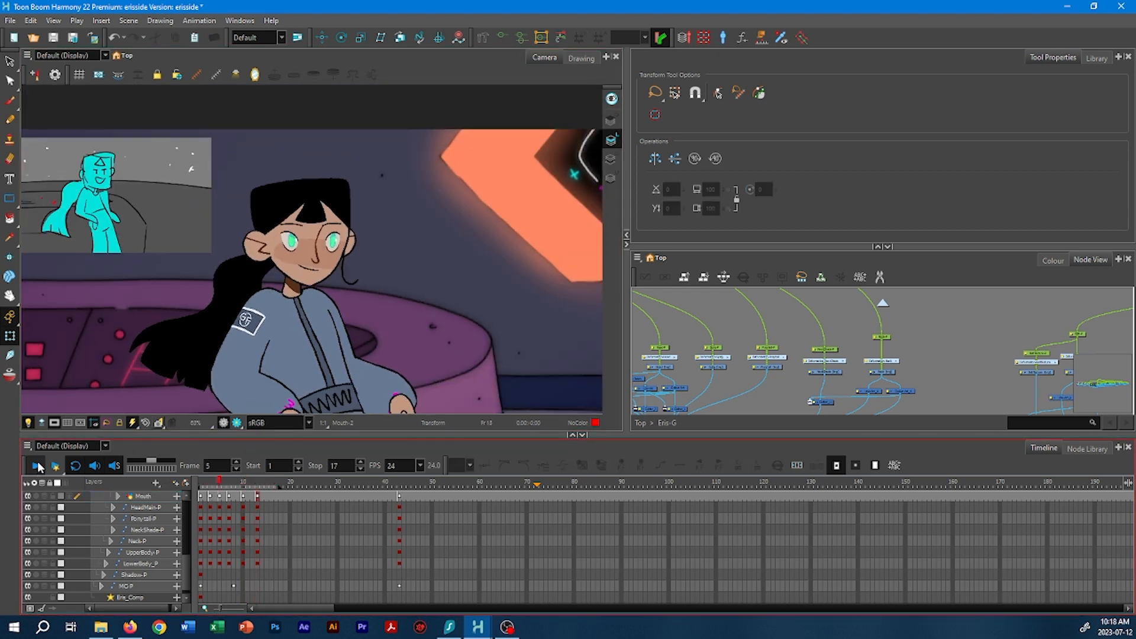
pyautogui.click(36, 465)
# - Add a Mouth-P keyframe at frame 17 and slightly stretch the mouth at frame 13
pyautogui.scroll(2, 371, 201)
pyautogui.scroll(4, 314, 248)
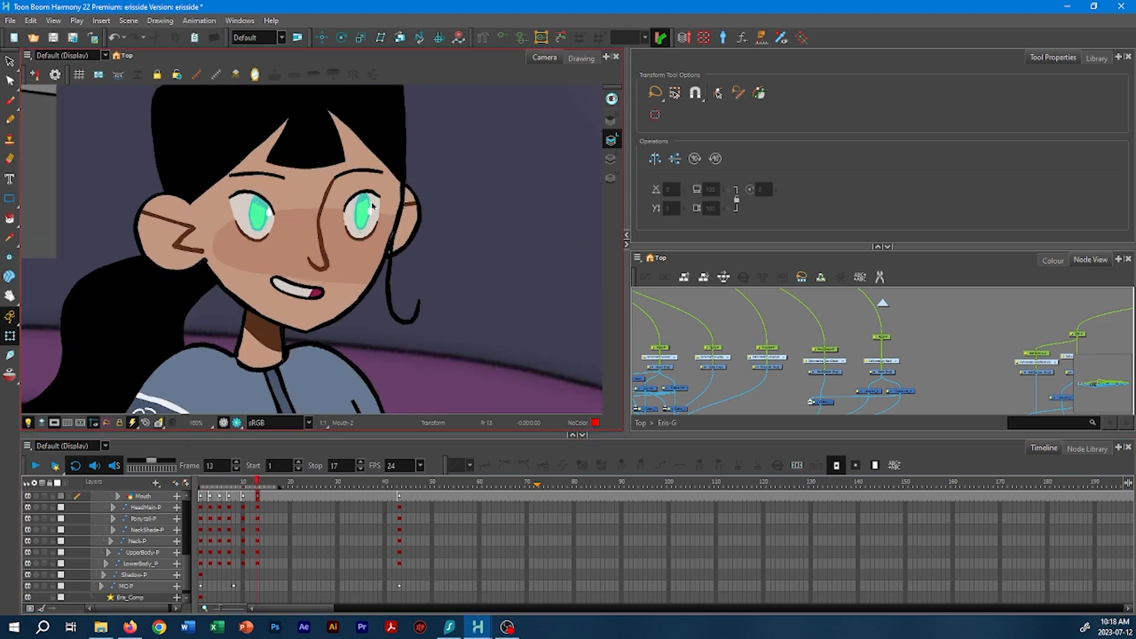
pyautogui.click(303, 302)
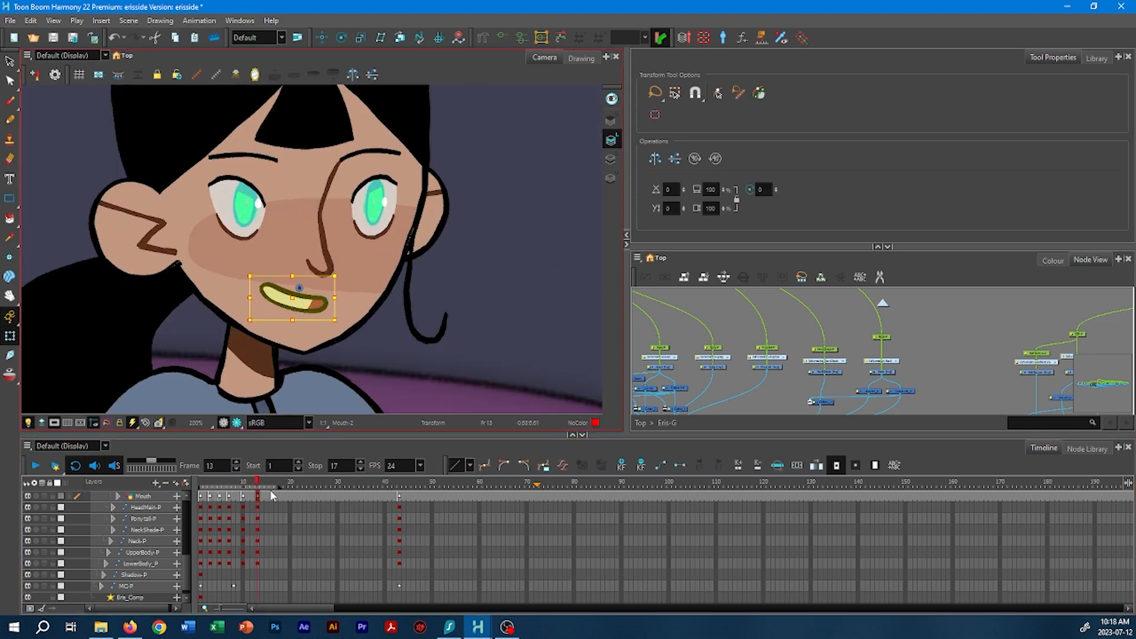
pyautogui.click(278, 496)
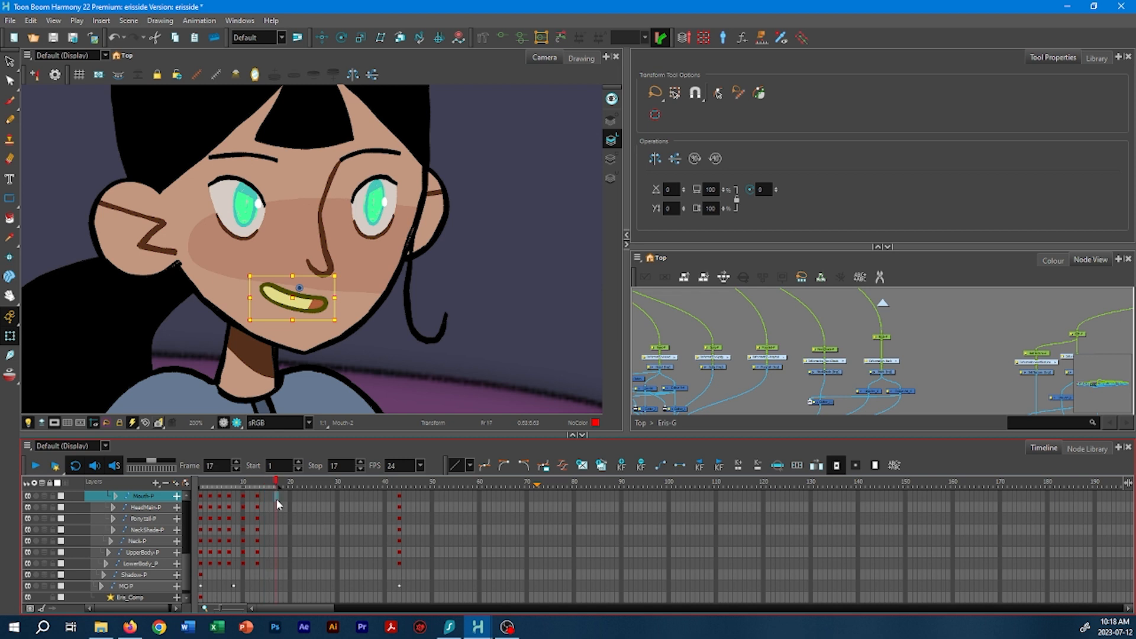
pyautogui.press('F6')
pyautogui.click(257, 496)
pyautogui.moveTo(402, 330); pyautogui.dragTo(355, 274)
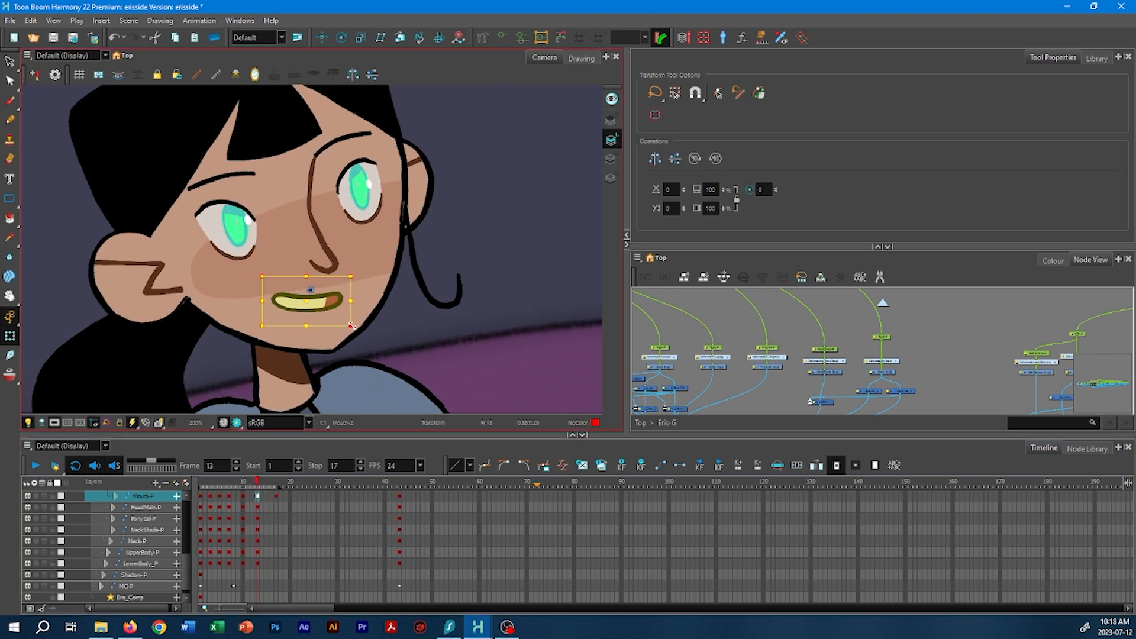
# - Key Mouth-P at frame 15 with stop-motion keyframes through the mouth's settle, and set the playback stop to frame 20
pyautogui.click(267, 497)
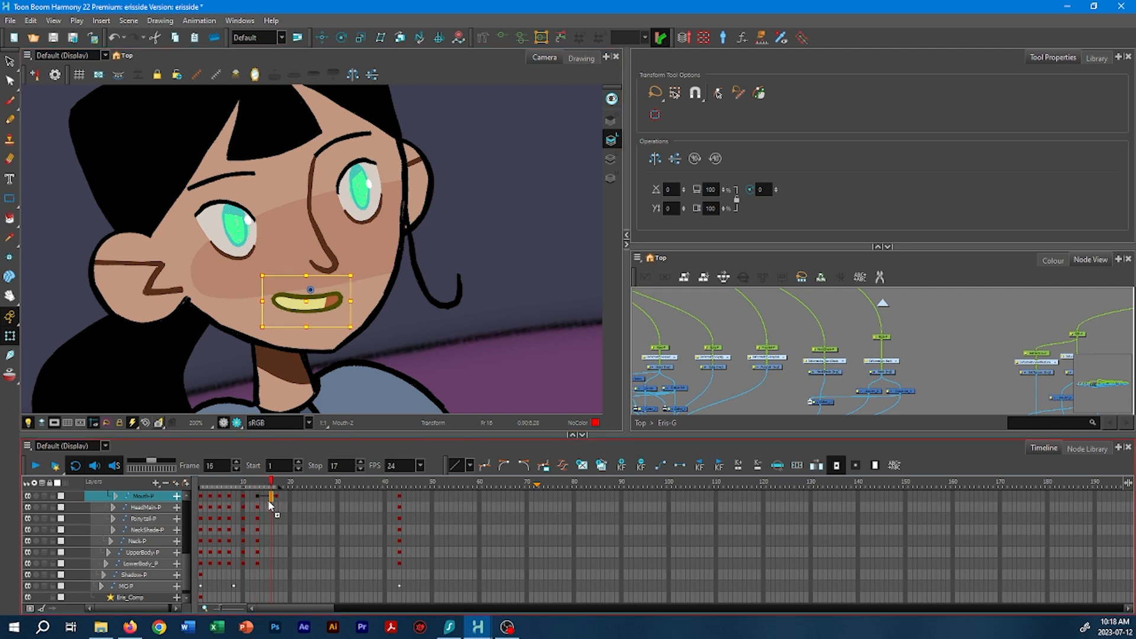
pyautogui.moveTo(253, 497); pyautogui.dragTo(290, 488)
pyautogui.hotkey('ctrl', 'k')
pyautogui.click(414, 355)
pyautogui.click(453, 367)
# - Reset the camera view's rotation and play the animation to check the mouth settle
pyautogui.scroll(-2, 377, 189)
pyautogui.click(54, 23)
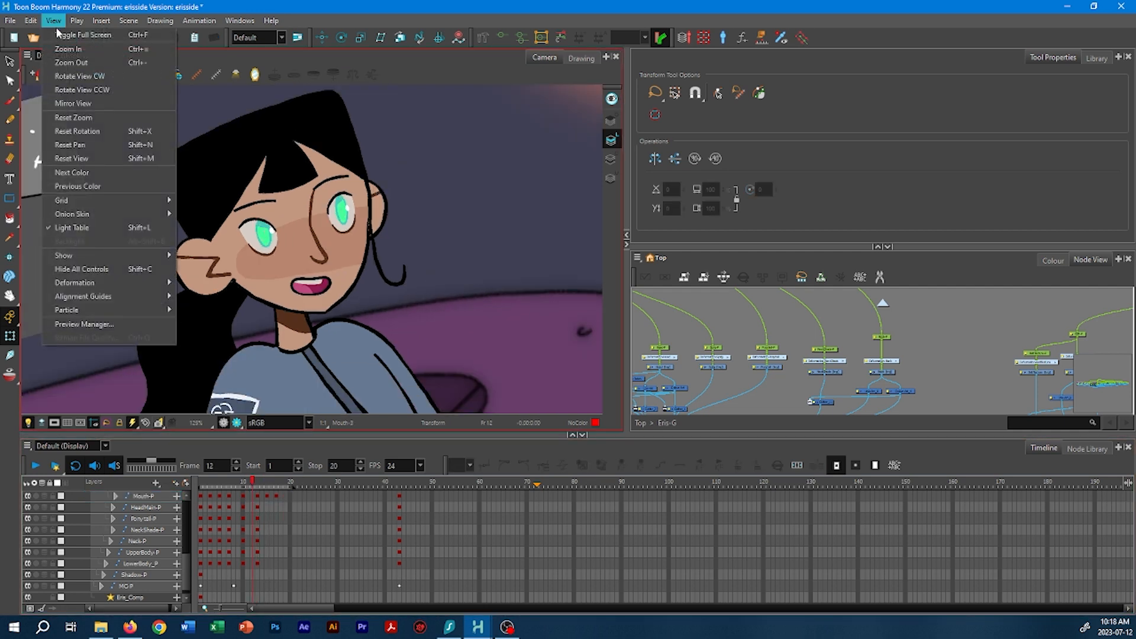
pyautogui.click(101, 132)
pyautogui.scroll(-5, 375, 281)
pyautogui.click(35, 465)
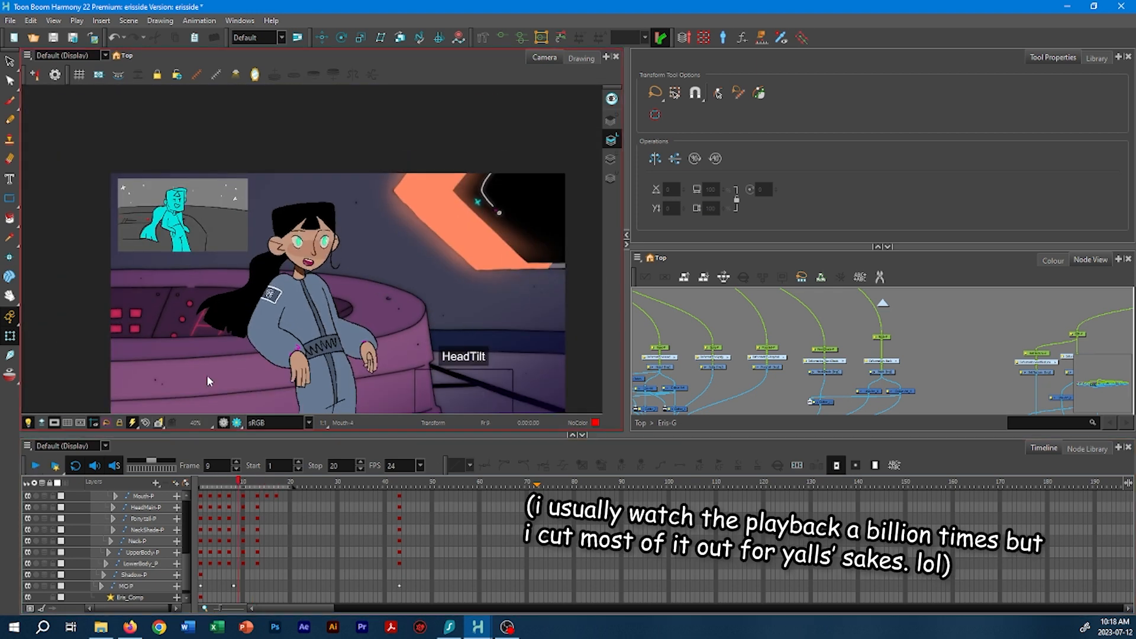
pyautogui.scroll(1, 360, 269)
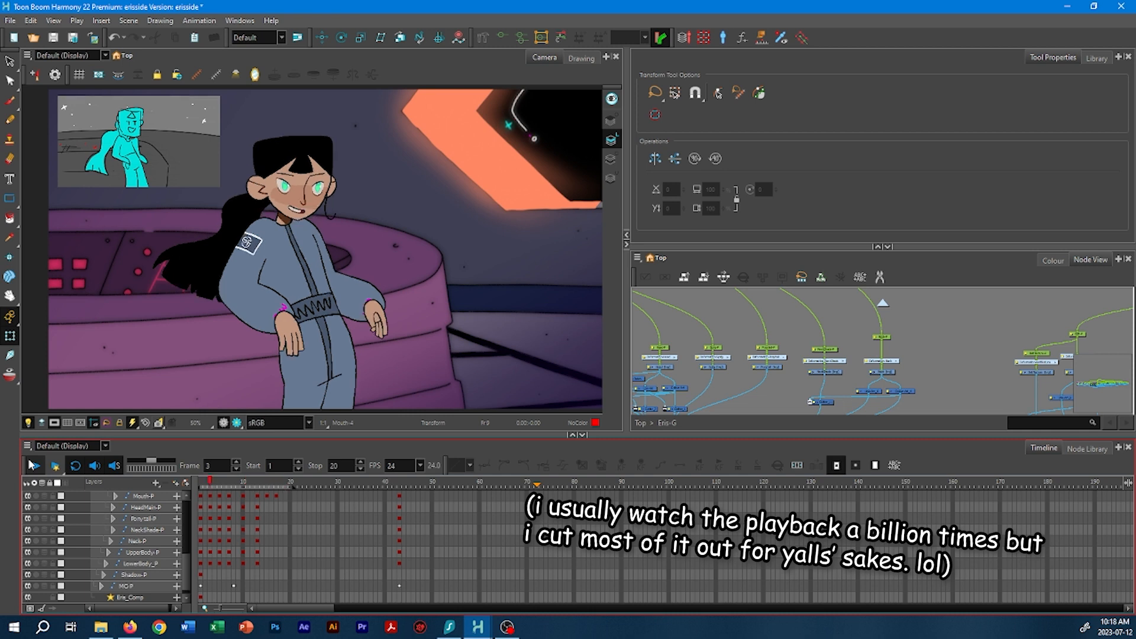
pyautogui.click(32, 465)
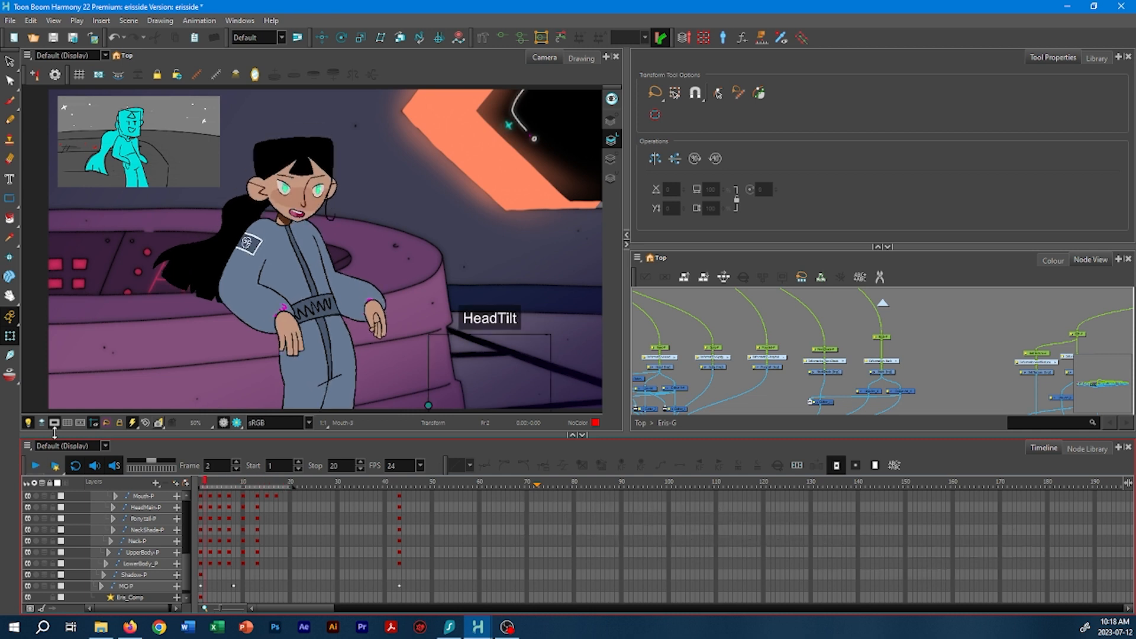
# - Examine the Hand-P_1 hand poses closely from frame 1 through frame 13
pyautogui.moveTo(198, 493); pyautogui.dragTo(261, 515)
pyautogui.click(292, 337)
pyautogui.click(378, 318)
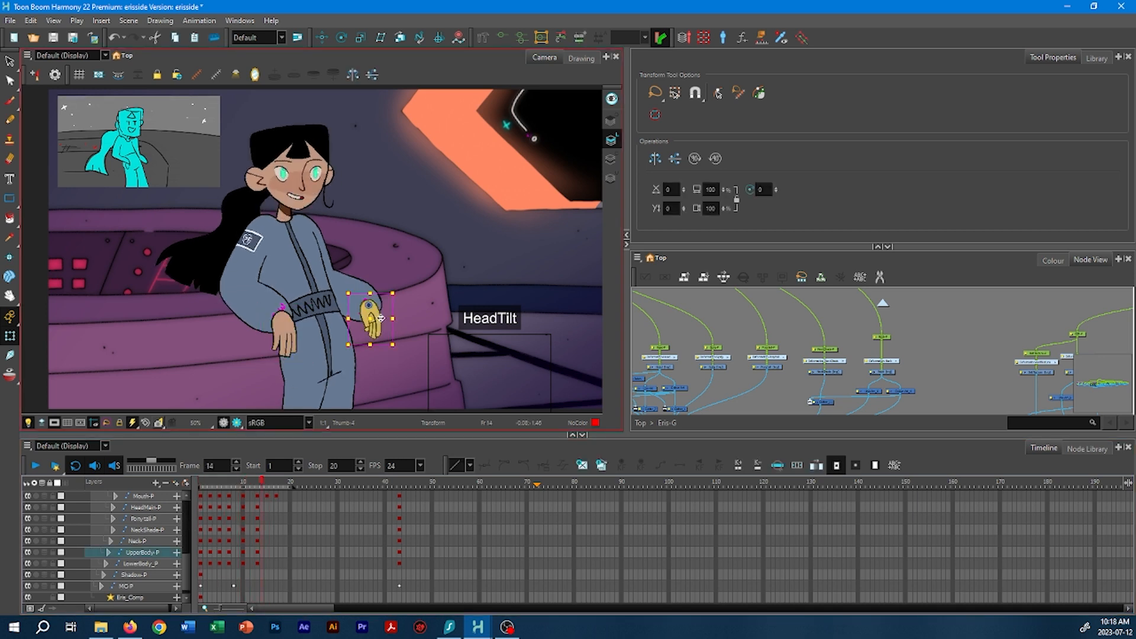
pyautogui.moveTo(279, 486); pyautogui.dragTo(211, 482)
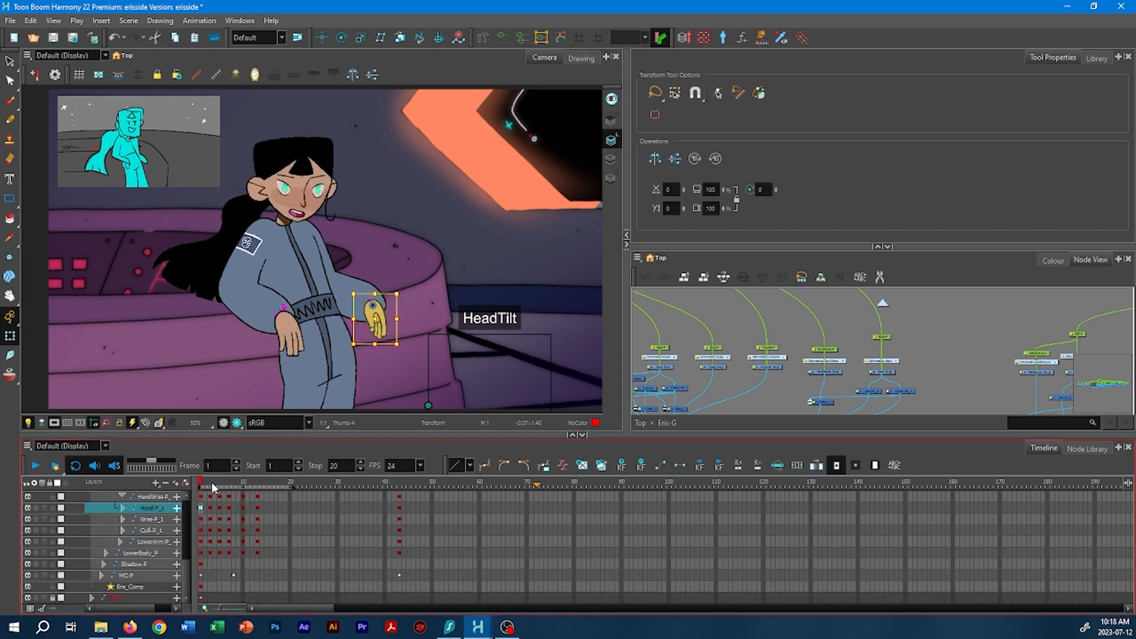
pyautogui.scroll(3, 417, 297)
pyautogui.press('.')
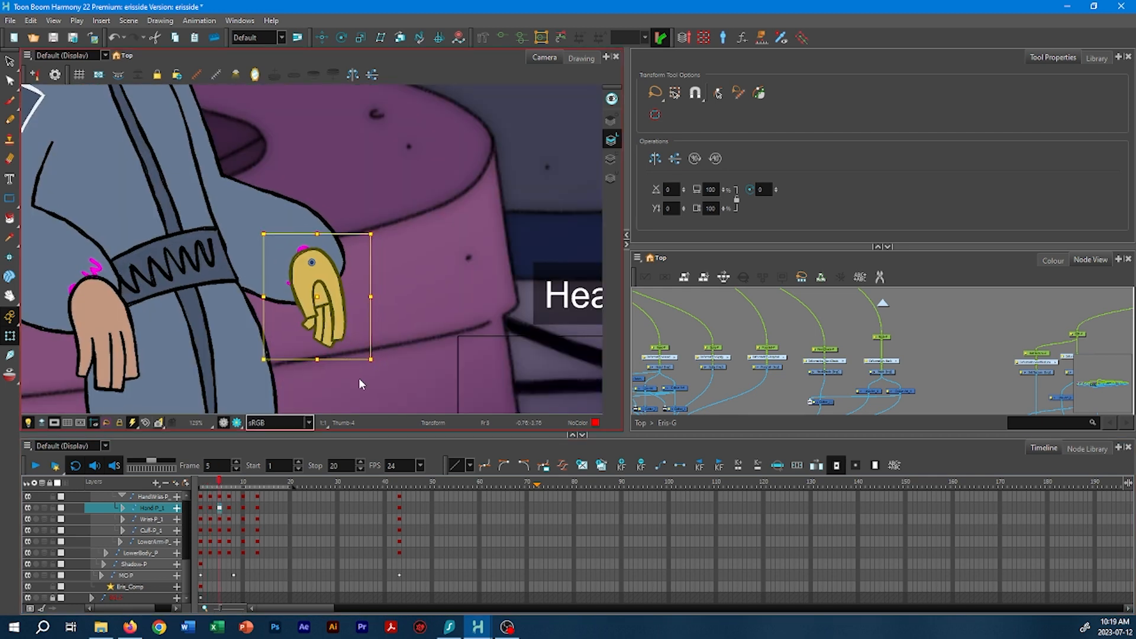
pyautogui.moveTo(215, 509); pyautogui.dragTo(257, 510)
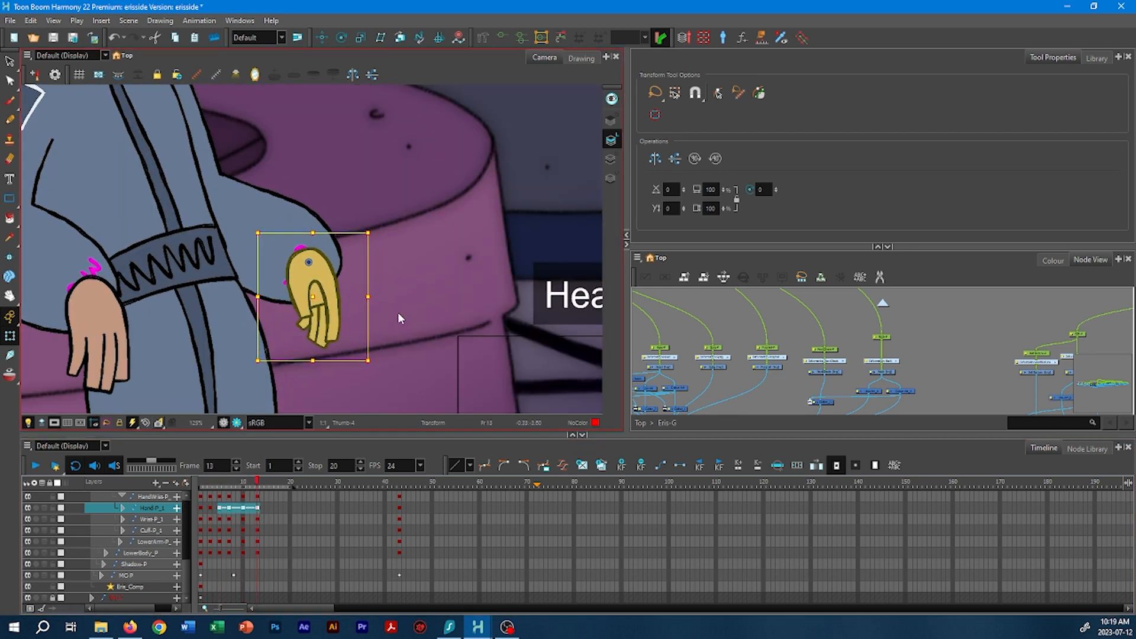
pyautogui.press('Escape')
pyautogui.scroll(-5, 384, 308)
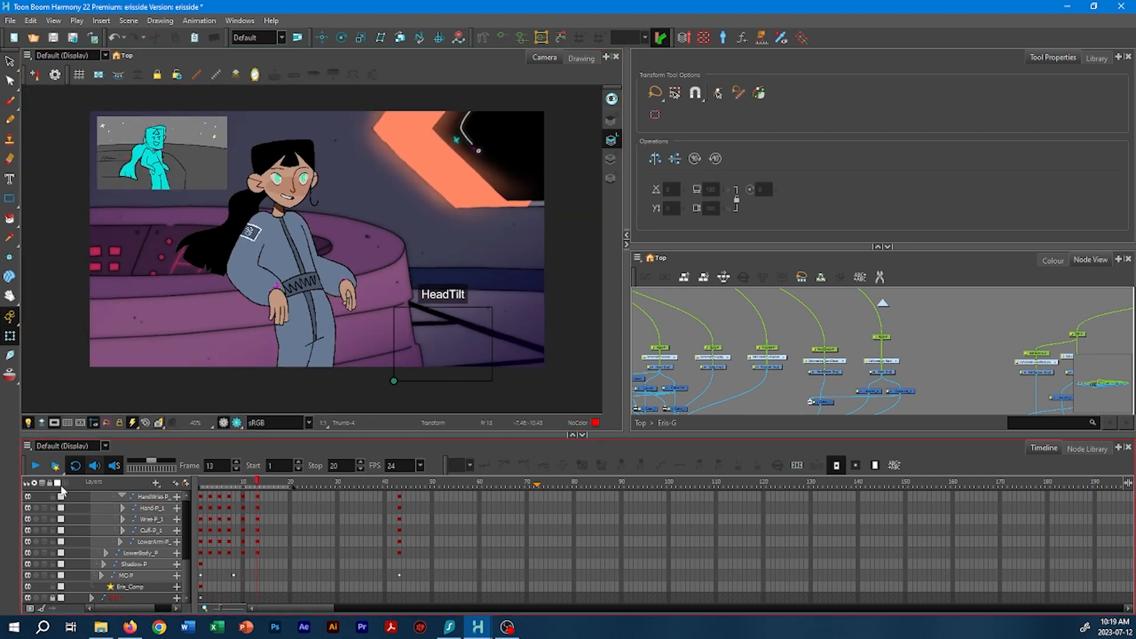
# - Play the animation, collapse the Eris-P layers, and review the change into the frame 43 pose
pyautogui.click(35, 466)
pyautogui.scroll(5, 198, 533)
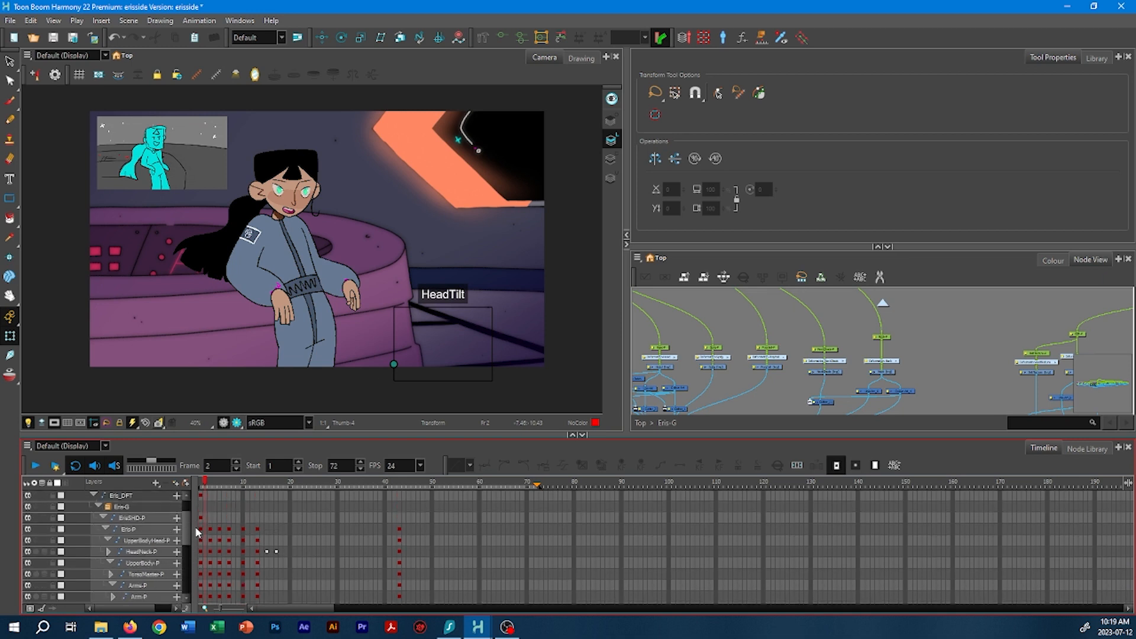
pyautogui.click(106, 529)
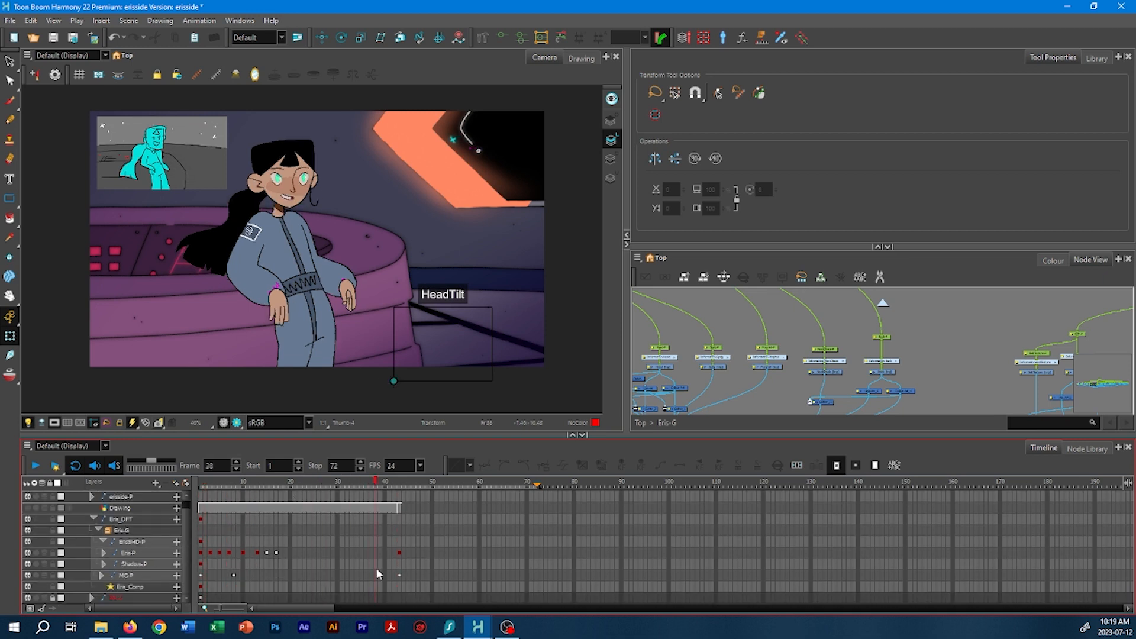
pyautogui.click(407, 561)
pyautogui.click(409, 554)
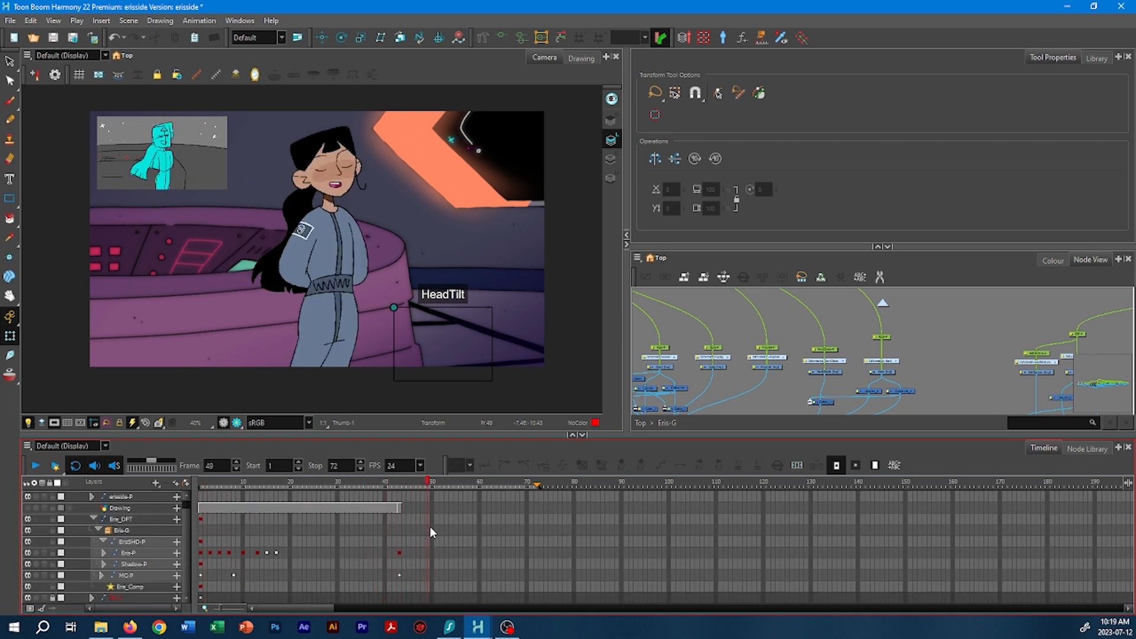
# - Add Eris-P in-between keyframes at frames 35, 37, 39 and 41 leading into the frame 43 pose
pyautogui.moveTo(430, 526); pyautogui.dragTo(382, 532)
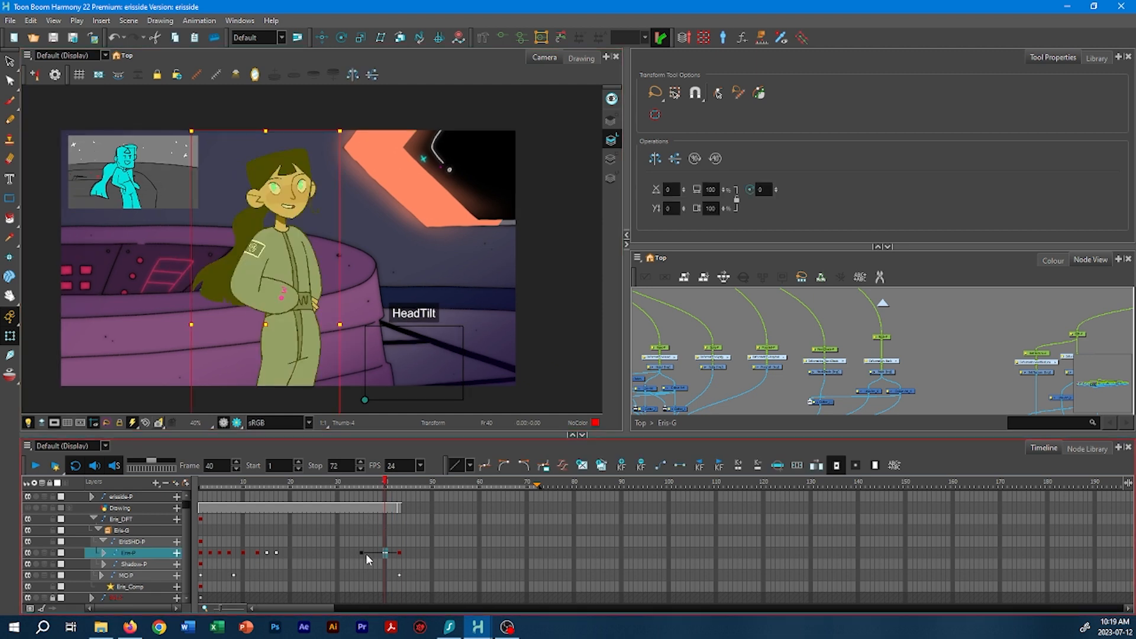
pyautogui.click(371, 556)
pyautogui.press('F6')
pyautogui.click(390, 556)
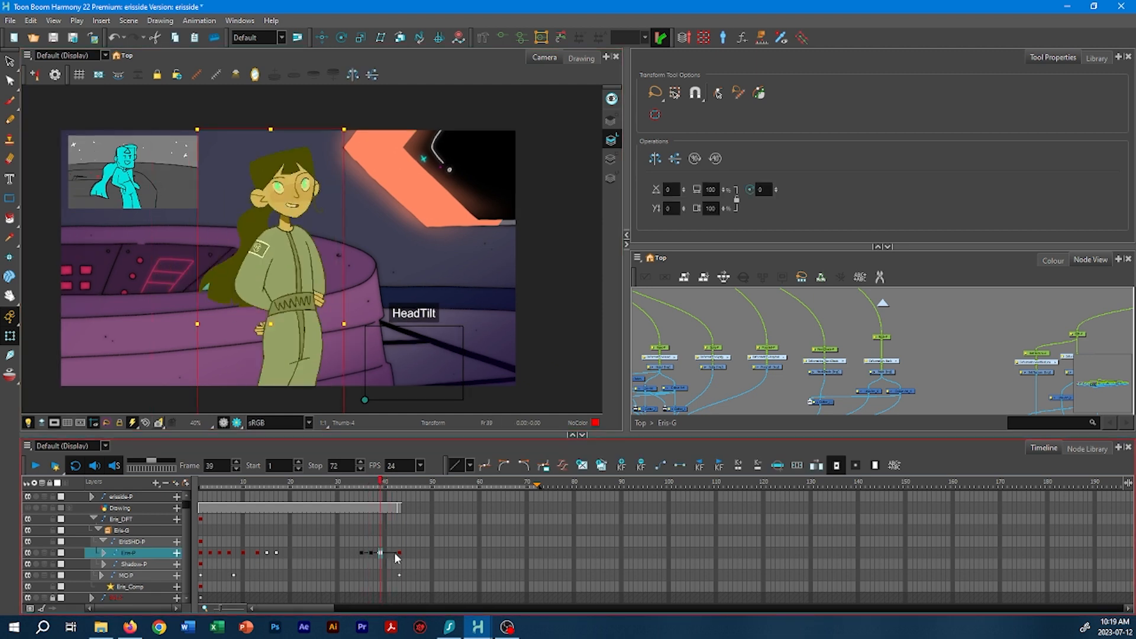
pyautogui.click(391, 555)
pyautogui.click(436, 406)
# - Set the playback range to frames 26–48 and play the transition between the two poses
pyautogui.moveTo(388, 484); pyautogui.dragTo(340, 497)
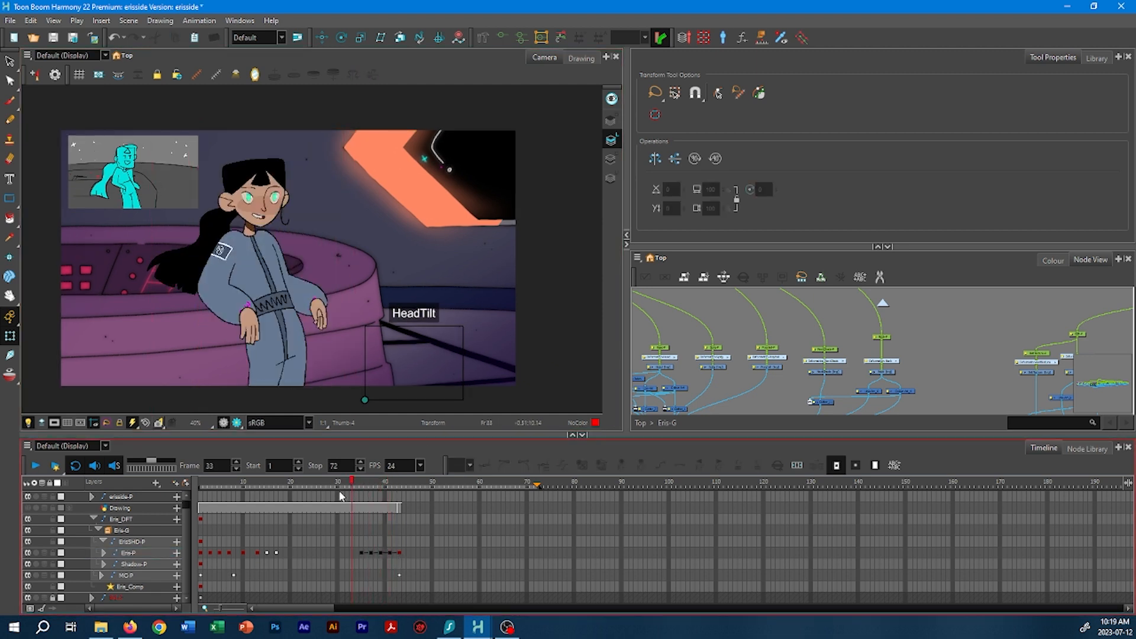
pyautogui.click(426, 489)
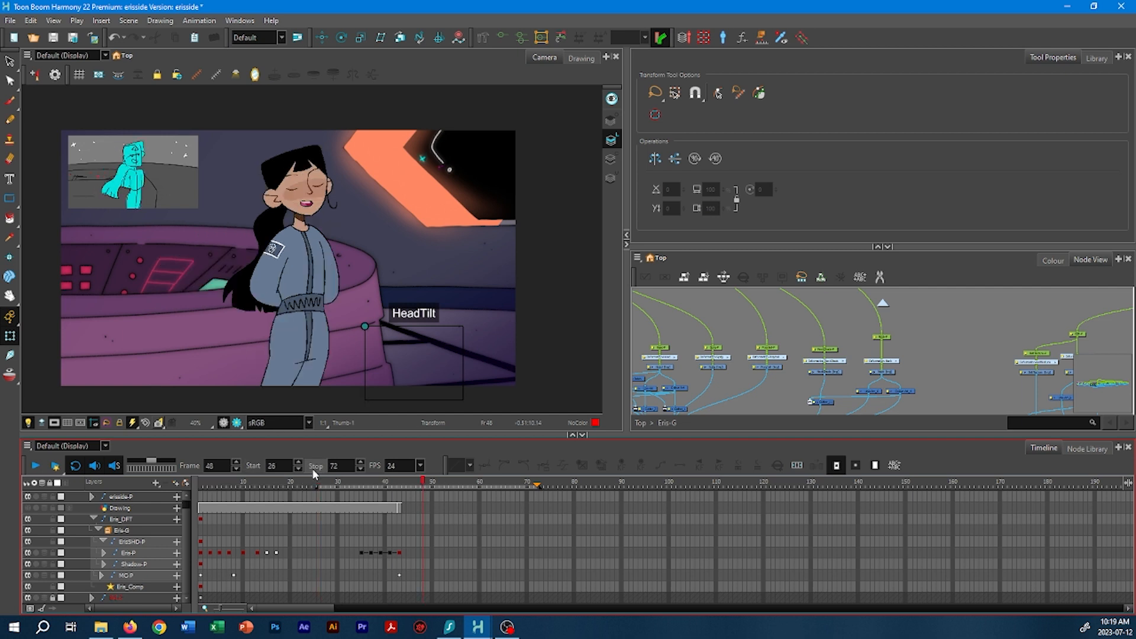
pyautogui.click(34, 466)
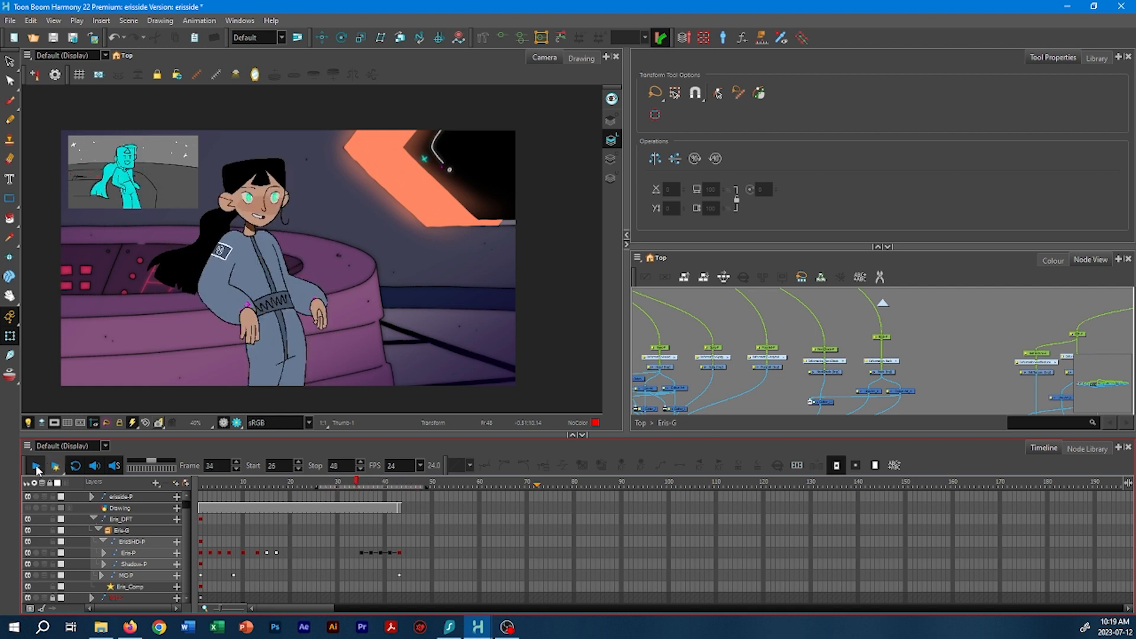
pyautogui.click(37, 467)
# - Close the character's eyes at frame 39 and slightly squash the whole Eris-P rig
pyautogui.click(381, 553)
pyautogui.press('space')
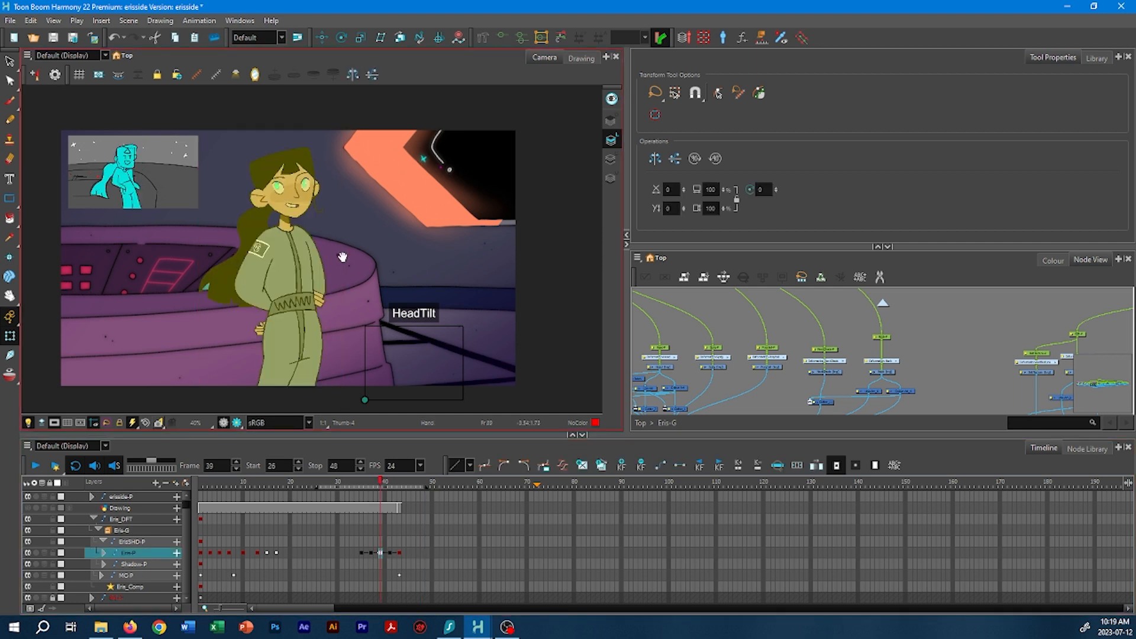
pyautogui.moveTo(343, 257); pyautogui.dragTo(331, 322)
pyautogui.press('space')
pyautogui.scroll(1, 314, 278)
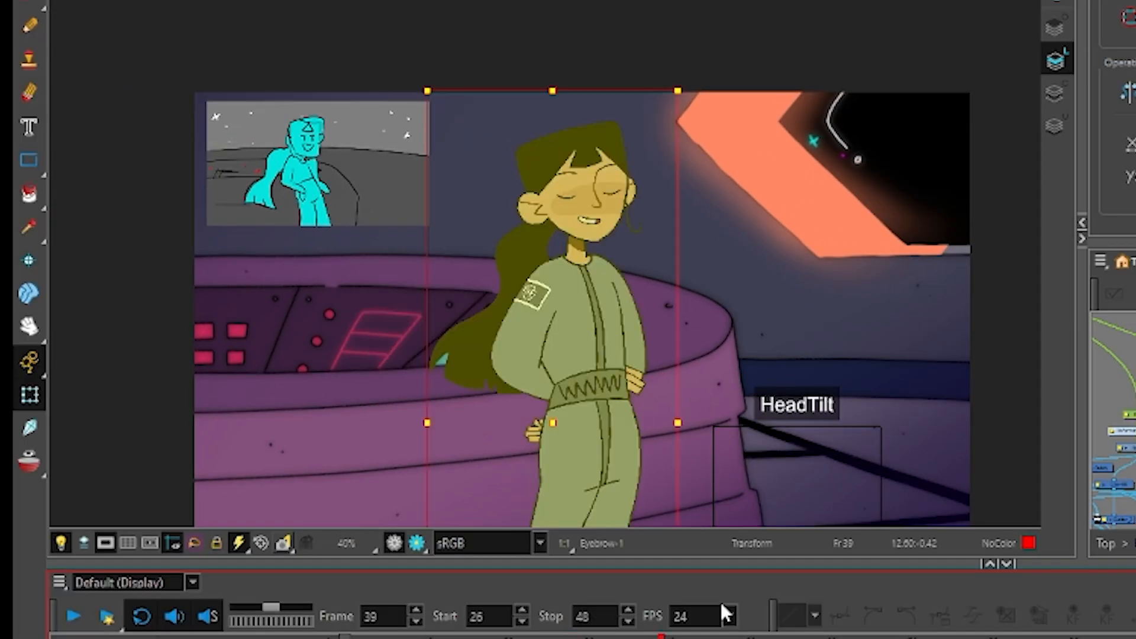
pyautogui.press('space')
pyautogui.moveTo(680, 444); pyautogui.dragTo(685, 333)
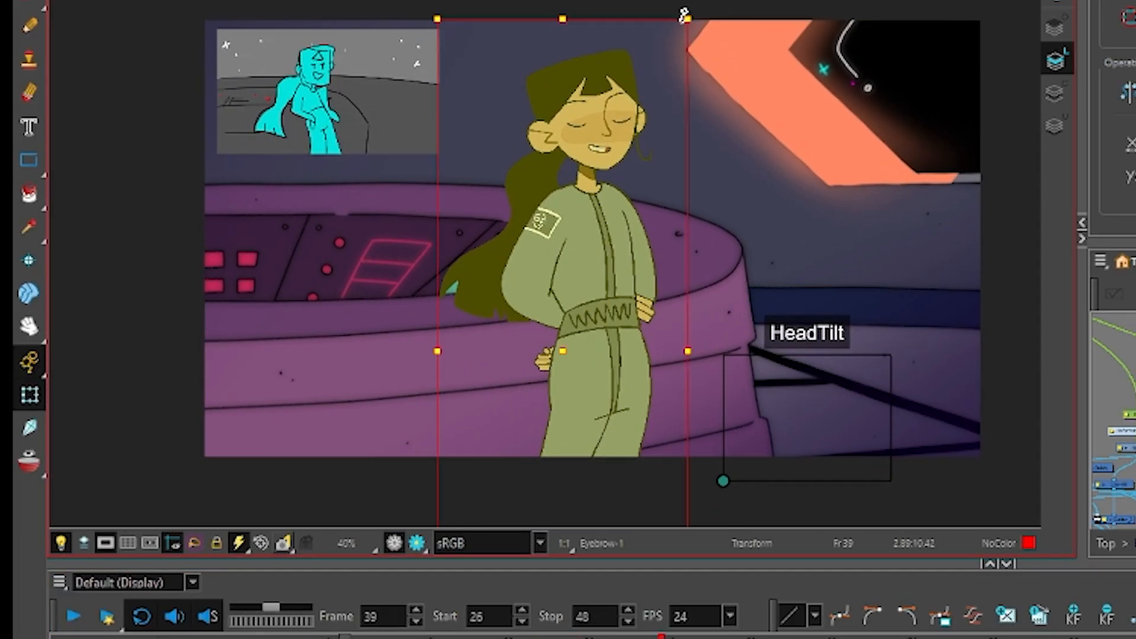
pyautogui.moveTo(689, 22); pyautogui.dragTo(692, 25)
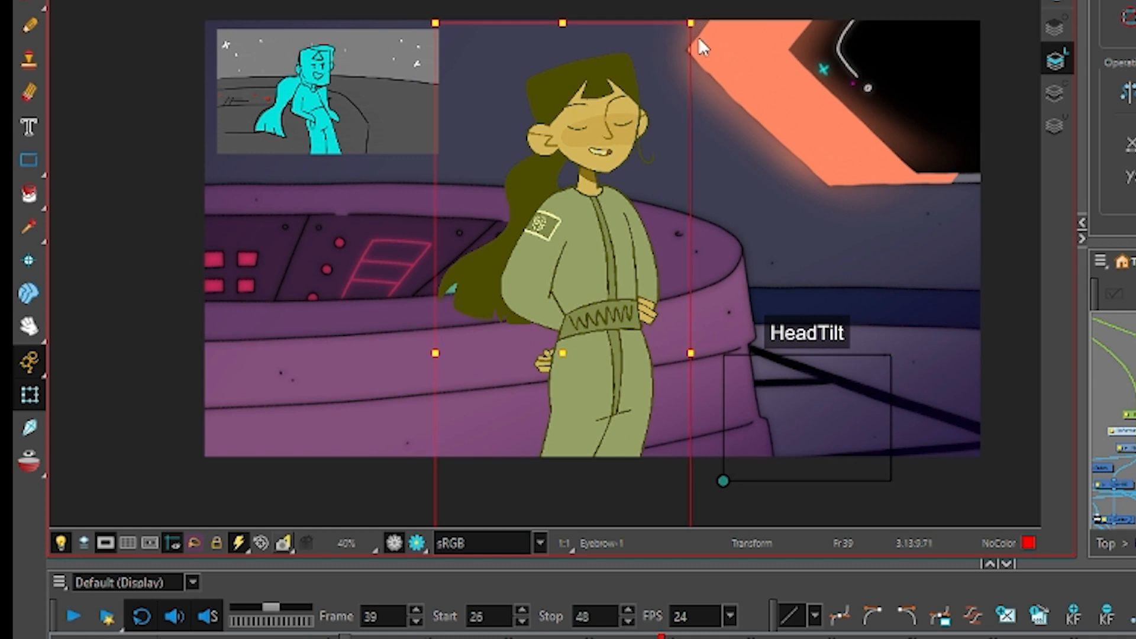
# - Nudge the head down and rotate it slightly clockwise at frame 39
pyautogui.press('Down')
pyautogui.press('Down')
pyautogui.press('Down')
pyautogui.press('Down')
pyautogui.press('Down')
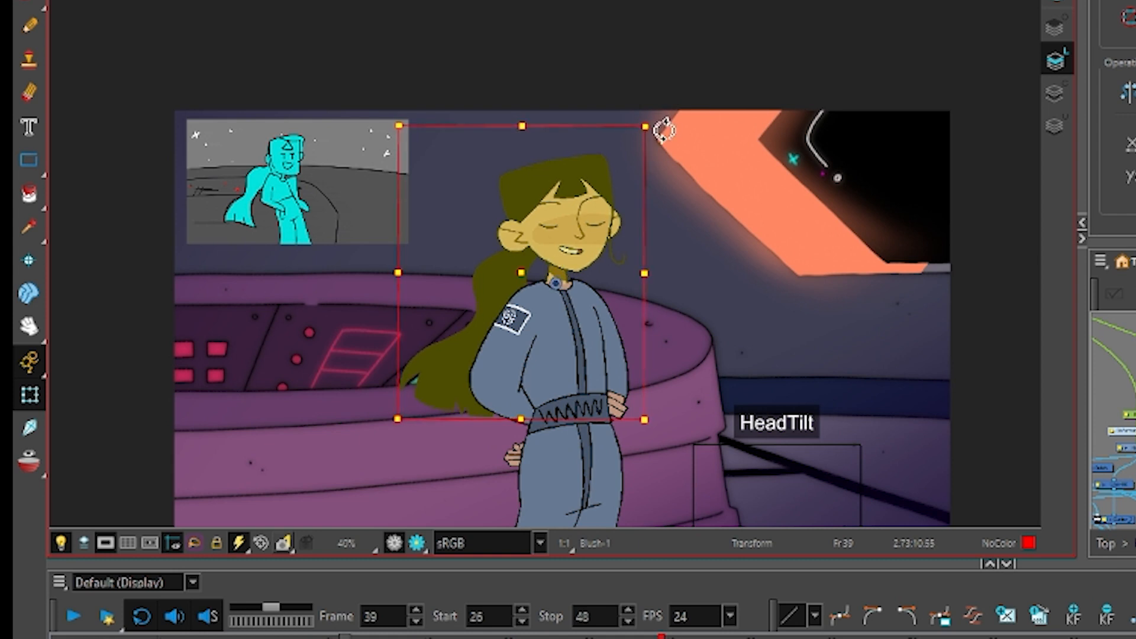
pyautogui.moveTo(664, 130); pyautogui.dragTo(669, 132)
# - Select the facial features group at frame 39 and nudge it slightly down on the head
pyautogui.press('2')
pyautogui.press('2')
pyautogui.press('2')
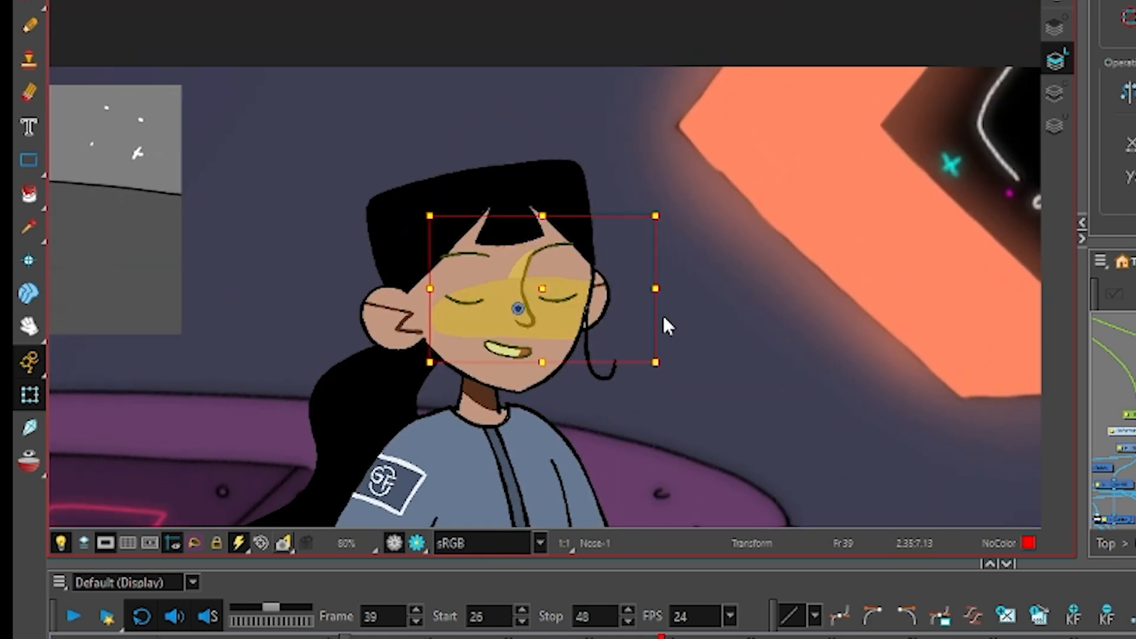
pyautogui.press('b')
pyautogui.hotkey('shift', 'b')
pyautogui.press('Down')
pyautogui.press('Down')
pyautogui.press('Down')
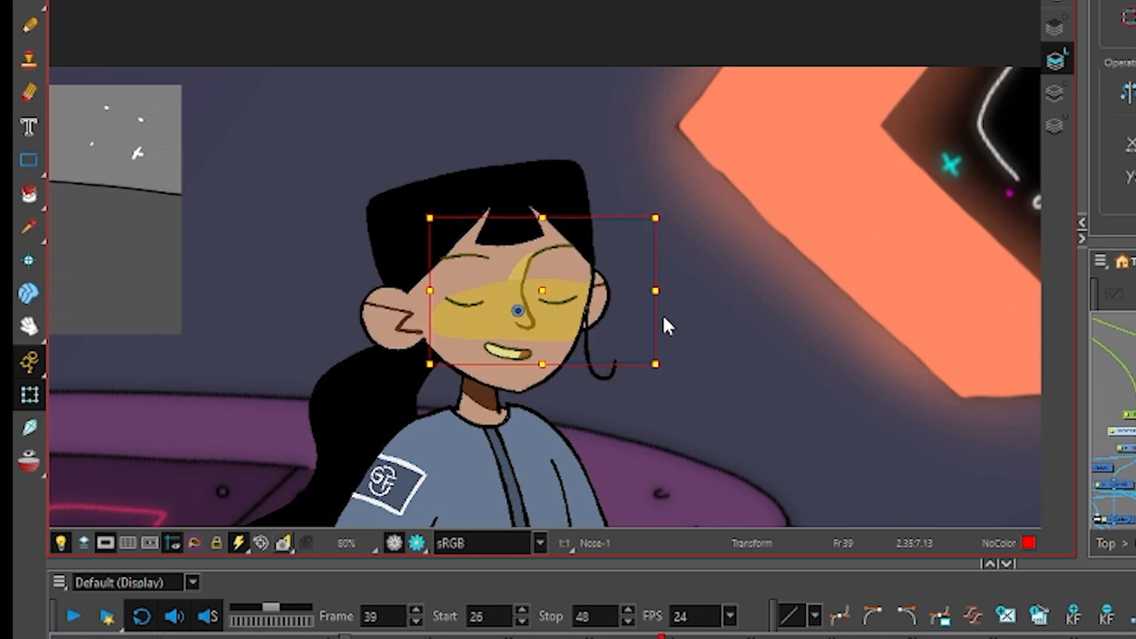
# - Lower both eyebrows slightly at frame 39 and tilt the brow farther from the nose
pyautogui.hotkey('shift', 'b')
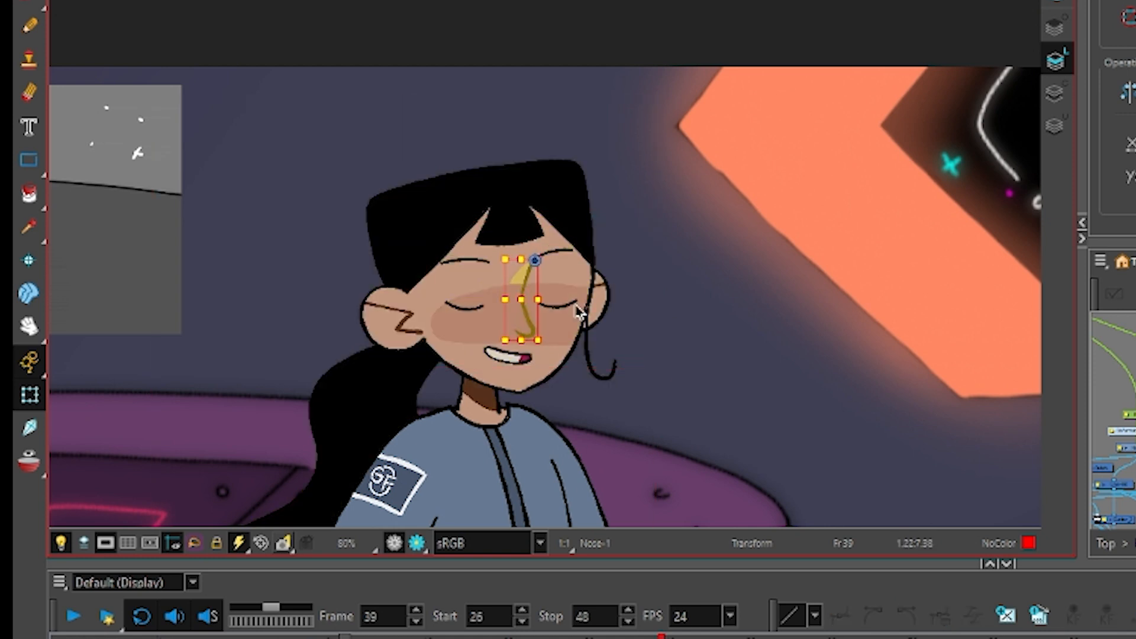
pyautogui.press('/')
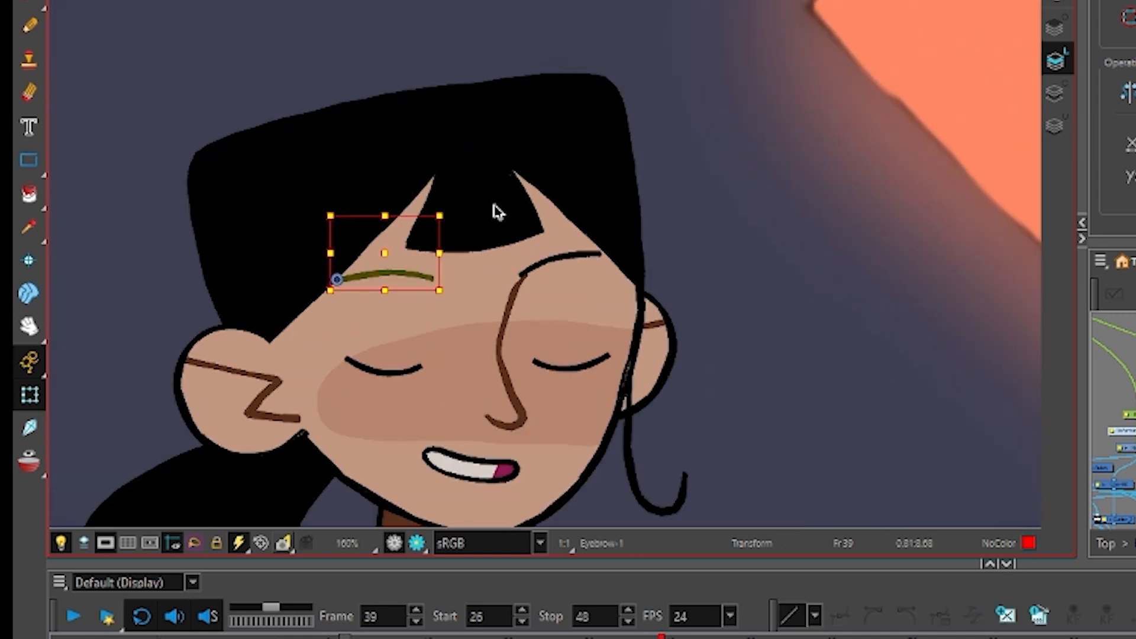
pyautogui.press('Down')
pyautogui.press('Down')
pyautogui.press('Down')
pyautogui.moveTo(445, 283); pyautogui.dragTo(496, 291)
pyautogui.click(526, 271)
pyautogui.press('Down')
pyautogui.press('Down')
pyautogui.press('Down')
pyautogui.press('2')
pyautogui.press('2')
pyautogui.press('2')
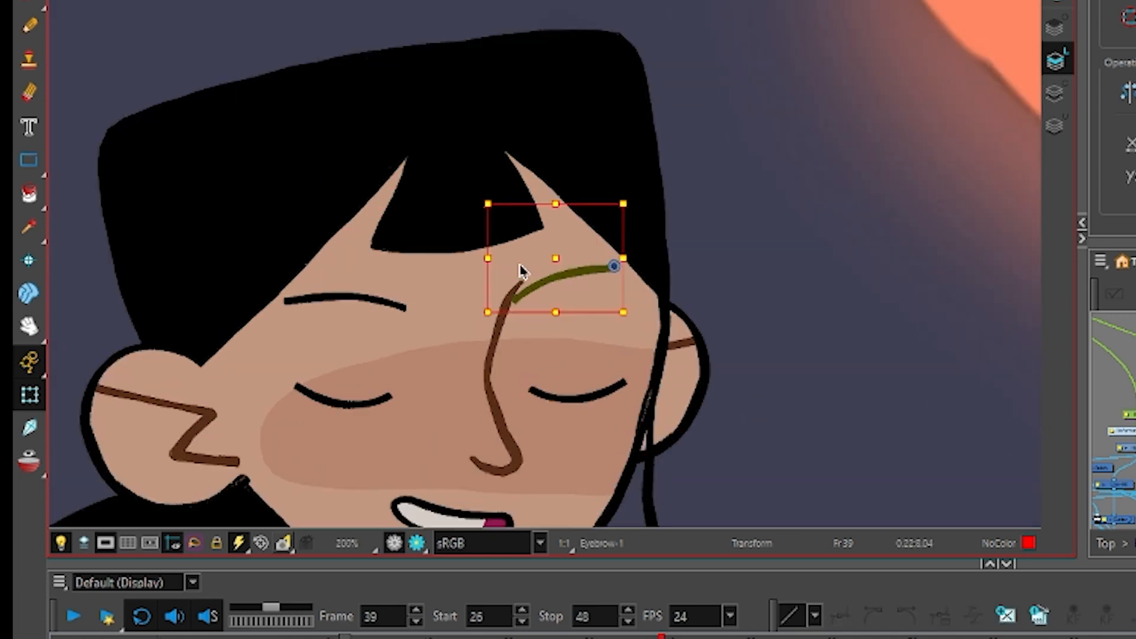
# - Reshape the top of the nose line at frame 39 so it meets the inner end of the adjacent eyebrow
pyautogui.click(460, 408)
pyautogui.moveTo(570, 276); pyautogui.dragTo(742, 122)
pyautogui.hotkey('shift', 'F11')
pyautogui.moveTo(663, 157); pyautogui.dragTo(670, 172)
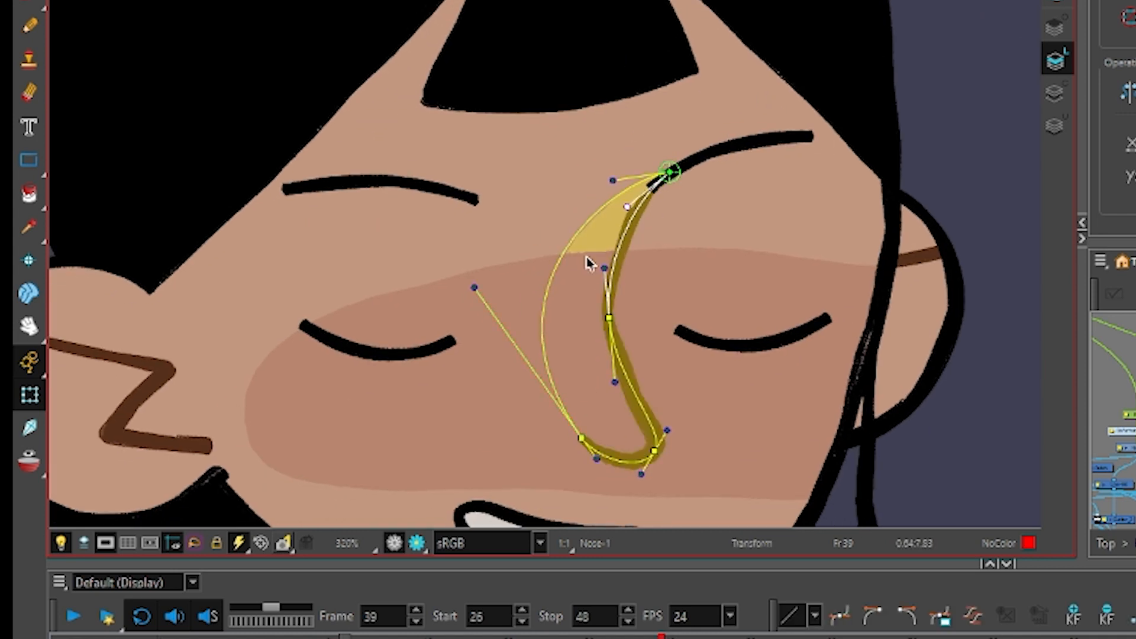
pyautogui.press('1')
pyautogui.press('1')
pyautogui.press('1')
pyautogui.press('1')
# - Examine how the nose line joins the eyebrow from frame 1 through the opening poses
pyautogui.doubleClick(362, 615)
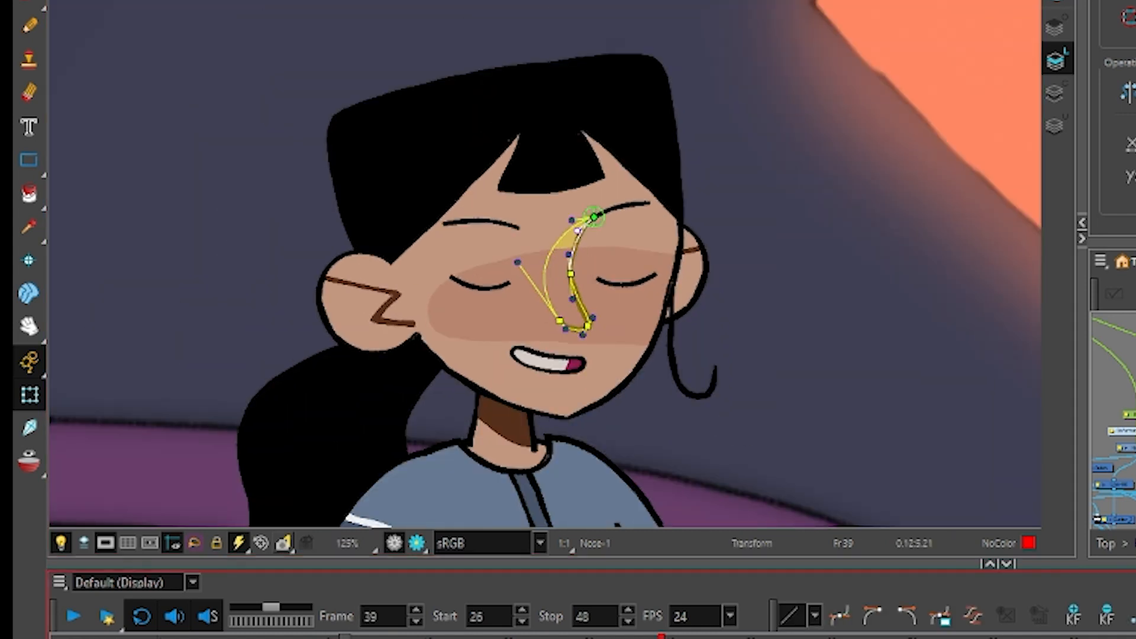
pyautogui.write('1')
pyautogui.press('Return')
pyautogui.moveTo(486, 373); pyautogui.dragTo(558, 407)
pyautogui.press('2')
pyautogui.press('2')
pyautogui.press('2')
pyautogui.press('2')
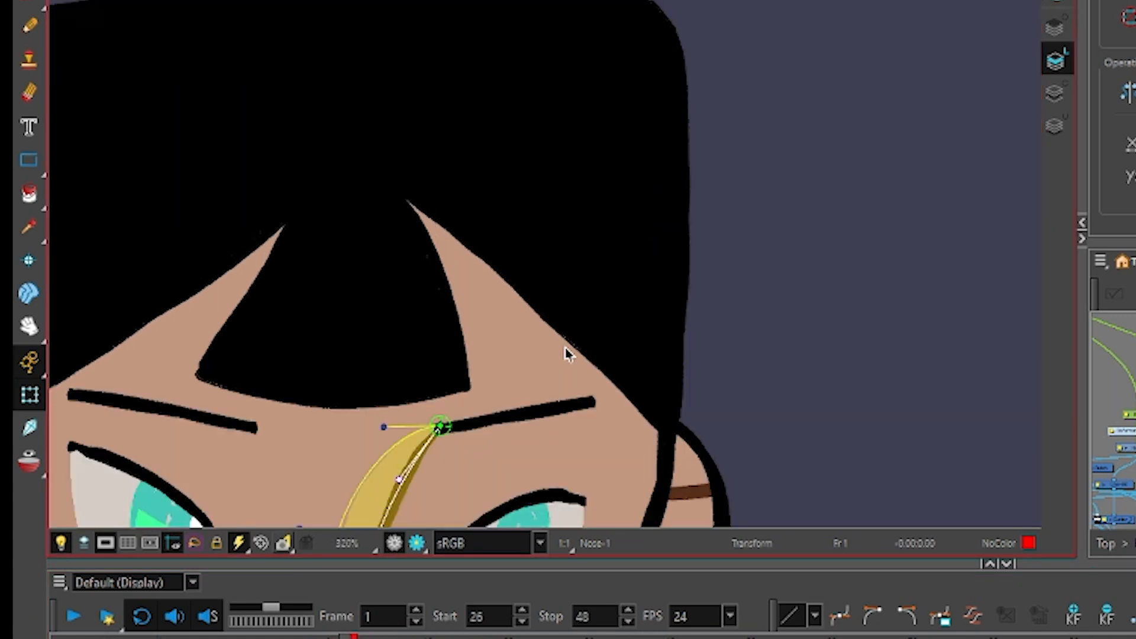
pyautogui.click(371, 637)
pyautogui.moveTo(588, 371); pyautogui.dragTo(724, 215)
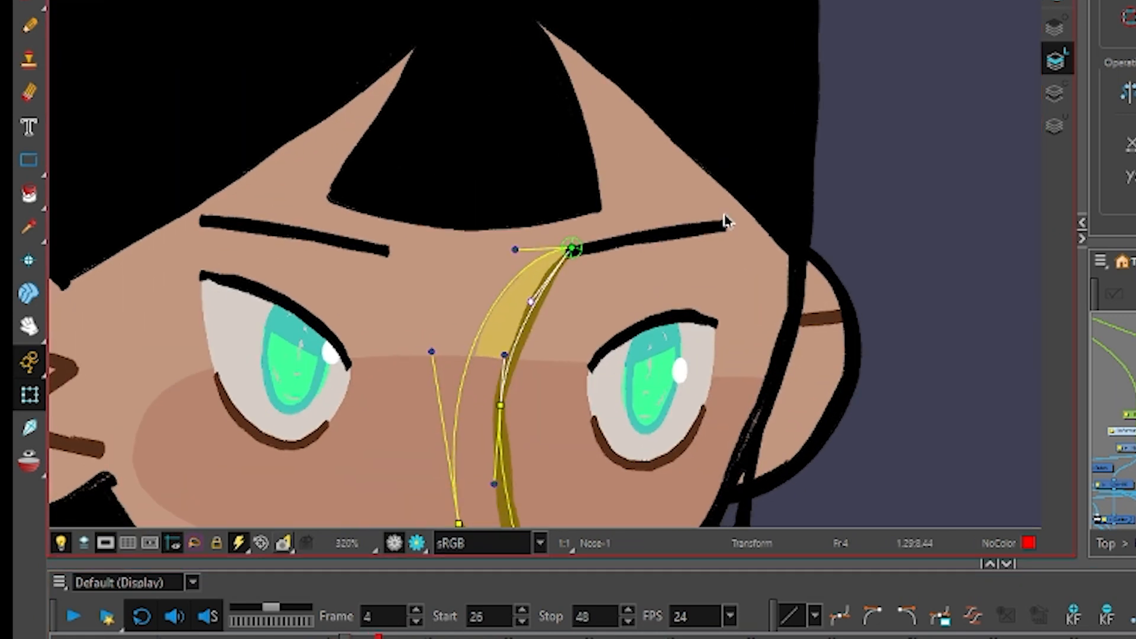
pyautogui.press('.')
pyautogui.press('.')
pyautogui.press('.')
pyautogui.press('.')
pyautogui.press('.')
pyautogui.press('.')
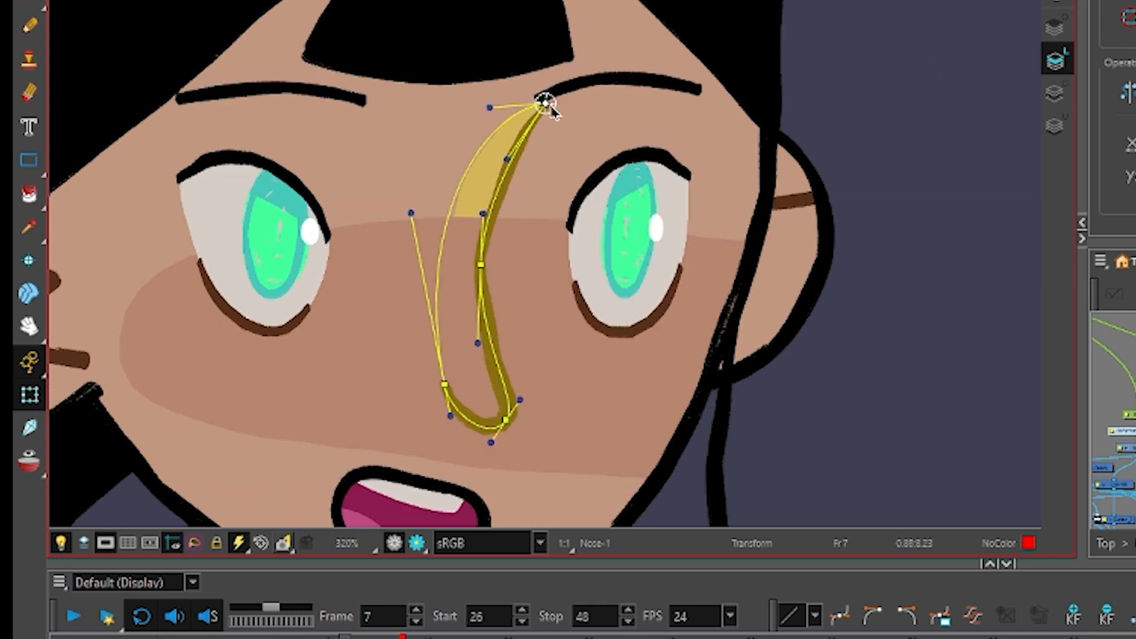
pyautogui.press('.')
pyautogui.press('.')
pyautogui.press('.')
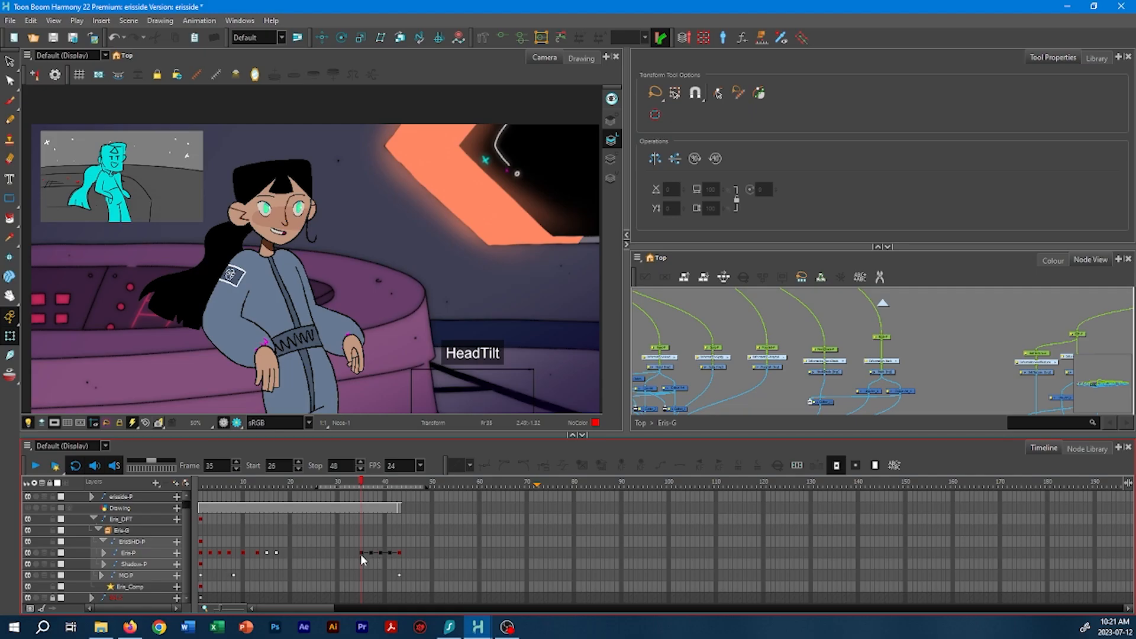
# - Compare the Eris-P poses at frames 35, 39 and 43
pyautogui.click(361, 552)
pyautogui.click(380, 553)
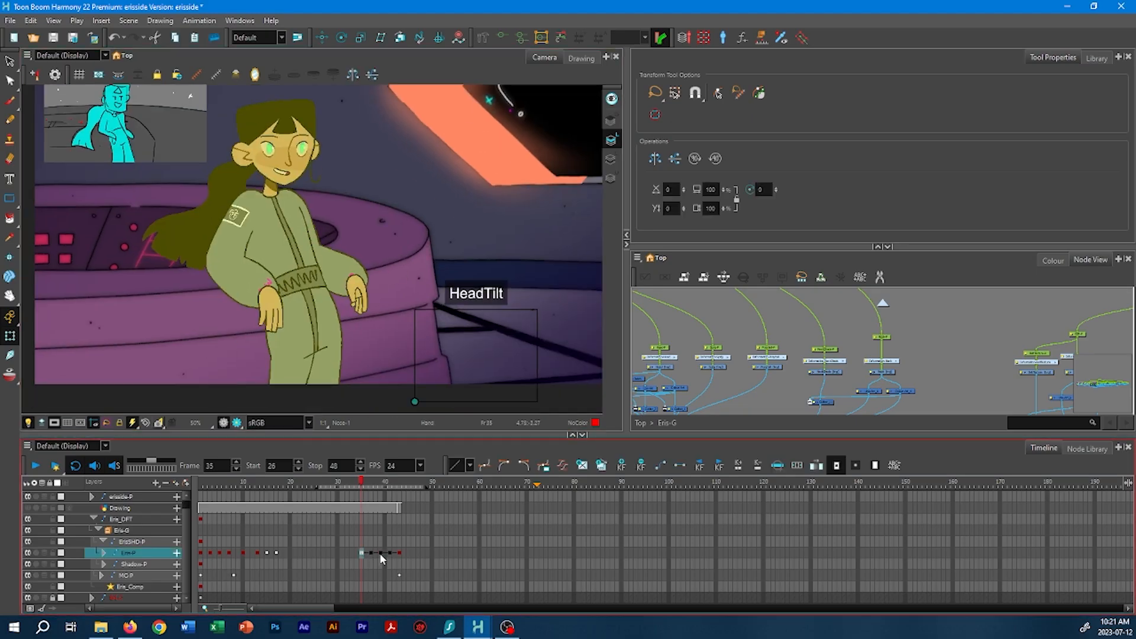
pyautogui.click(400, 553)
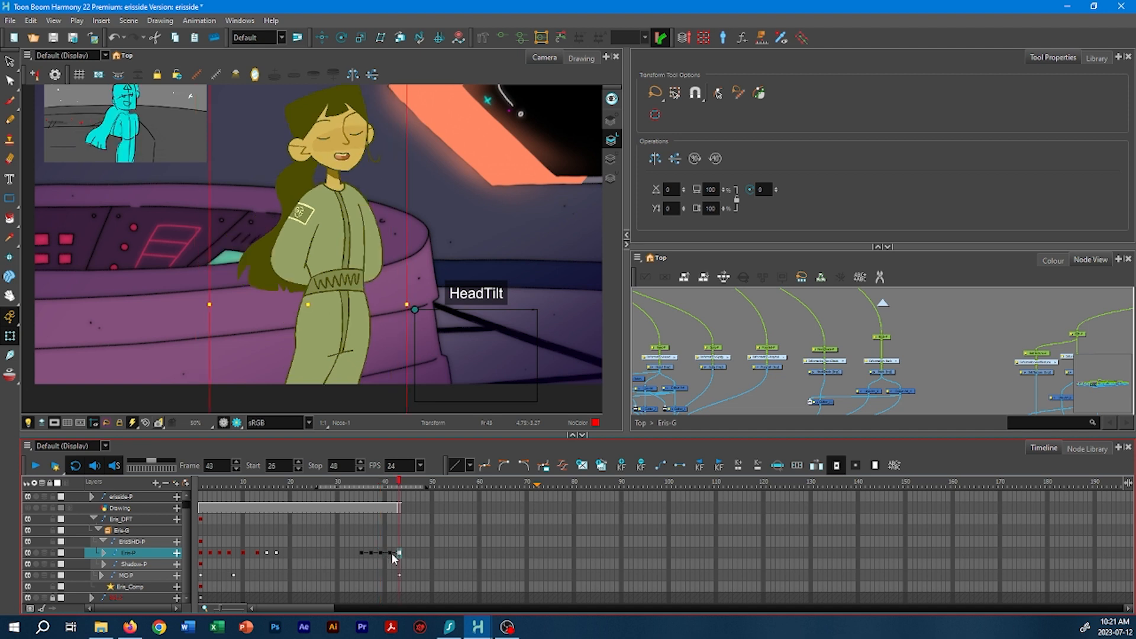
pyautogui.click(380, 553)
pyautogui.click(379, 554)
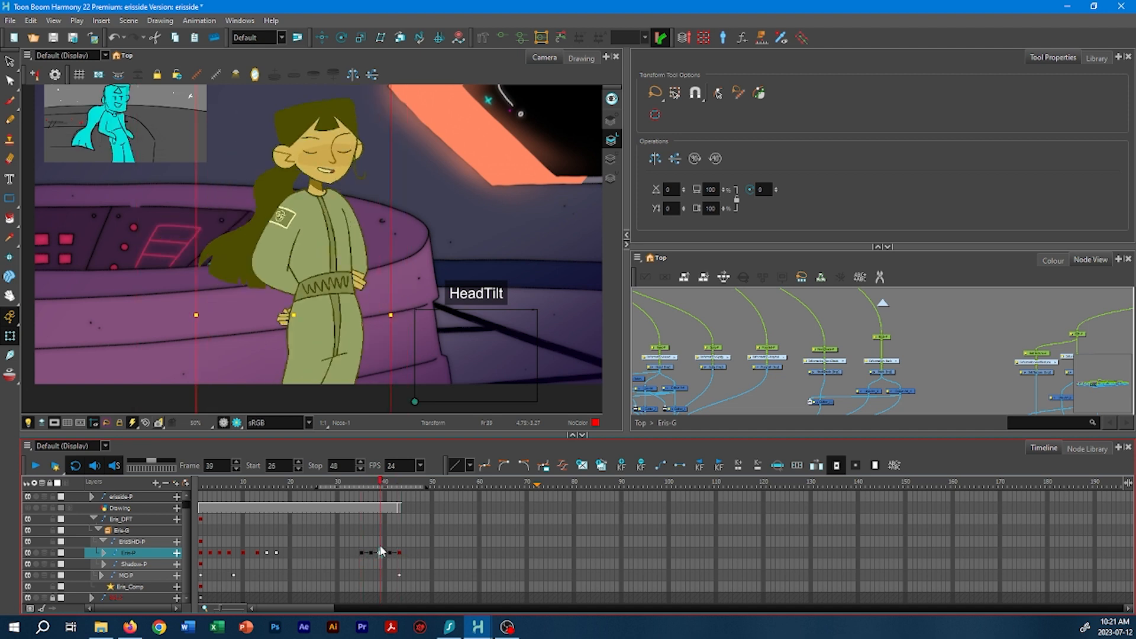
pyautogui.scroll(2, 406, 255)
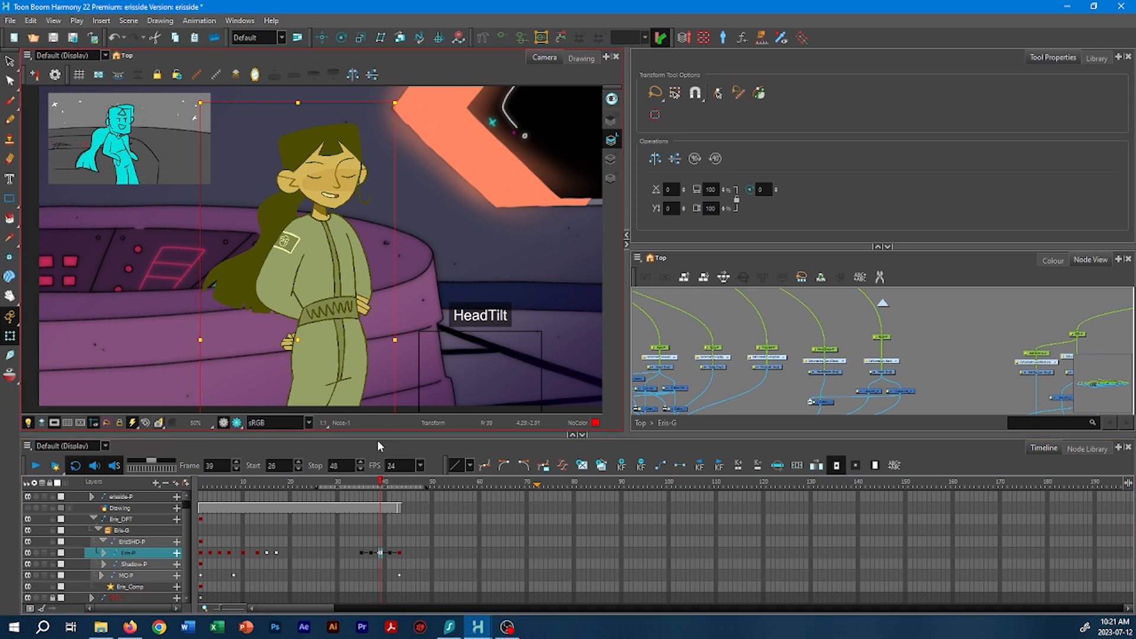
# - Move the final Eris-P pose key to frame 45 and clear the in-between keys around frame 39
pyautogui.click(368, 552)
pyautogui.click(390, 554)
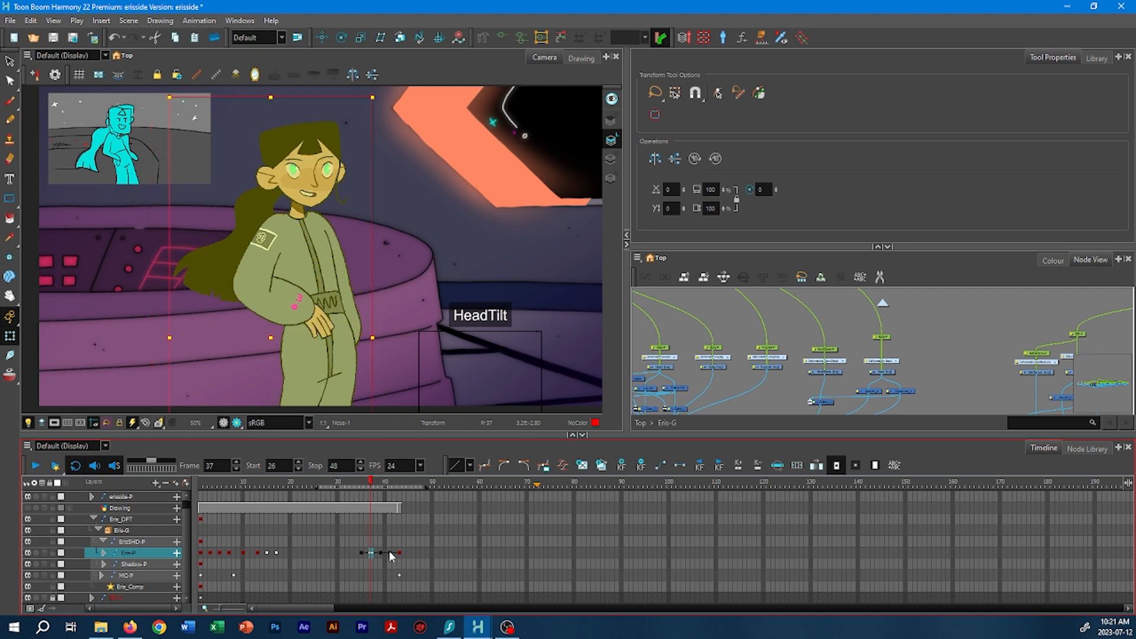
pyautogui.click(408, 553)
pyautogui.click(380, 553)
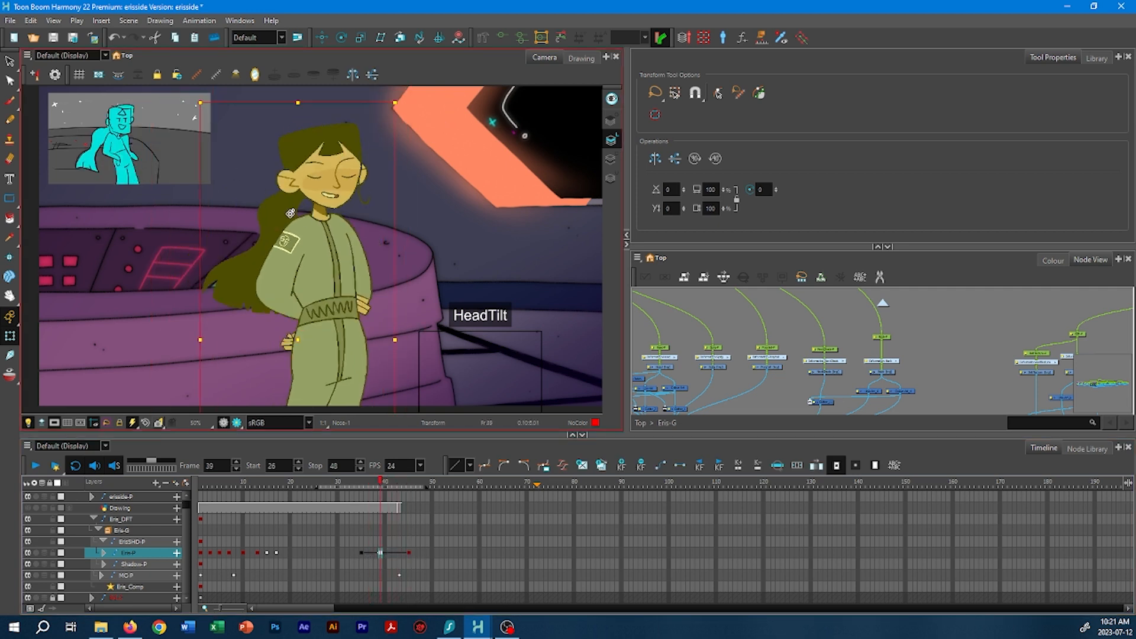
# - Create new Eris-P in-between keys at frames 37, 41 and 43
pyautogui.click(366, 552)
pyautogui.click(401, 554)
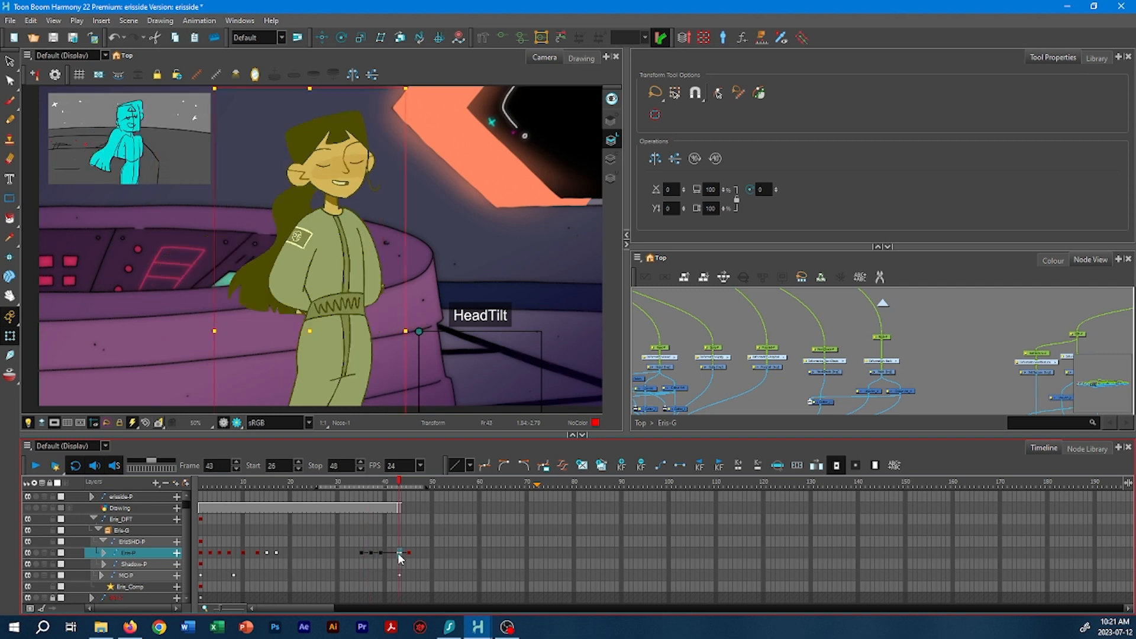
pyautogui.click(477, 242)
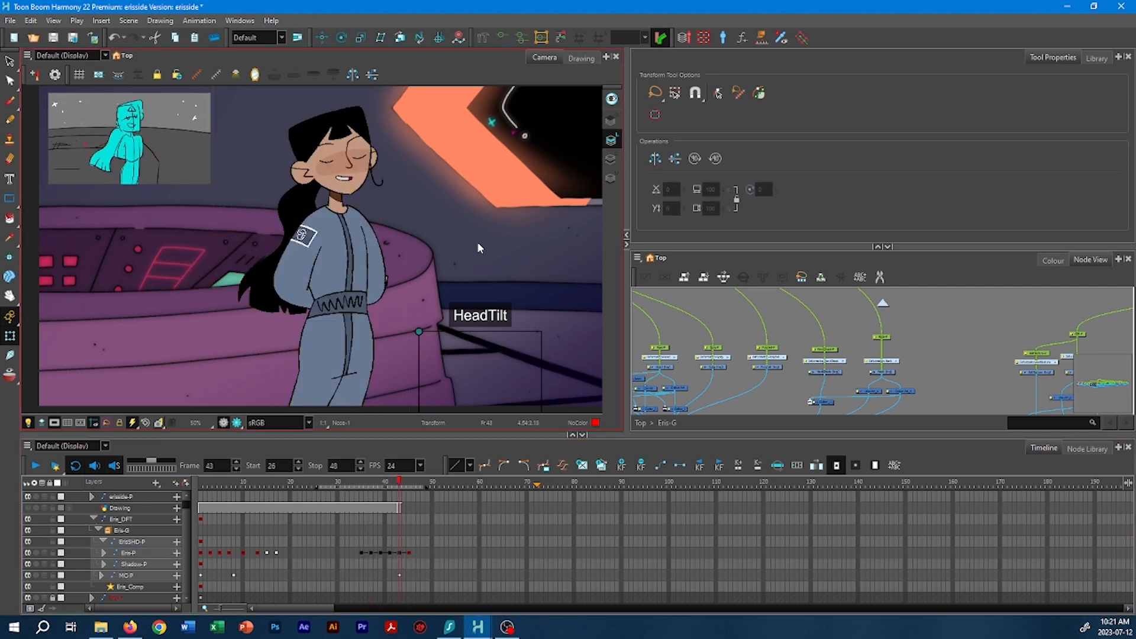
# - Play back the retimed transition within the frames 26–48 range
pyautogui.press('1')
pyautogui.moveTo(361, 248); pyautogui.dragTo(338, 272)
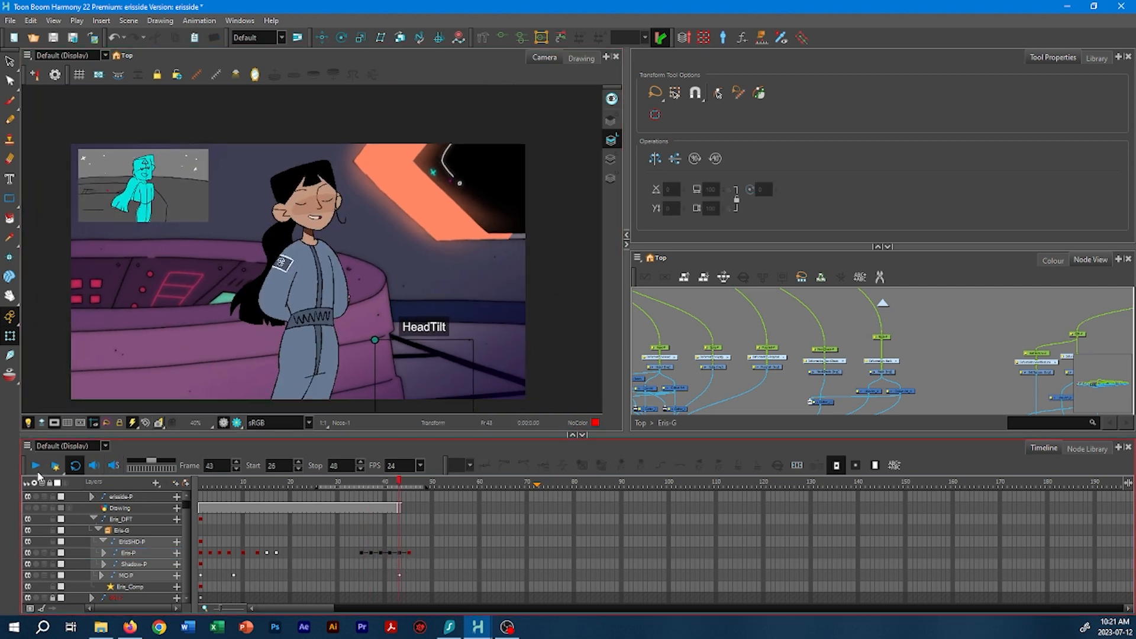
pyautogui.click(35, 465)
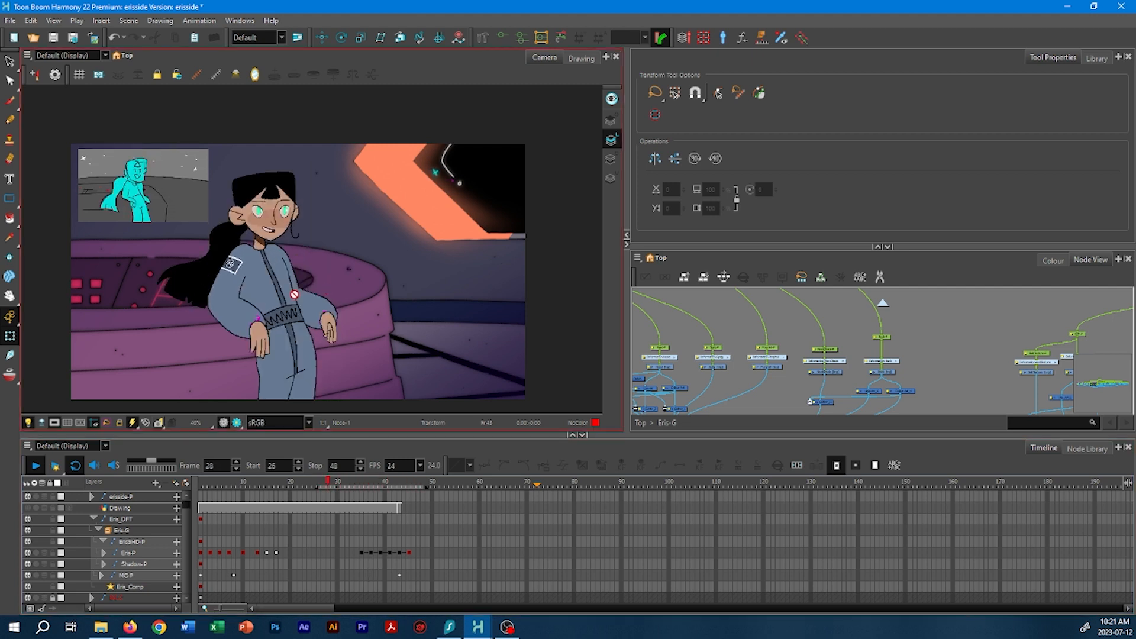
pyautogui.click(36, 467)
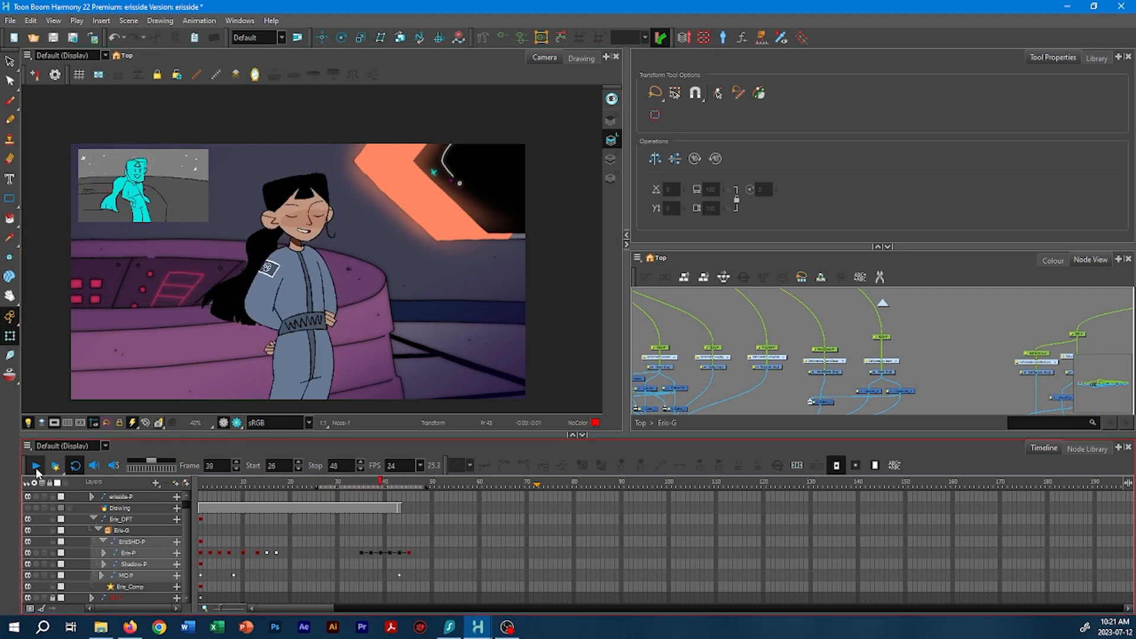
pyautogui.click(37, 468)
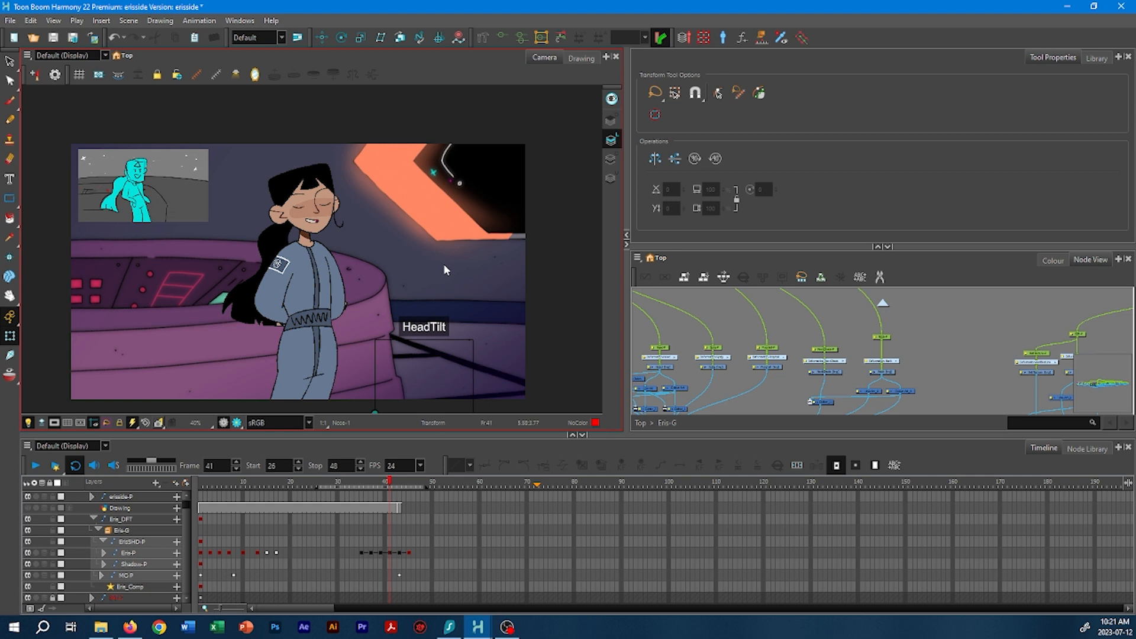
# - Select the Arms-P layer and scrub through the arm movement between frames 35 and 45
pyautogui.press('2')
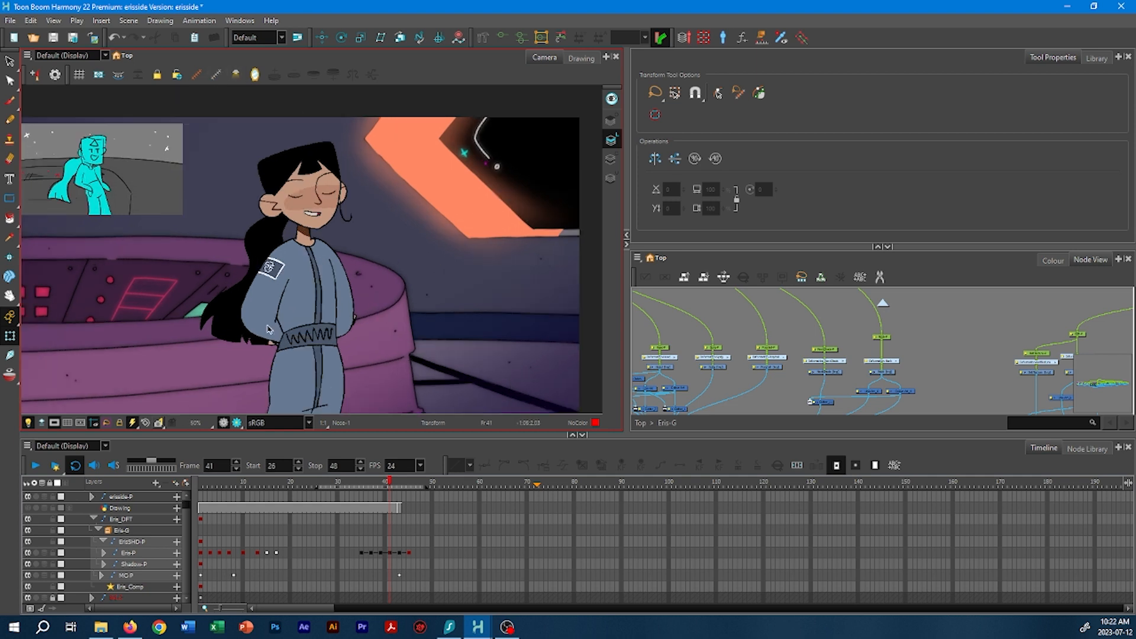
pyautogui.click(270, 333)
pyautogui.moveTo(362, 339); pyautogui.dragTo(384, 323)
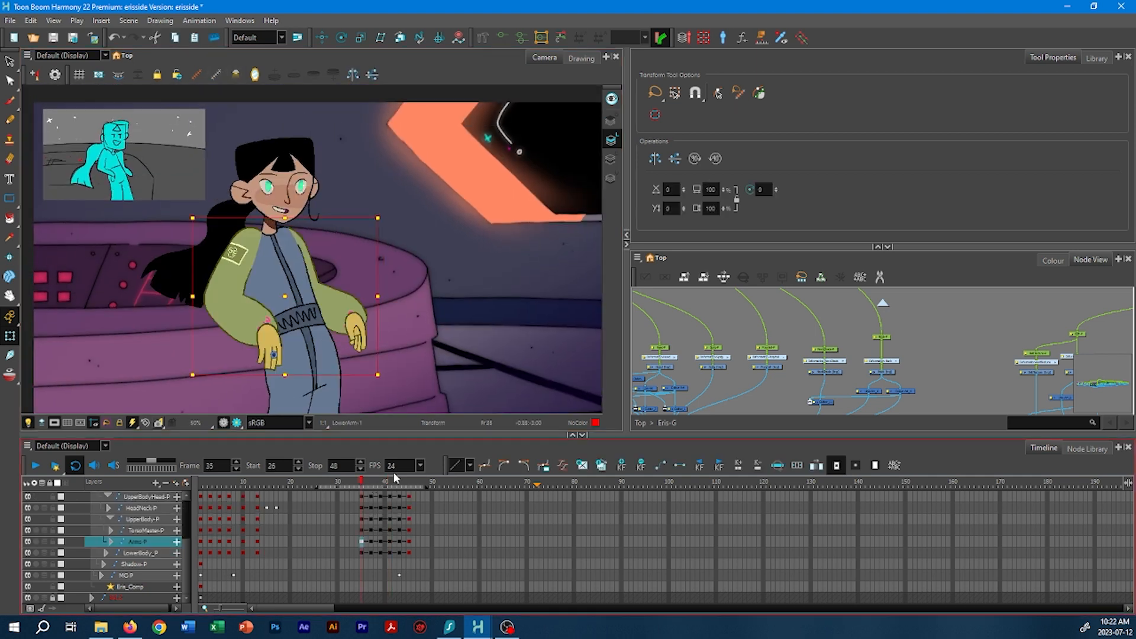
pyautogui.moveTo(370, 485); pyautogui.dragTo(410, 485)
# - Rotate the arm on the console side slightly outward at frame 37, comparing it with frame 35
pyautogui.click(359, 485)
pyautogui.click(371, 485)
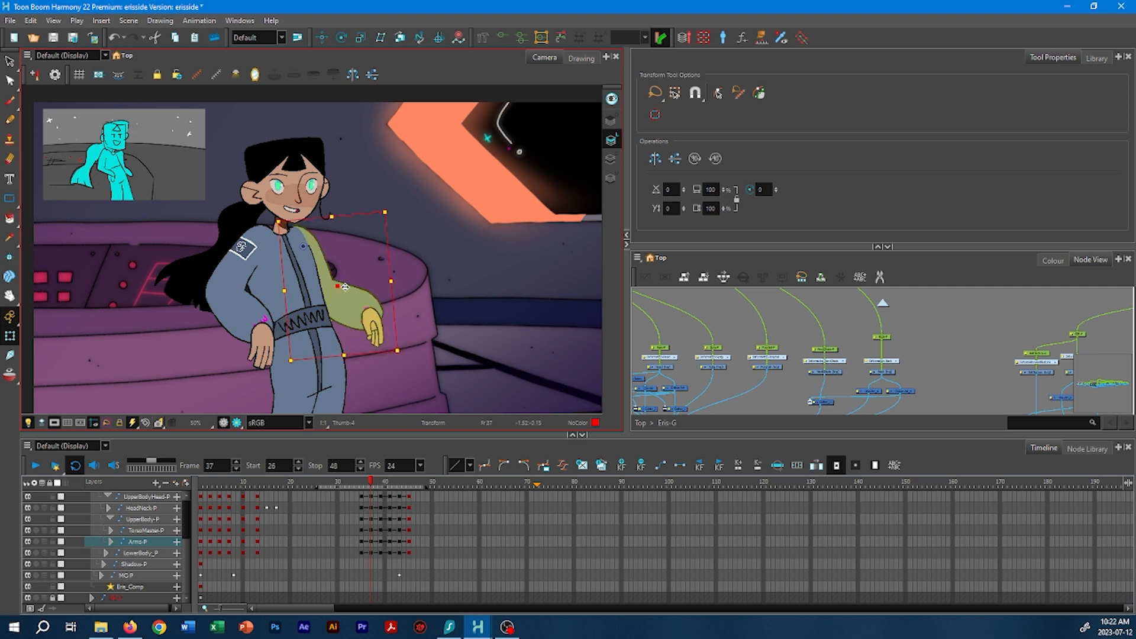
pyautogui.click(361, 485)
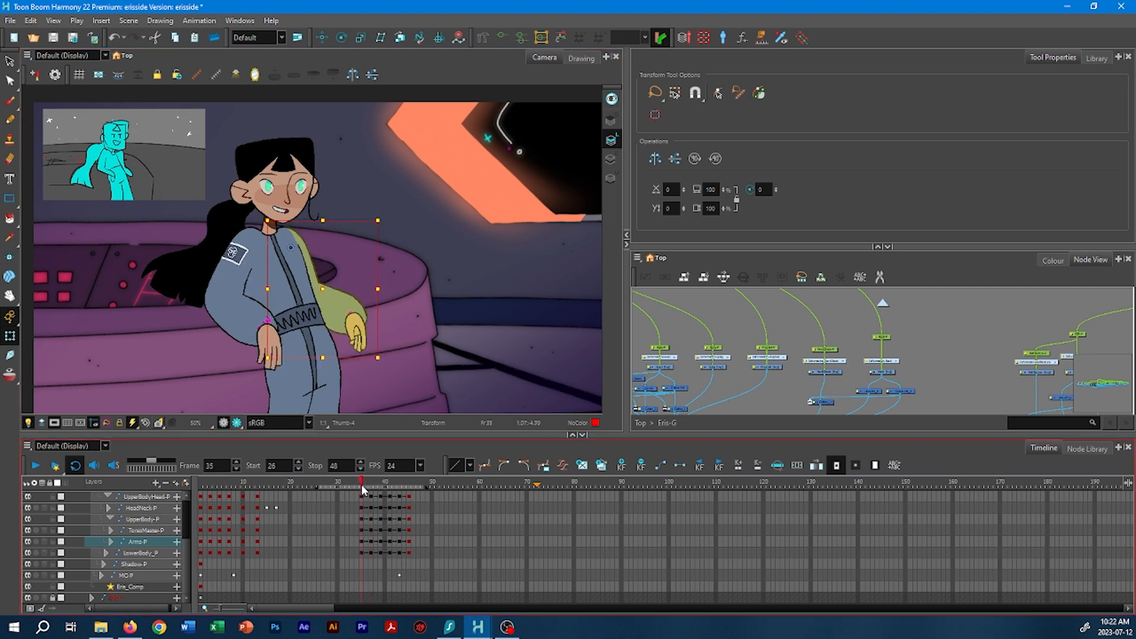
pyautogui.click(372, 484)
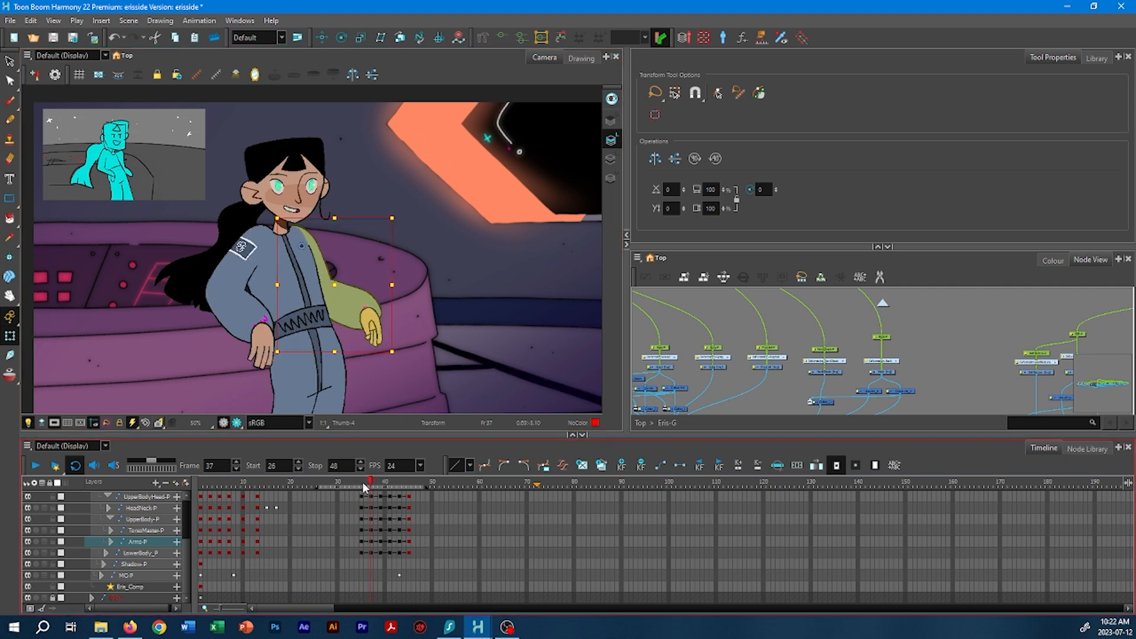
pyautogui.click(362, 485)
pyautogui.click(372, 484)
# - Adjust the forearm on the sleeve-patch side and rotate the console-side hand at frame 37
pyautogui.click(260, 350)
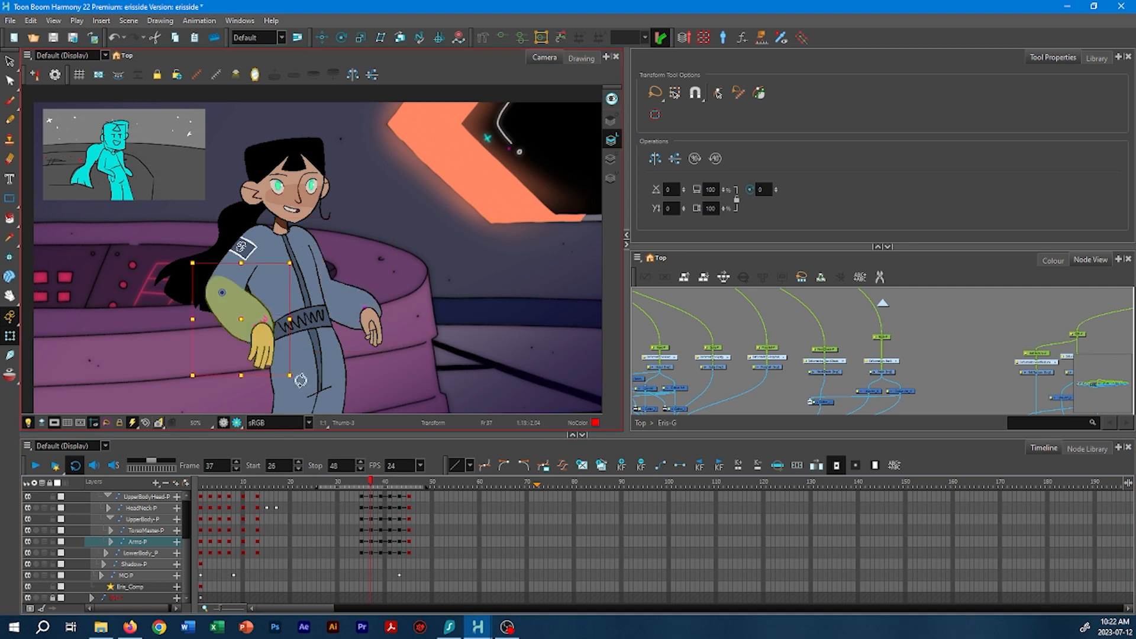
pyautogui.click(259, 365)
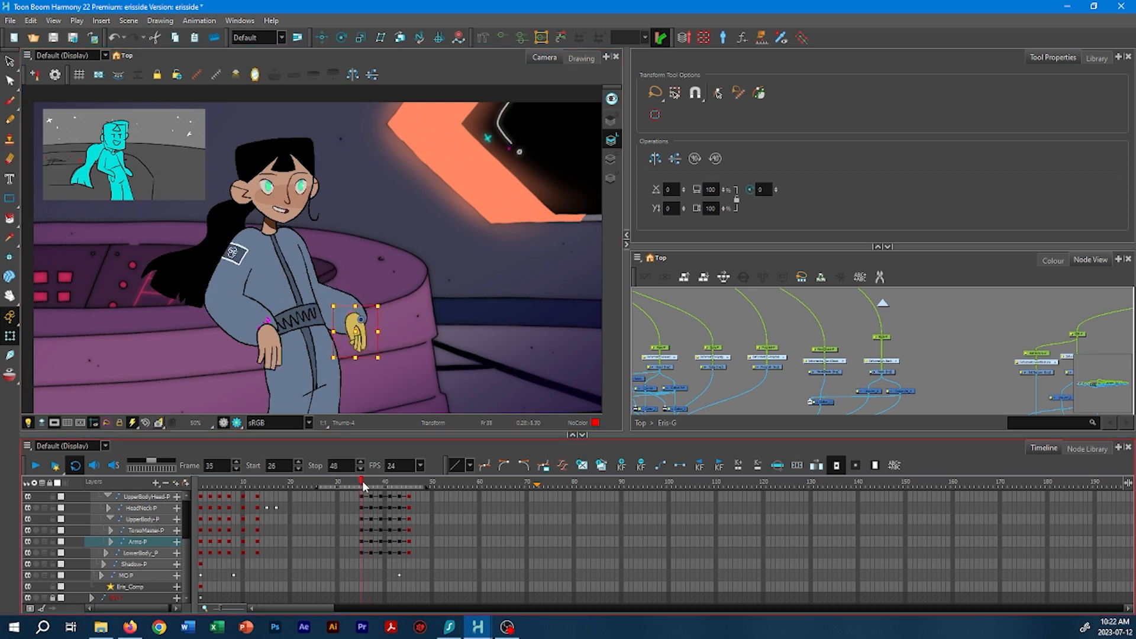
pyautogui.click(371, 310)
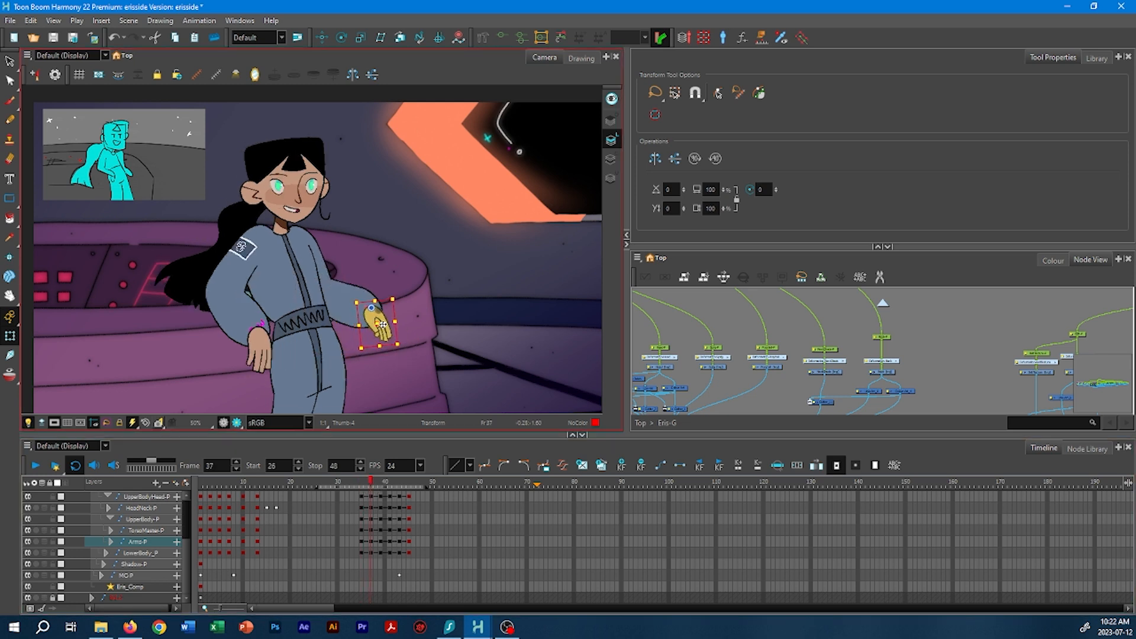
pyautogui.moveTo(371, 481)
pyautogui.mouseDown()
pyautogui.moveTo(361, 481)
pyautogui.moveTo(374, 481)
pyautogui.mouseUp()
# - Copy the Arms-P key from frame 45 onto frame 39
pyautogui.click(380, 541)
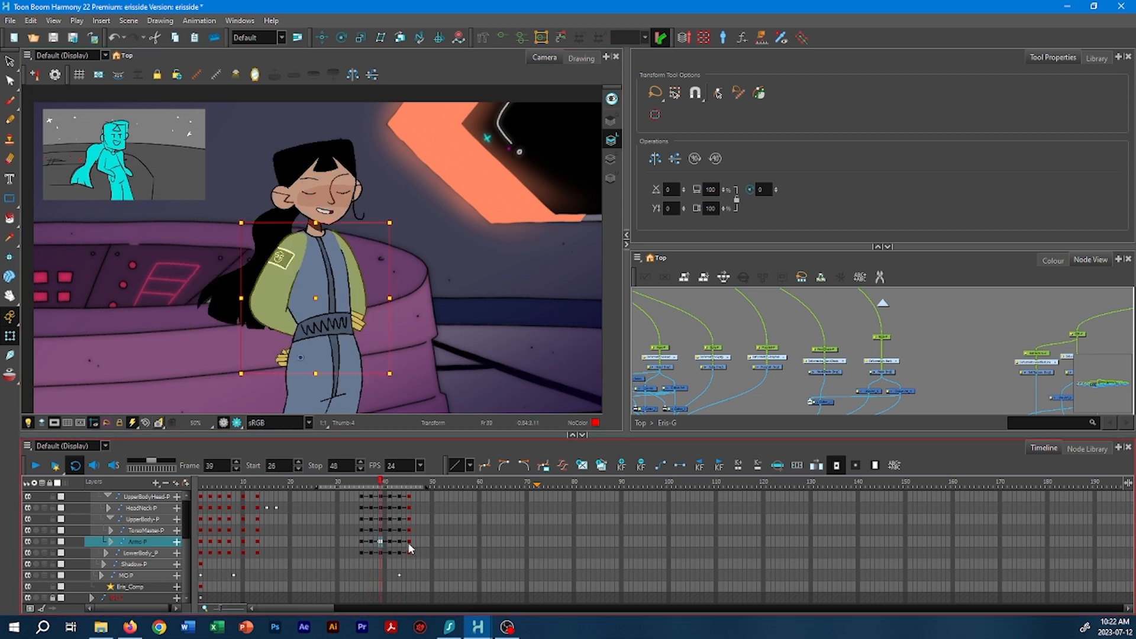
pyautogui.click(408, 542)
pyautogui.hotkey('ctrl', 'c')
pyautogui.click(381, 541)
pyautogui.hotkey('ctrl', 'v')
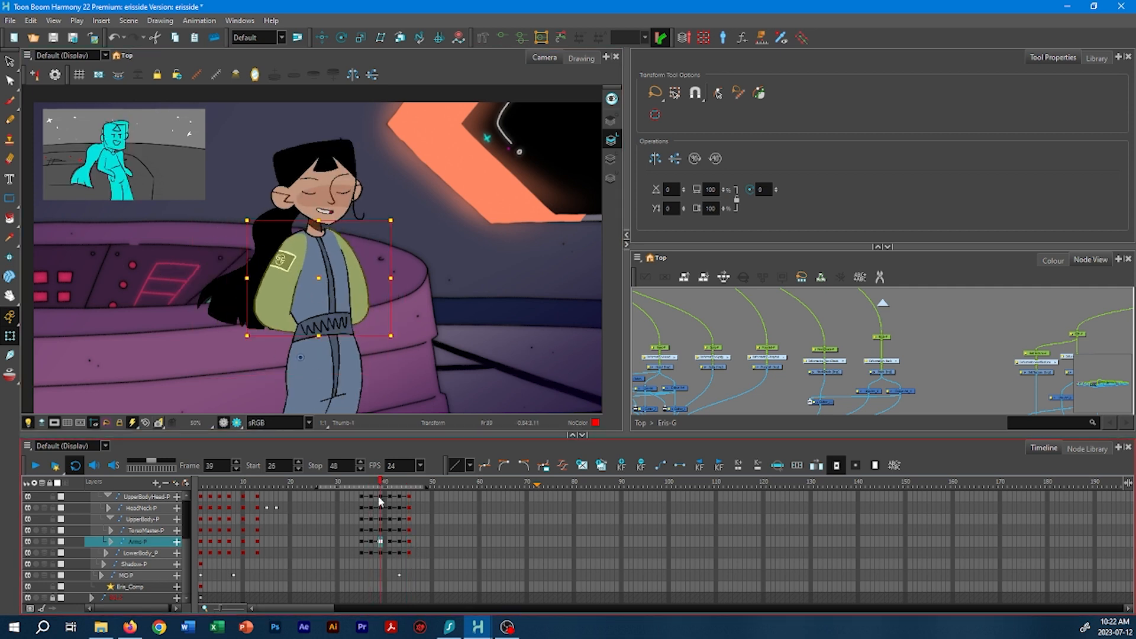
# - Rotate both arms at frame 39 so the elbows swing outward with the hands behind the back
pyautogui.click(357, 289)
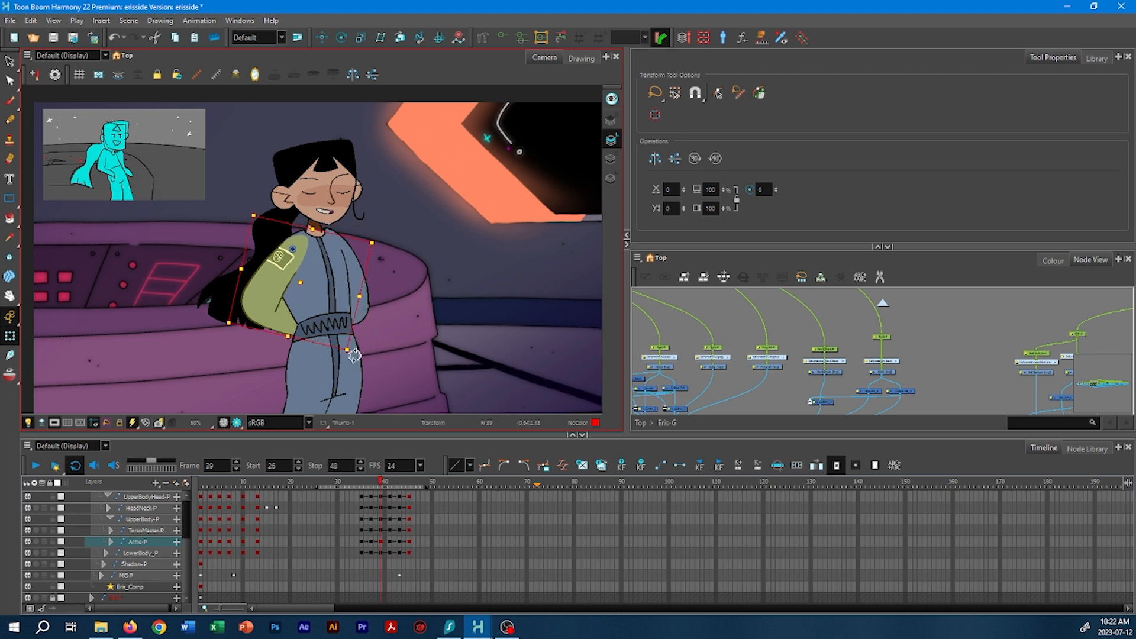
pyautogui.click(354, 307)
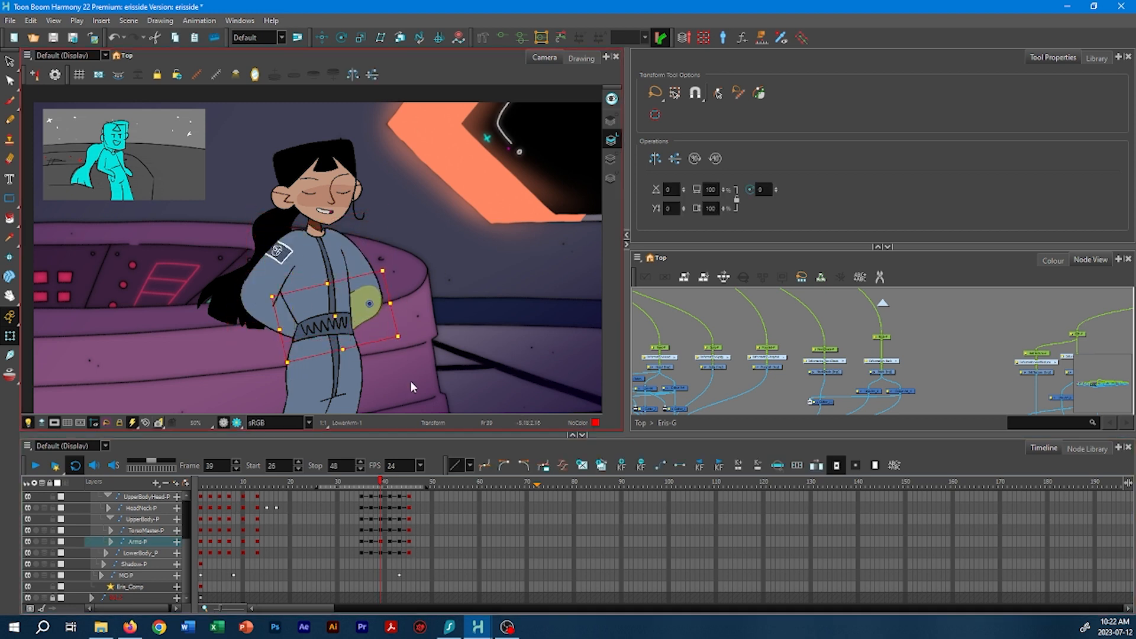
pyautogui.press('Escape')
# - Adjust the arms around frames 43 and 45 and extend the arm motion to a final Arms-P key at frame 47
pyautogui.moveTo(362, 485); pyautogui.dragTo(410, 484)
pyautogui.click(410, 541)
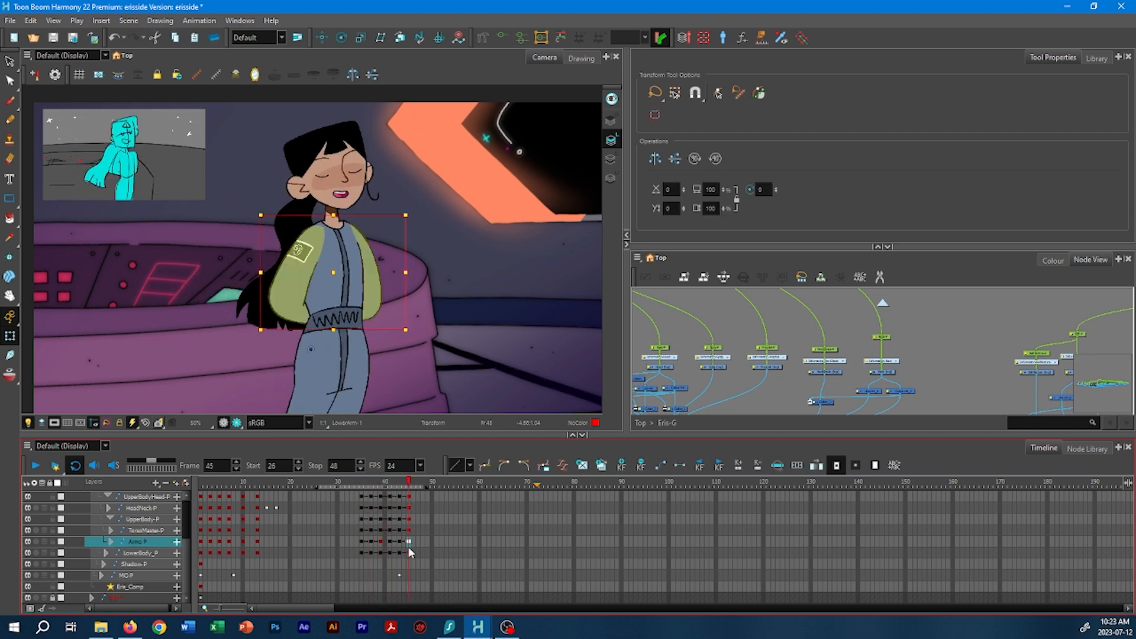
pyautogui.click(400, 542)
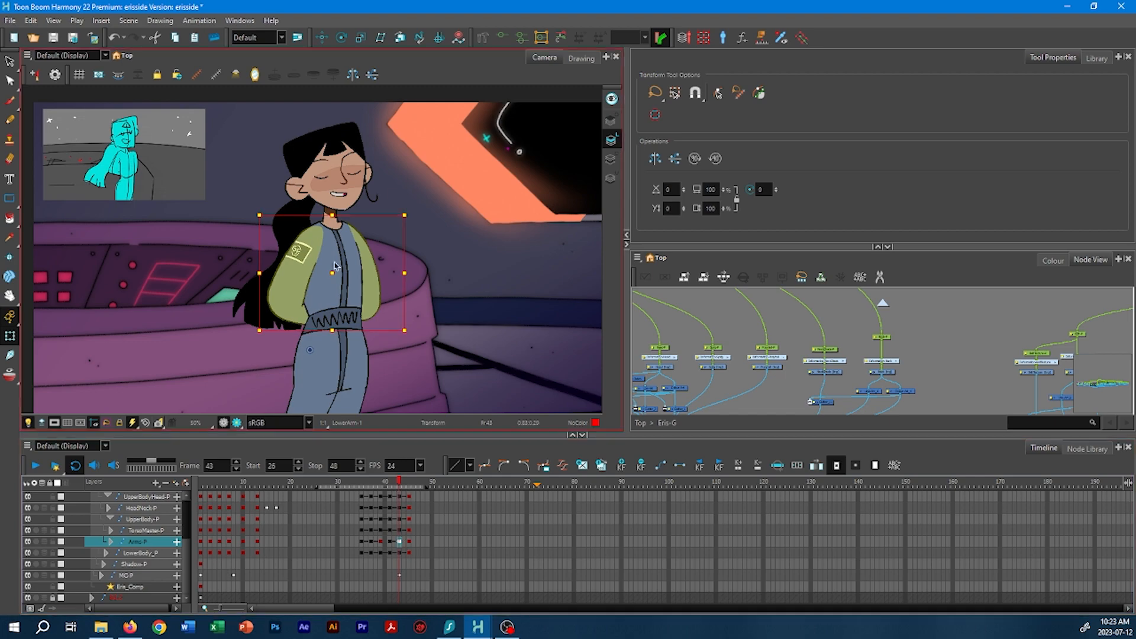
pyautogui.press('2')
pyautogui.press('2')
pyautogui.click(298, 347)
pyautogui.press('b')
pyautogui.moveTo(421, 377); pyautogui.dragTo(459, 380)
pyautogui.click(411, 336)
pyautogui.press('b')
pyautogui.press('b')
pyautogui.moveTo(732, 499); pyautogui.dragTo(734, 495)
pyautogui.click(668, 637)
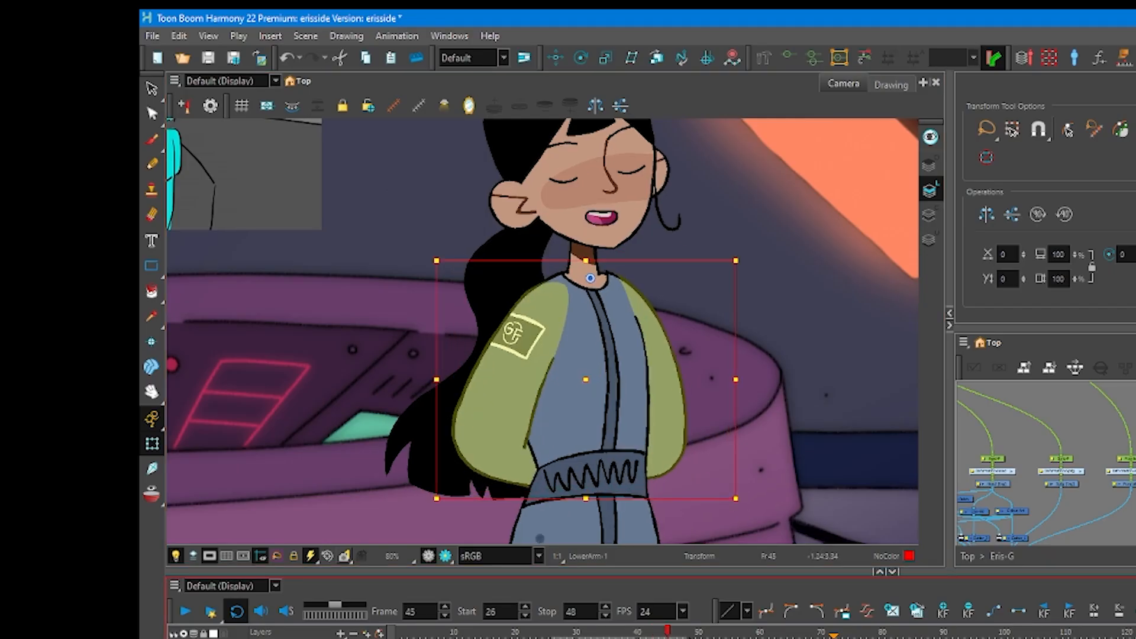
pyautogui.click(643, 637)
pyautogui.press('Escape')
# - Extend the playback range to frame 50 and play back the animation to check the arm timing
pyautogui.press('1')
pyautogui.press('1')
pyautogui.press('1')
pyautogui.press('1')
pyautogui.press('1')
pyautogui.click(189, 613)
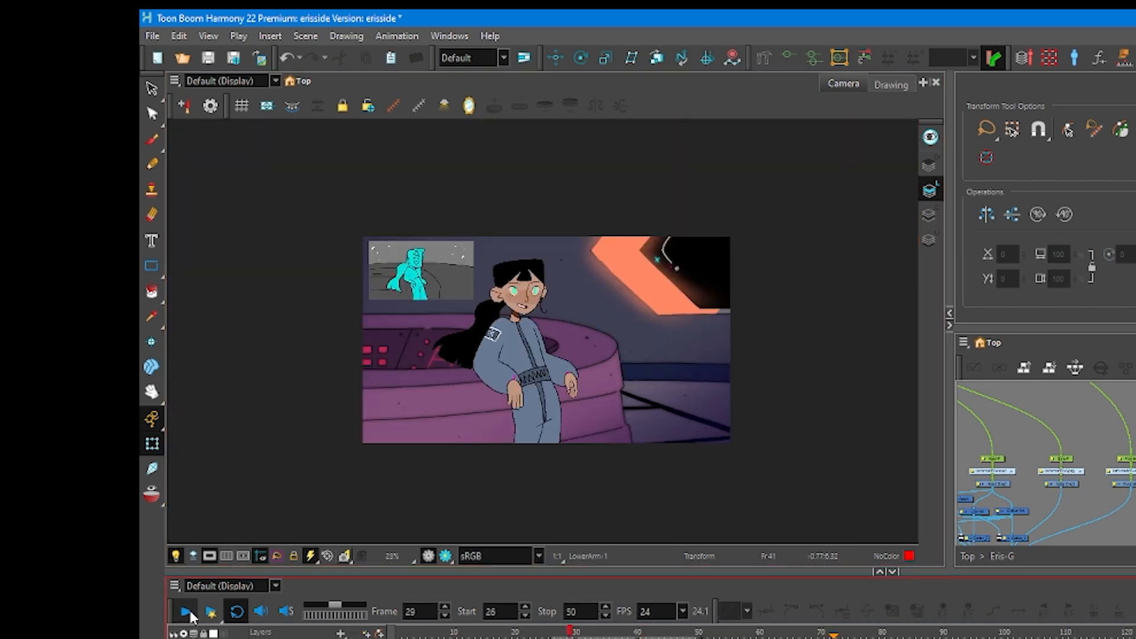
pyautogui.click(189, 613)
# - Rotate the forearms on both sides at frame 39, comparing the pose with frame 37
pyautogui.press('2')
pyautogui.press('2')
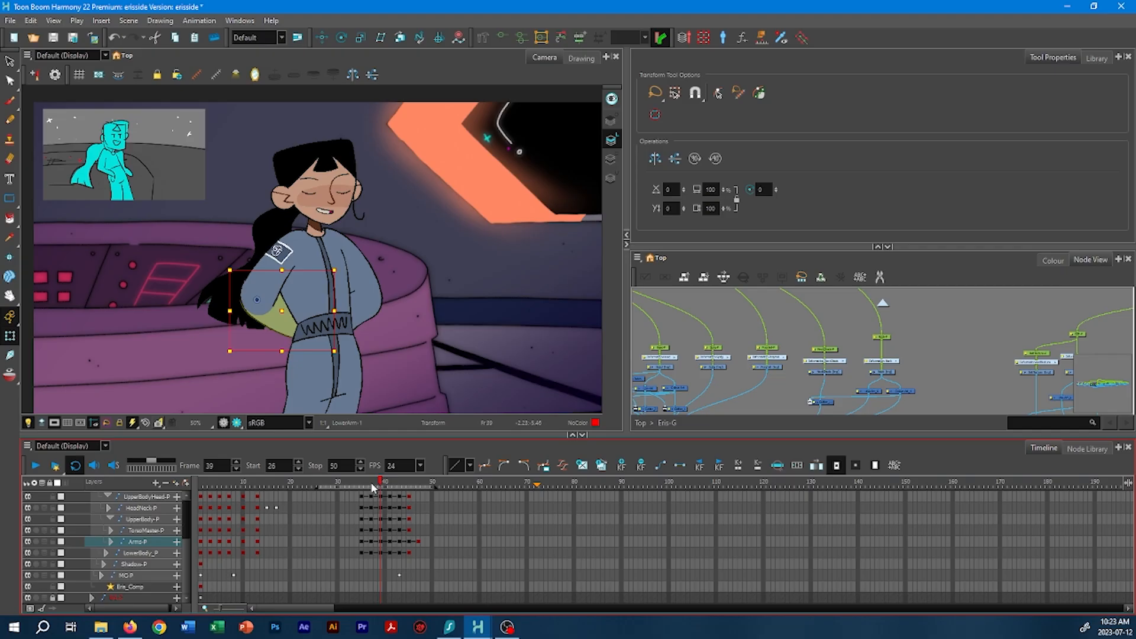
pyautogui.click(372, 484)
pyautogui.click(382, 486)
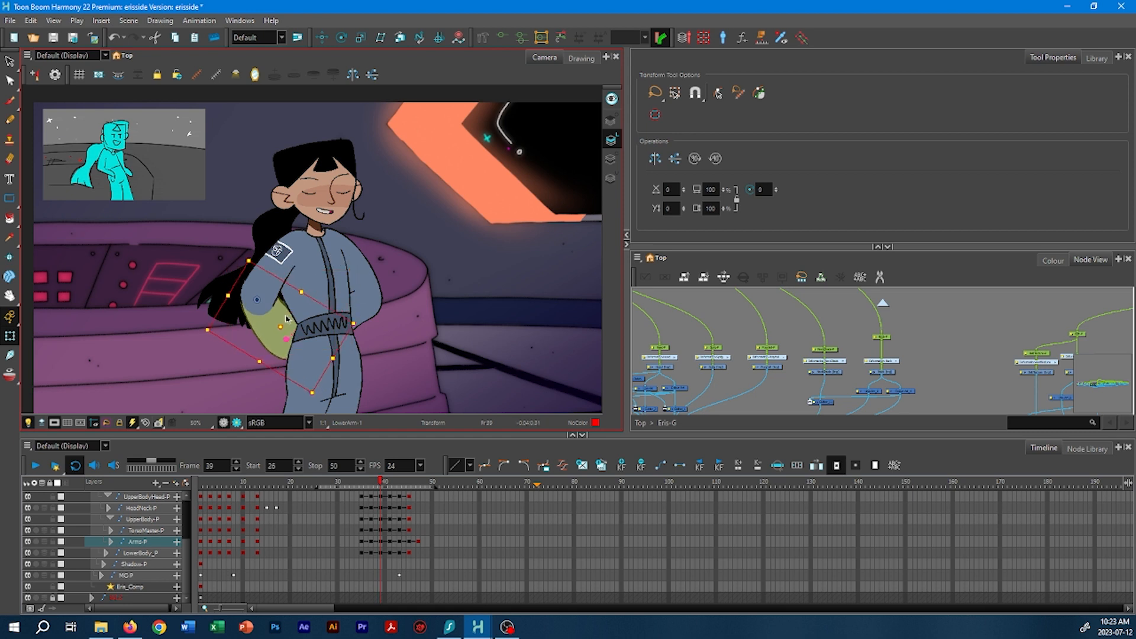
pyautogui.moveTo(365, 323); pyautogui.dragTo(372, 296)
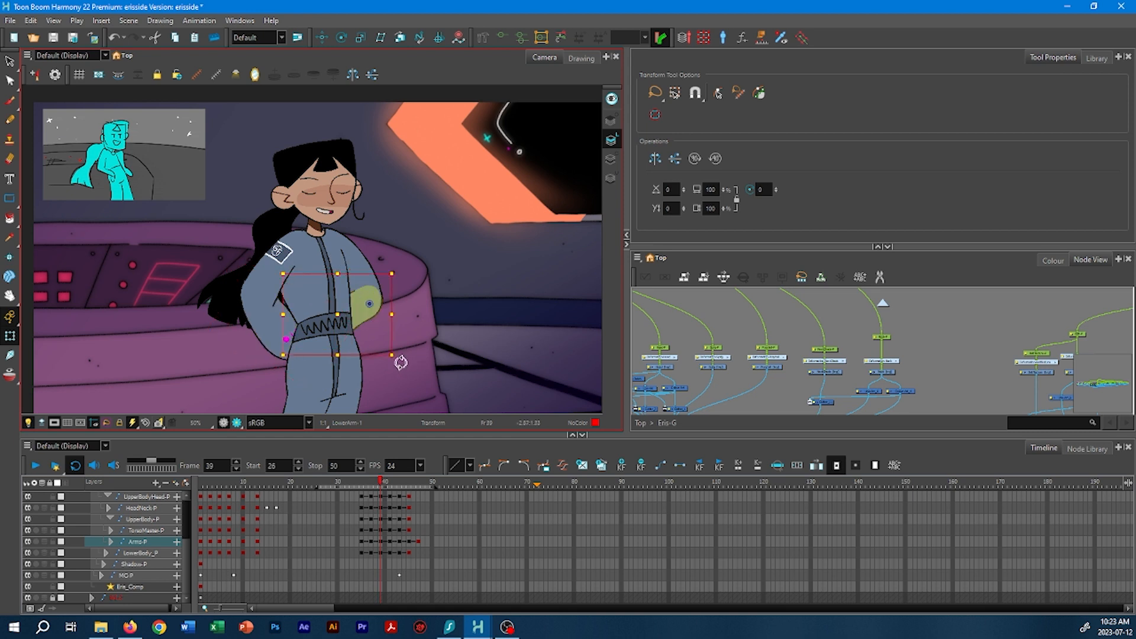
pyautogui.press('Escape')
# - Reshape the inner contour of the upper arm on the sleeve-patch side at frame 39
pyautogui.press('2')
pyautogui.press('2')
pyautogui.press('2')
pyautogui.moveTo(292, 335); pyautogui.dragTo(336, 296)
pyautogui.click(288, 276)
pyautogui.press('2')
pyautogui.press('2')
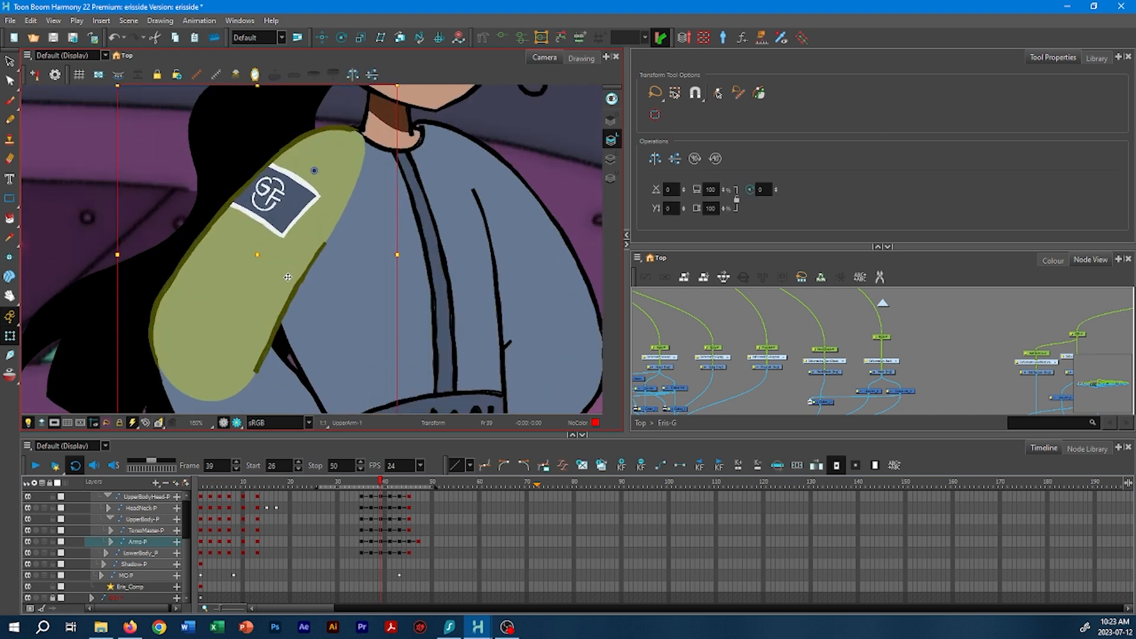
pyautogui.moveTo(266, 362); pyautogui.dragTo(289, 297)
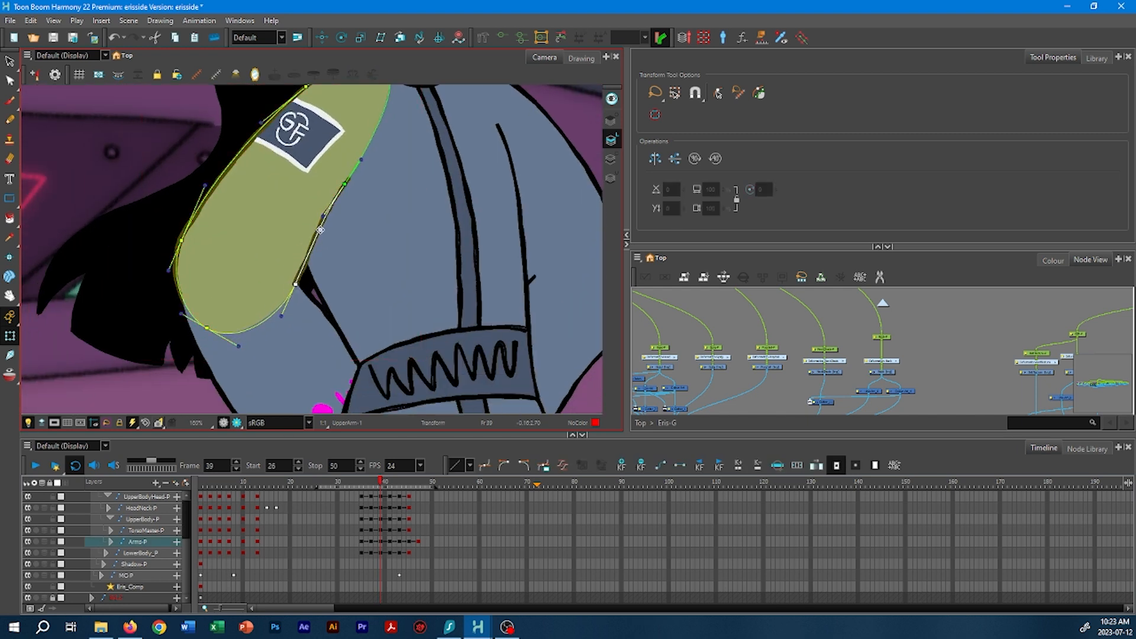
# - Reshape the elbow contour of the console-side forearm at frame 39
pyautogui.moveTo(408, 301); pyautogui.dragTo(185, 214)
pyautogui.click(355, 248)
pyautogui.moveTo(395, 175); pyautogui.dragTo(389, 171)
pyautogui.press('1')
pyautogui.press('1')
pyautogui.press('1')
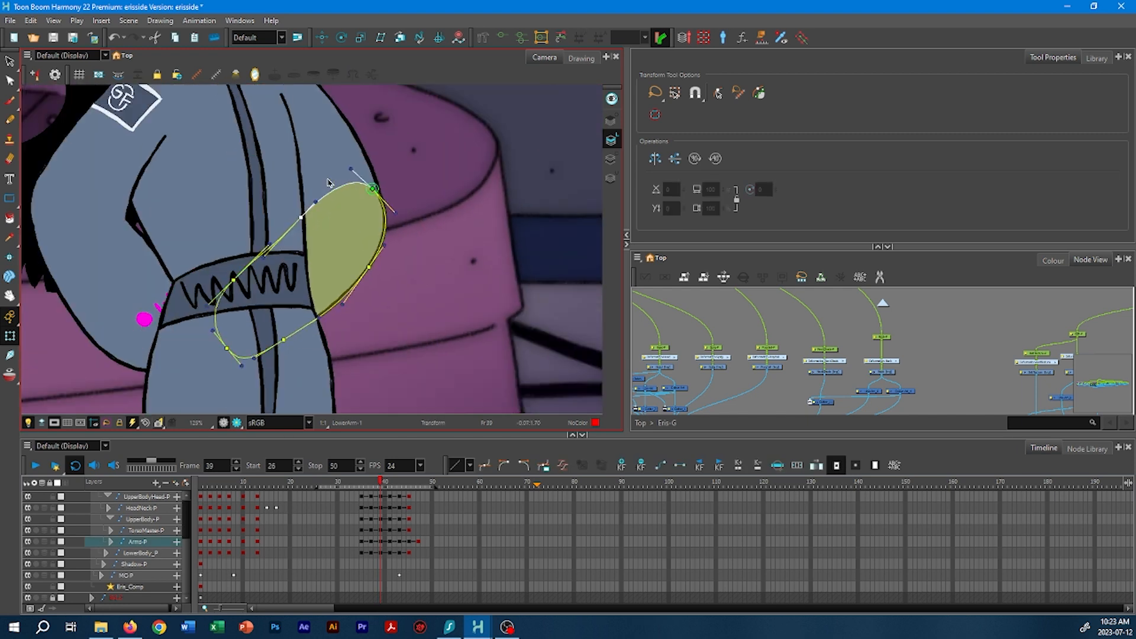
pyautogui.moveTo(426, 299); pyautogui.dragTo(460, 326)
pyautogui.press('Escape')
# - Inspect the pose at frame 43 and play back the animation to check the reshaped arms
pyautogui.click(400, 541)
pyautogui.click(440, 349)
pyautogui.press('1')
pyautogui.press('1')
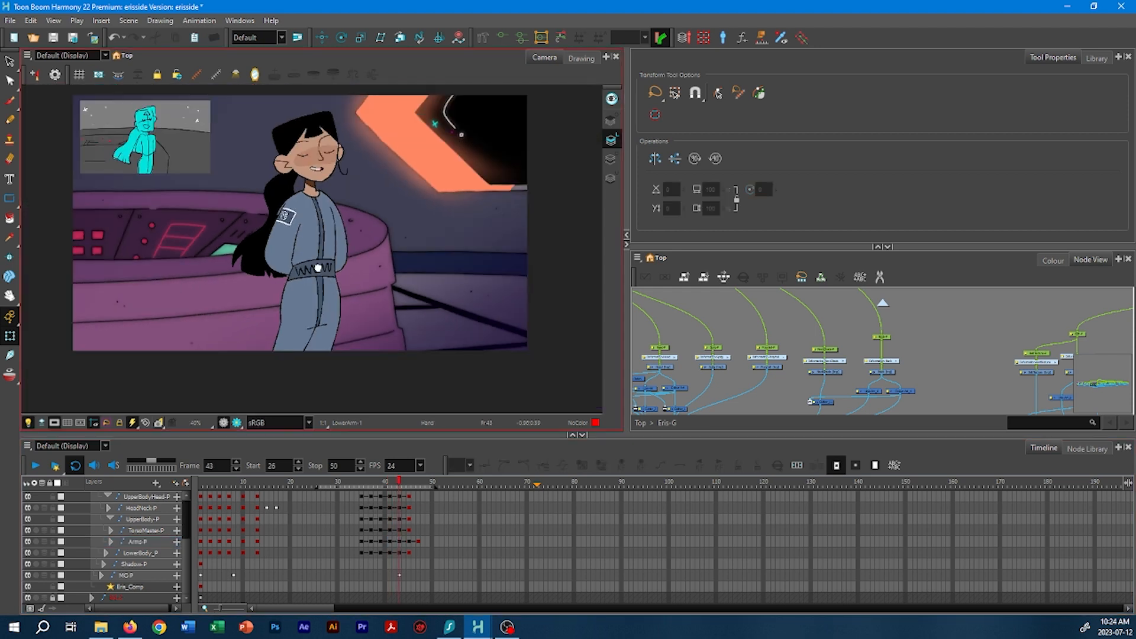
pyautogui.moveTo(317, 267); pyautogui.dragTo(366, 304)
pyautogui.click(40, 467)
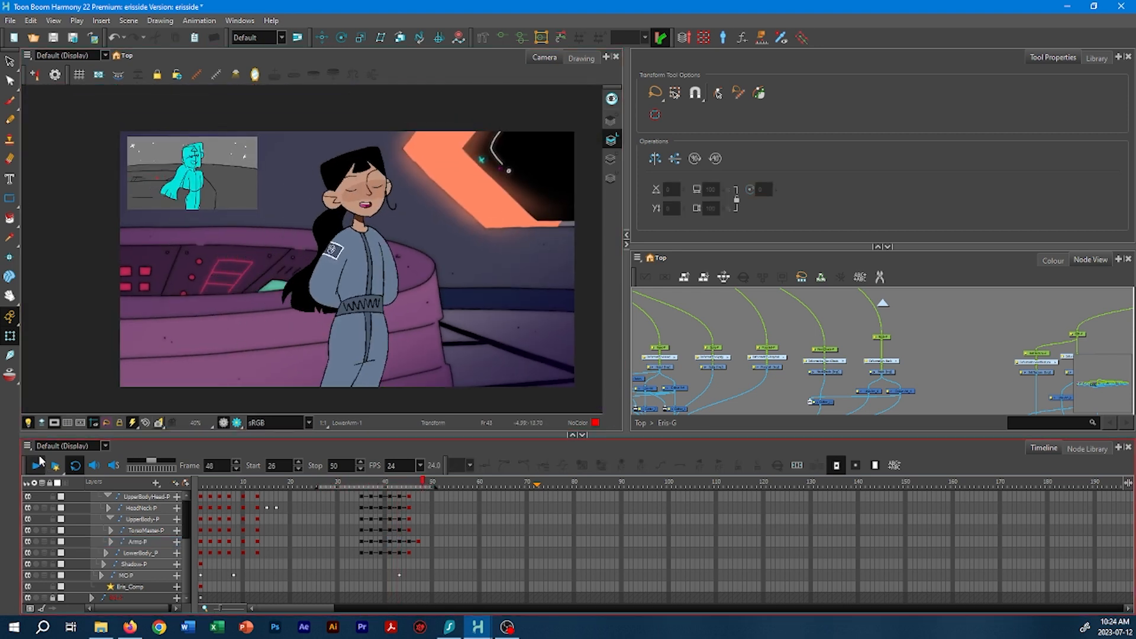
pyautogui.click(35, 465)
# - Move the final Arms-P key to frame 49 and play back the animation
pyautogui.click(407, 542)
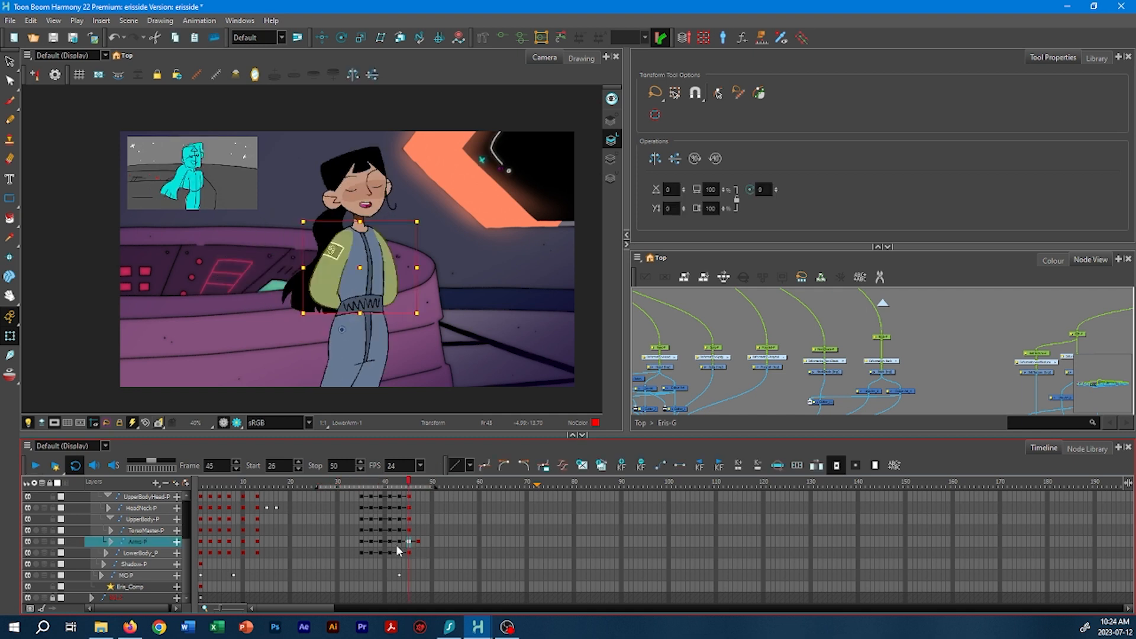
pyautogui.moveTo(418, 545); pyautogui.dragTo(418, 545)
pyautogui.click(419, 401)
pyautogui.moveTo(400, 482); pyautogui.dragTo(424, 484)
pyautogui.click(36, 467)
pyautogui.click(37, 467)
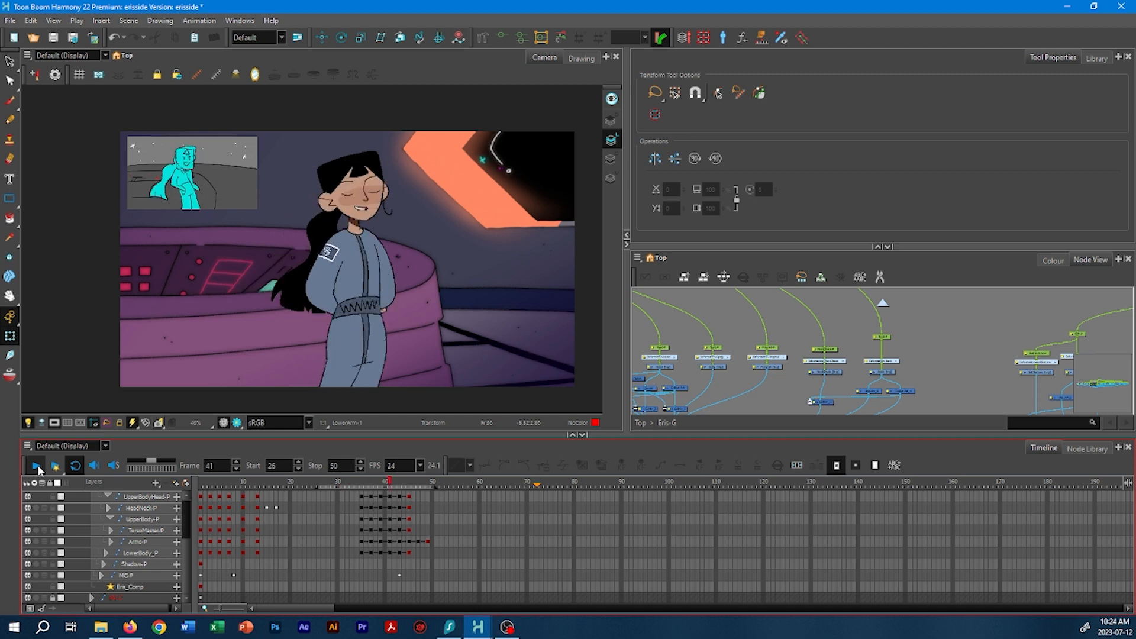
# - Rotate the console-side forearm and hand at frame 37, comparing with frame 35, and play back the motion
pyautogui.click(370, 481)
pyautogui.click(408, 308)
pyautogui.press('b')
pyautogui.moveTo(412, 314); pyautogui.dragTo(400, 347)
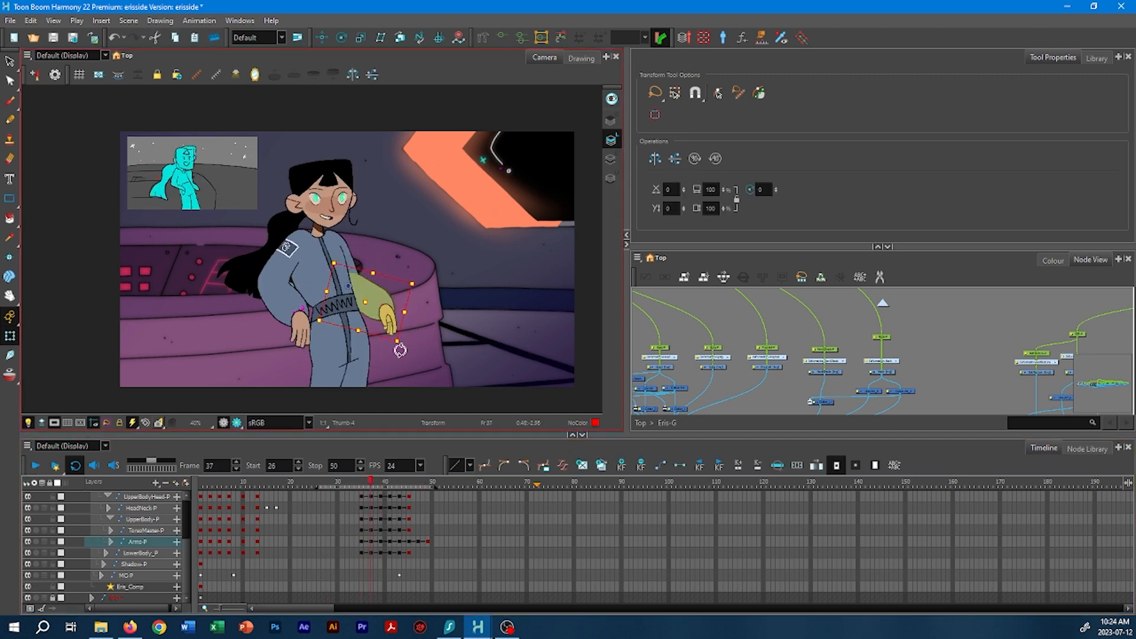
pyautogui.moveTo(362, 482); pyautogui.dragTo(372, 482)
pyautogui.hotkey('shift', 'b')
pyautogui.moveTo(407, 350); pyautogui.dragTo(418, 339)
pyautogui.moveTo(376, 485); pyautogui.dragTo(361, 481)
pyautogui.click(37, 467)
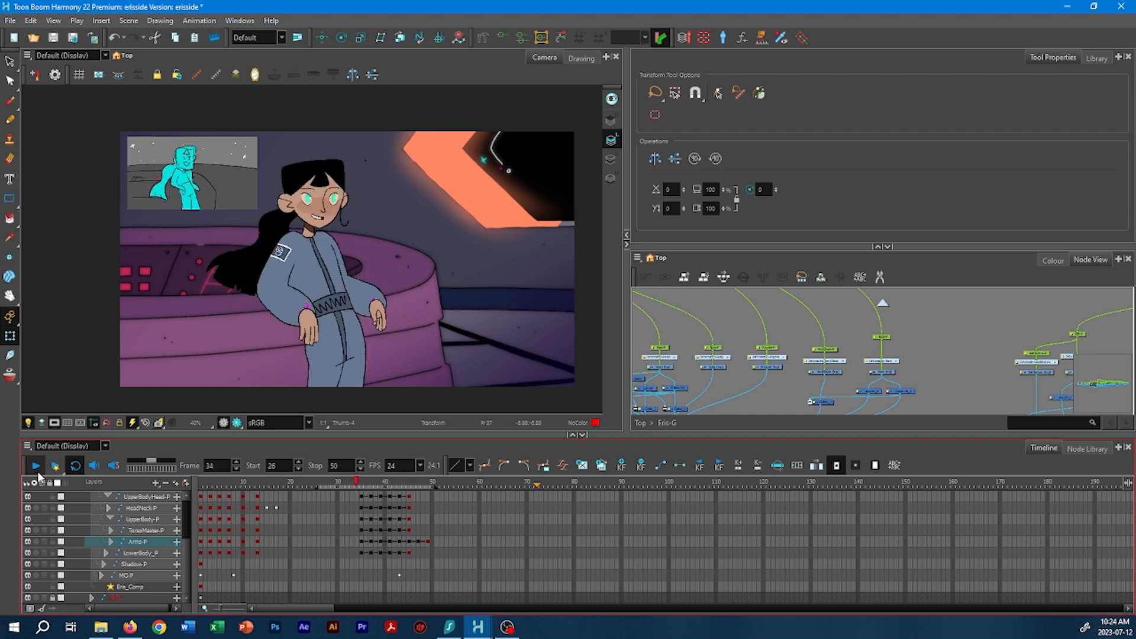
pyautogui.click(37, 471)
# - Select the torso piece, compare its poses from frame 41 to 45, and move the final Torso-P key to frame 49
pyautogui.moveTo(431, 306); pyautogui.dragTo(396, 355)
pyautogui.moveTo(403, 483); pyautogui.dragTo(389, 482)
pyautogui.scroll(5, 355, 274)
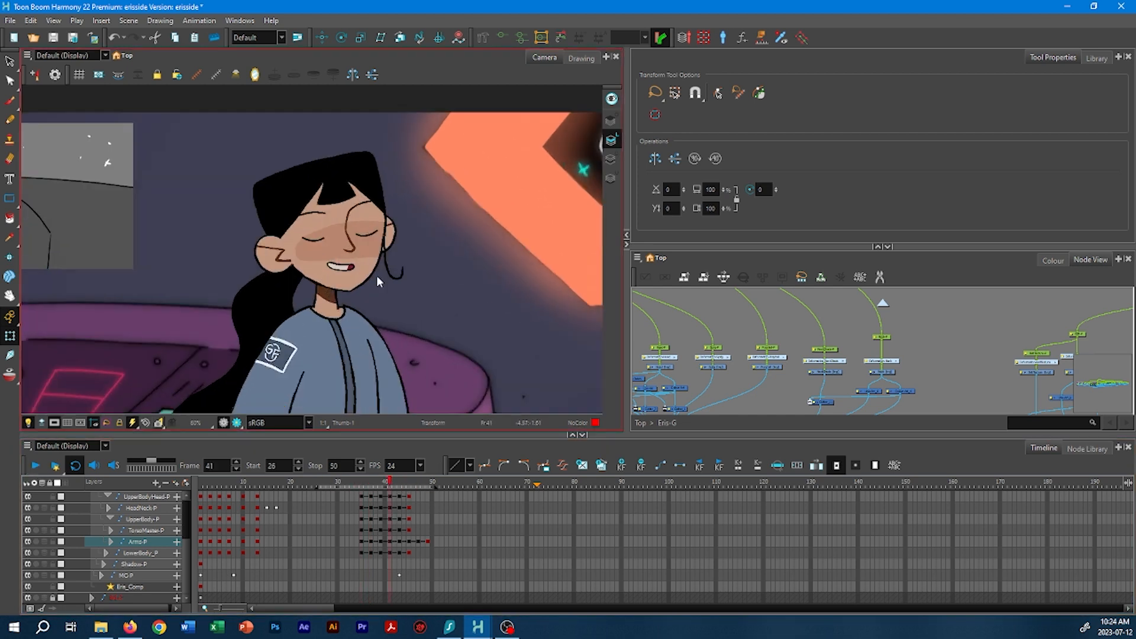
pyautogui.click(331, 320)
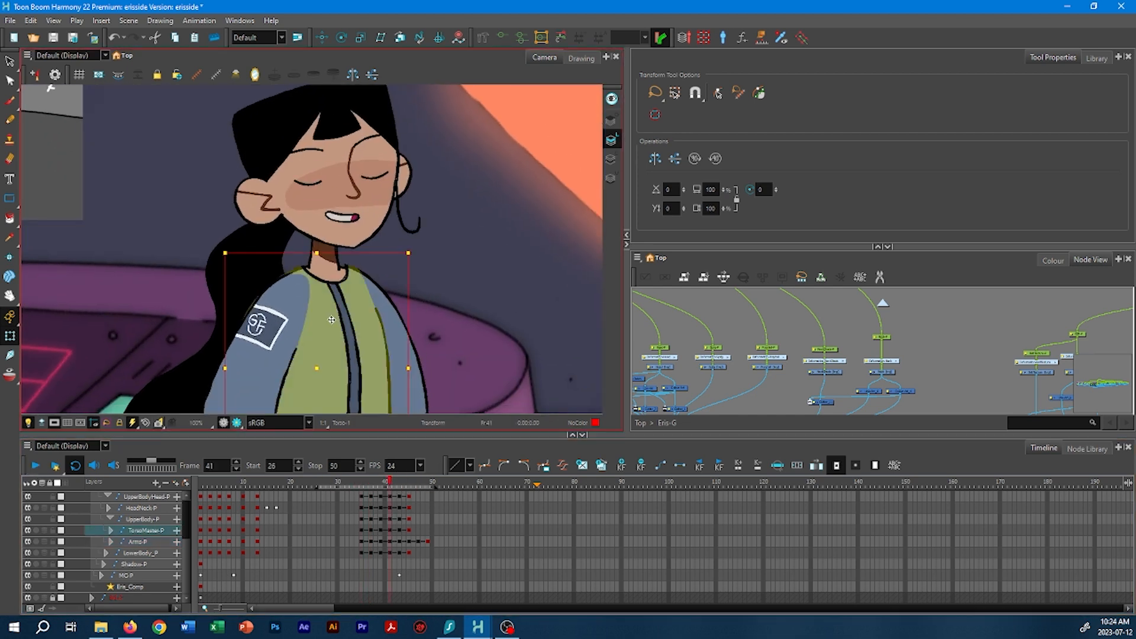
pyautogui.scroll(1, 331, 319)
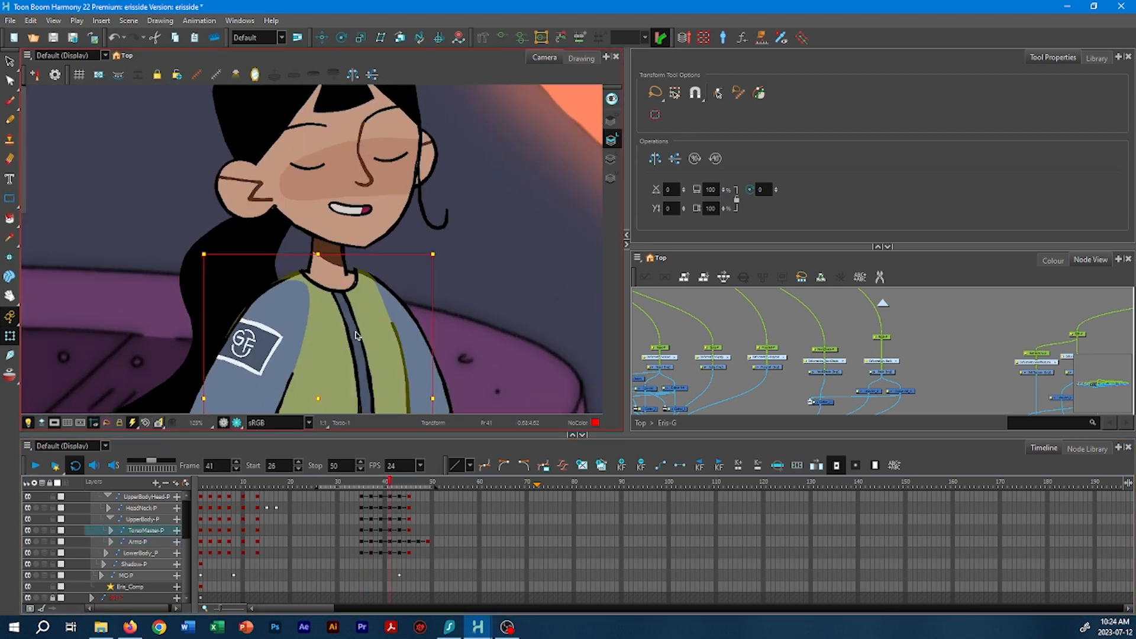
pyautogui.moveTo(357, 336); pyautogui.dragTo(374, 342)
pyautogui.click(409, 483)
pyautogui.press('o')
pyautogui.click(399, 502)
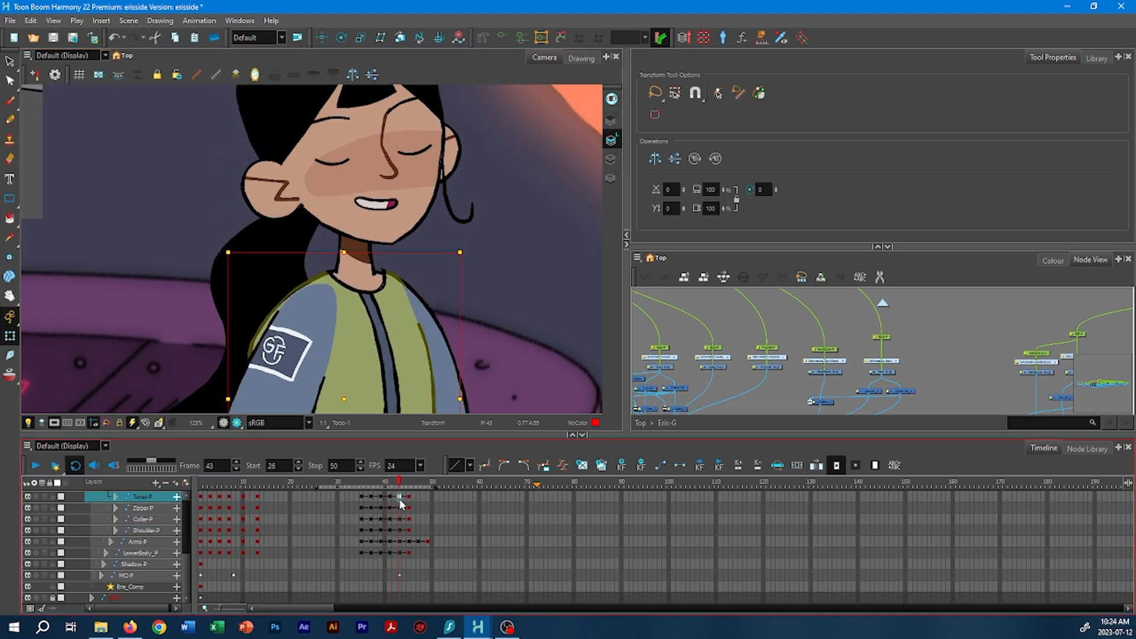
pyautogui.click(427, 498)
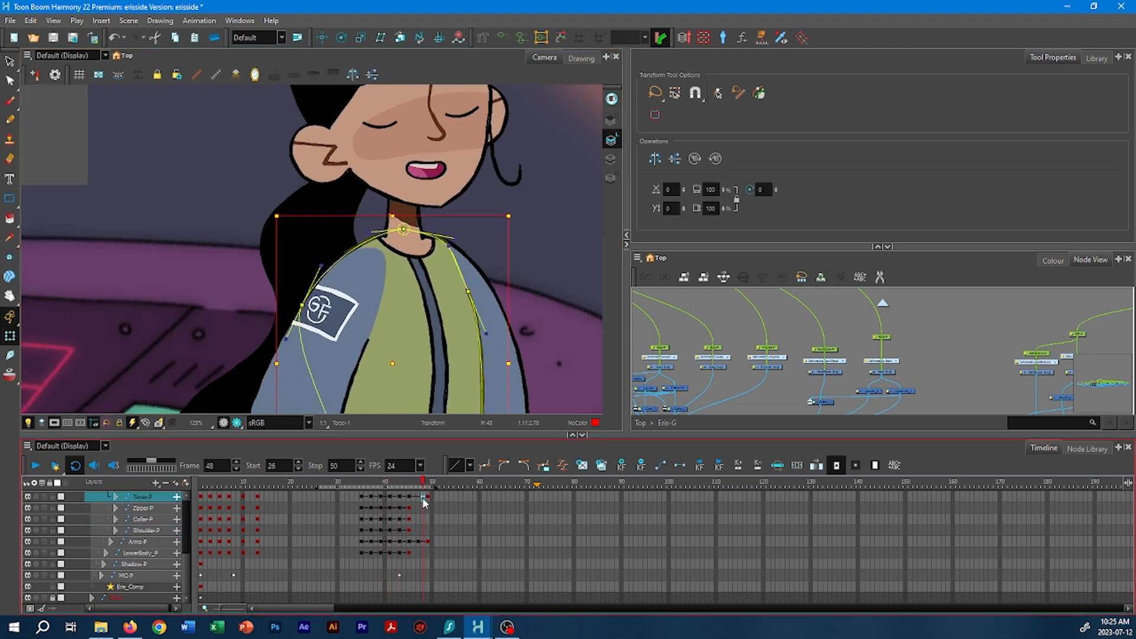
# - Adjust the torso's shoulder contour at frames 41 and 37, checking frames 39 and 35, and play back the animation
pyautogui.click(390, 498)
pyautogui.moveTo(417, 262); pyautogui.dragTo(412, 249)
pyautogui.click(382, 498)
pyautogui.click(372, 498)
pyautogui.click(362, 499)
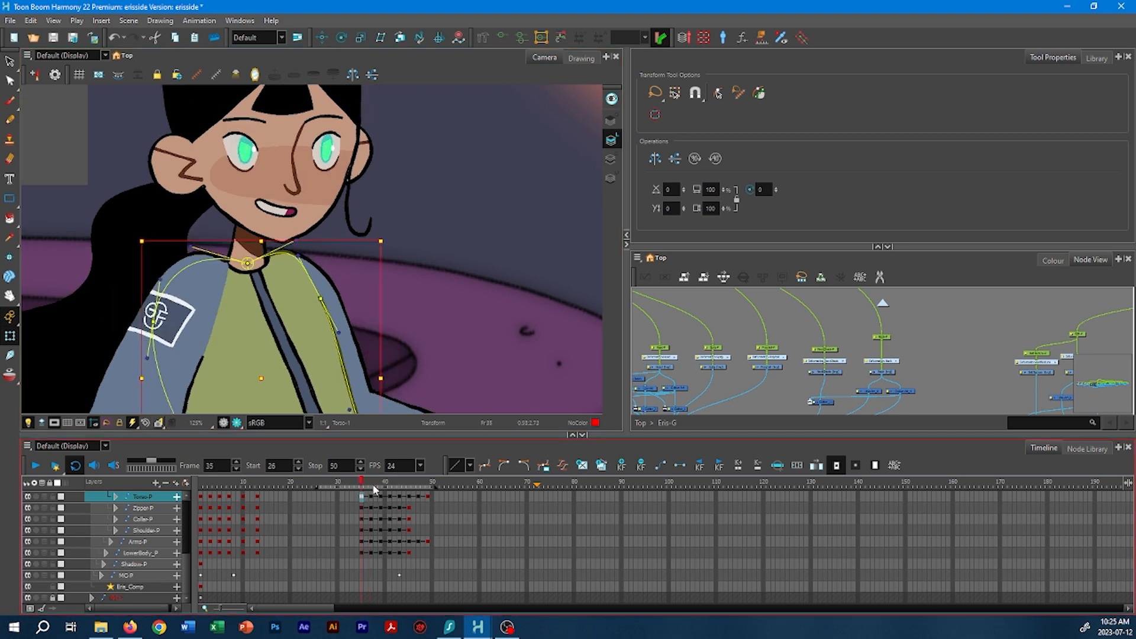
pyautogui.click(372, 498)
pyautogui.moveTo(324, 243); pyautogui.dragTo(323, 238)
pyautogui.press('Escape')
pyautogui.scroll(-5, 319, 284)
pyautogui.click(36, 466)
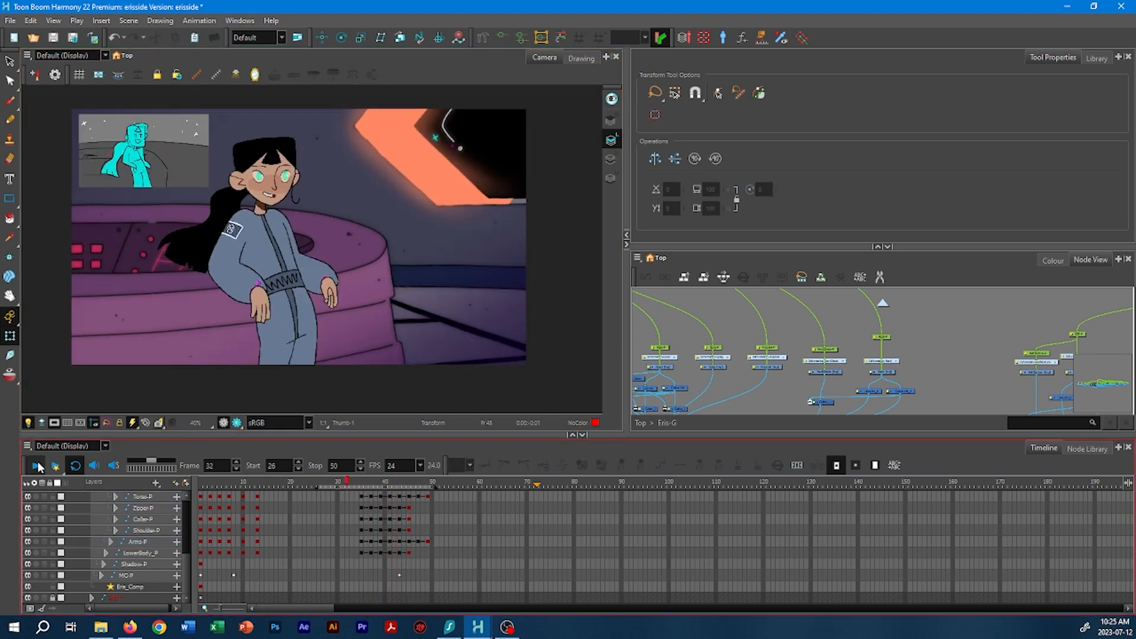
pyautogui.click(398, 465)
# - Reshape the console-side edge of the torso at frame 43 and compare it with the following frames up to 48
pyautogui.scroll(3, 283, 296)
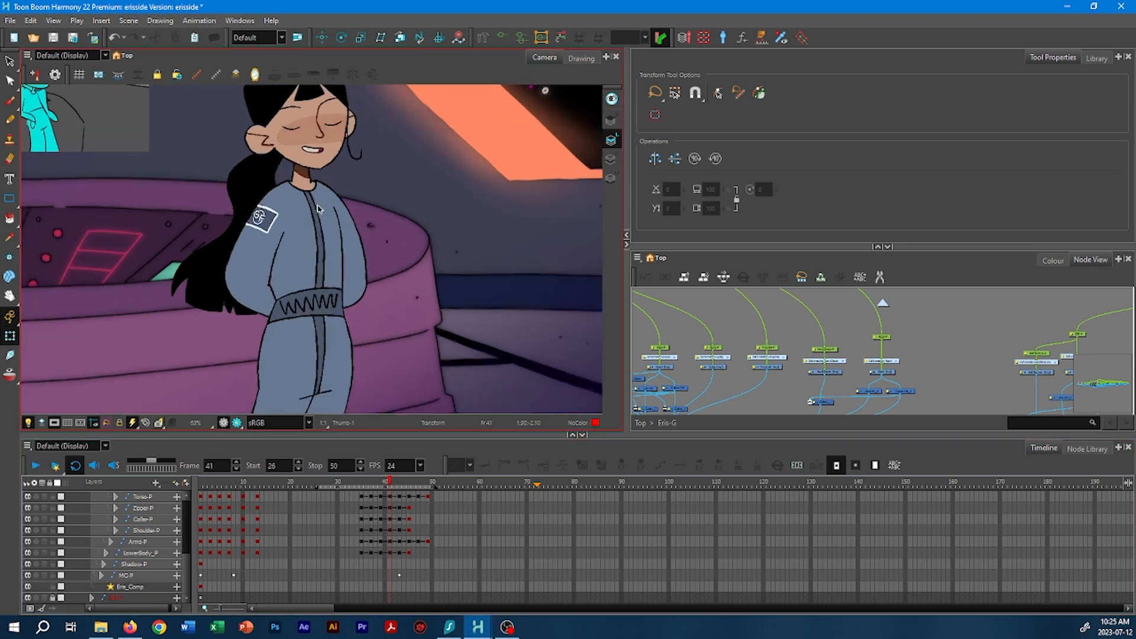
pyautogui.click(283, 296)
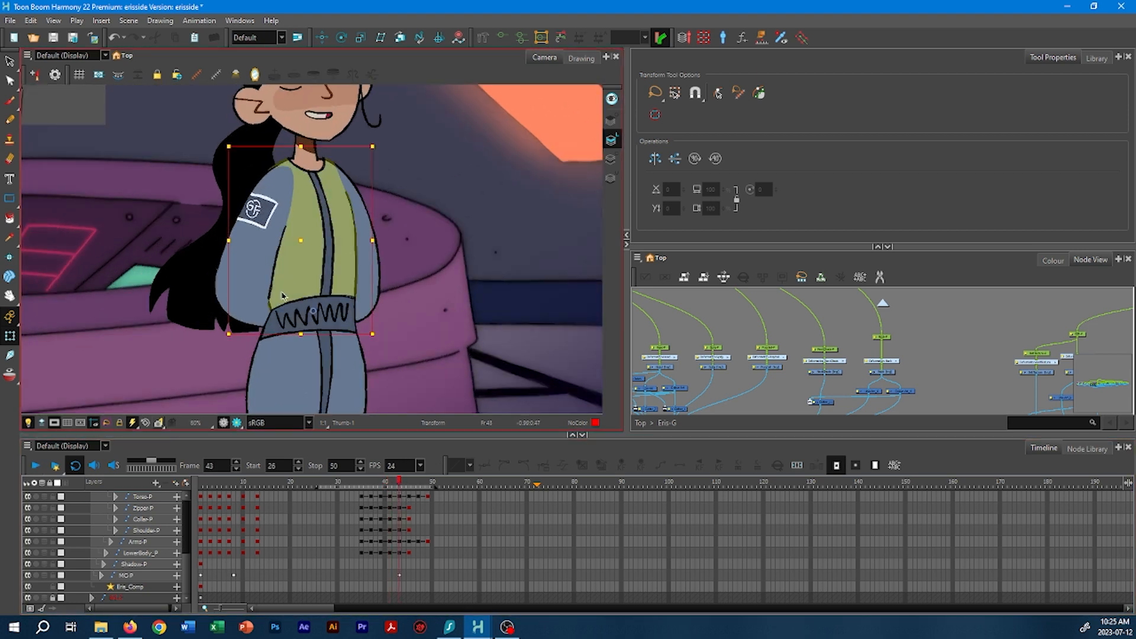
pyautogui.scroll(2, 282, 296)
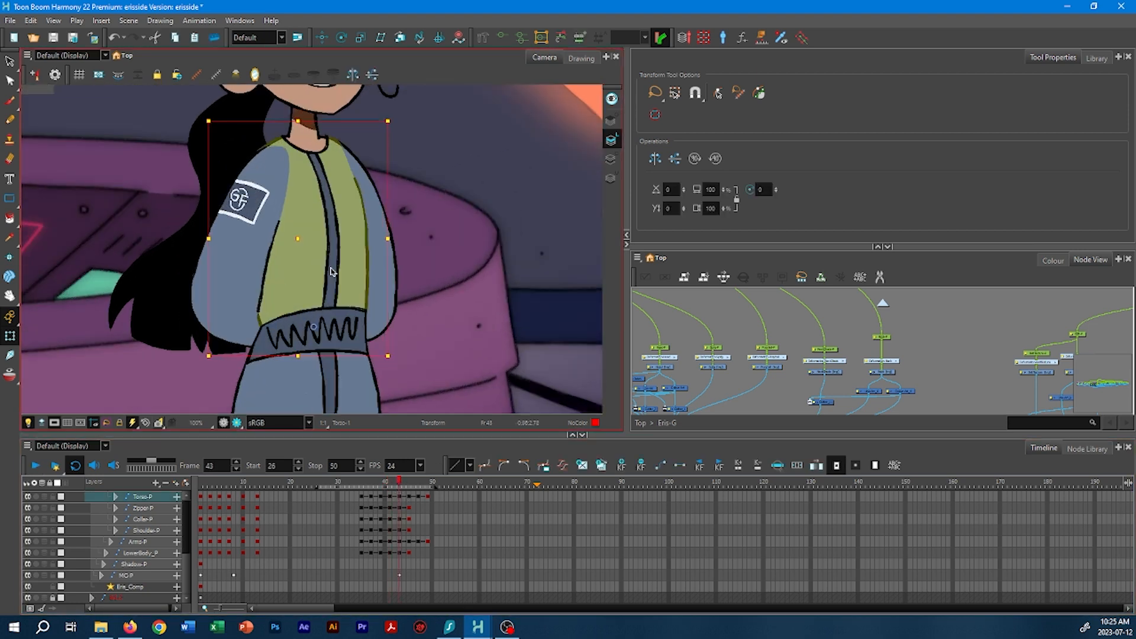
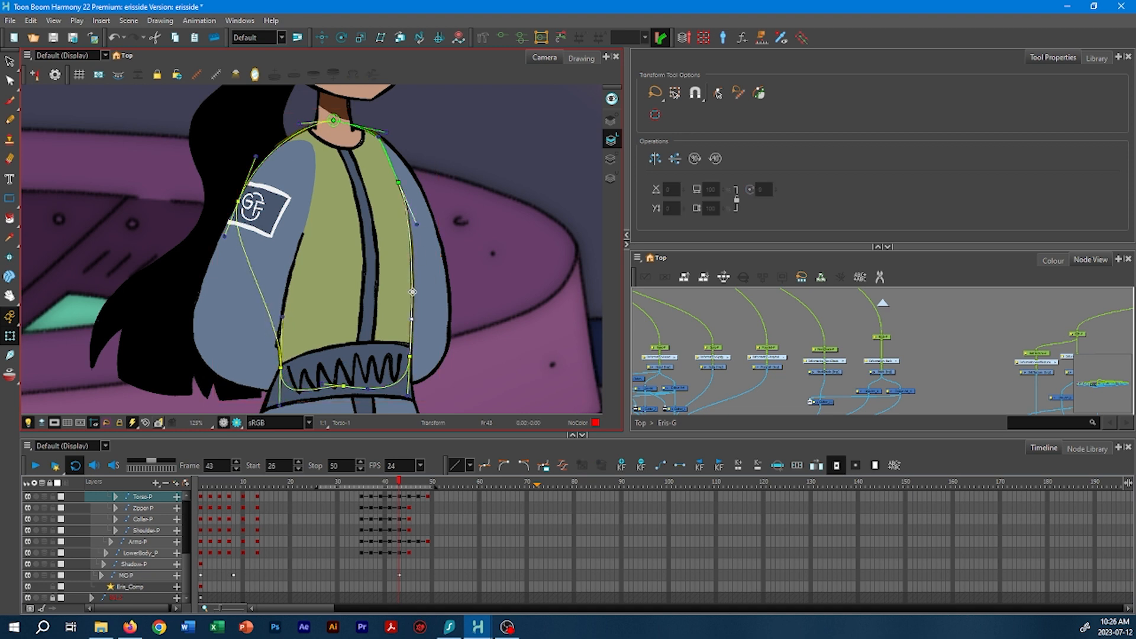
pyautogui.click(398, 279)
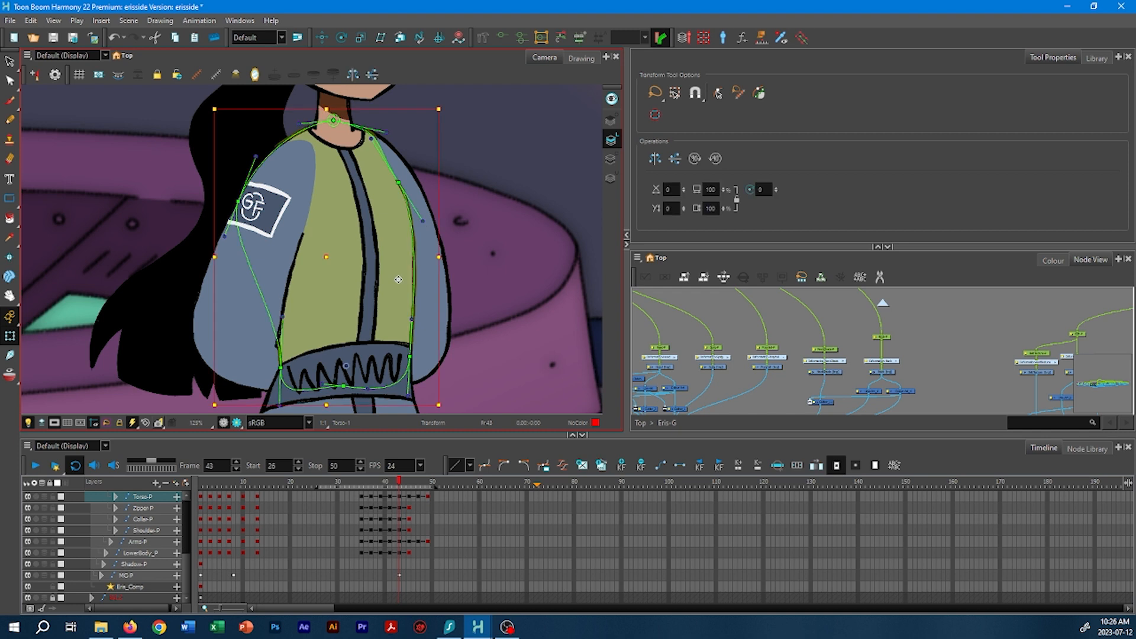
pyautogui.click(408, 497)
pyautogui.click(419, 497)
pyautogui.click(424, 499)
pyautogui.moveTo(422, 499); pyautogui.dragTo(418, 501)
# - Play back the animation to check the torso's reshaped contour
pyautogui.click(494, 342)
pyautogui.press('1')
pyautogui.press('1')
pyautogui.press('1')
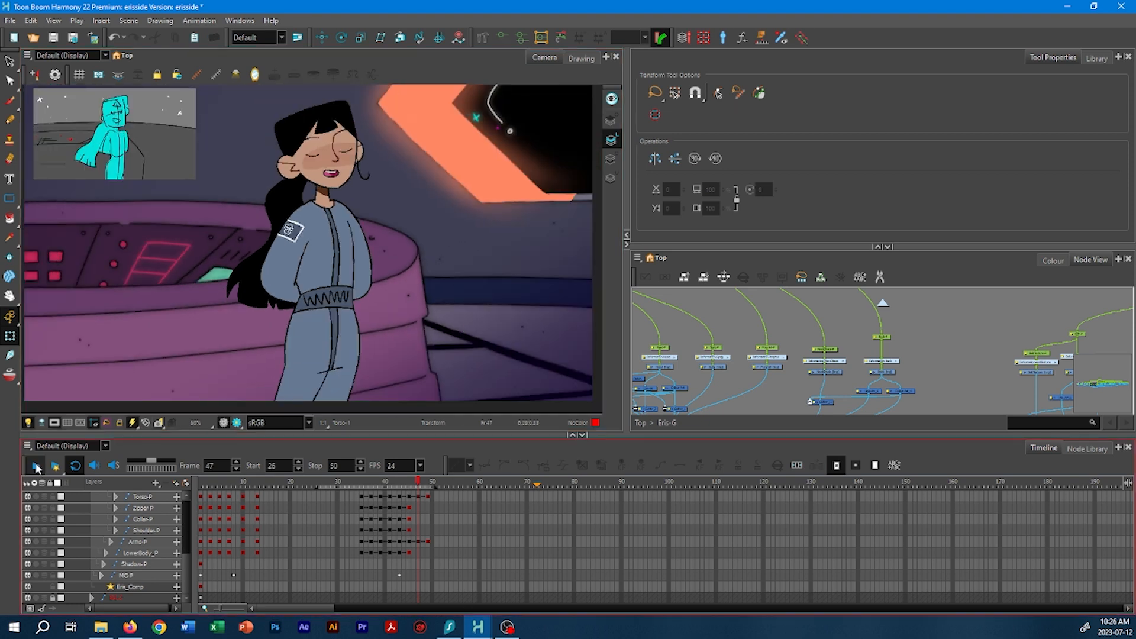
pyautogui.click(36, 467)
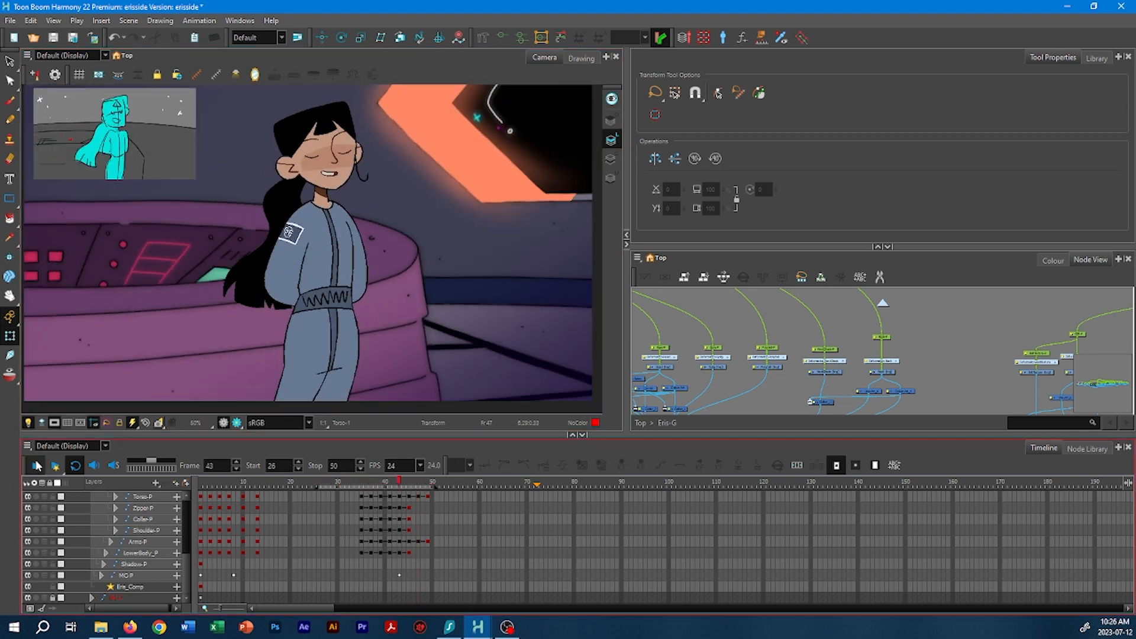
pyautogui.click(37, 466)
# - Adjust the loose hair strand beside the face at frame 39, comparing it with frames 43 and 45
pyautogui.press('2')
pyautogui.press('2')
pyautogui.press('space')
pyautogui.moveTo(427, 185); pyautogui.dragTo(393, 300)
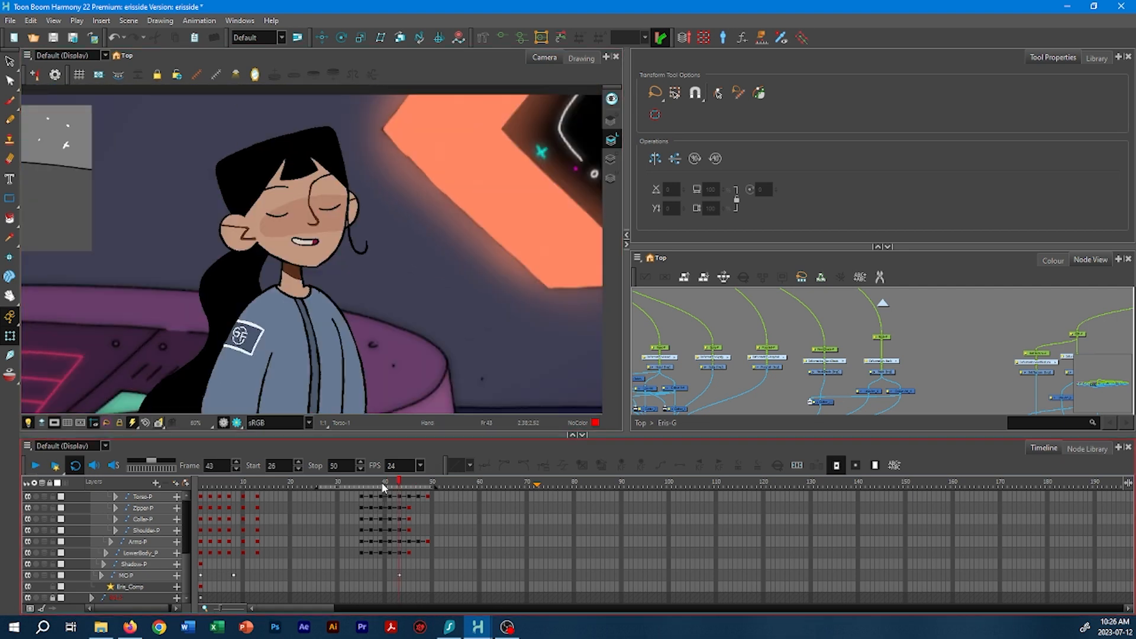
pyautogui.click(381, 482)
pyautogui.press('2')
pyautogui.press('2')
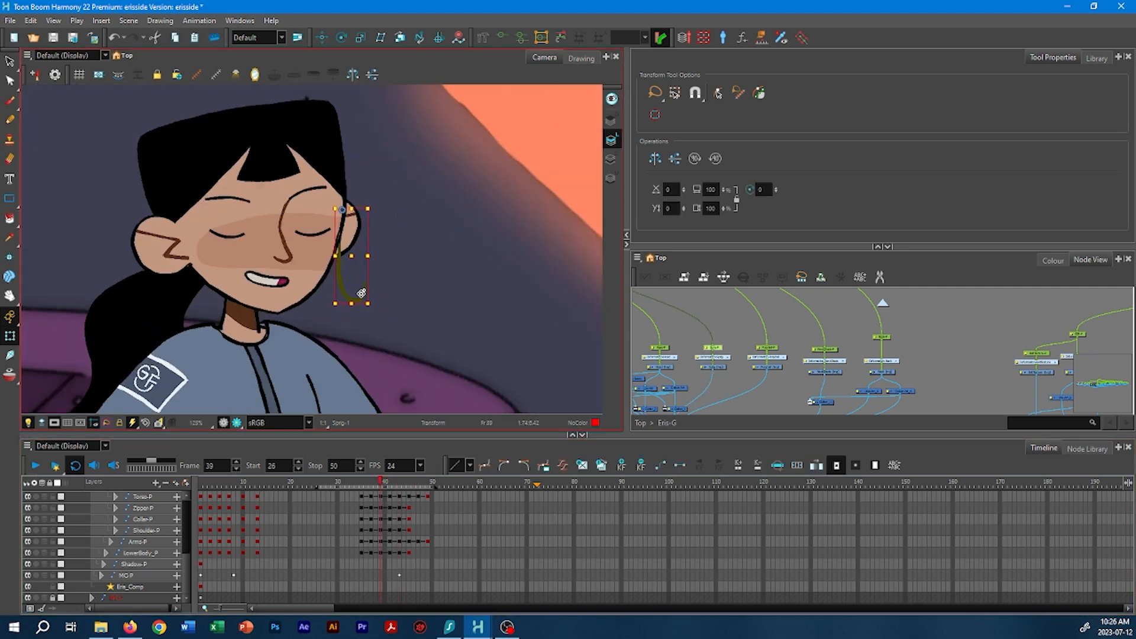
pyautogui.click(400, 482)
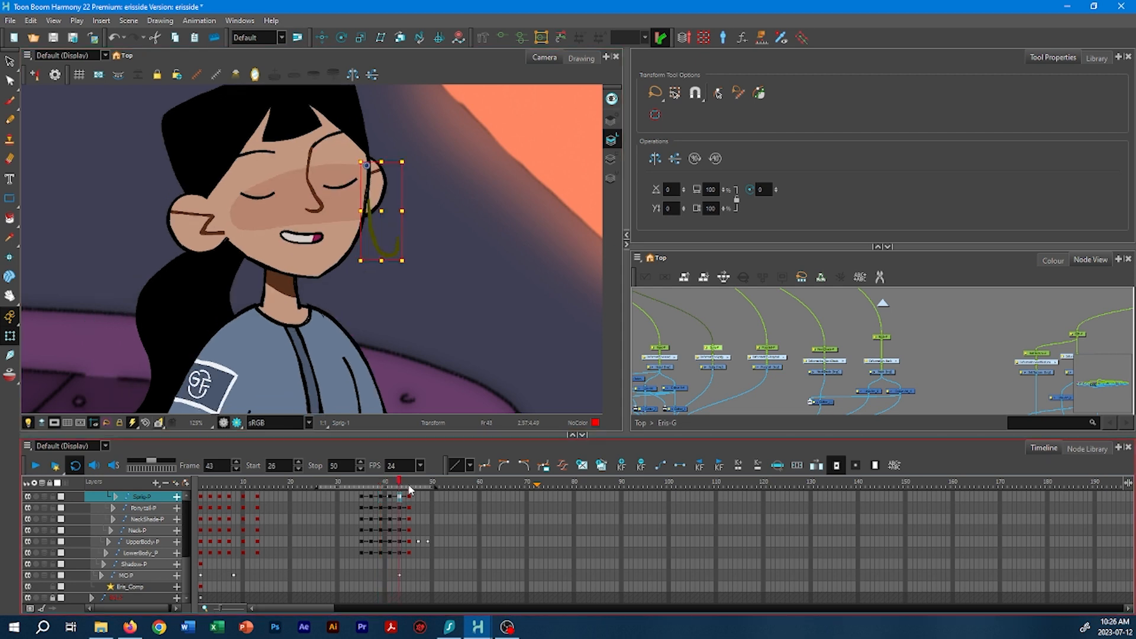
pyautogui.click(410, 485)
pyautogui.moveTo(406, 487); pyautogui.dragTo(400, 491)
pyautogui.click(472, 310)
# - Play back the animation to check the loose hair strand's movement
pyautogui.press('1')
pyautogui.press('1')
pyautogui.press('1')
pyautogui.press('1')
pyautogui.click(36, 466)
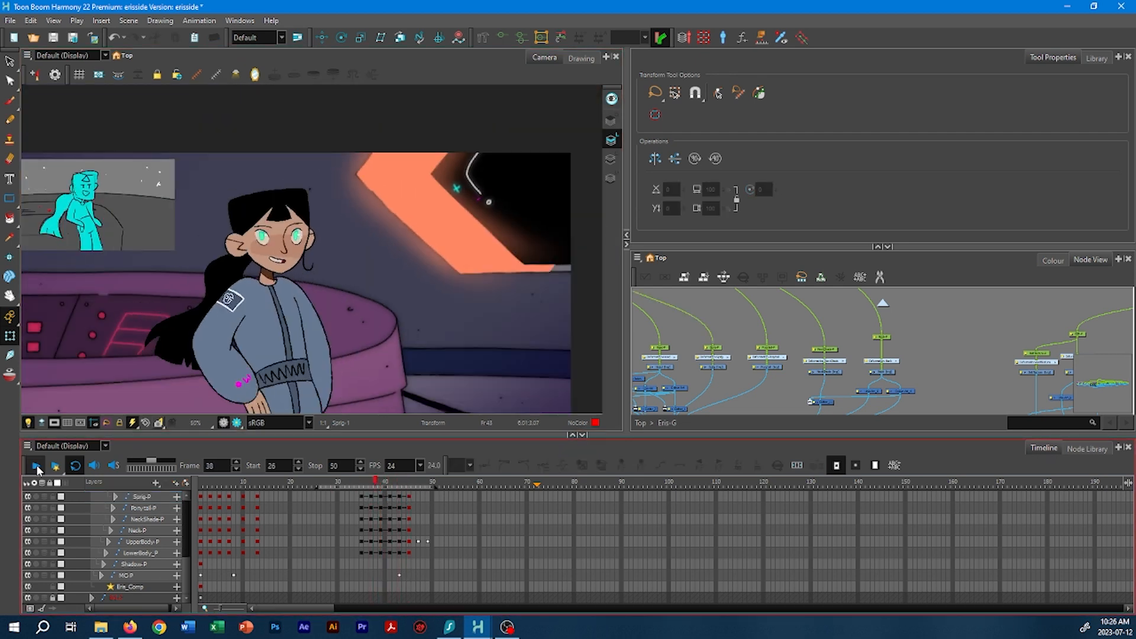
pyautogui.click(37, 467)
# - Examine the loose hair strand beside the face at frames 39 and 36, and play back the animation
pyautogui.click(380, 482)
pyautogui.press('2')
pyautogui.press('2')
pyautogui.press('2')
pyautogui.press('2')
pyautogui.press('2')
pyautogui.press('2')
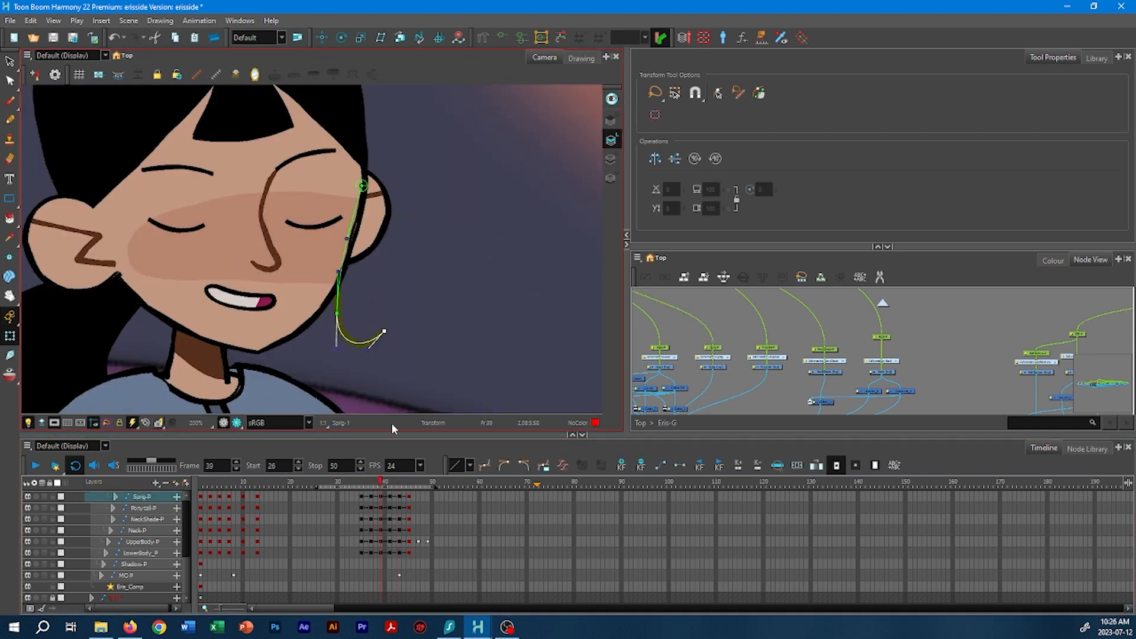
pyautogui.press('1')
pyautogui.press('1')
pyautogui.press('1')
pyautogui.press('1')
pyautogui.press('1')
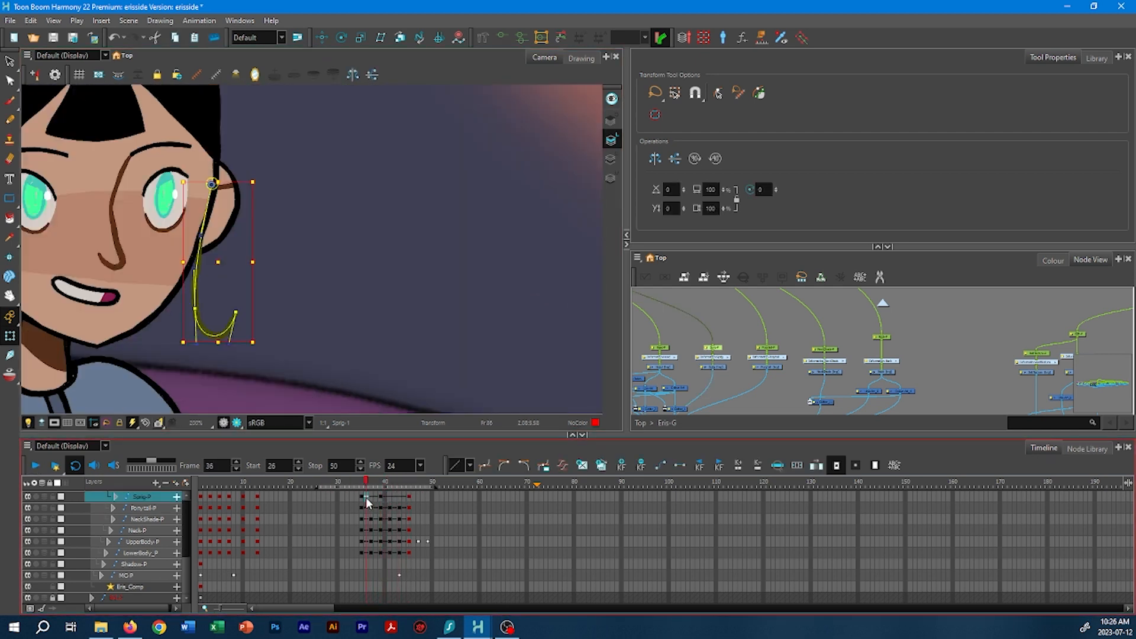
pyautogui.click(37, 466)
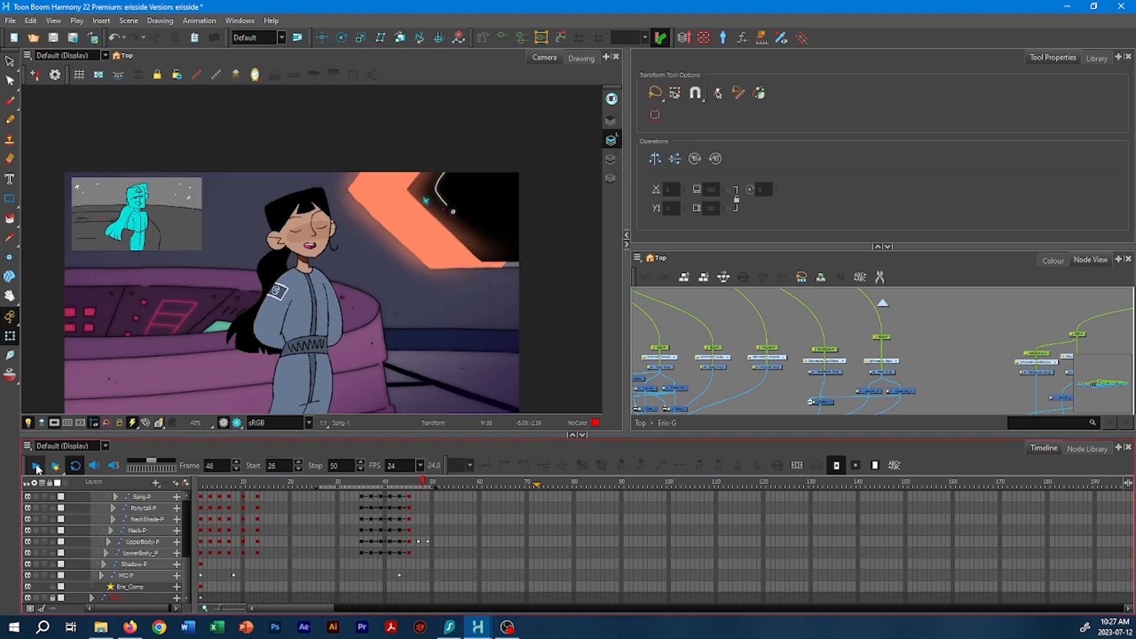
# - Collapse the Eris-P peg and add full keyframes across its hierarchy at frames 49 and 47
pyautogui.click(358, 483)
pyautogui.moveTo(357, 485); pyautogui.dragTo(371, 485)
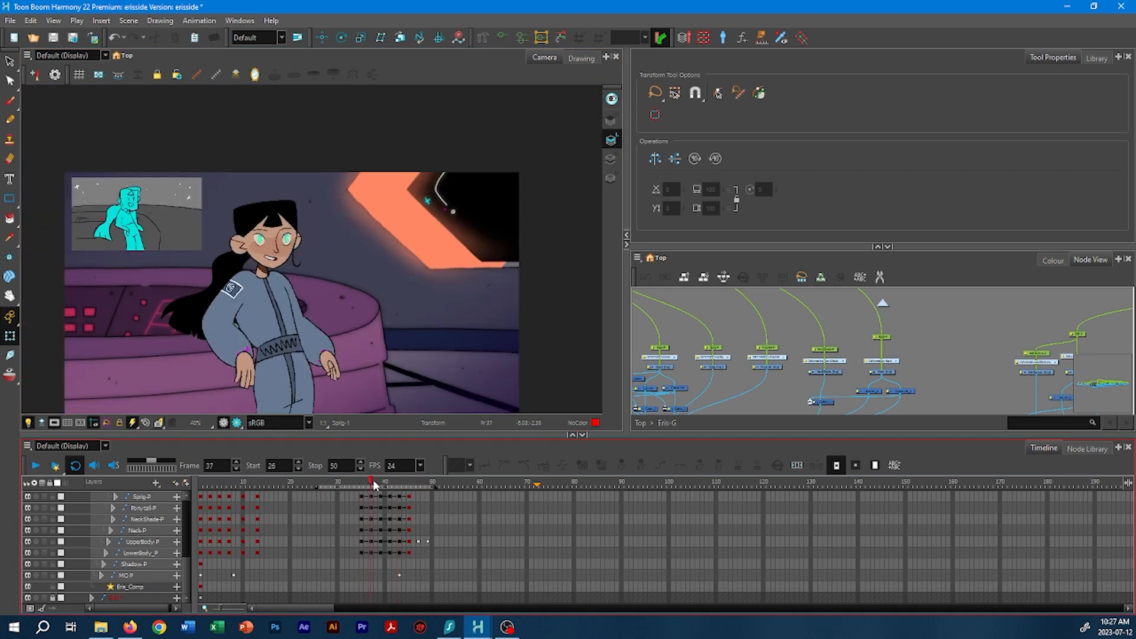
pyautogui.moveTo(371, 363); pyautogui.dragTo(388, 310)
pyautogui.moveTo(187, 574); pyautogui.dragTo(187, 531)
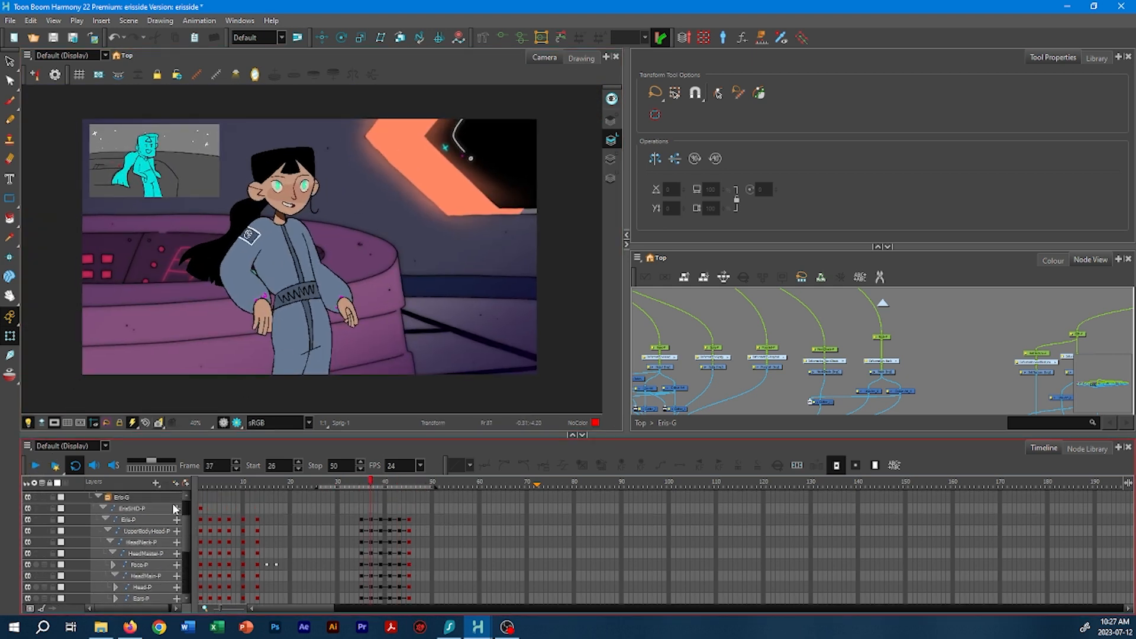
pyautogui.click(107, 520)
pyautogui.click(428, 553)
pyautogui.press('F6')
pyautogui.click(418, 554)
pyautogui.press('F6')
# - Convert all Eris-P keyframes from frame 35 to 49 to stop-motion, and play back up to frame 58
pyautogui.click(408, 553)
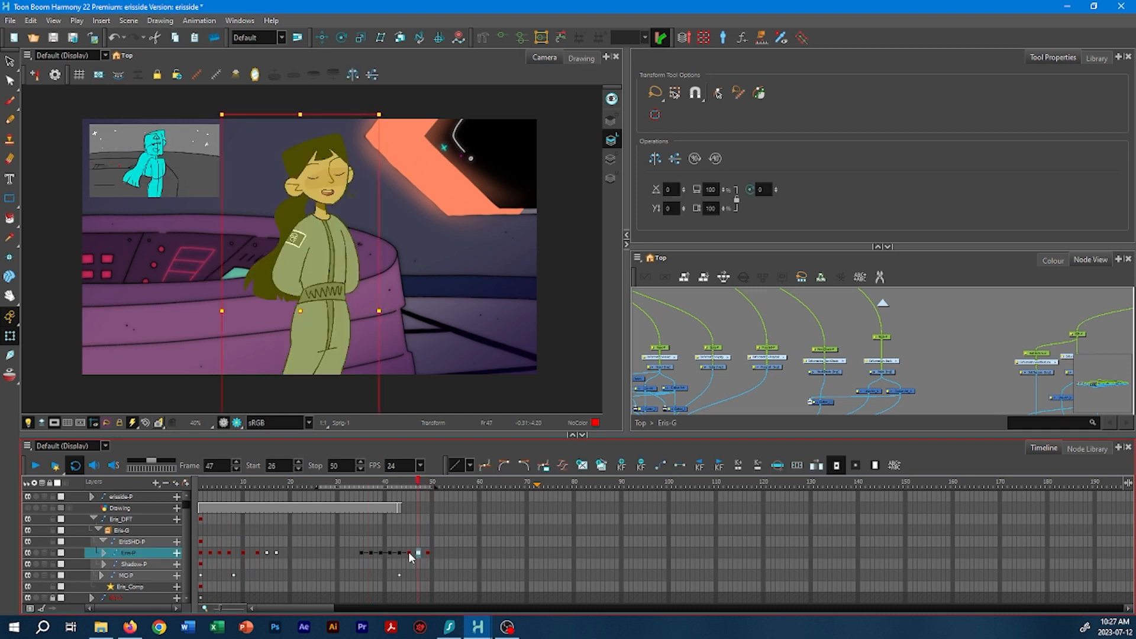
pyautogui.click(399, 553)
pyautogui.click(389, 554)
pyautogui.click(362, 553)
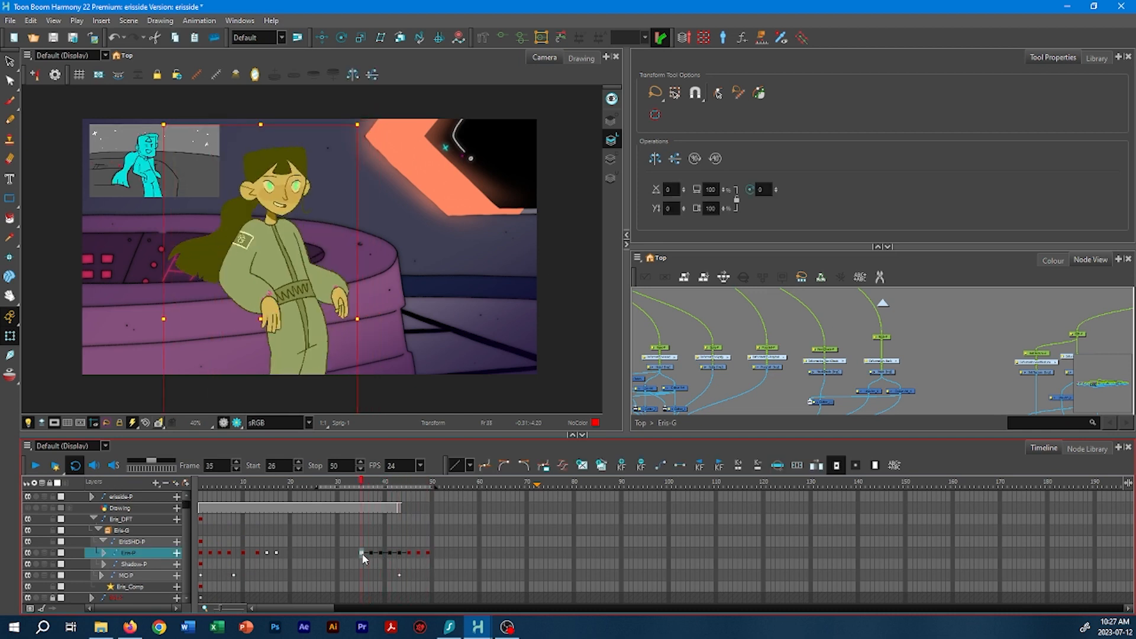
pyautogui.keyDown('shift'); pyautogui.click(440, 554); pyautogui.keyUp('shift')
pyautogui.click(35, 465)
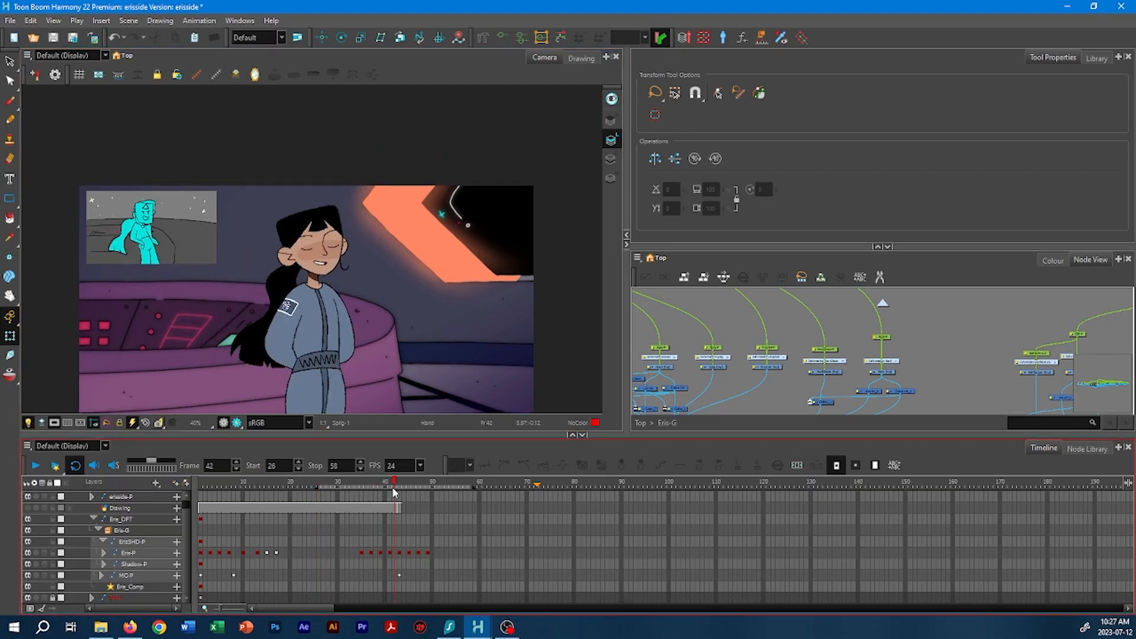
# - Select the head-and-neck peg at frame 46, check its pose at frame 47, and play back the animation
pyautogui.click(411, 494)
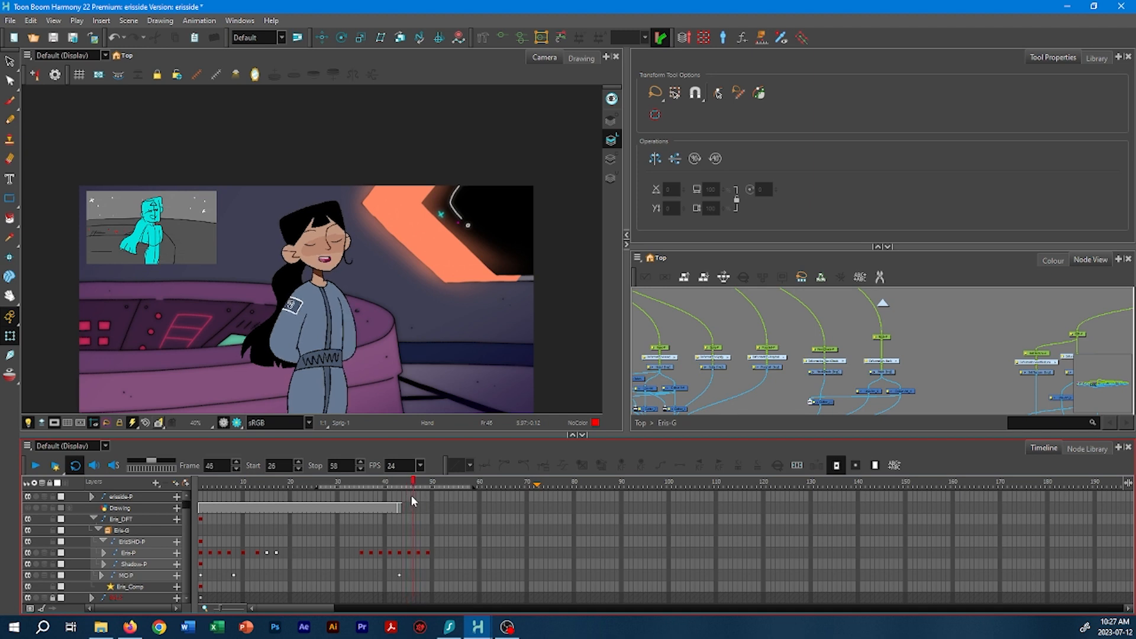
pyautogui.click(335, 256)
pyautogui.press('b')
pyautogui.press('2')
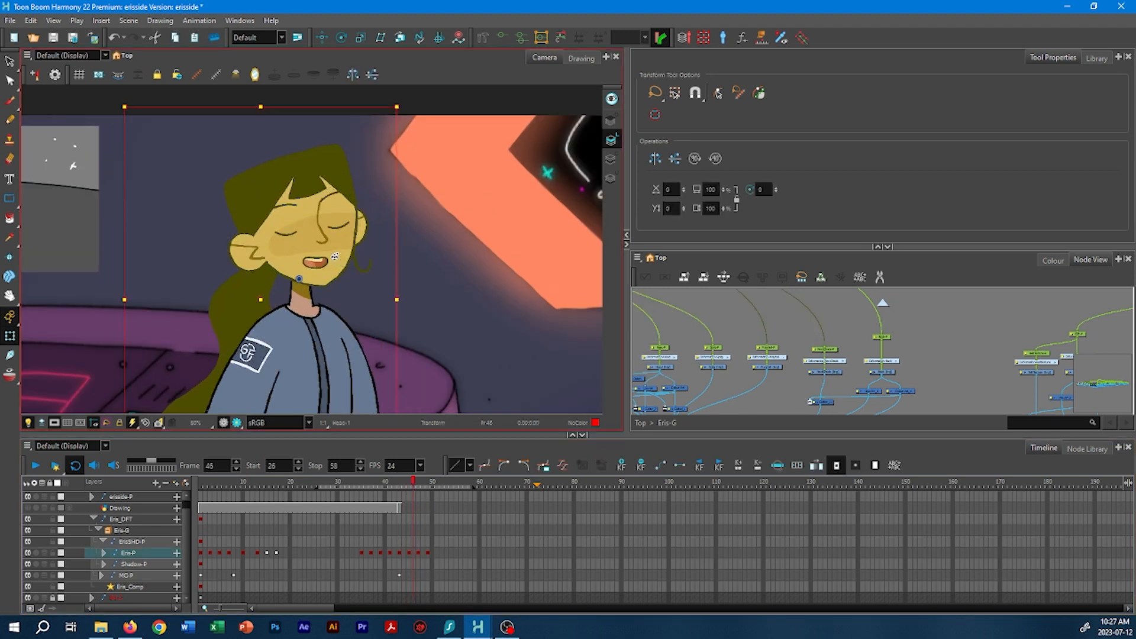
pyautogui.hotkey('shift', 'c')
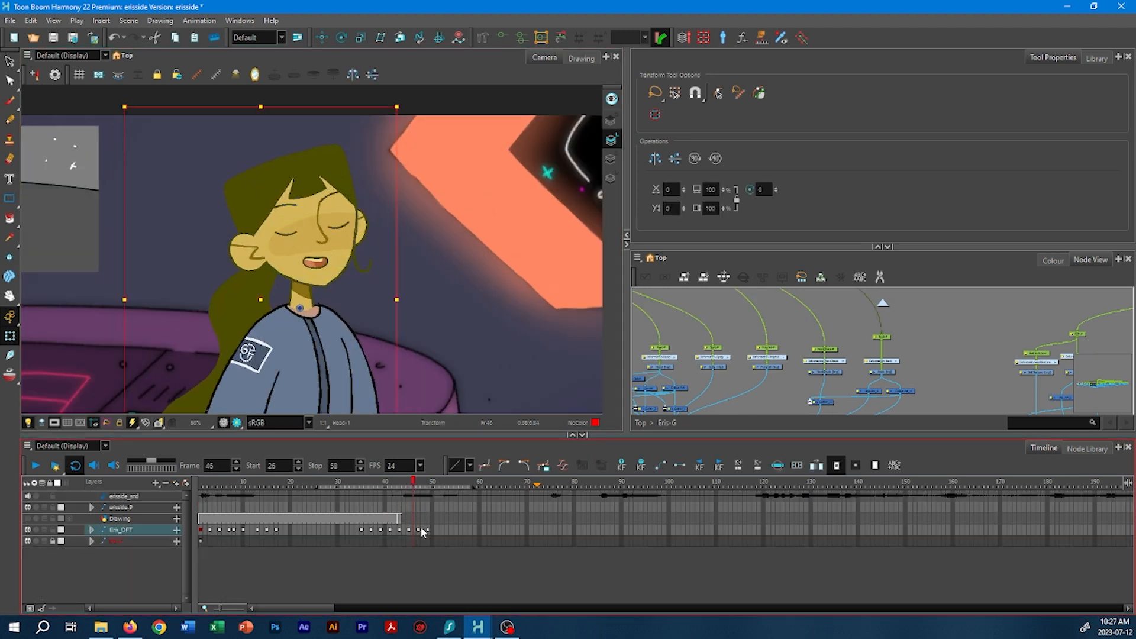
pyautogui.press('o')
pyautogui.moveTo(413, 482); pyautogui.dragTo(410, 488)
pyautogui.click(419, 530)
pyautogui.press('1')
pyautogui.click(36, 466)
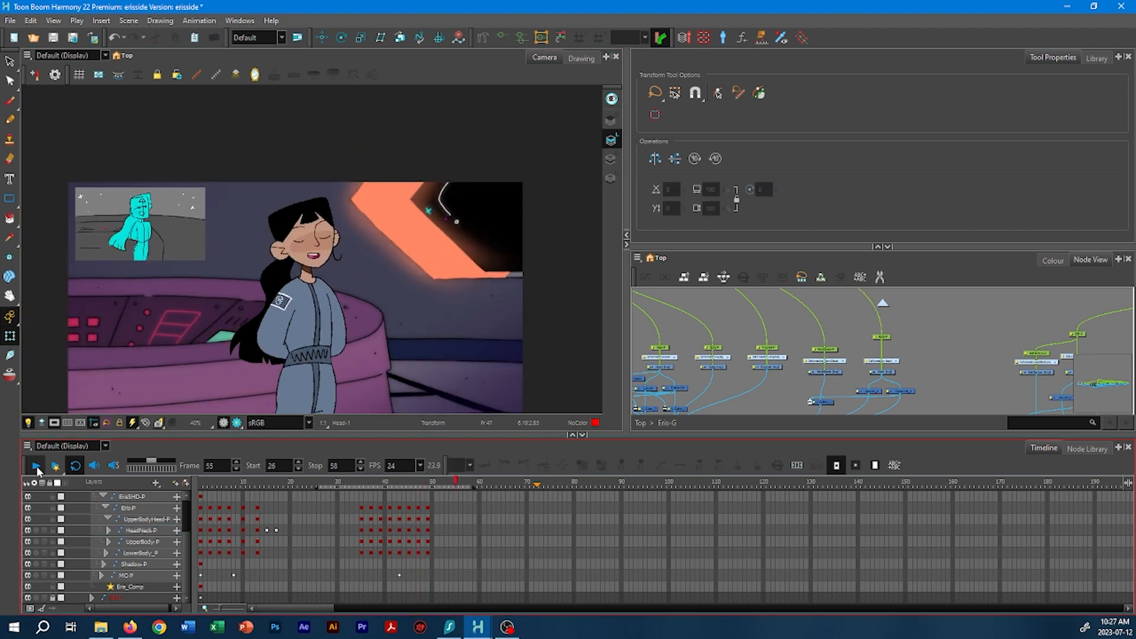
# - Try interpolated keyframes on the Eris-P peg around frames 43 to 47 and play back the animation
pyautogui.click(409, 508)
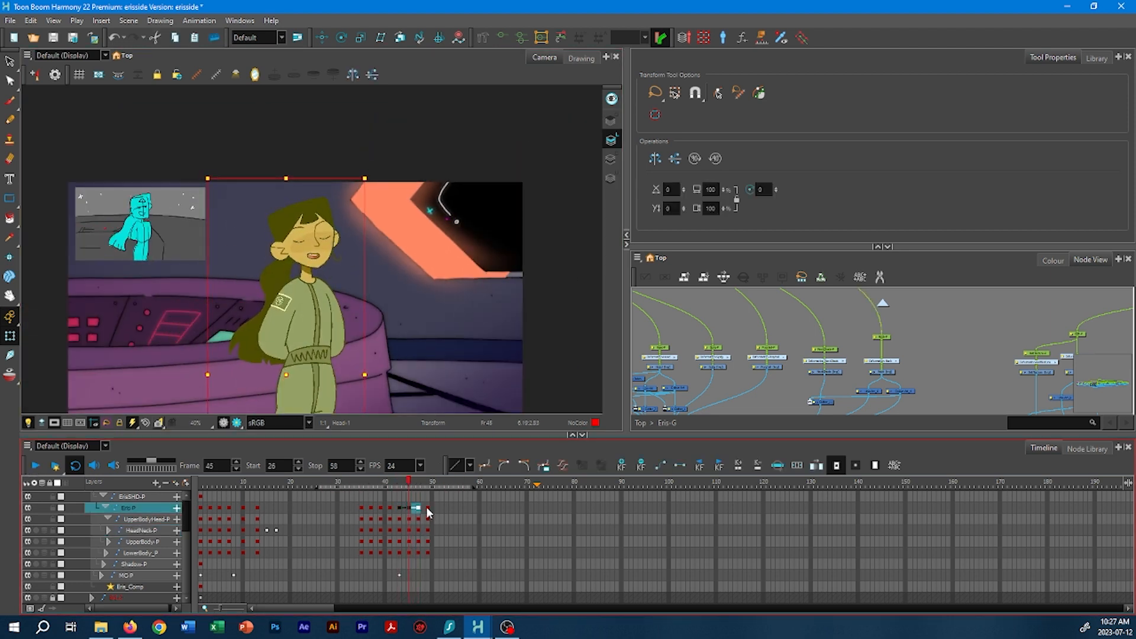
pyautogui.click(438, 354)
pyautogui.moveTo(438, 353); pyautogui.dragTo(469, 321)
pyautogui.click(36, 465)
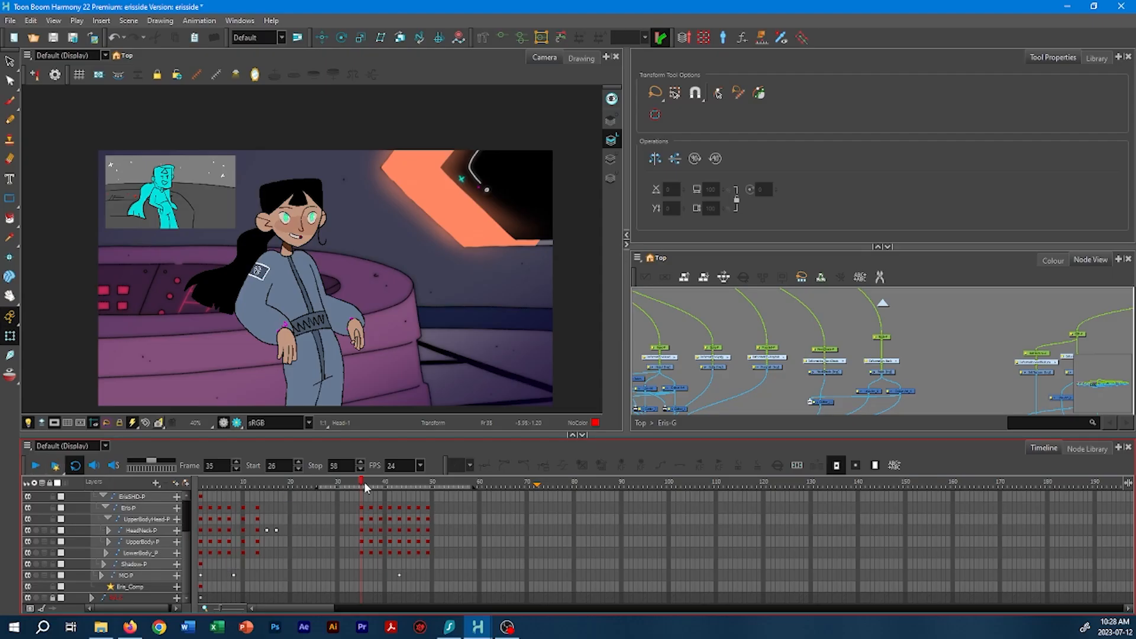
# - Examine the face at frame 37 and select the eye nearest the ponytail to inspect its shape
pyautogui.moveTo(365, 488)
pyautogui.mouseDown()
pyautogui.moveTo(380, 487)
pyautogui.moveTo(377, 510)
pyautogui.moveTo(371, 503)
pyautogui.mouseUp()
pyautogui.scroll(3, 342, 172)
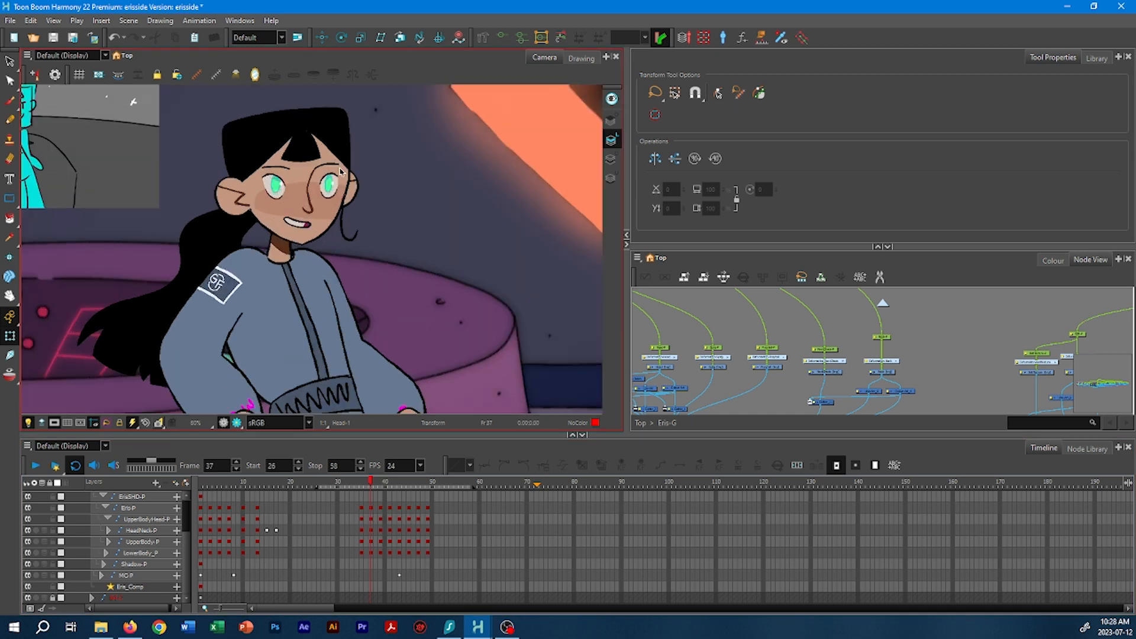
pyautogui.scroll(2, 355, 223)
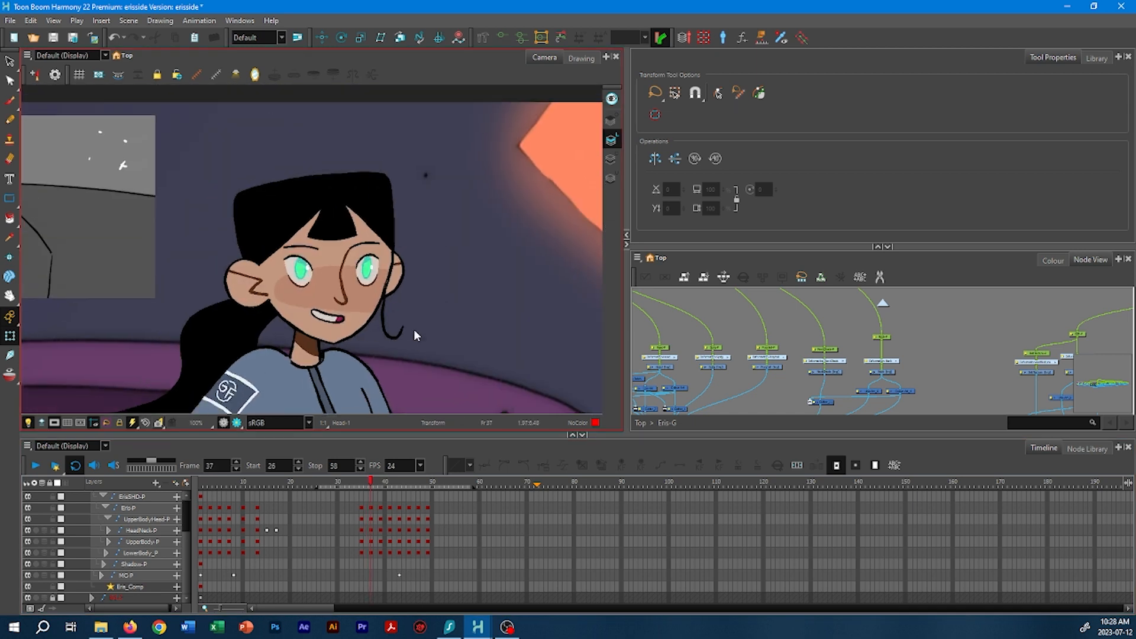
pyautogui.scroll(4, 314, 247)
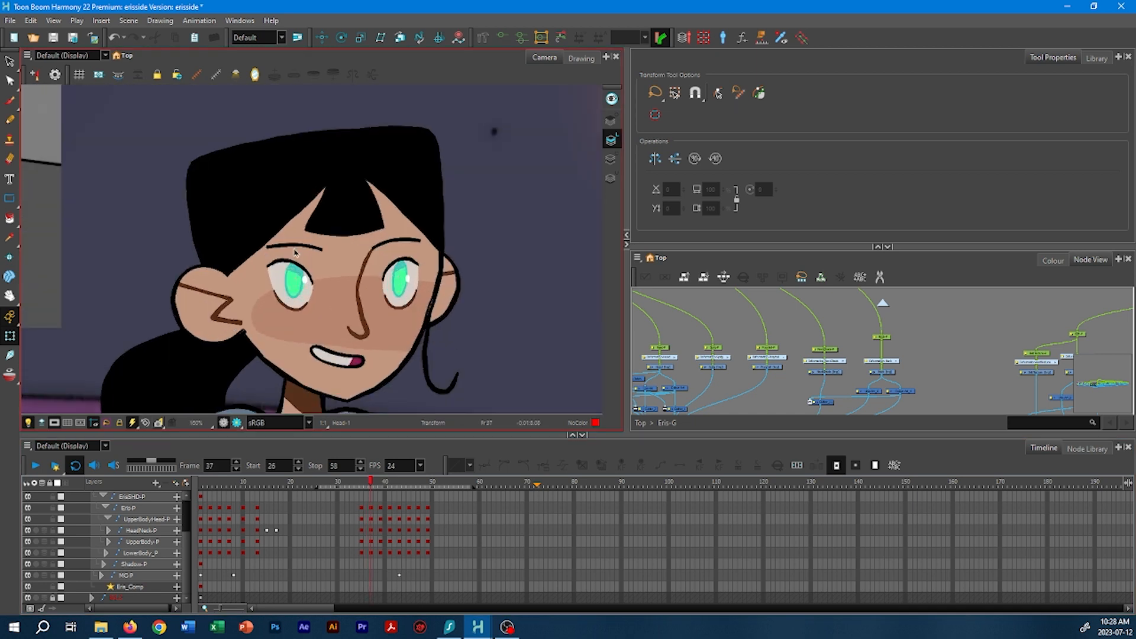
pyautogui.click(277, 298)
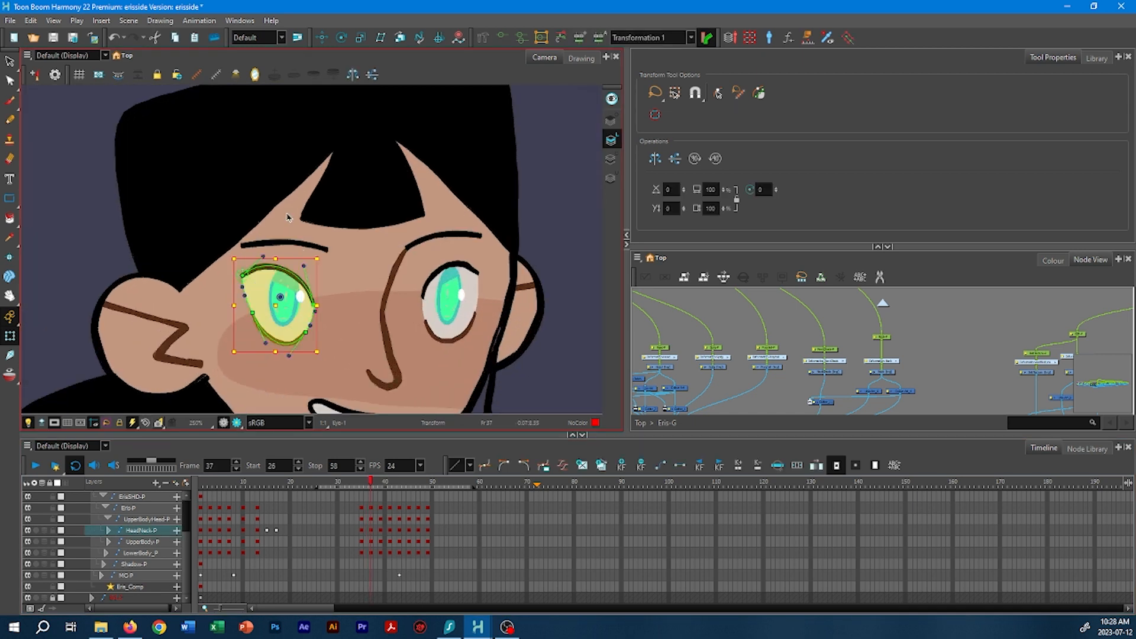
pyautogui.click(539, 362)
# - Compare the eyes with the pose at frame 2154, return to frame 37, and play back the animation
pyautogui.scroll(-4, 312, 248)
pyautogui.moveTo(316, 609); pyautogui.dragTo(290, 607)
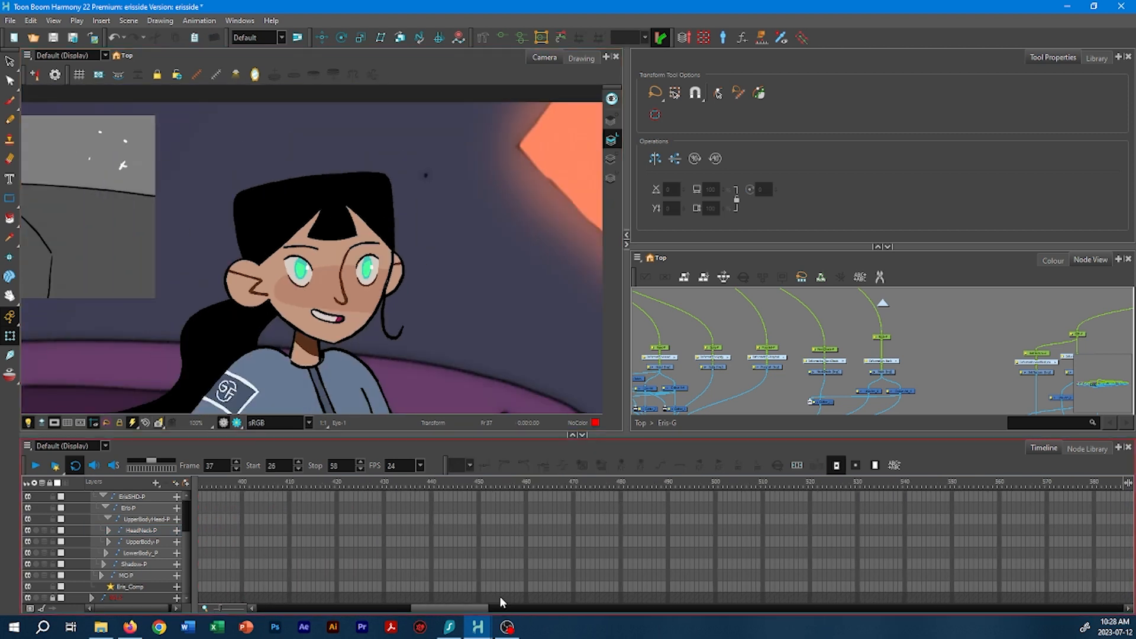
pyautogui.click(954, 484)
pyautogui.hotkey('ctrl', 'z')
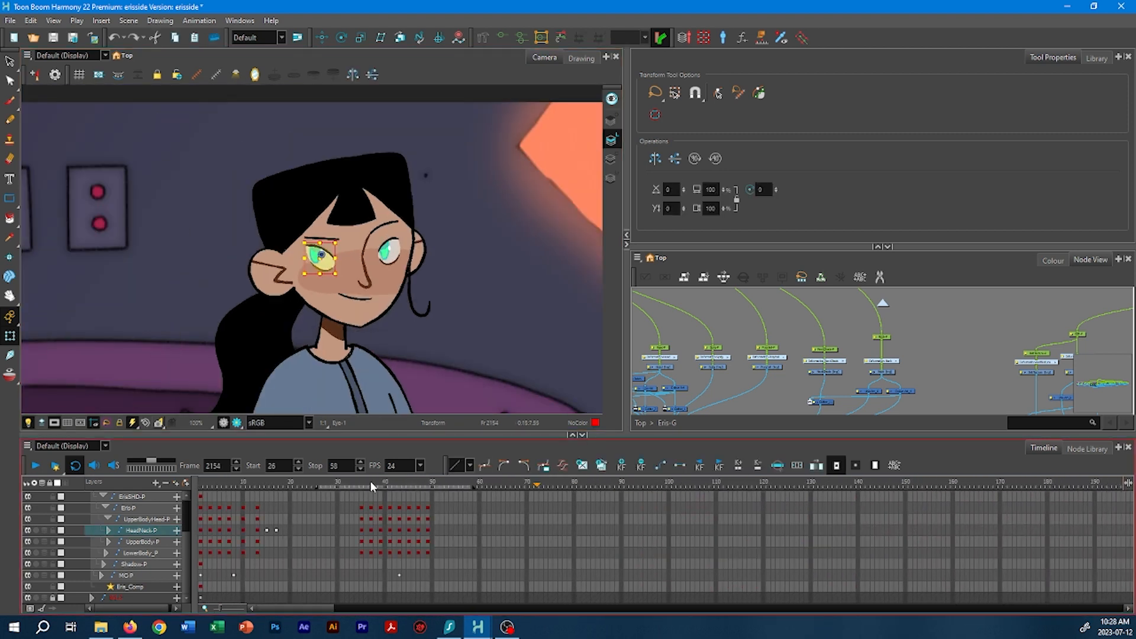
pyautogui.click(370, 480)
pyautogui.click(35, 466)
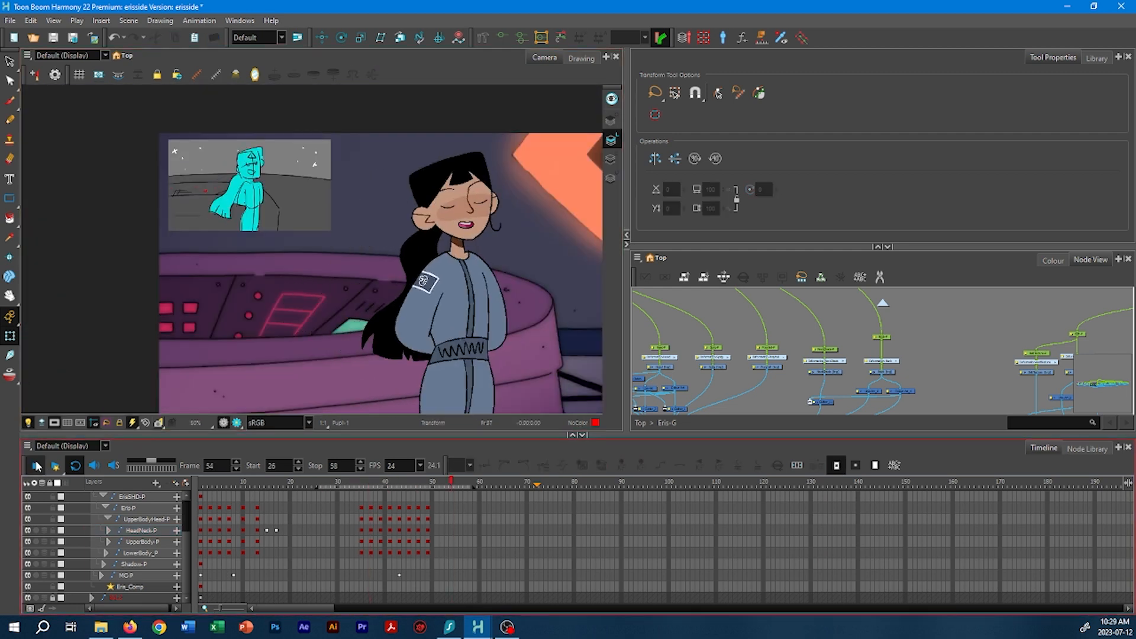
# - Collapse the Eris-P peg and space its last three keyframes out to frames 46, 49 and 52
pyautogui.click(106, 508)
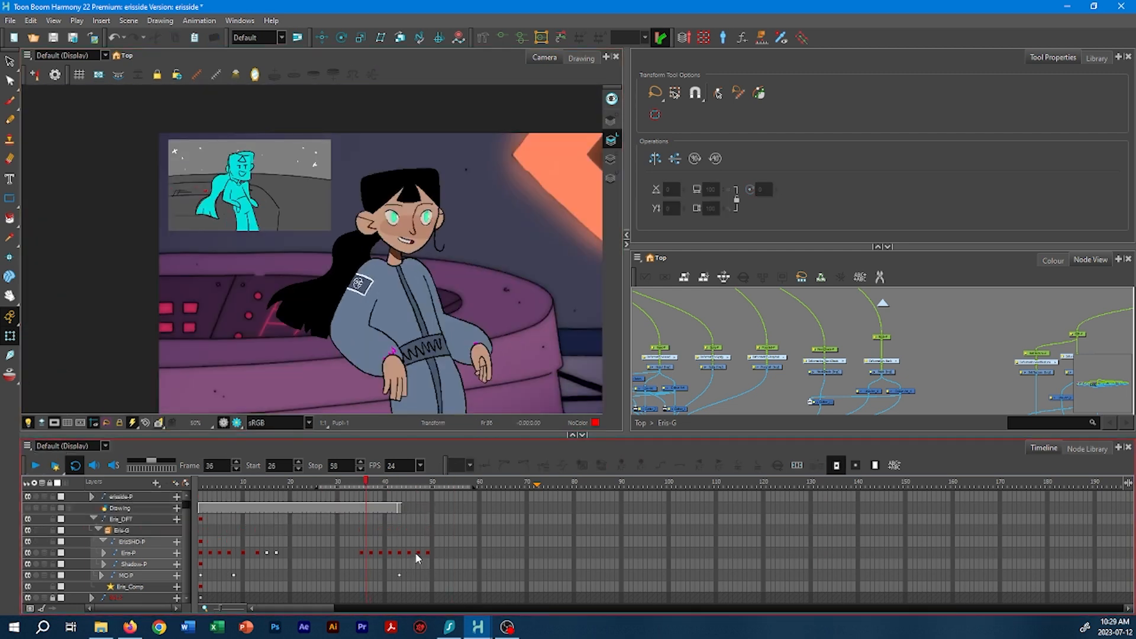
pyautogui.moveTo(418, 553); pyautogui.dragTo(429, 559)
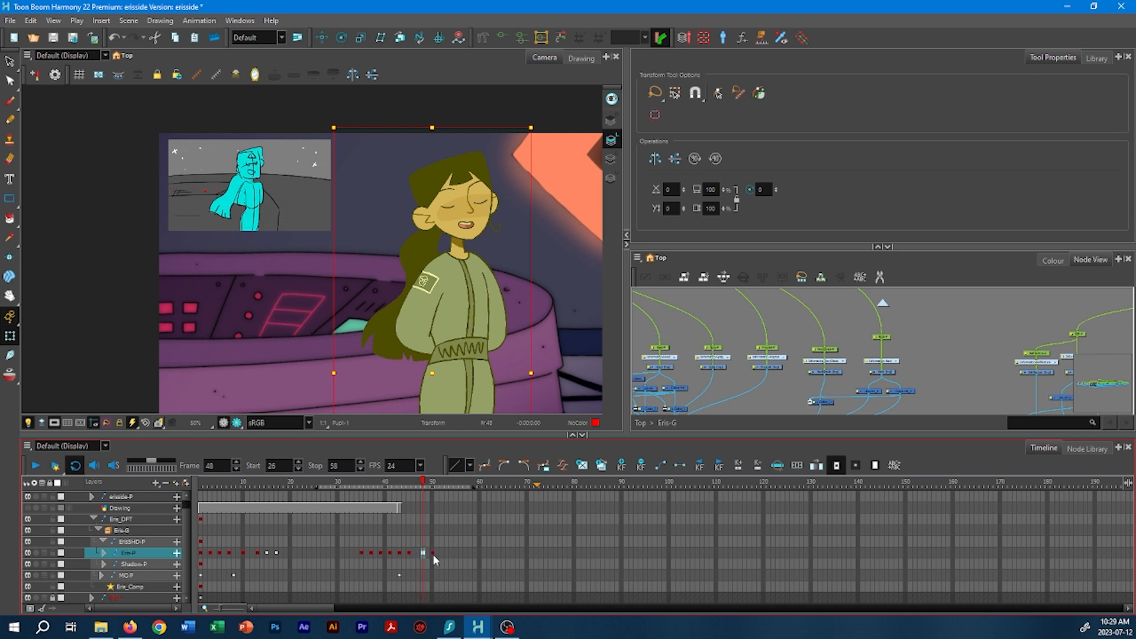
pyautogui.click(438, 555)
pyautogui.scroll(-2, 258, 352)
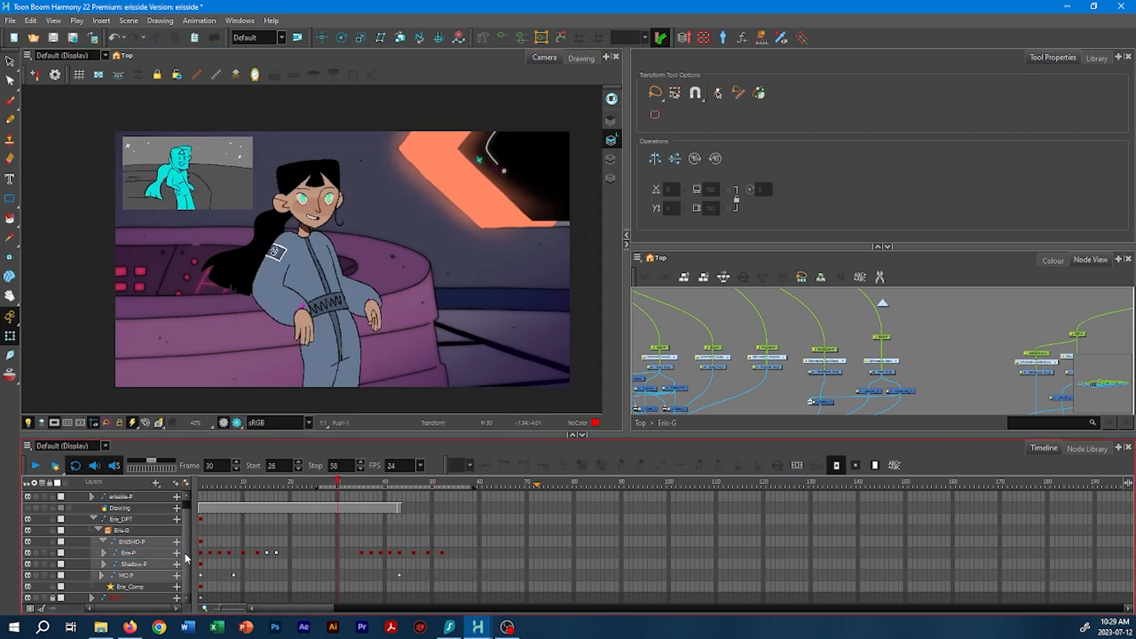
# - Move the Eris-P keyframe block from frame 35 onward so it begins at frame 41, and play it back
pyautogui.moveTo(188, 551); pyautogui.dragTo(188, 536)
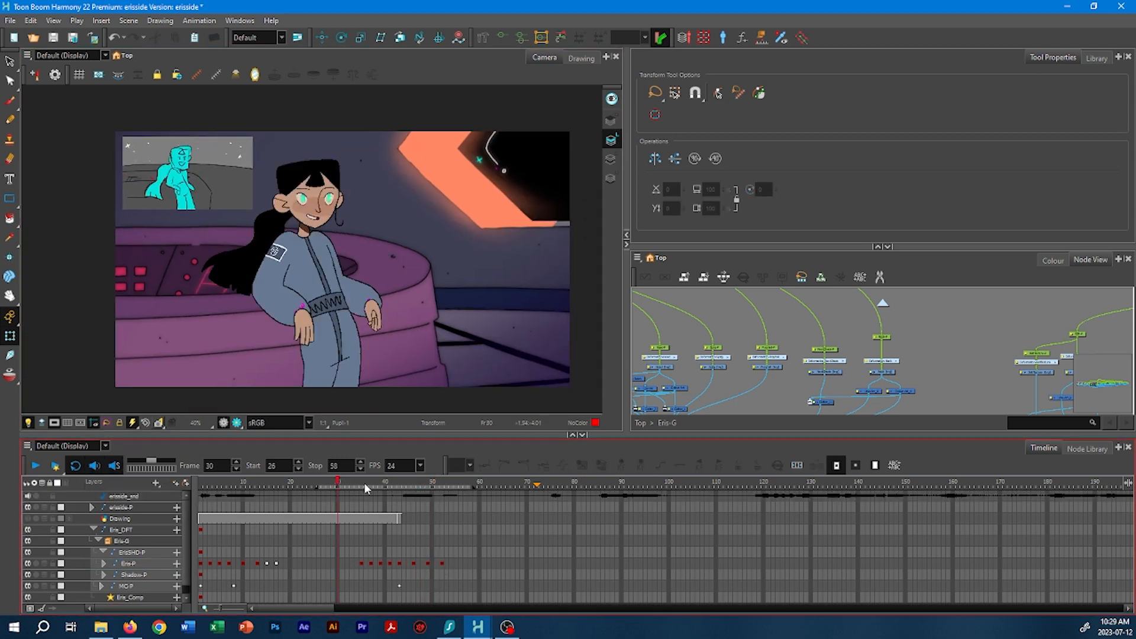
pyautogui.moveTo(362, 565); pyautogui.dragTo(391, 563)
pyautogui.click(35, 465)
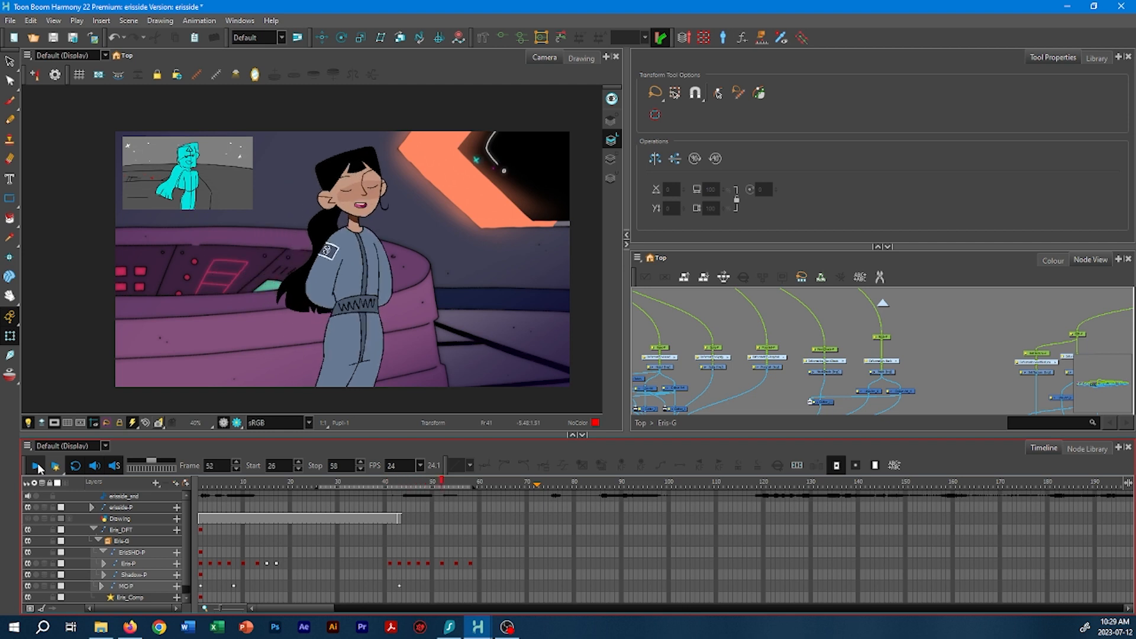
pyautogui.click(35, 465)
# - Shift the selected Eris-P keyframe block two frames earlier so it begins at frame 39, and play it back
pyautogui.click(390, 563)
pyautogui.keyDown('shift'); pyautogui.click(469, 564); pyautogui.keyUp('shift')
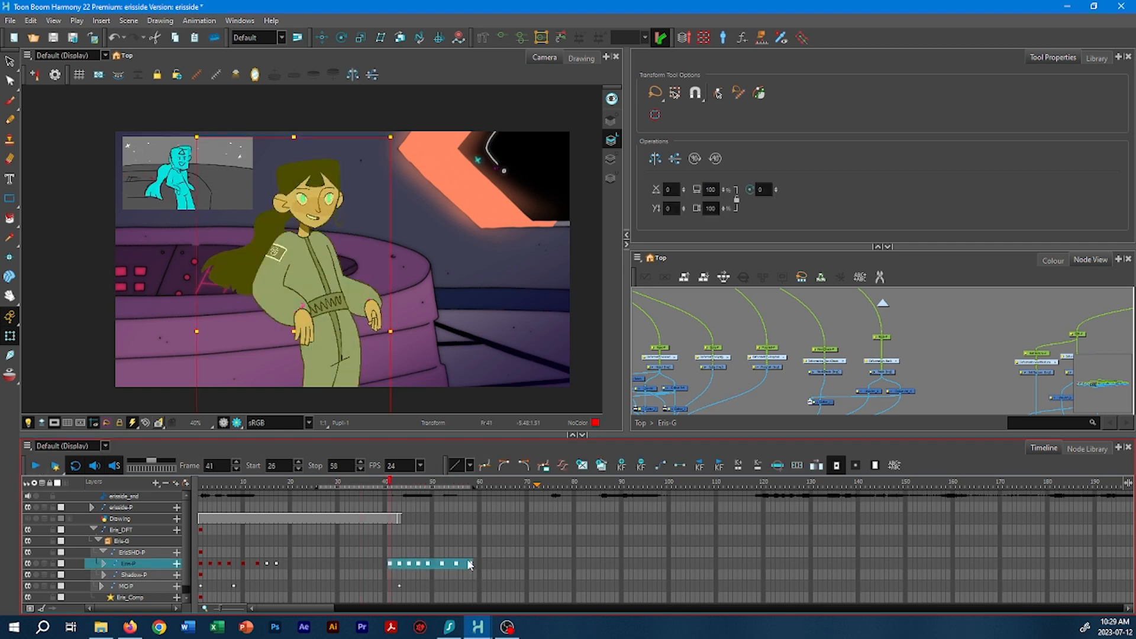
pyautogui.click(419, 353)
pyautogui.click(35, 465)
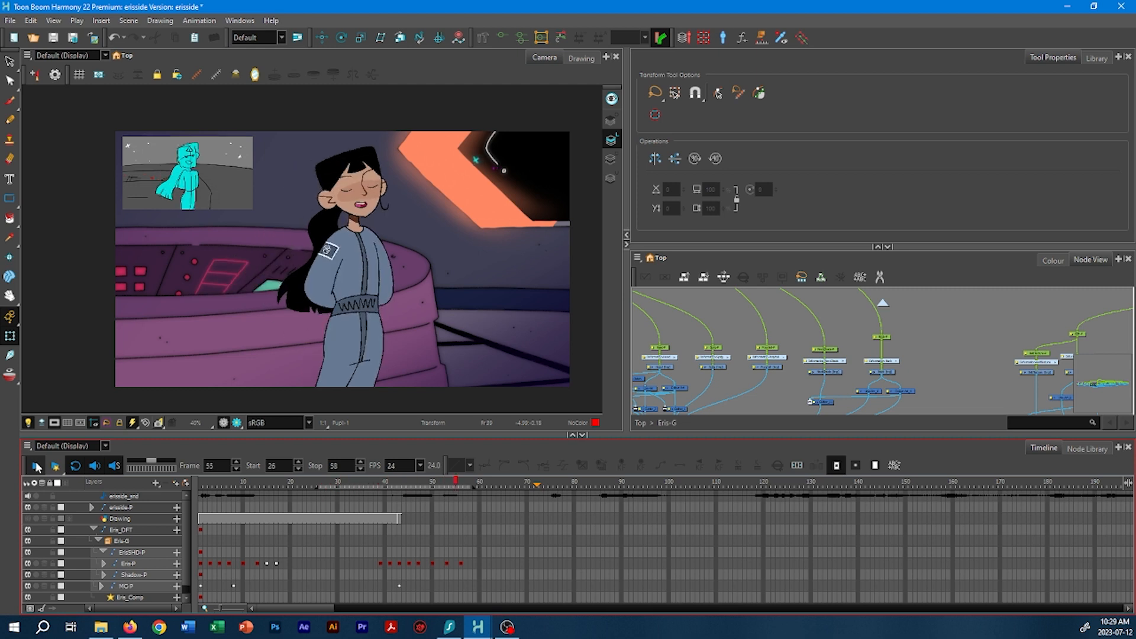
# - Select the character's mouth, review it at frame 41, and swap it for a small, narrow mouth drawing at frame 43
pyautogui.moveTo(365, 212); pyautogui.dragTo(330, 285)
pyautogui.scroll(1, 329, 285)
pyautogui.scroll(1, 329, 282)
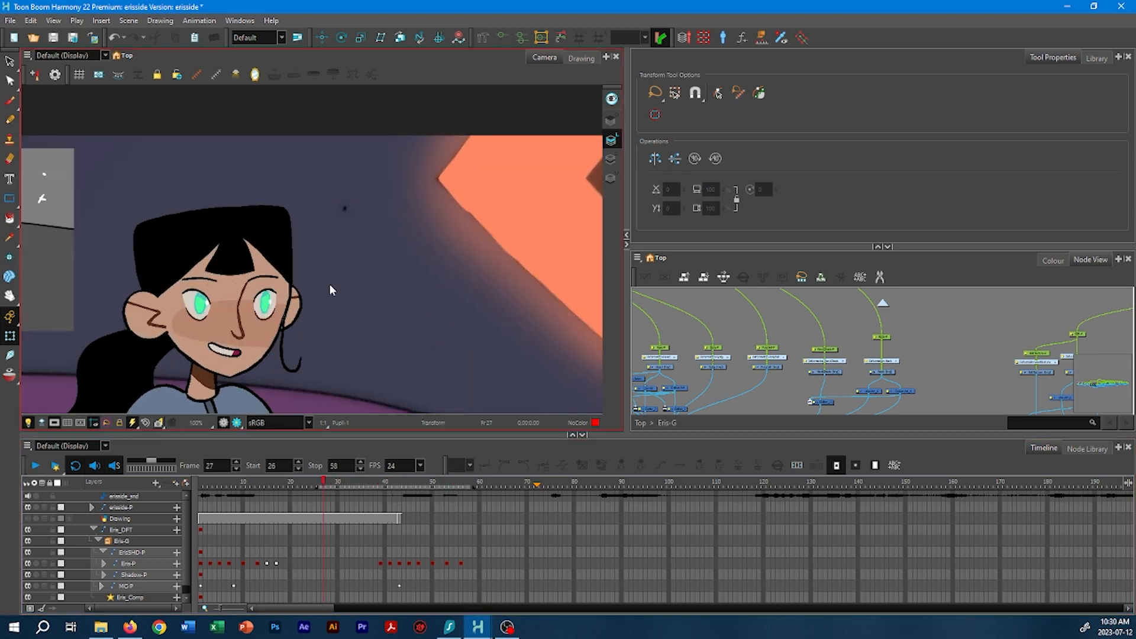
pyautogui.click(224, 349)
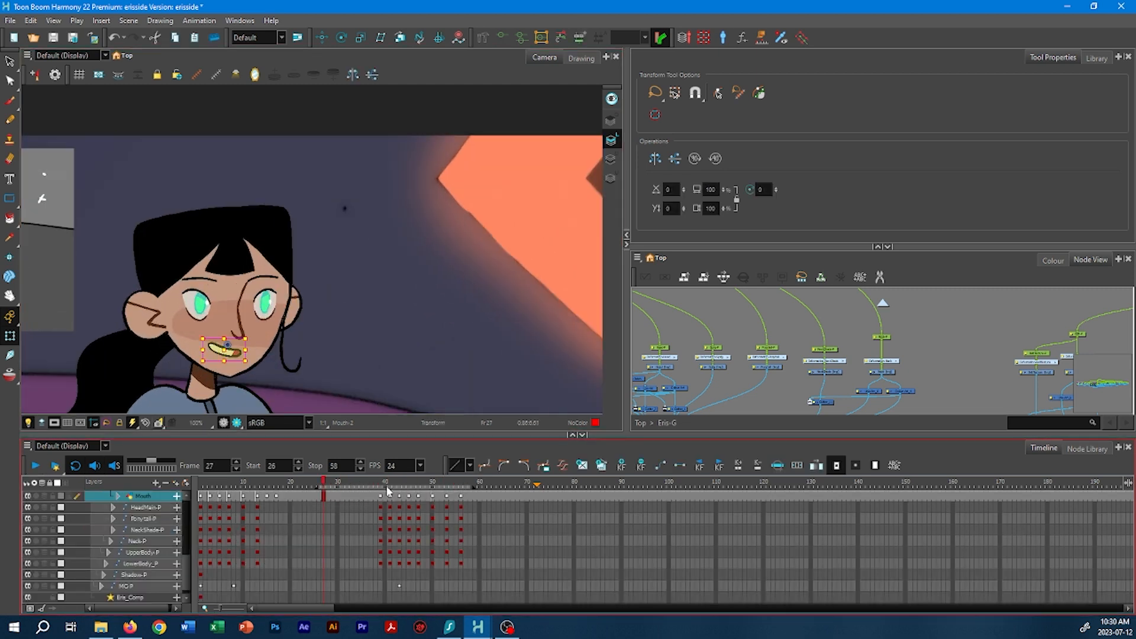
pyautogui.moveTo(388, 507)
pyautogui.mouseDown()
pyautogui.moveTo(411, 503)
pyautogui.moveTo(394, 513)
pyautogui.mouseUp()
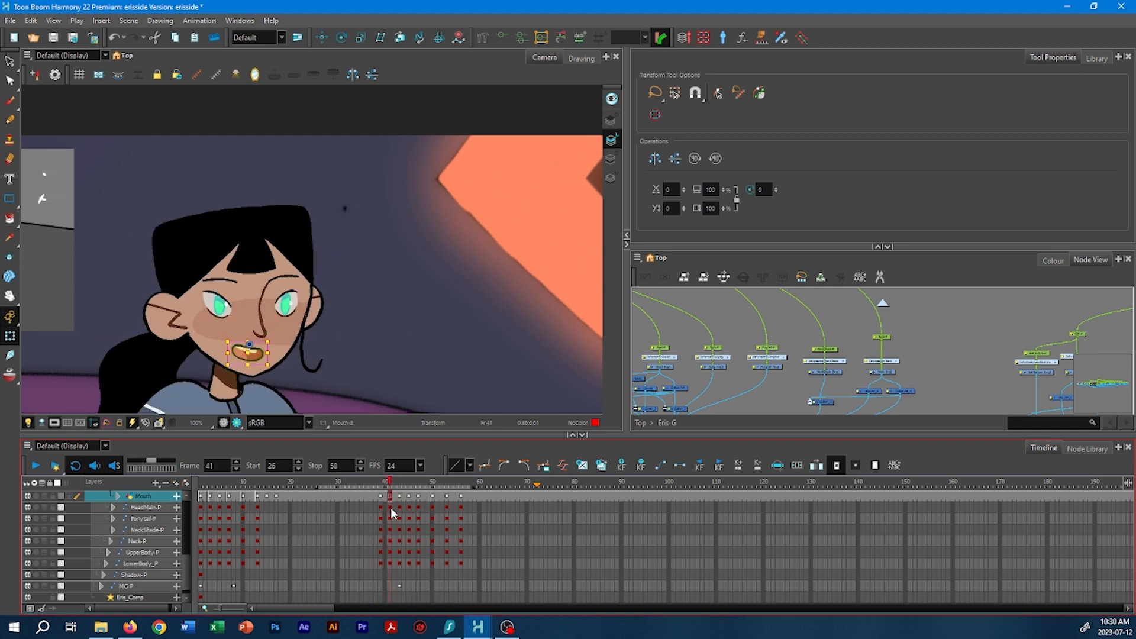
pyautogui.click(399, 501)
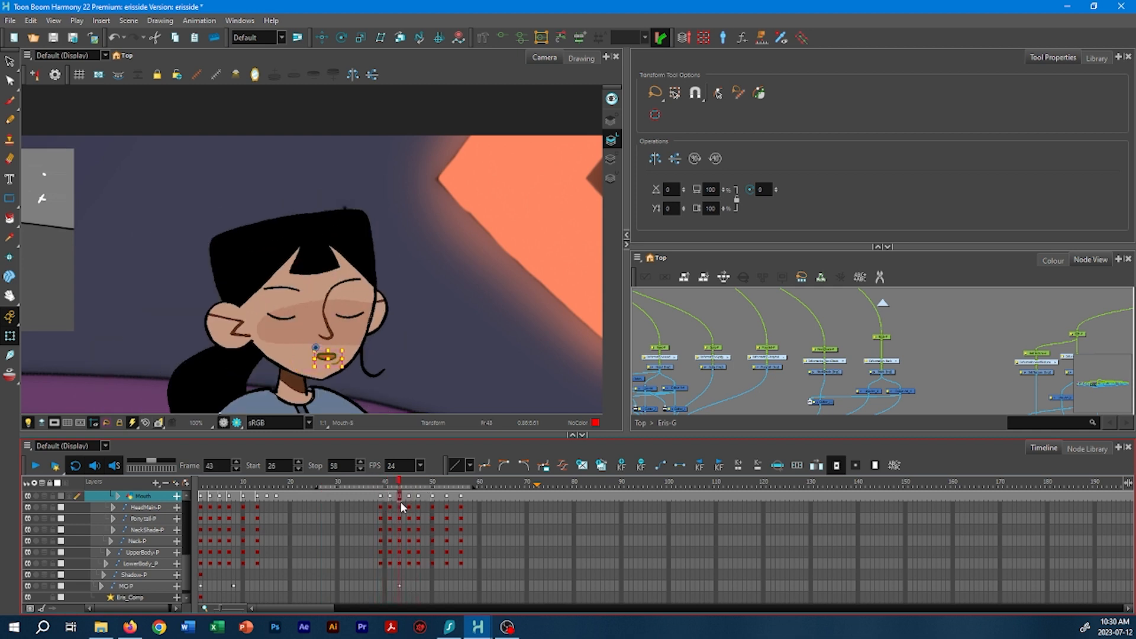
# - Substitute different mouth drawings at frames 45, 47 and 50 to continue the mouth movement
pyautogui.click(409, 504)
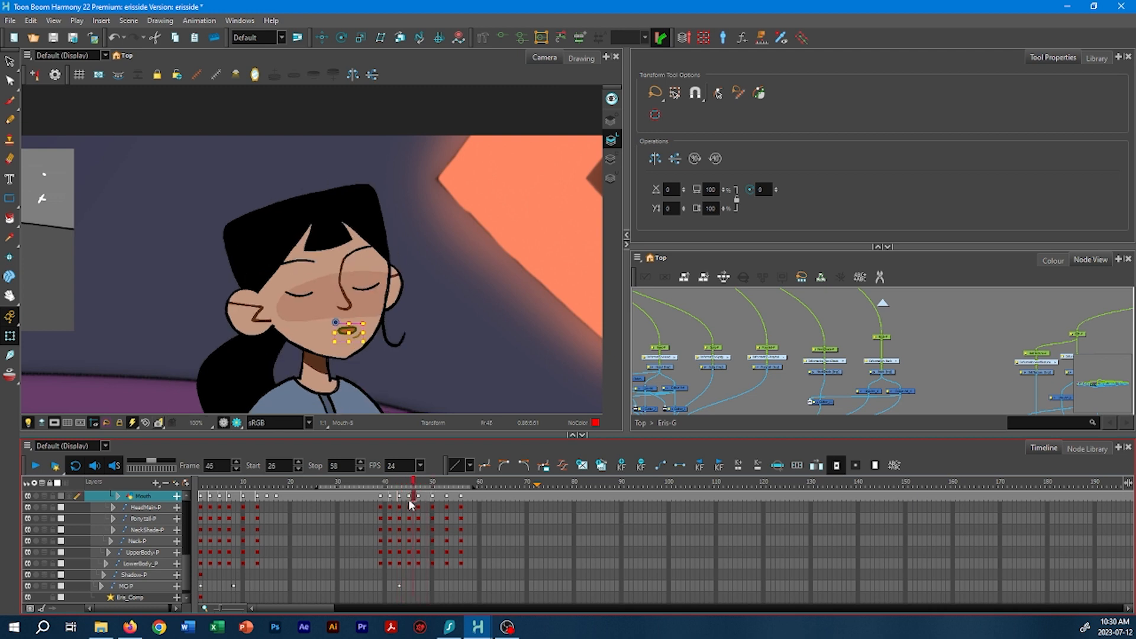
pyautogui.press('[')
pyautogui.moveTo(413, 484)
pyautogui.mouseDown()
pyautogui.moveTo(416, 505)
pyautogui.moveTo(455, 484)
pyautogui.moveTo(435, 497)
pyautogui.mouseUp()
pyautogui.click(418, 497)
pyautogui.press('[')
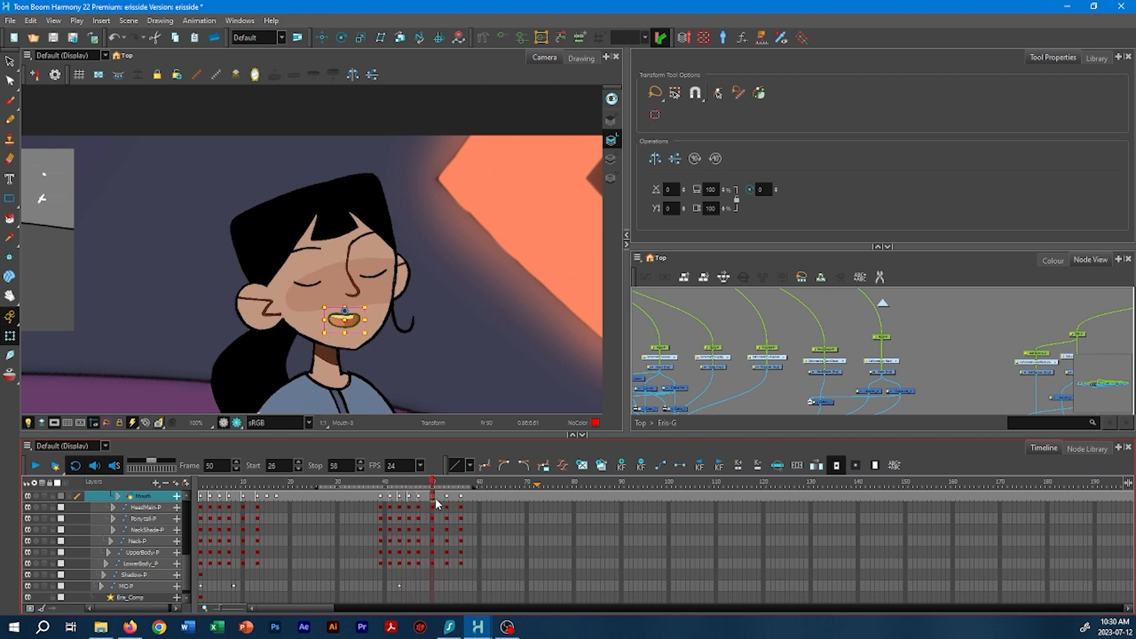
pyautogui.press('[')
pyautogui.click(452, 346)
pyautogui.press('1')
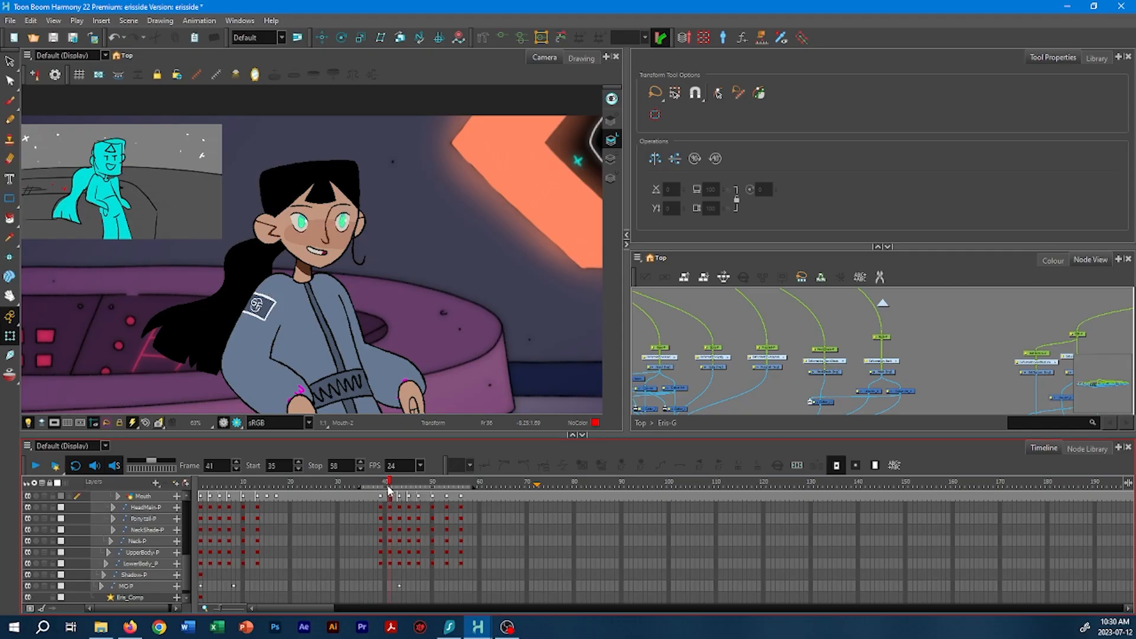
# - Swap the mouths at frames 41 and 43 for open mouth drawings and play back the movement
pyautogui.press('2')
pyautogui.moveTo(388, 485)
pyautogui.mouseDown()
pyautogui.moveTo(413, 485)
pyautogui.moveTo(402, 504)
pyautogui.mouseUp()
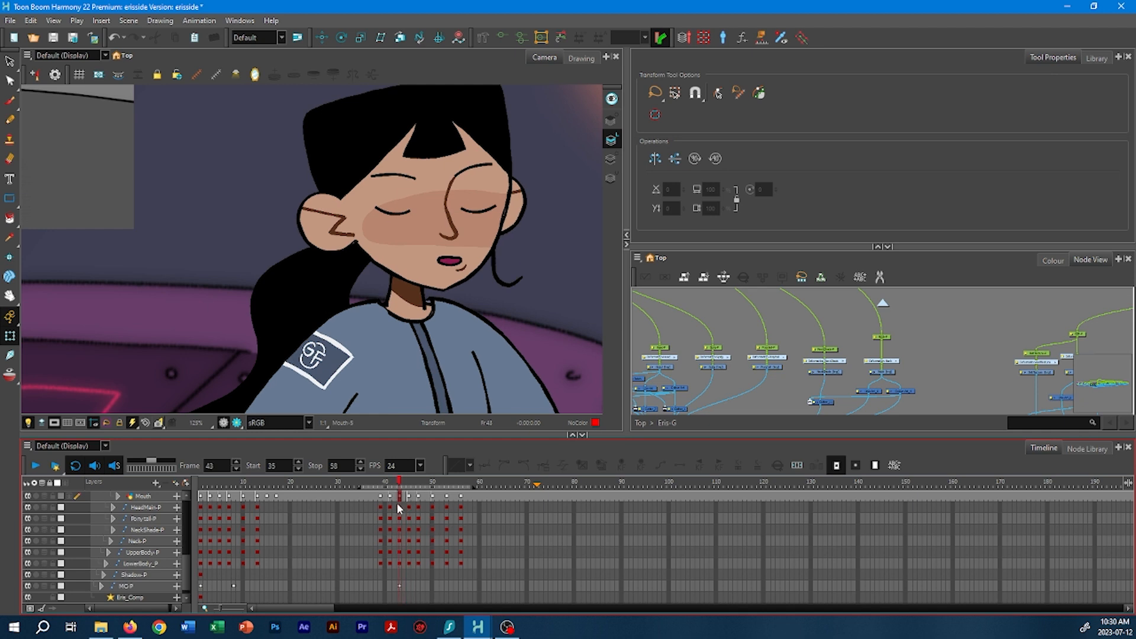
pyautogui.click(399, 497)
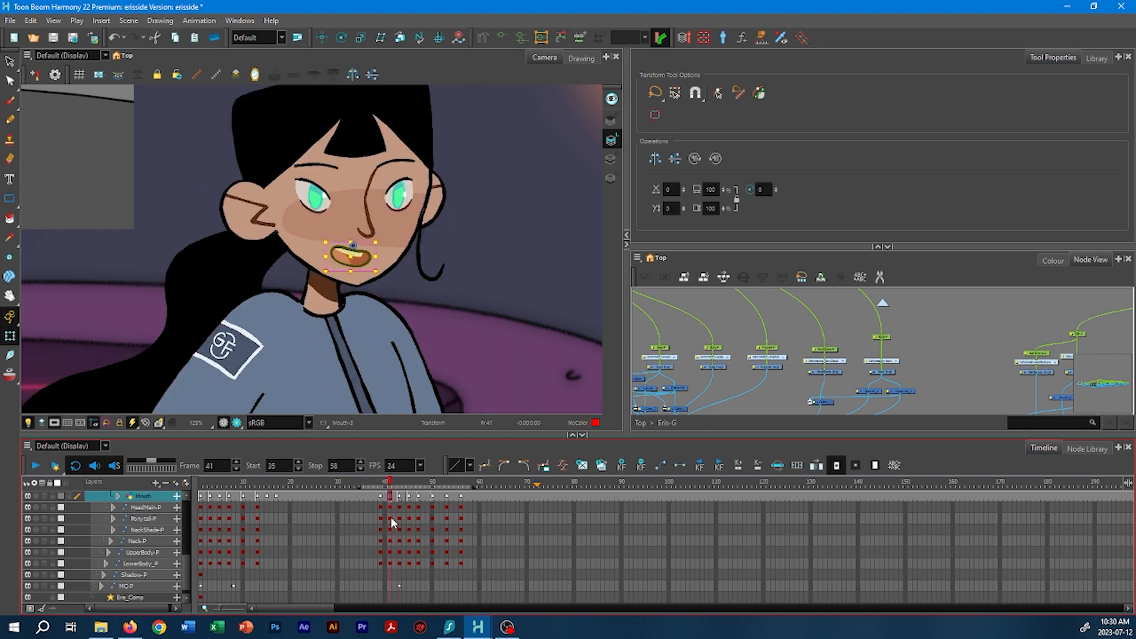
pyautogui.click(448, 497)
pyautogui.press('1')
pyautogui.press('1')
pyautogui.press('1')
pyautogui.press('1')
pyautogui.press('1')
pyautogui.click(36, 466)
pyautogui.click(409, 497)
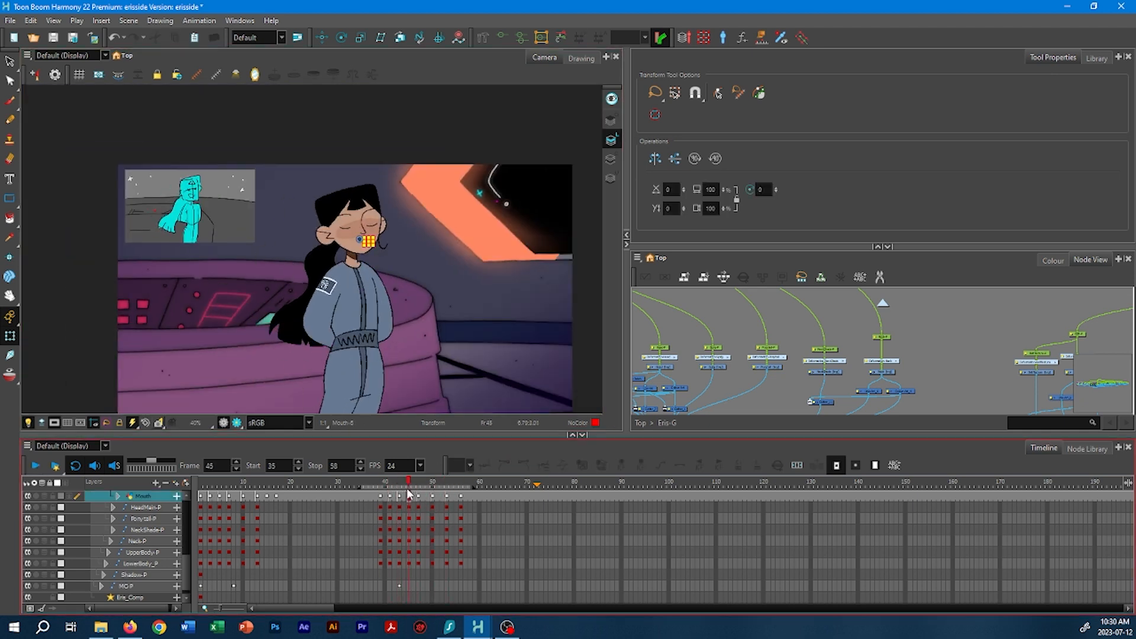
pyautogui.press('2')
pyautogui.click(37, 466)
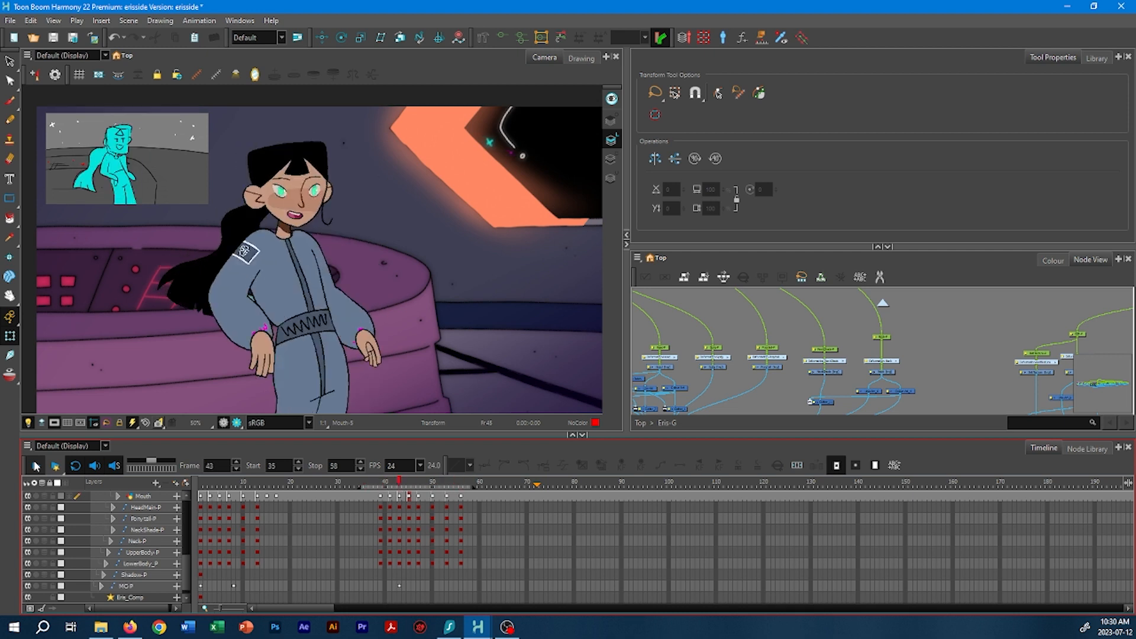
# - Adjust the grinning mouth slightly in the closing pose and keyframe it at frame 59
pyautogui.click(448, 488)
pyautogui.press('2')
pyautogui.press('2')
pyautogui.press('2')
pyautogui.press('2')
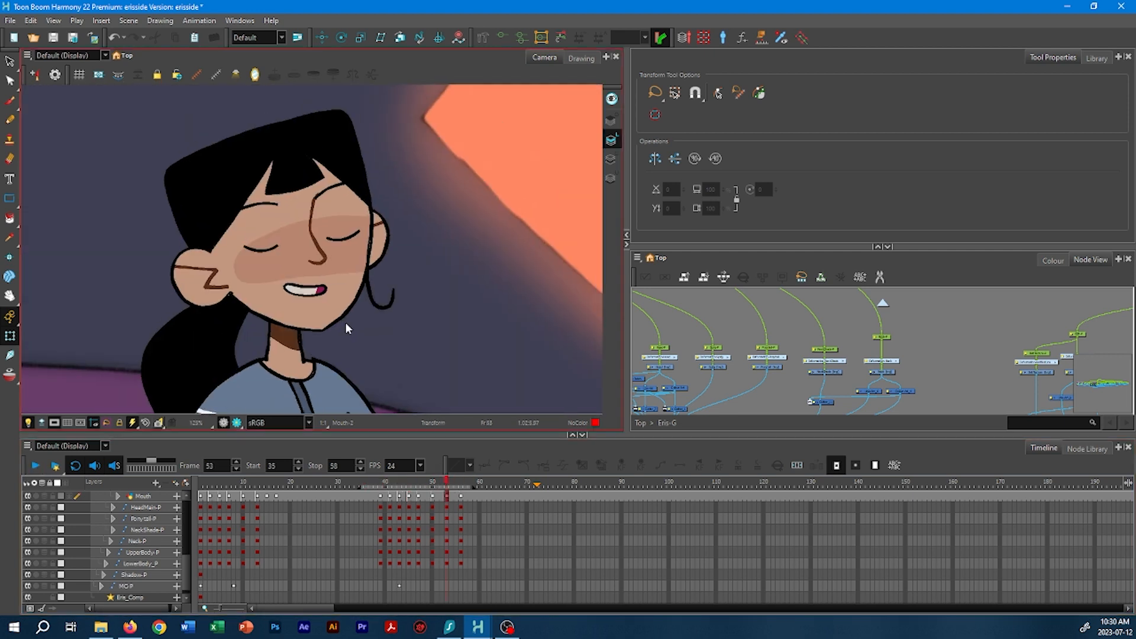
pyautogui.press('2')
pyautogui.press('2')
pyautogui.click(310, 320)
pyautogui.press('b')
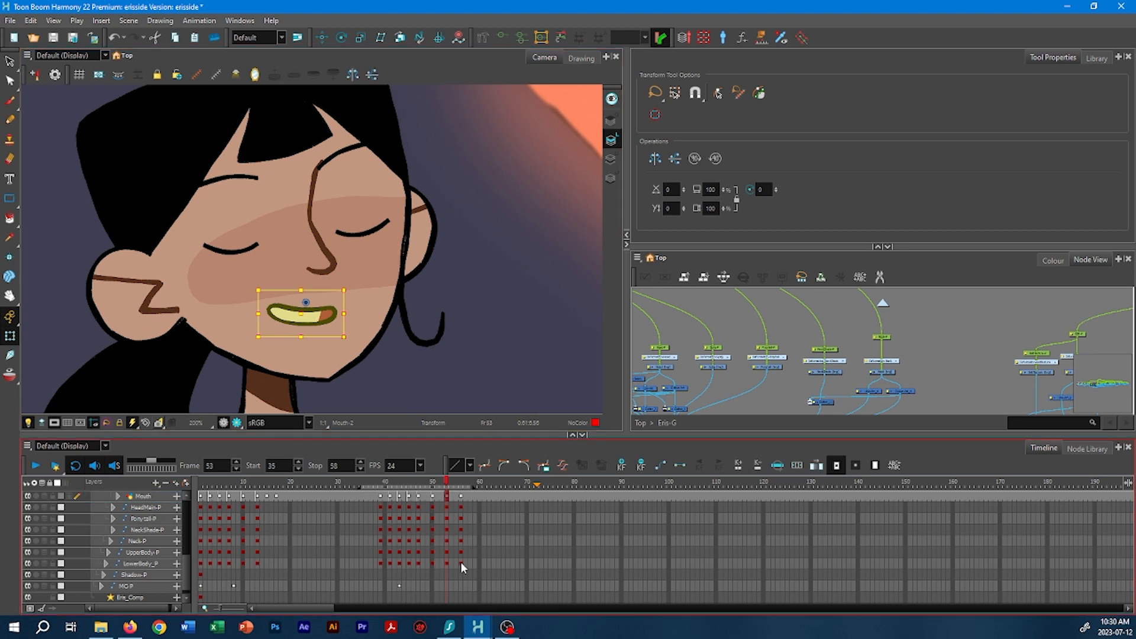
pyautogui.press('o')
pyautogui.moveTo(344, 337); pyautogui.dragTo(347, 333)
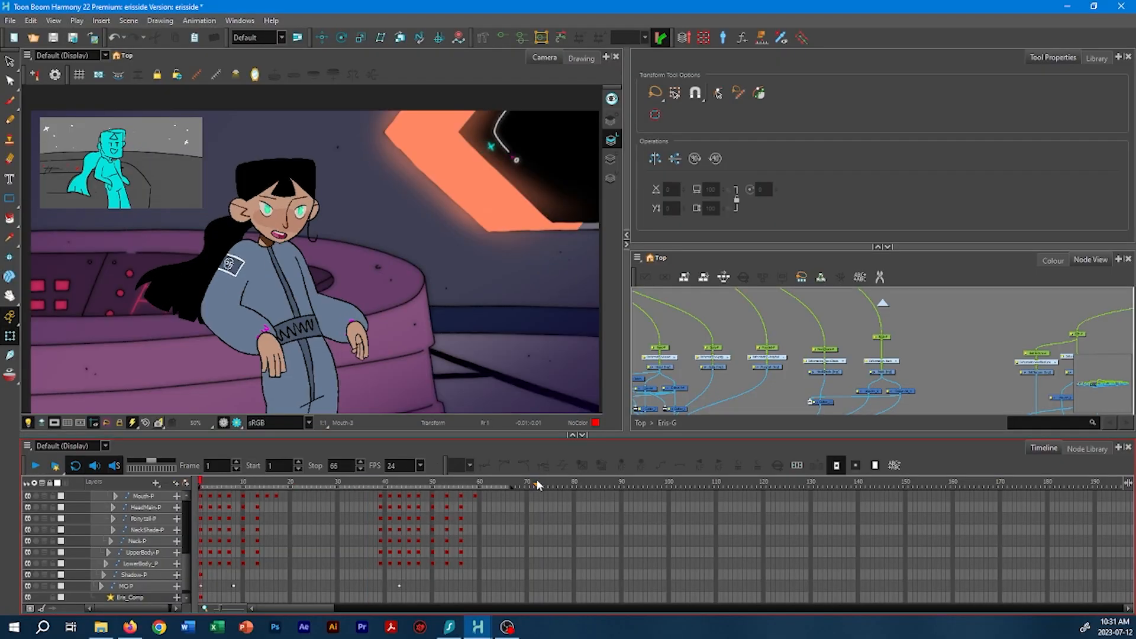
# - Extend the playback range to end at frame 72 and play the scene from frame 1
pyautogui.click(537, 485)
pyautogui.scroll(-1, 255, 337)
pyautogui.moveTo(257, 337); pyautogui.dragTo(274, 322)
pyautogui.click(36, 466)
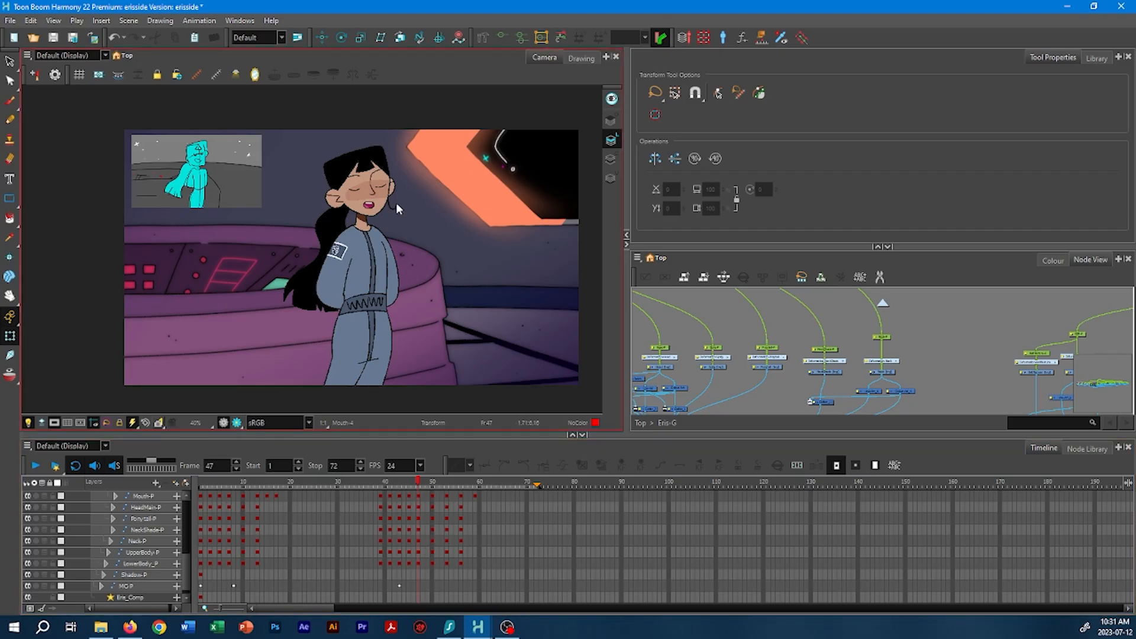
# - Compare the mouths around frame 47 and substitute a small, round mouth drawing at frame 47
pyautogui.press('2')
pyautogui.moveTo(489, 192); pyautogui.dragTo(334, 355)
pyautogui.press('2')
pyautogui.press('2')
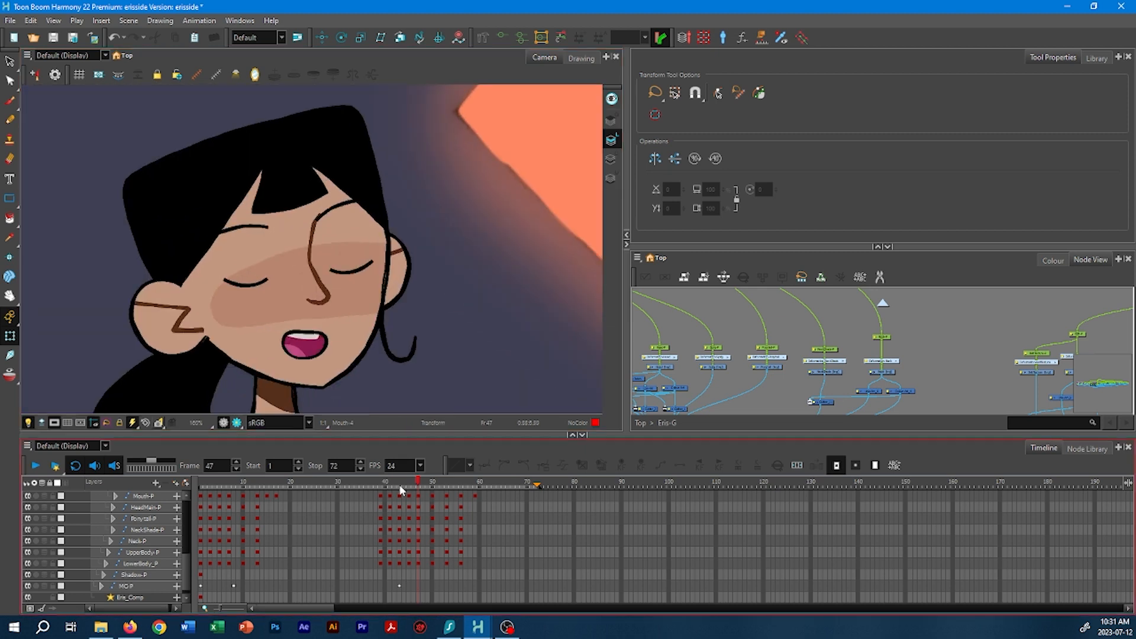
pyautogui.moveTo(385, 484); pyautogui.dragTo(407, 492)
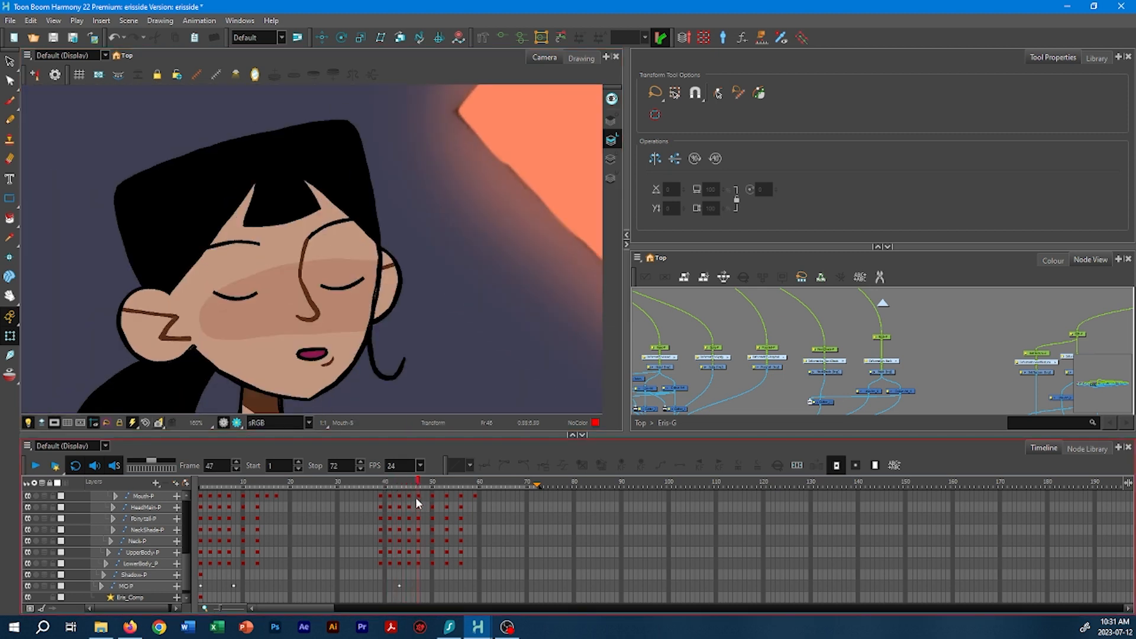
pyautogui.click(416, 497)
pyautogui.click(320, 343)
pyautogui.press(']')
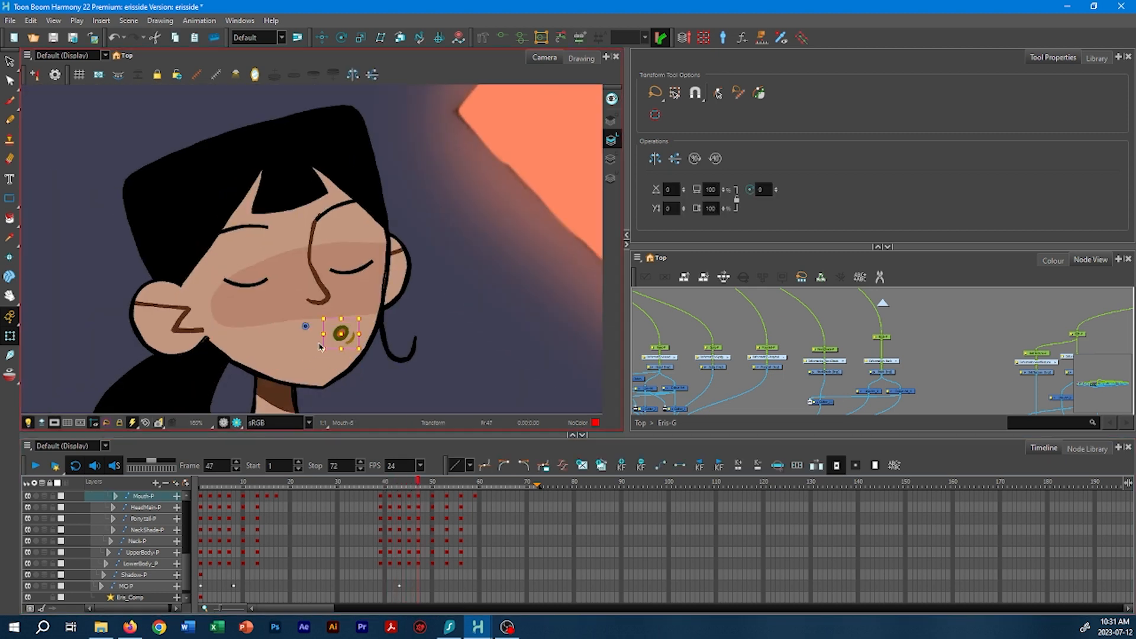
# - Start the playback range at frame 35 and play the movement through to frame 72
pyautogui.moveTo(418, 484)
pyautogui.mouseDown()
pyautogui.moveTo(446, 492)
pyautogui.moveTo(441, 504)
pyautogui.moveTo(371, 525)
pyautogui.mouseUp()
pyautogui.click(252, 468)
pyautogui.scroll(-4, 343, 235)
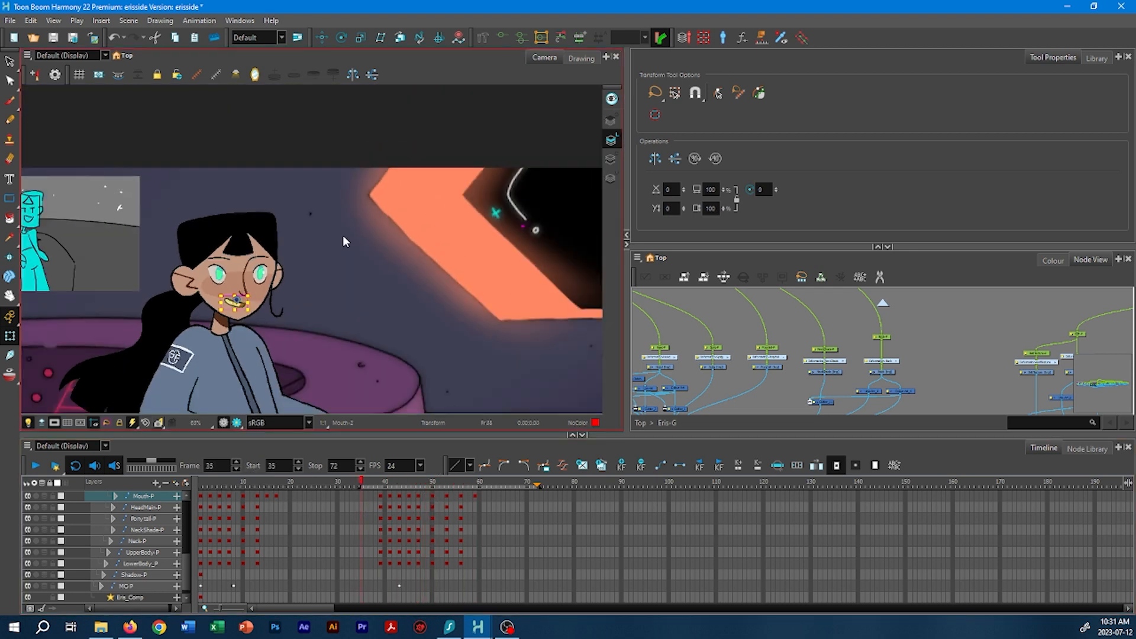
pyautogui.press('Escape')
pyautogui.click(39, 466)
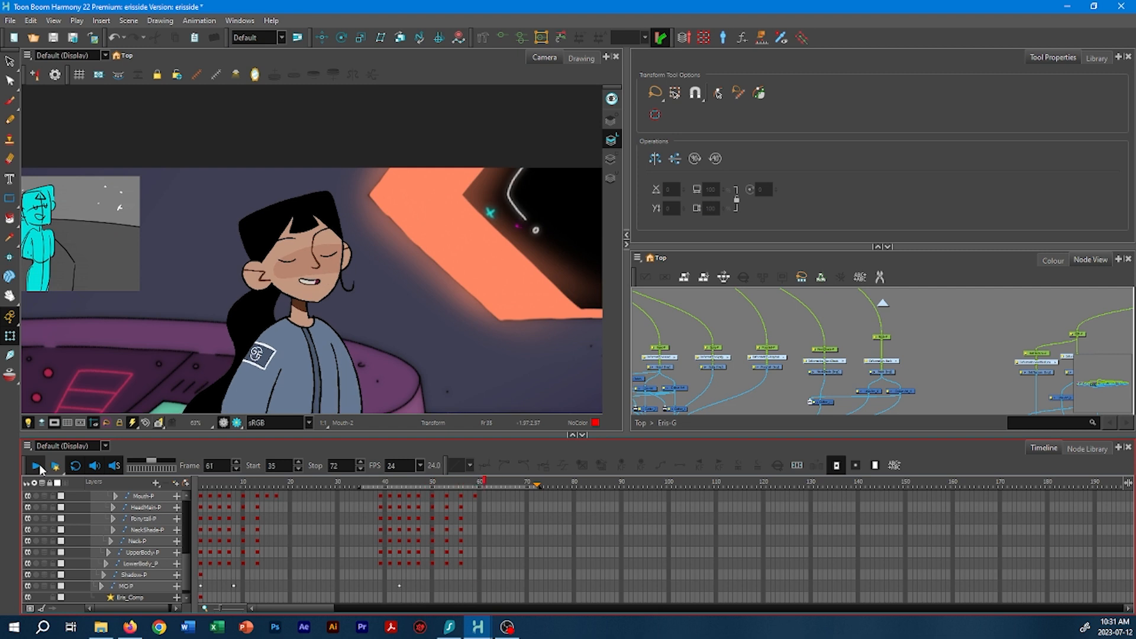
pyautogui.click(38, 466)
# - Substitute a small, round mouth at frame 45 and a narrow mouth at frame 47, and play it back
pyautogui.click(408, 481)
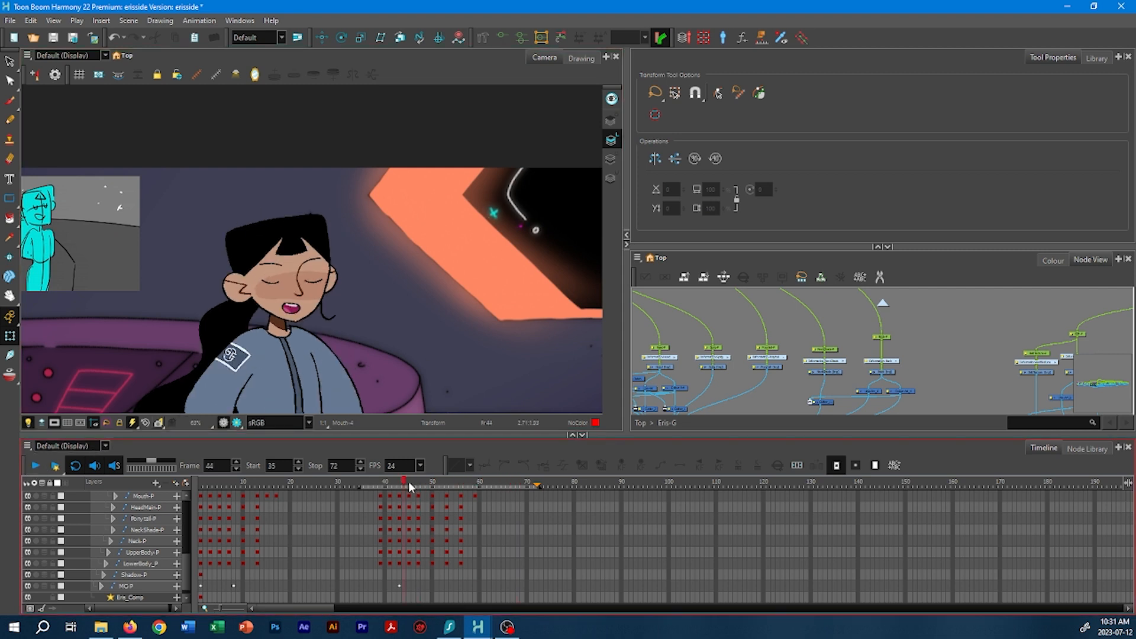
pyautogui.scroll(3, 387, 245)
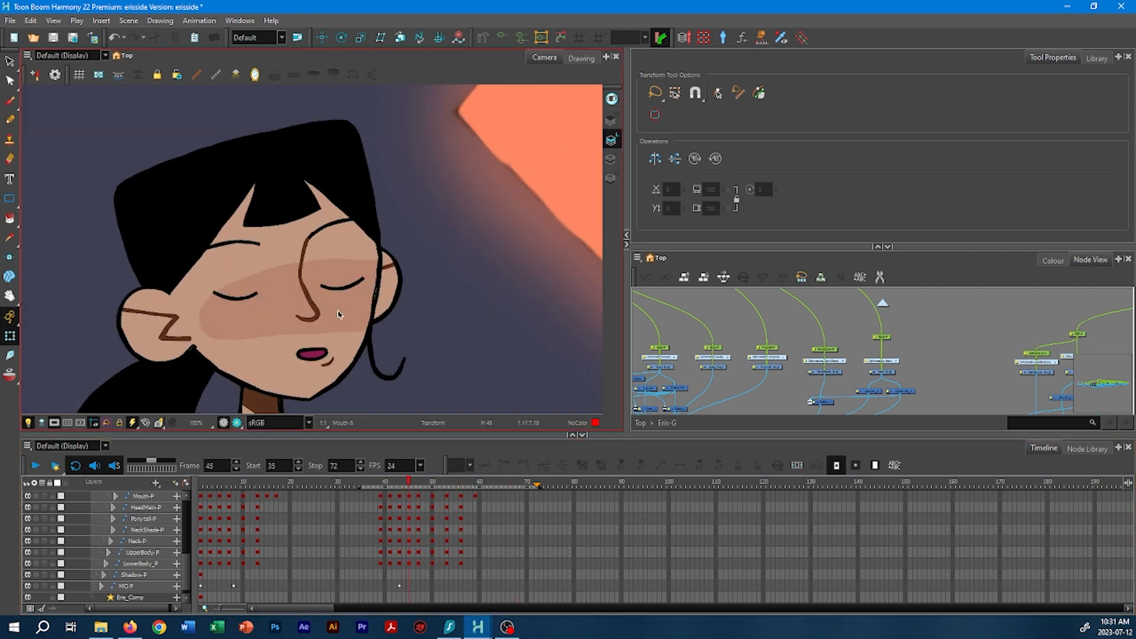
pyautogui.click(314, 356)
pyautogui.press(']')
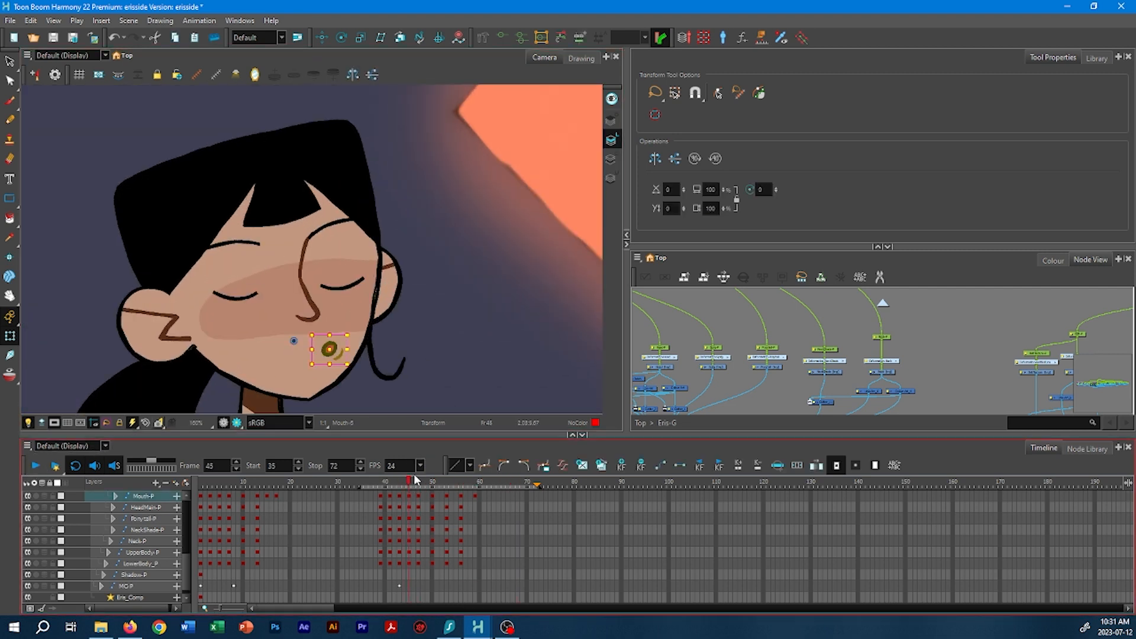
pyautogui.click(418, 481)
pyautogui.press('[')
pyautogui.scroll(-3, 456, 310)
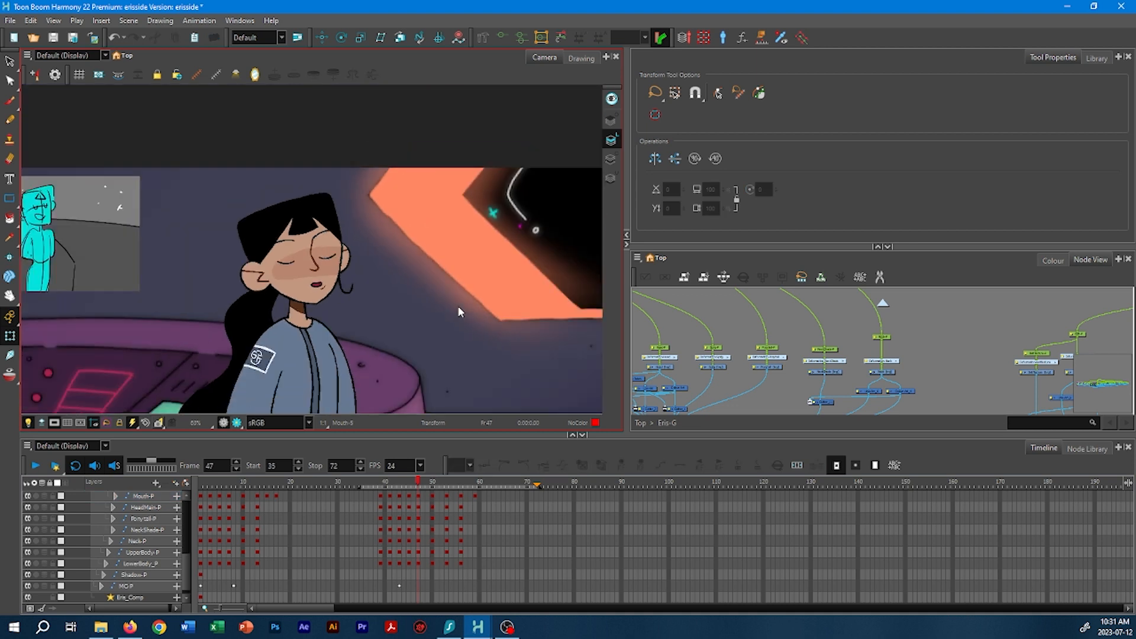
pyautogui.click(38, 466)
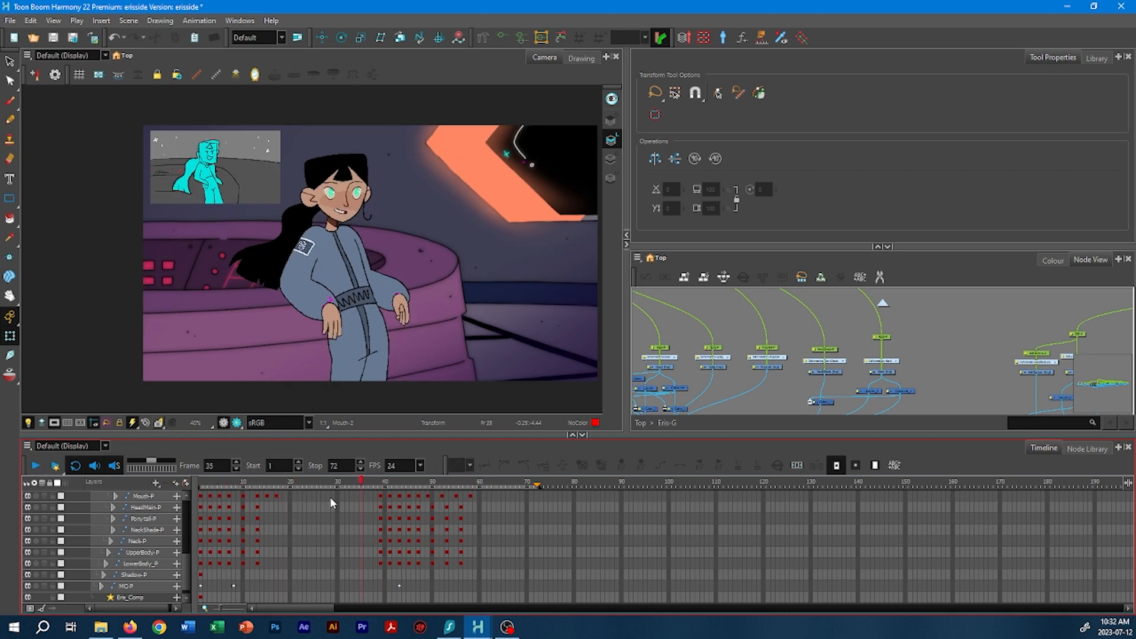
# - Select the character's eyes and add Eyes-P keyframes at frames 21 and 35
pyautogui.scroll(4, 391, 296)
pyautogui.moveTo(413, 194); pyautogui.dragTo(370, 355)
pyautogui.scroll(2, 362, 330)
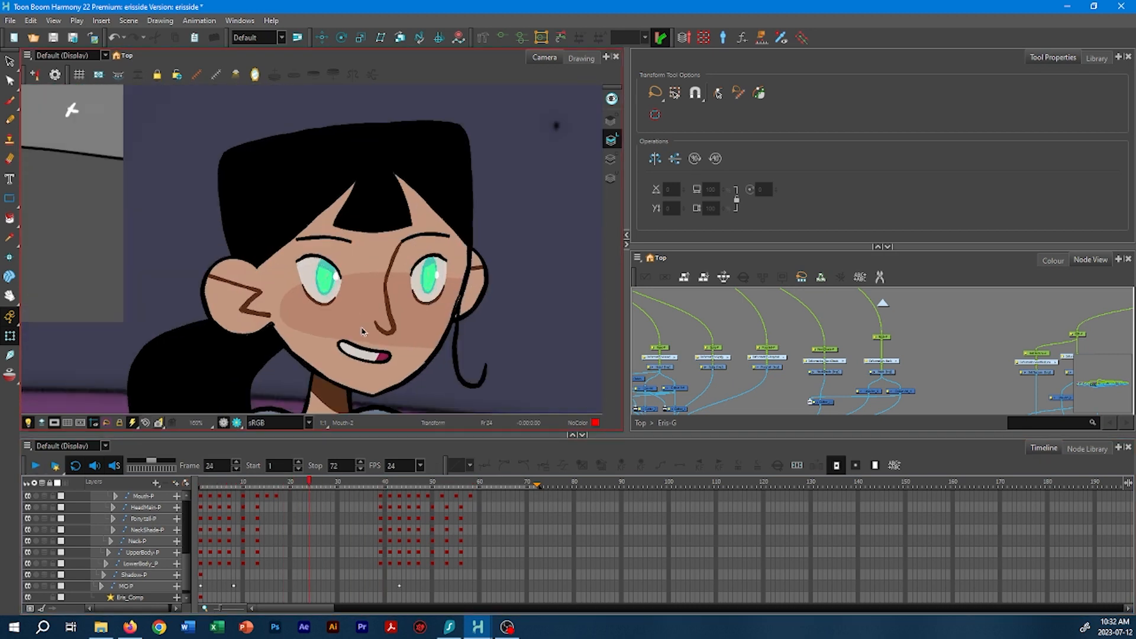
pyautogui.scroll(1, 363, 330)
pyautogui.click(330, 289)
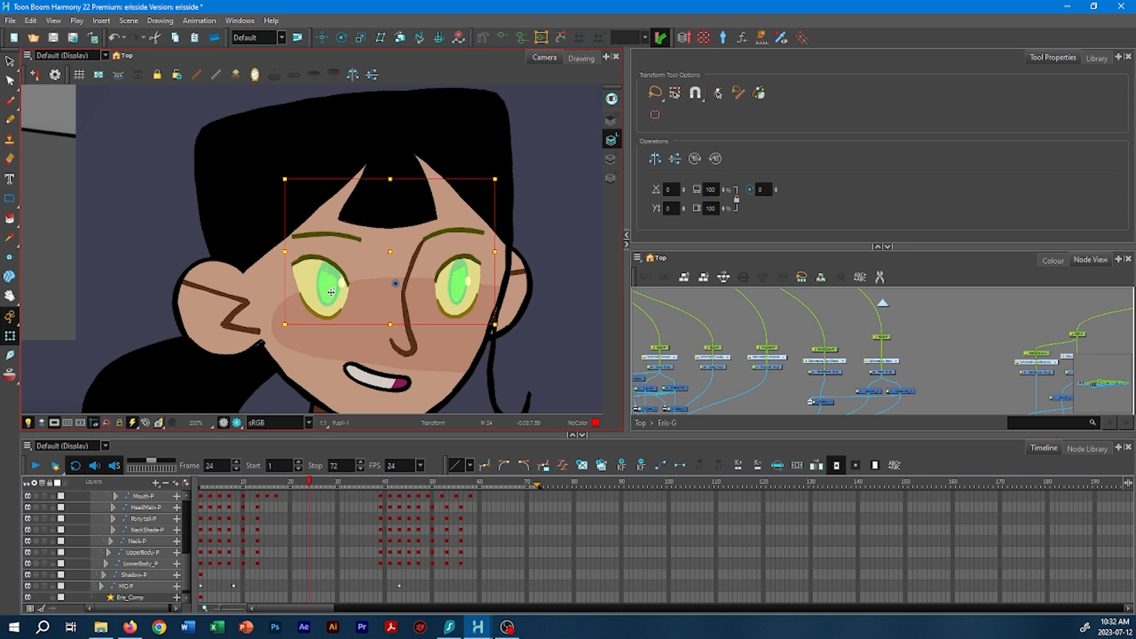
pyautogui.scroll(1, 229, 494)
pyautogui.moveTo(213, 485); pyautogui.dragTo(291, 523)
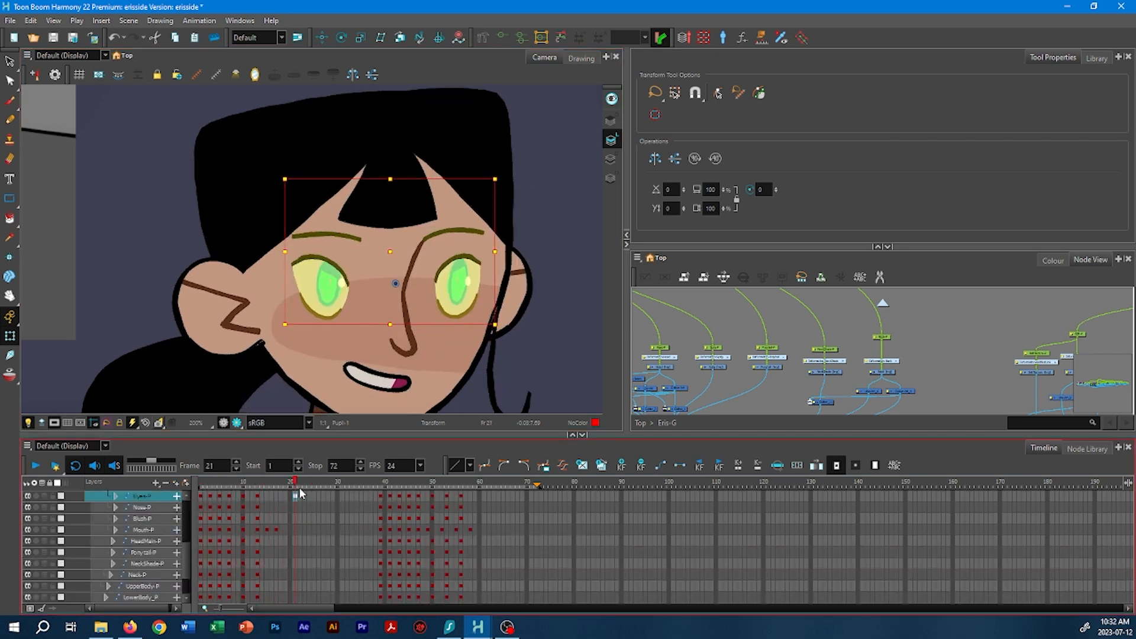
pyautogui.click(356, 496)
pyautogui.click(362, 498)
pyautogui.press('F6')
# - Shift the pupils slightly at frame 21 to change the character's gaze
pyautogui.click(295, 495)
pyautogui.click(327, 290)
pyautogui.click(463, 295)
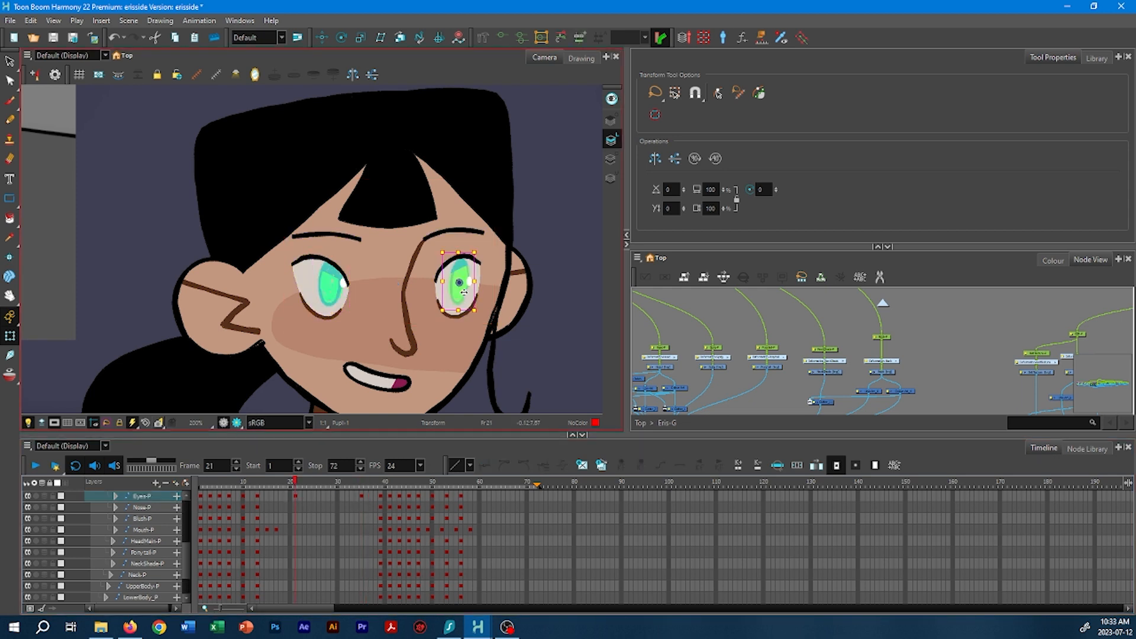
pyautogui.press('Escape')
pyautogui.scroll(-5, 426, 229)
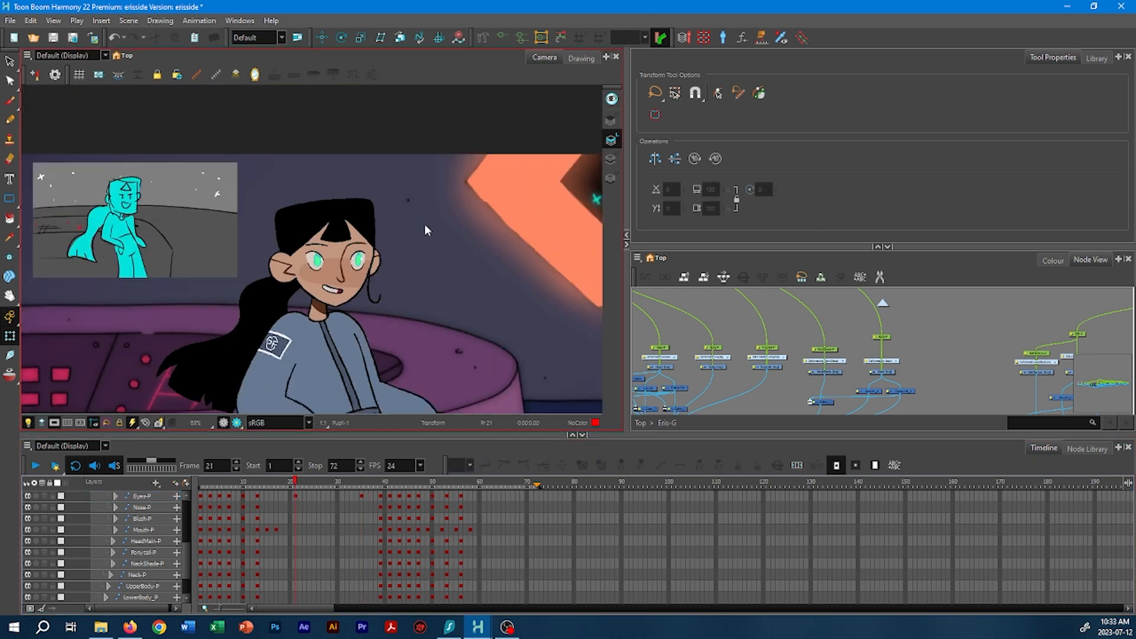
# - Move the two new Eyes-P keyframes two frames earlier, to frames 19 and 33, and play back the scene
pyautogui.click(271, 495)
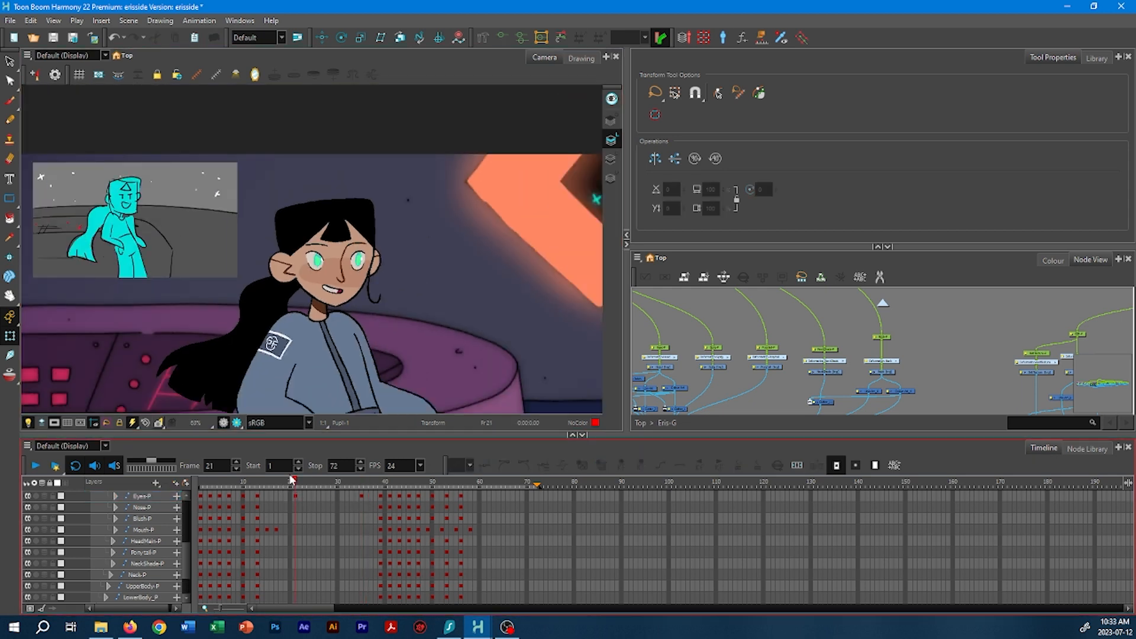
pyautogui.click(35, 466)
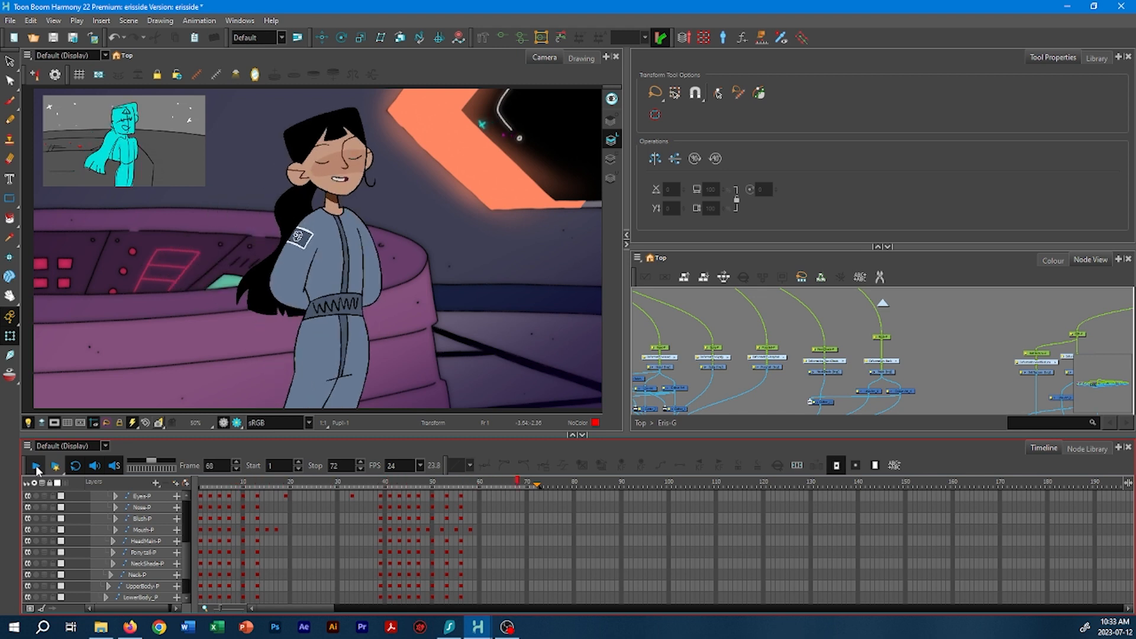
pyautogui.click(36, 471)
# - Play back the full 72-frame shot and scrub through its poses to review the movement
pyautogui.scroll(-2, 385, 229)
pyautogui.moveTo(392, 294); pyautogui.dragTo(391, 312)
pyautogui.click(39, 466)
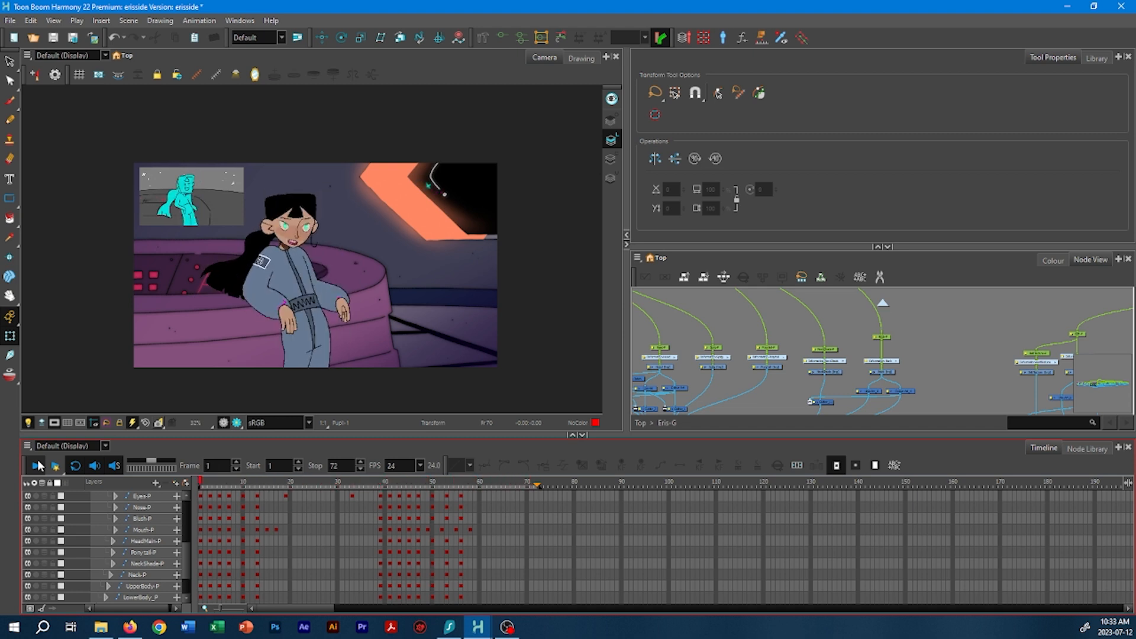
pyautogui.click(36, 466)
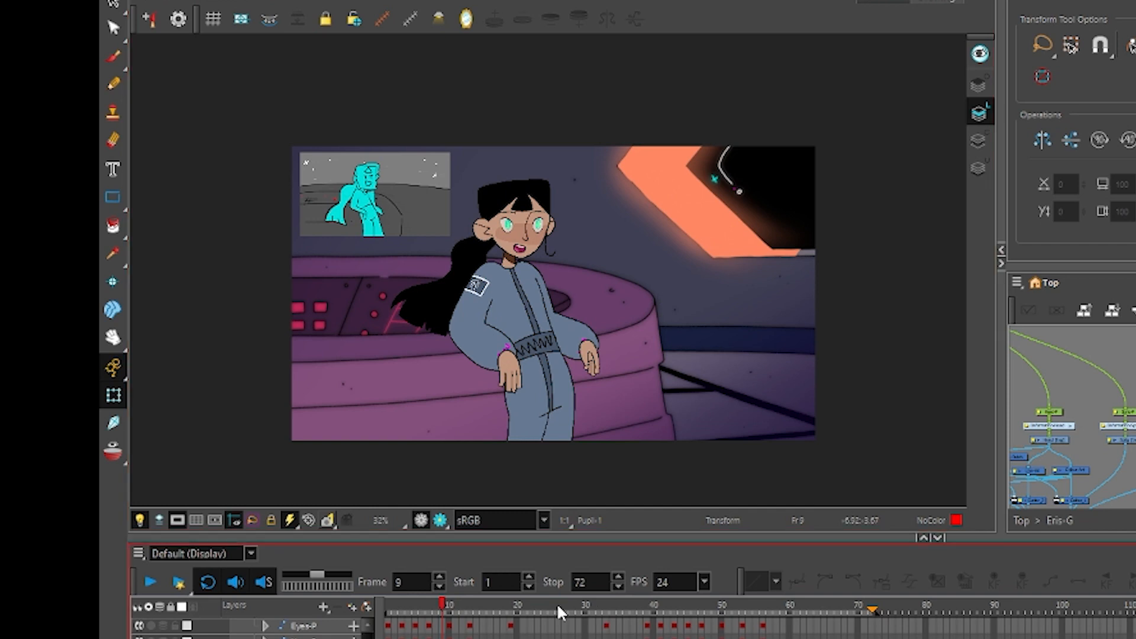
pyautogui.moveTo(558, 606); pyautogui.dragTo(389, 632)
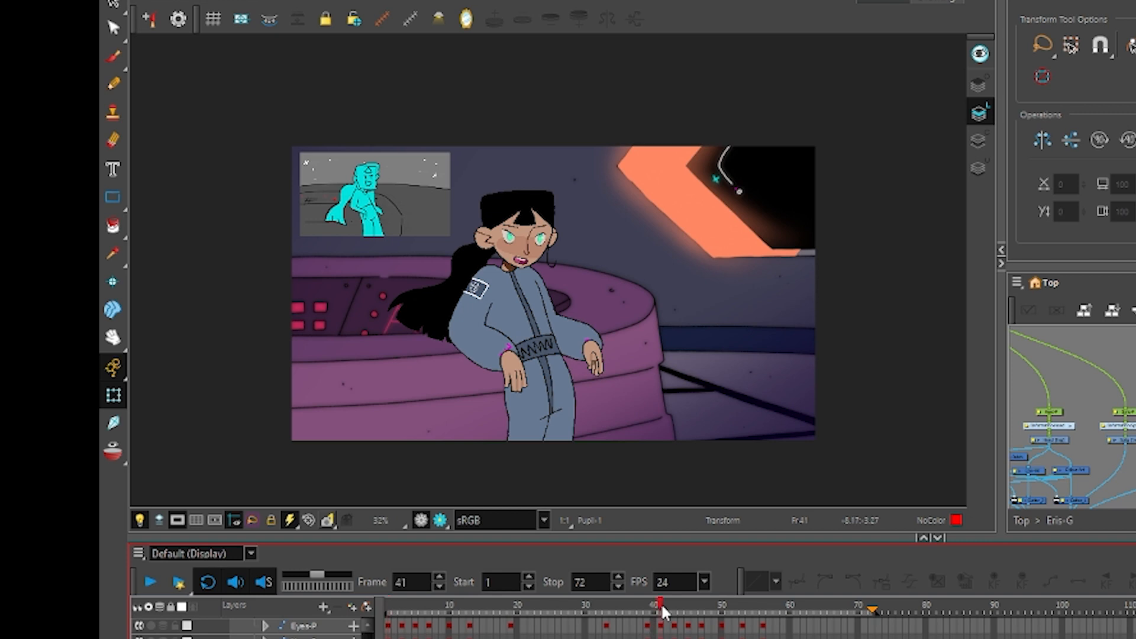
pyautogui.moveTo(662, 611); pyautogui.dragTo(500, 609)
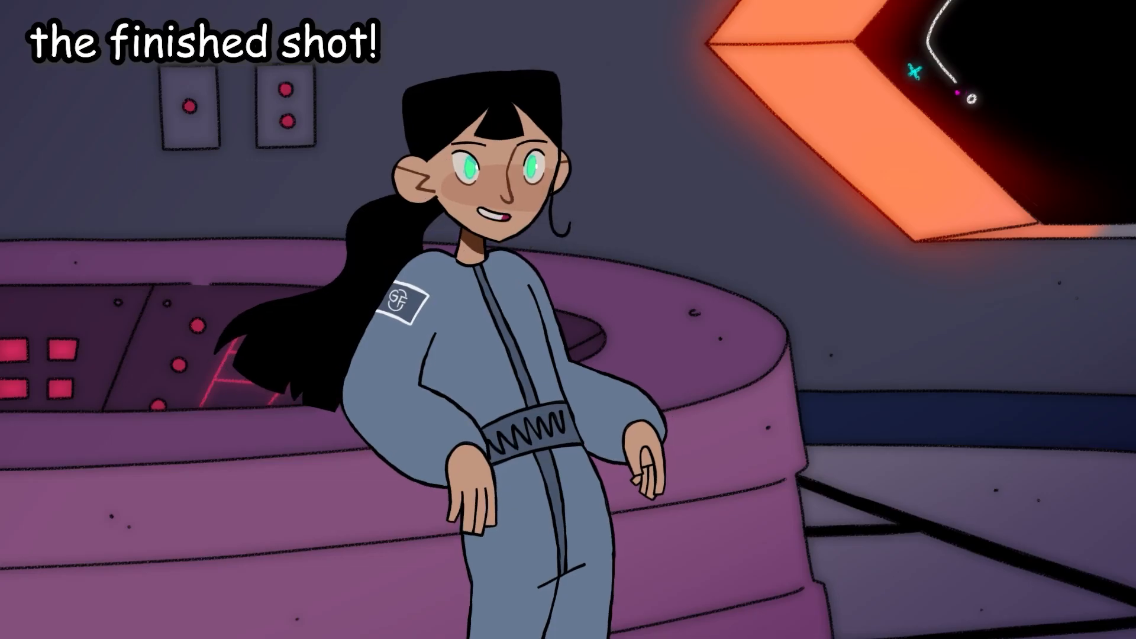